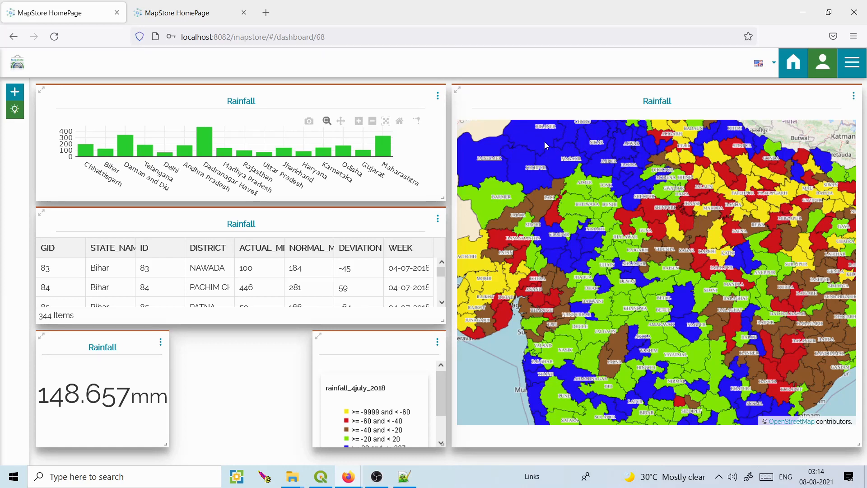
# Browse the MapStore home page's saved dashboards, GeoStories and maps lists.
pyautogui.moveTo(348, 477)
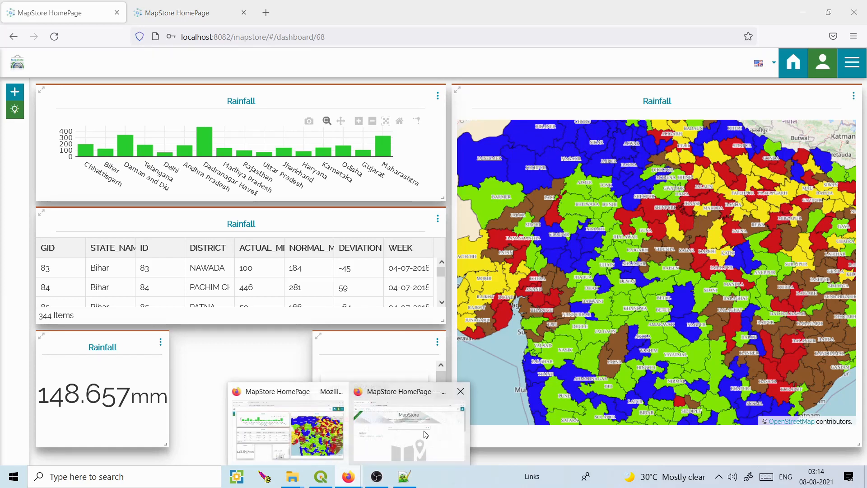
pyautogui.click(412, 436)
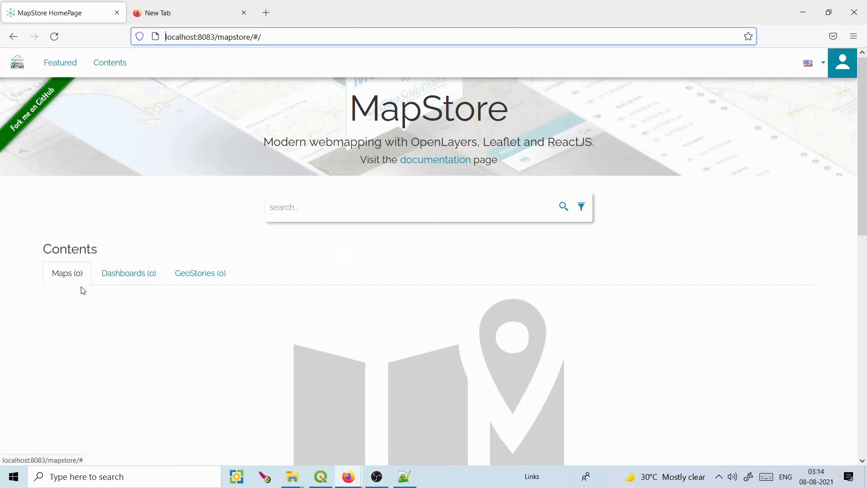
pyautogui.click(132, 281)
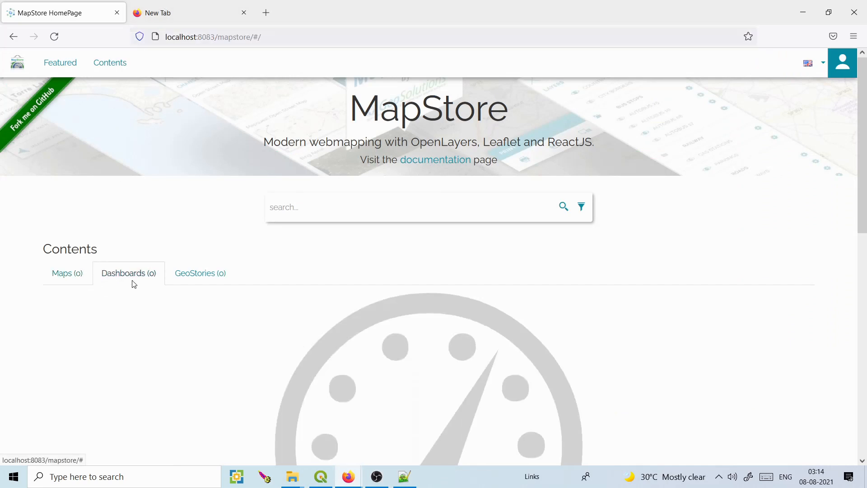
pyautogui.click(213, 273)
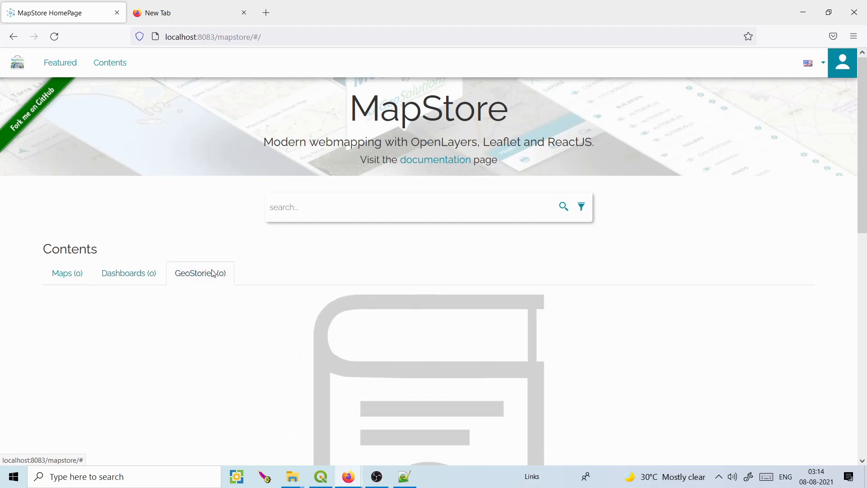
pyautogui.click(77, 272)
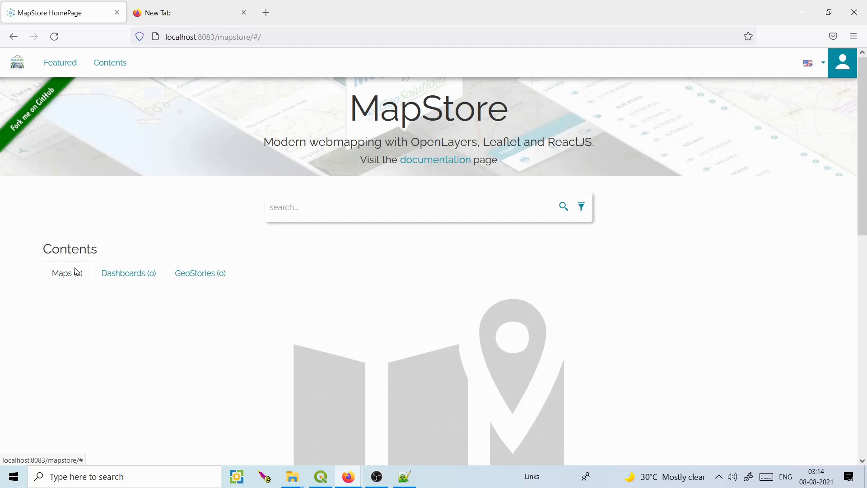
pyautogui.click(108, 271)
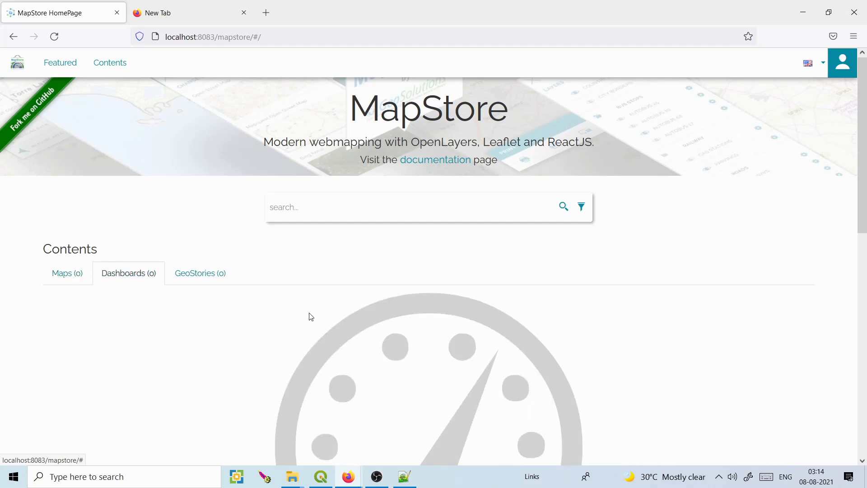
# Zoom the Rainfall dashboard map into Madhya Pradesh, then back out to all of India.
pyautogui.moveTo(348, 479)
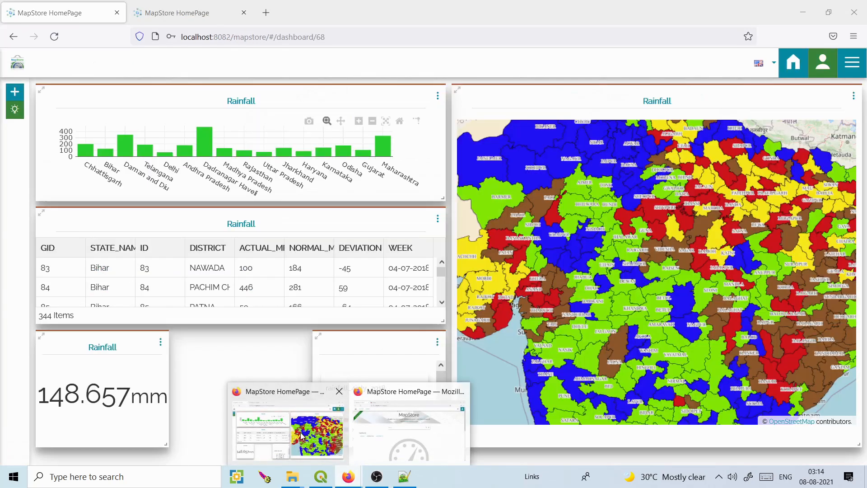
pyautogui.click(301, 435)
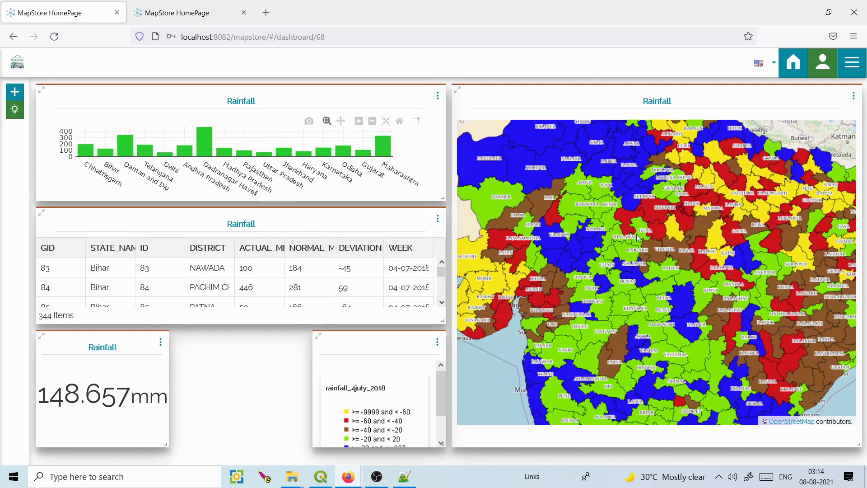
pyautogui.scroll(1, 633, 249)
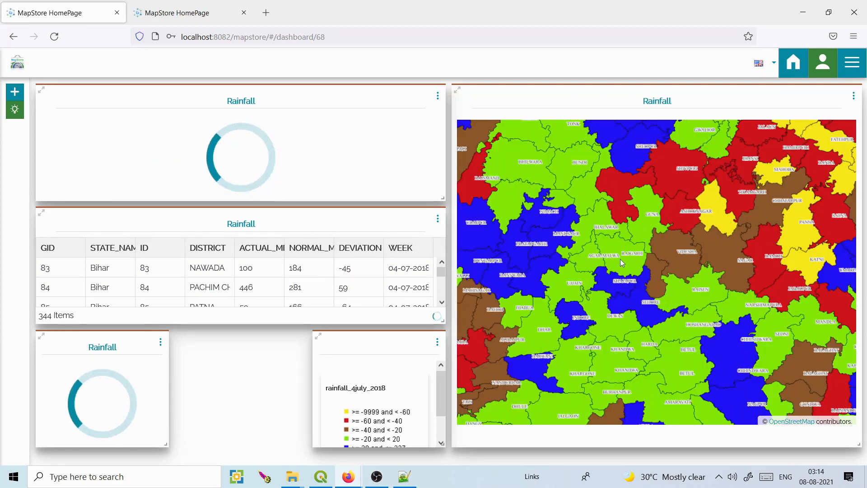
pyautogui.scroll(1, 620, 259)
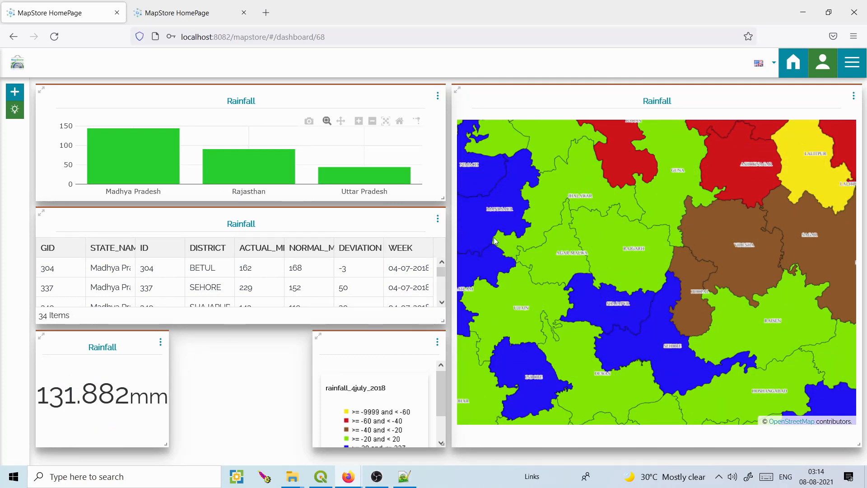
pyautogui.moveTo(353, 165)
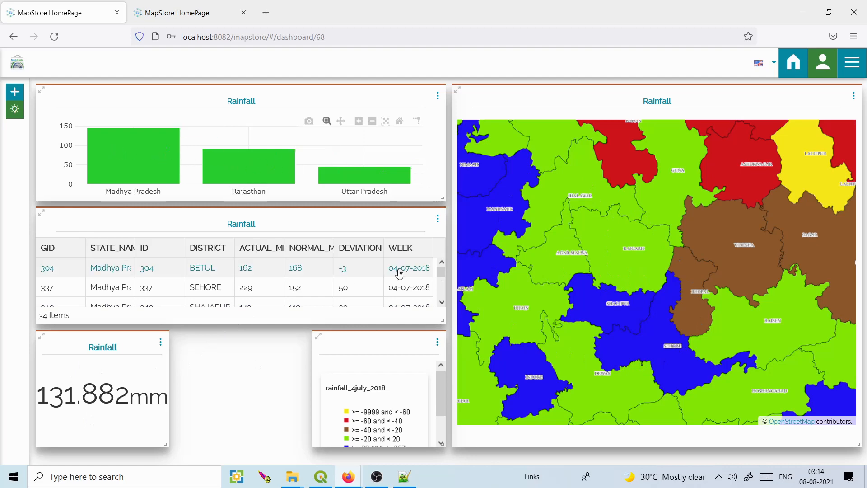
pyautogui.moveTo(442, 272); pyautogui.dragTo(442, 297)
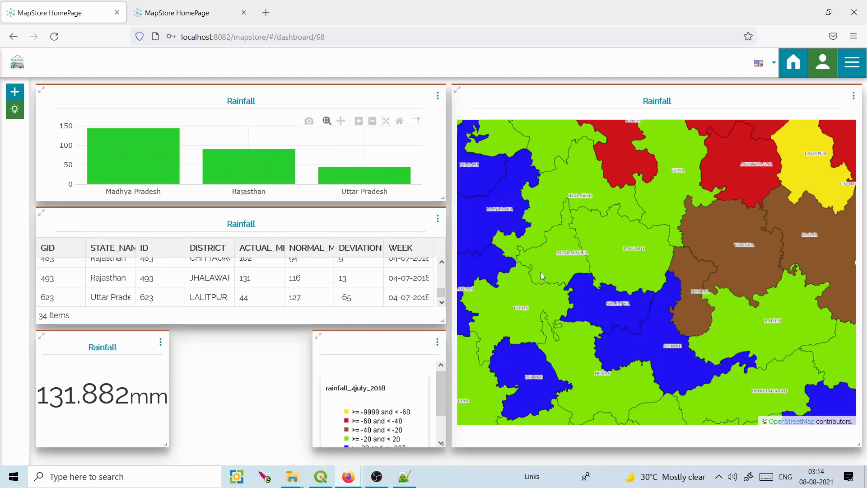
pyautogui.scroll(-2, 541, 272)
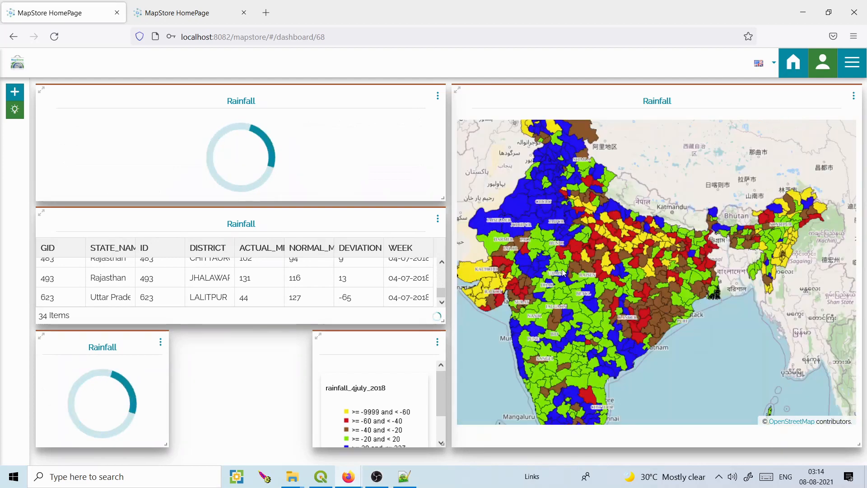
pyautogui.scroll(-1, 563, 273)
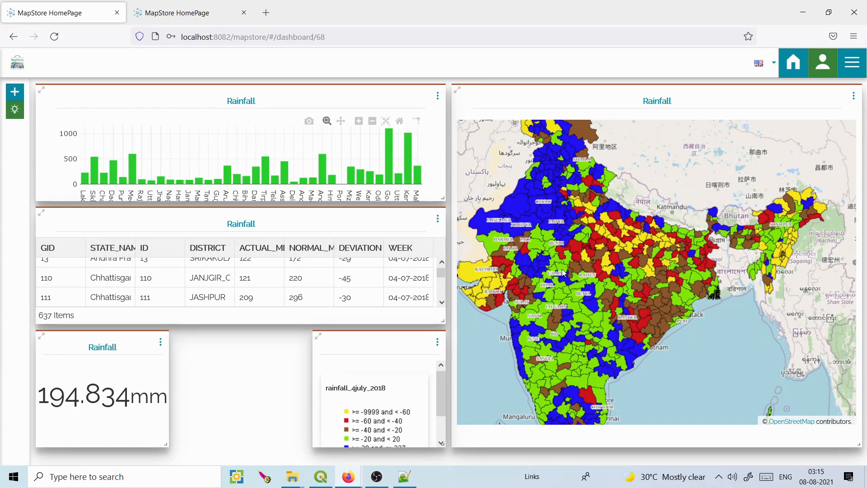
pyautogui.click(200, 6)
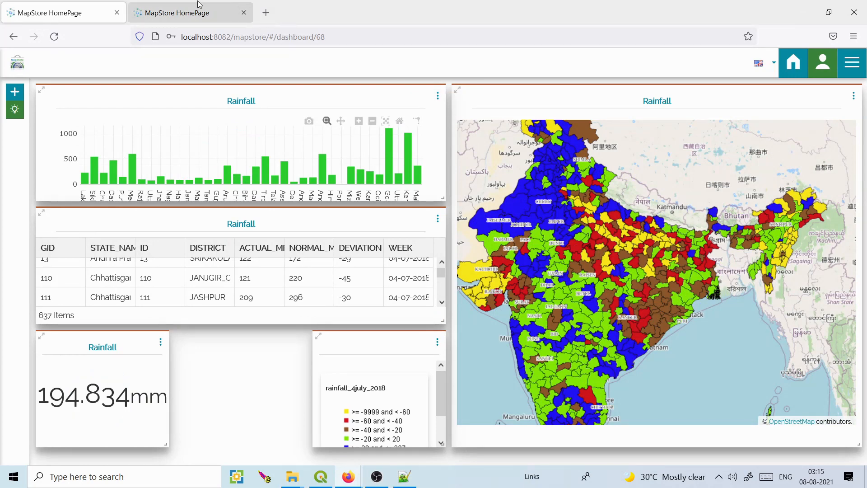
# Zoom and pan the India Covid Cases map to centre India, then bring the localhost:8083 window forward.
pyautogui.rightClick(199, 5)
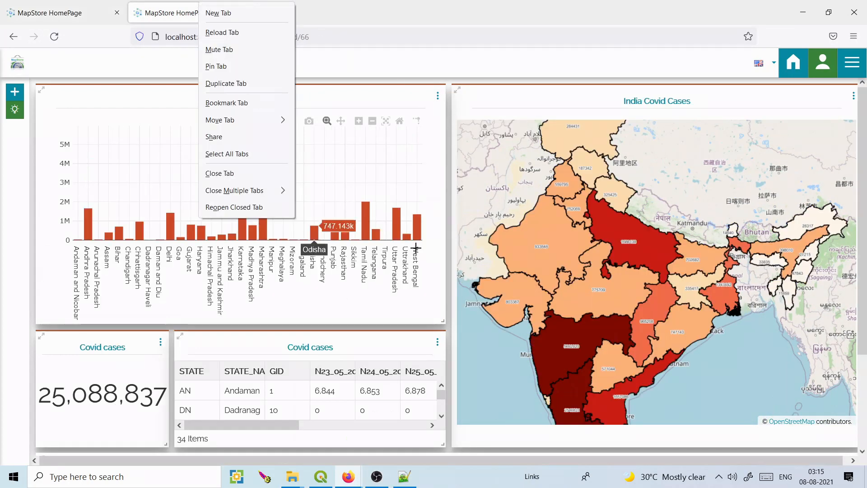
pyautogui.click(515, 64)
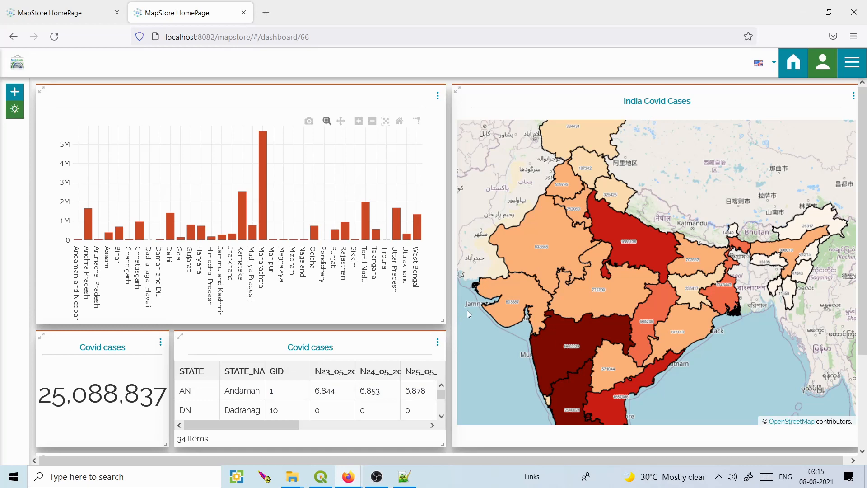
pyautogui.scroll(1, 467, 310)
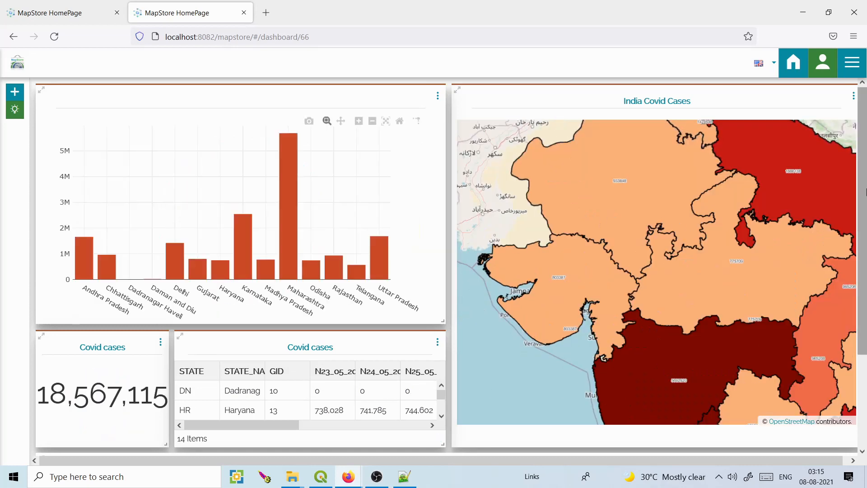
pyautogui.scroll(-1, 864, 210)
pyautogui.scroll(1, 828, 93)
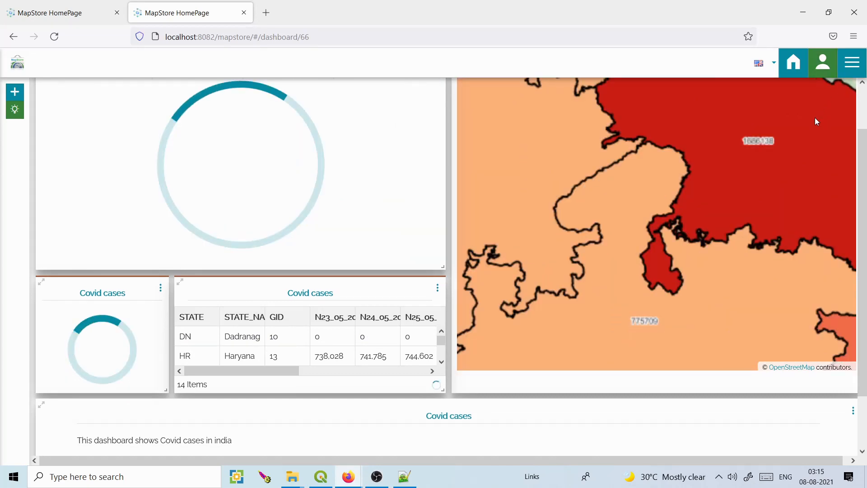
pyautogui.scroll(-1, 772, 148)
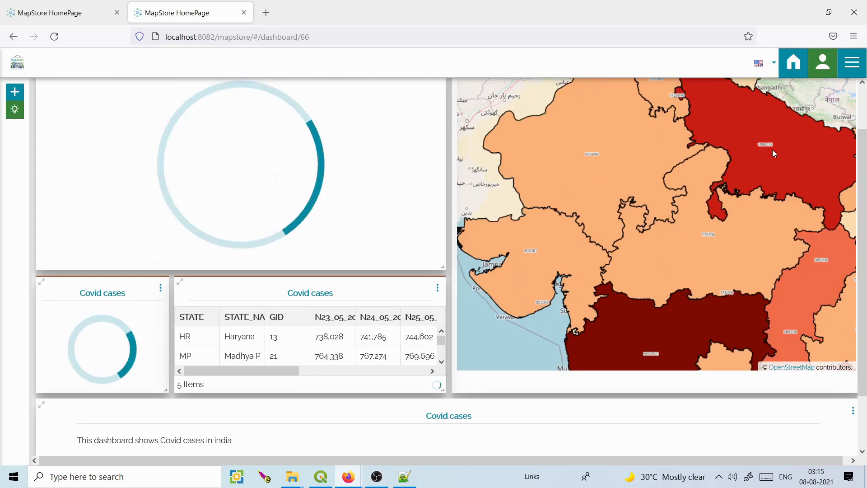
pyautogui.scroll(-3, 772, 150)
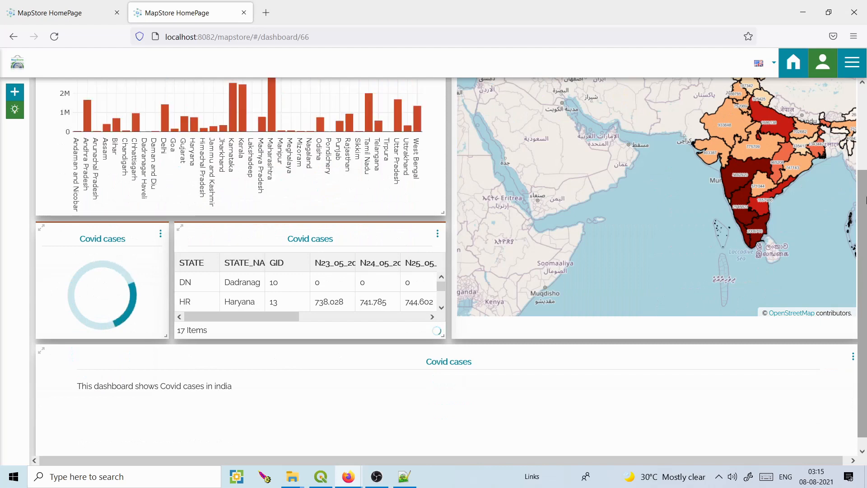
pyautogui.moveTo(864, 200); pyautogui.dragTo(858, 99)
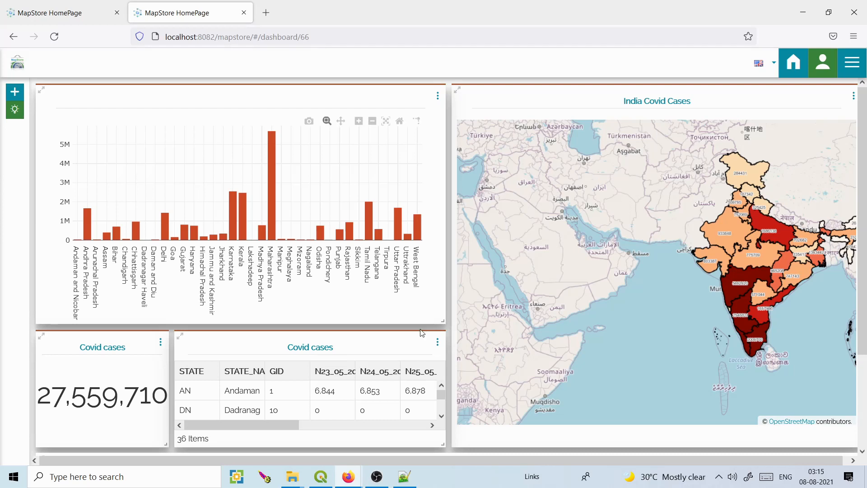
pyautogui.moveTo(639, 277); pyautogui.dragTo(554, 297)
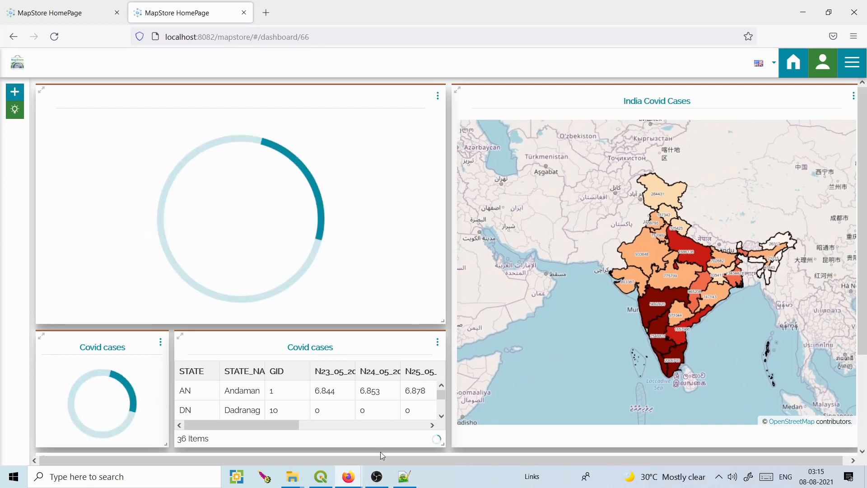
pyautogui.moveTo(349, 476)
pyautogui.click(410, 445)
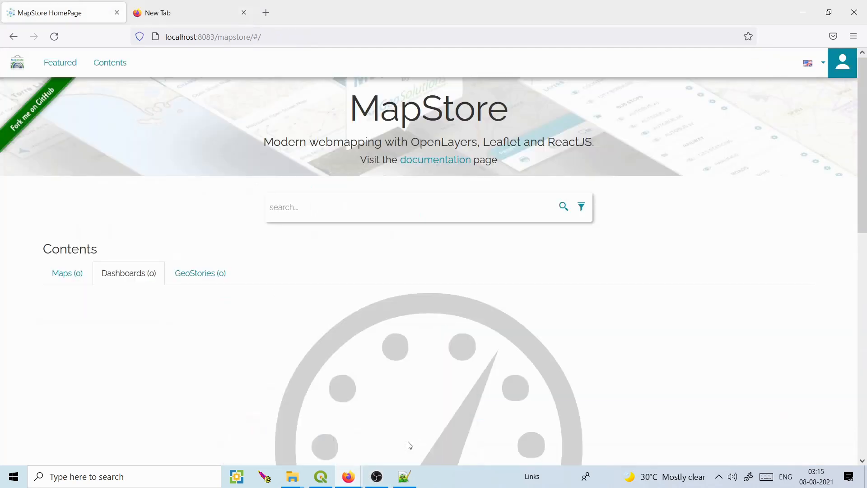
# Load localhost:8083/mapstore in the empty second Firefox tab.
pyautogui.click(174, 13)
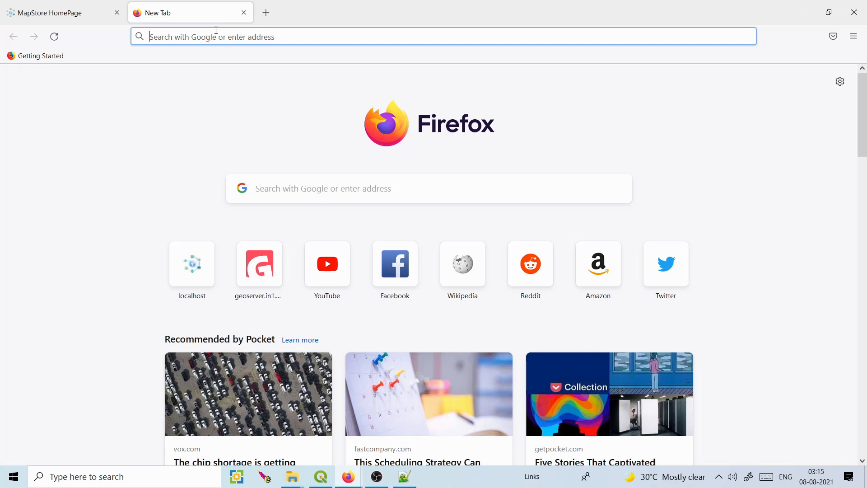
pyautogui.write('localhost:8083/')
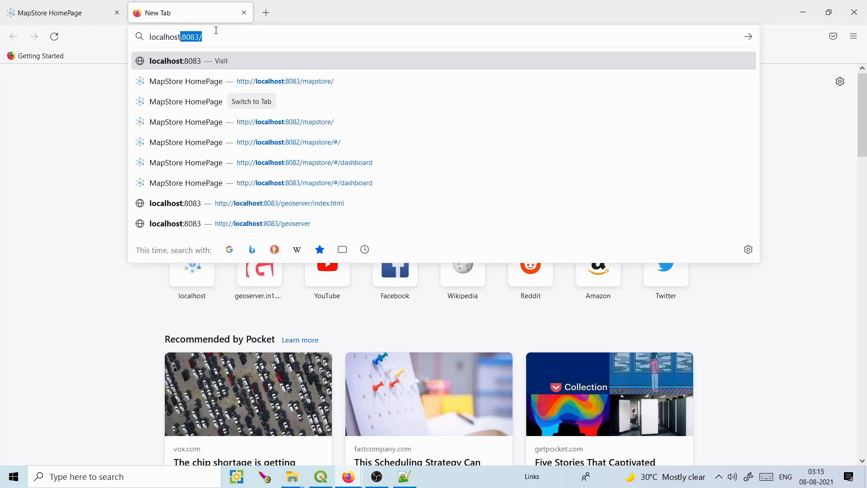
pyautogui.press('Right')
pyautogui.write('mapst')
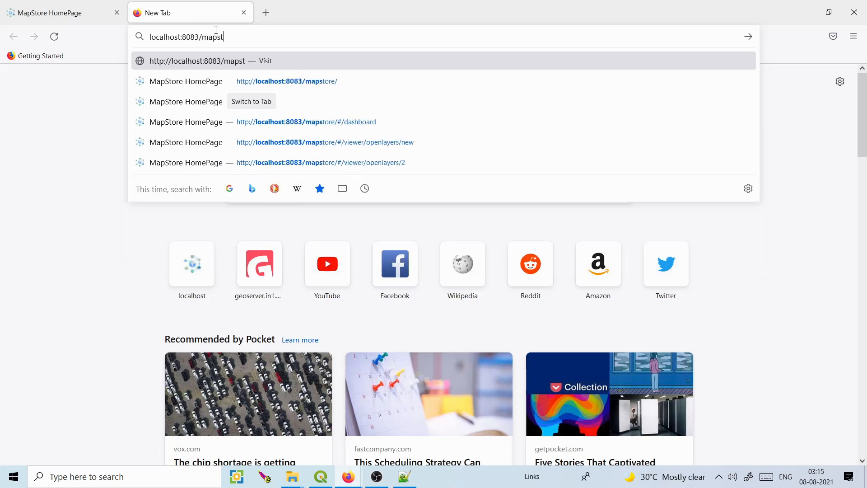
pyautogui.write('ore')
pyautogui.press('Return')
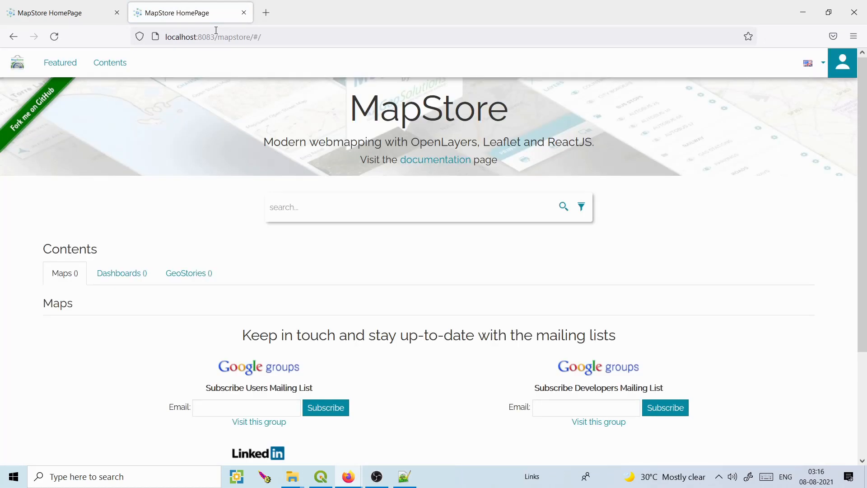
# Sign in to MapStore with the administrator username and password, then start a new dashboard.
pyautogui.click(843, 63)
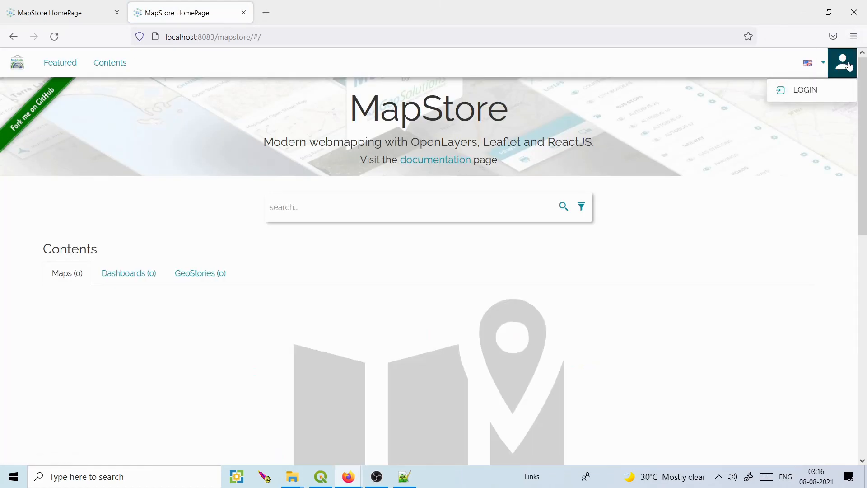
pyautogui.click(806, 92)
pyautogui.click(411, 194)
pyautogui.write('admin')
pyautogui.press('Tab')
pyautogui.write('admin')
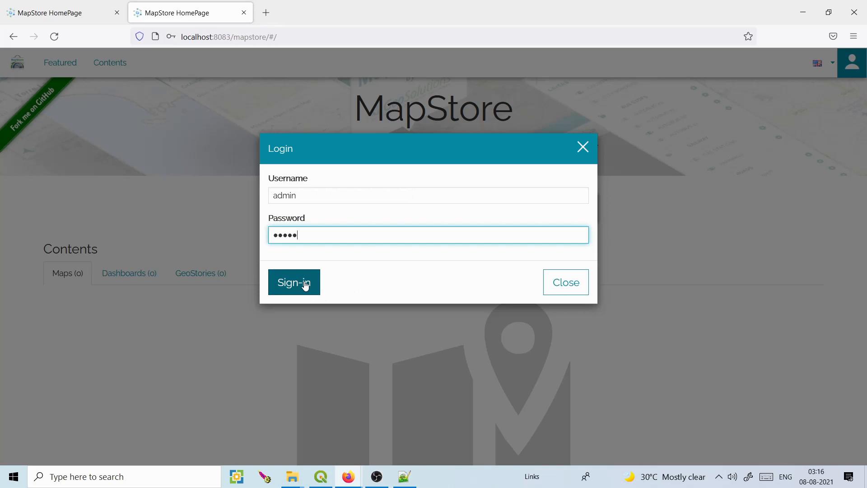
pyautogui.click(306, 285)
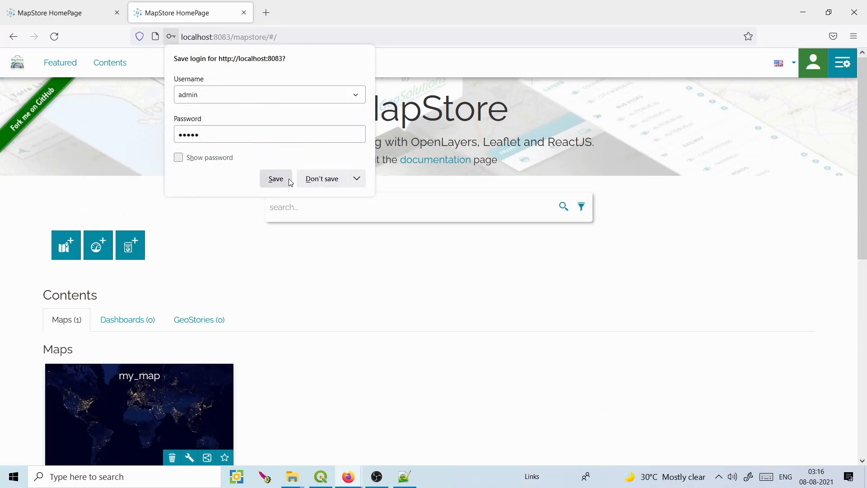
pyautogui.click(322, 181)
pyautogui.click(98, 246)
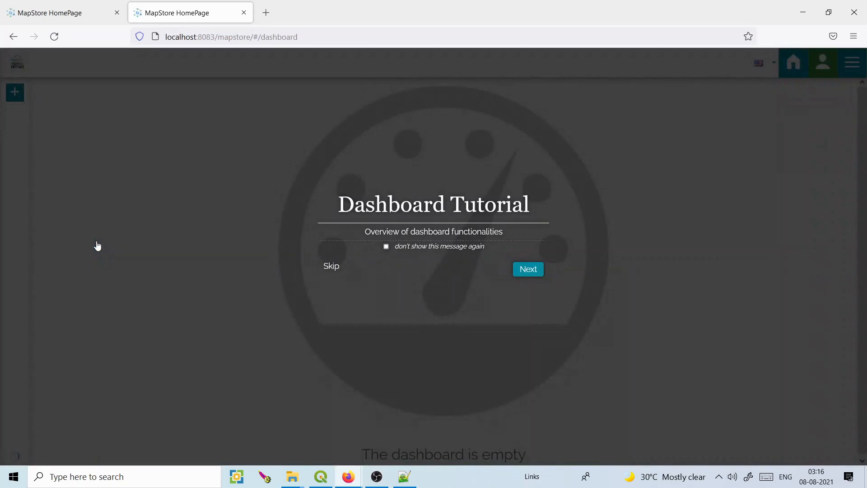
# Skip the tutorial and add a Map widget based on an Empty Map.
pyautogui.click(331, 269)
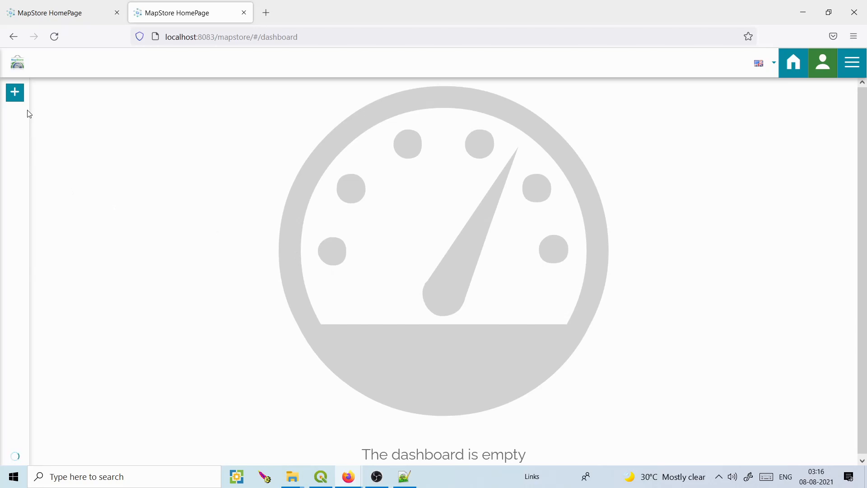
pyautogui.click(15, 93)
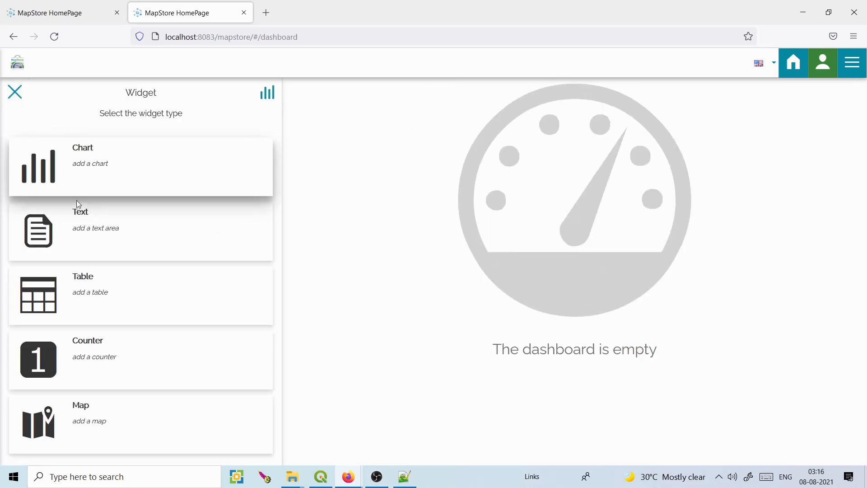
pyautogui.click(79, 406)
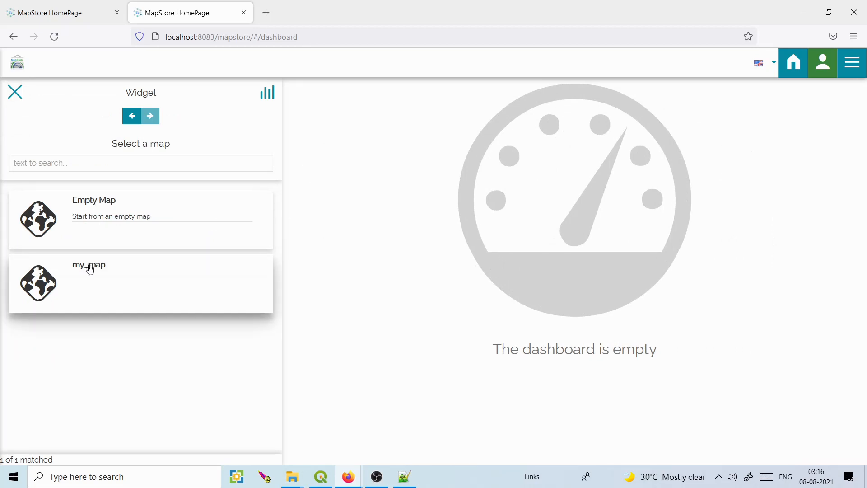
pyautogui.click(106, 201)
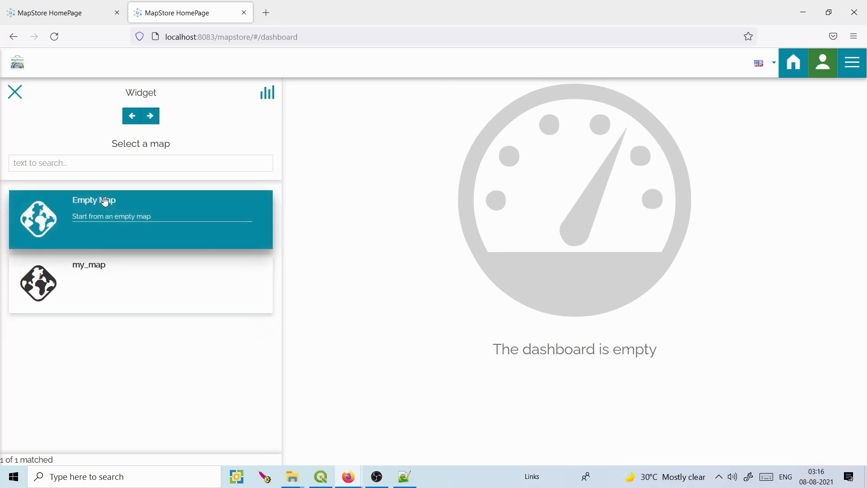
pyautogui.click(151, 115)
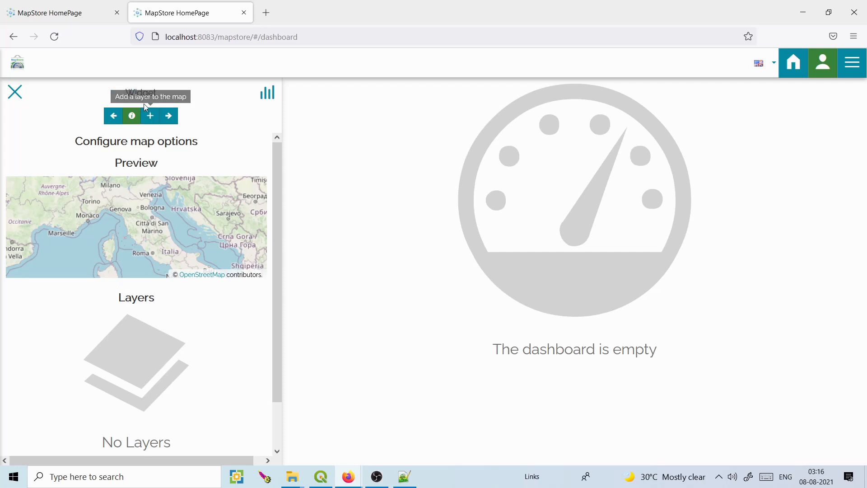
# Search the layer catalogue for 'usa' and select the USA Population layer.
pyautogui.click(150, 116)
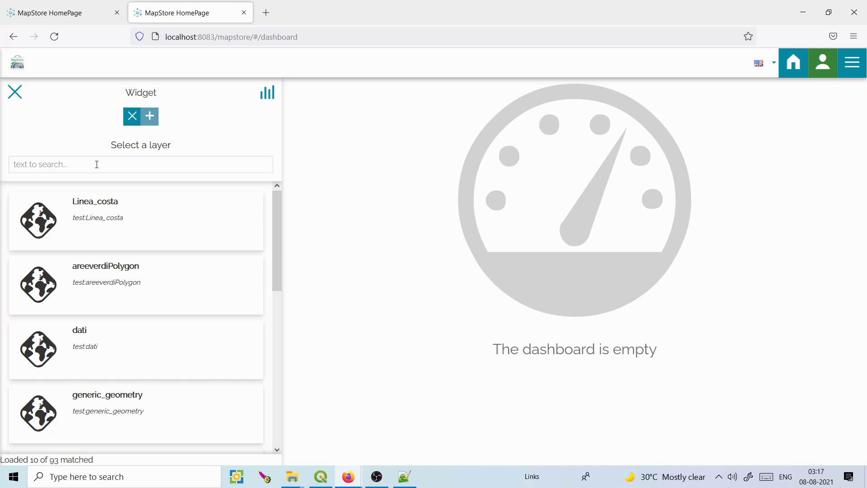
pyautogui.click(102, 164)
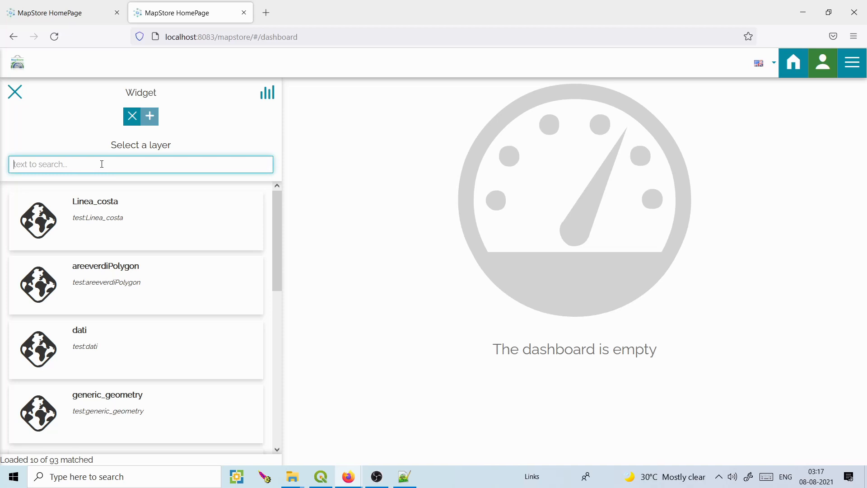
pyautogui.moveTo(279, 247); pyautogui.dragTo(278, 218)
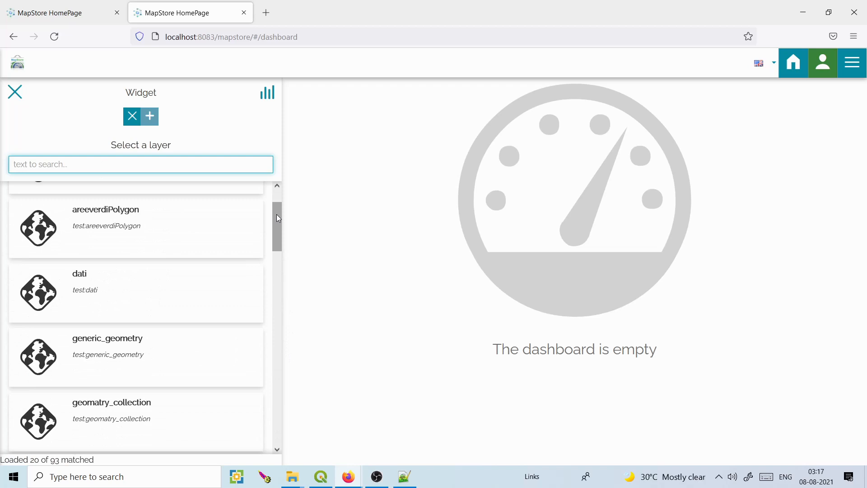
pyautogui.click(233, 159)
pyautogui.write('usa')
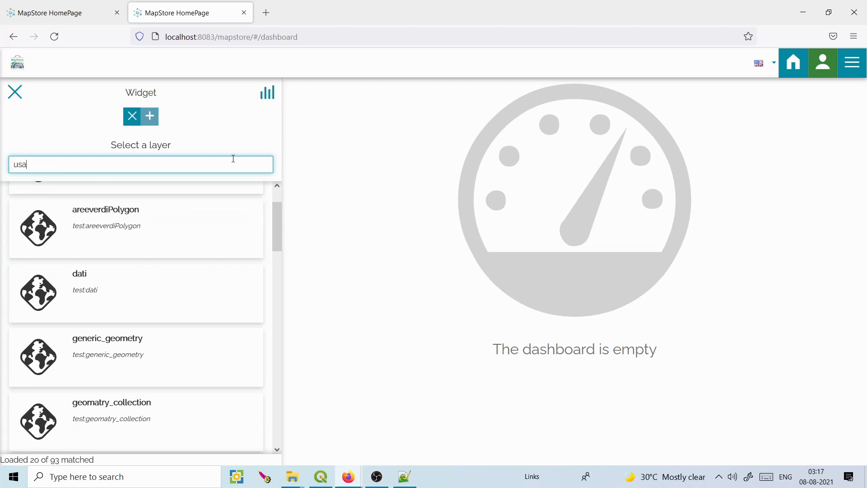
pyautogui.click(99, 218)
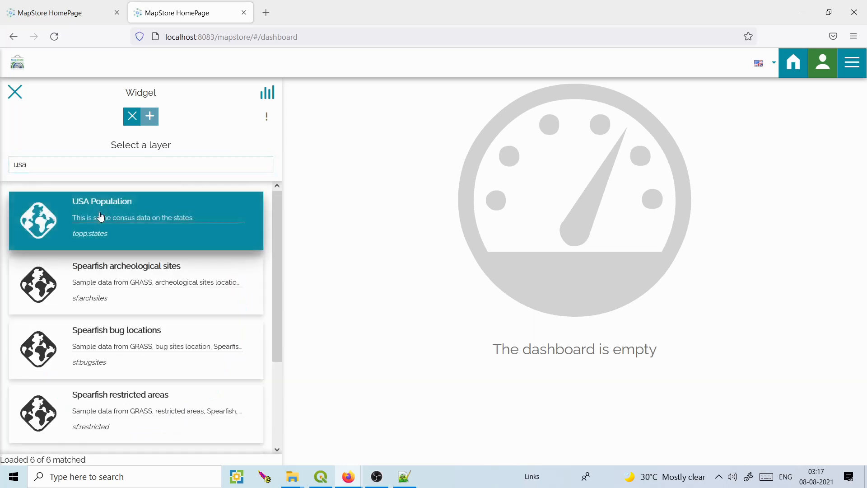
# Add USA Population to the widget map, zoom the preview to its extent, and open a new tab.
pyautogui.click(150, 118)
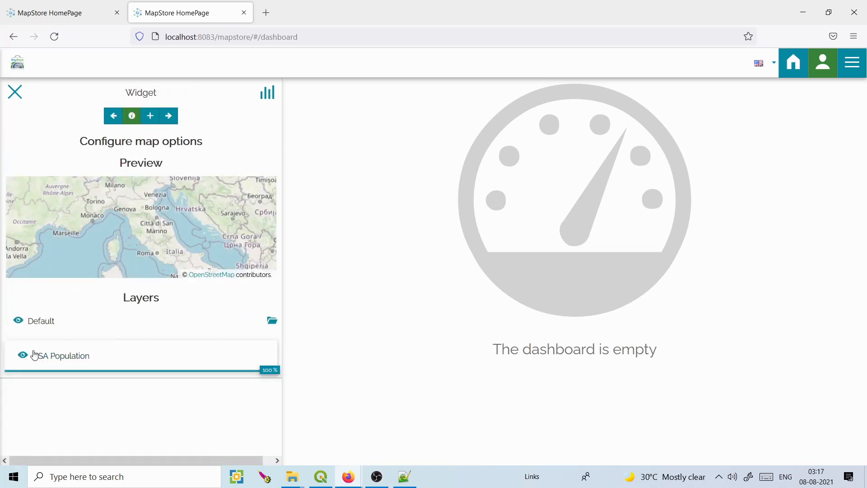
pyautogui.click(71, 357)
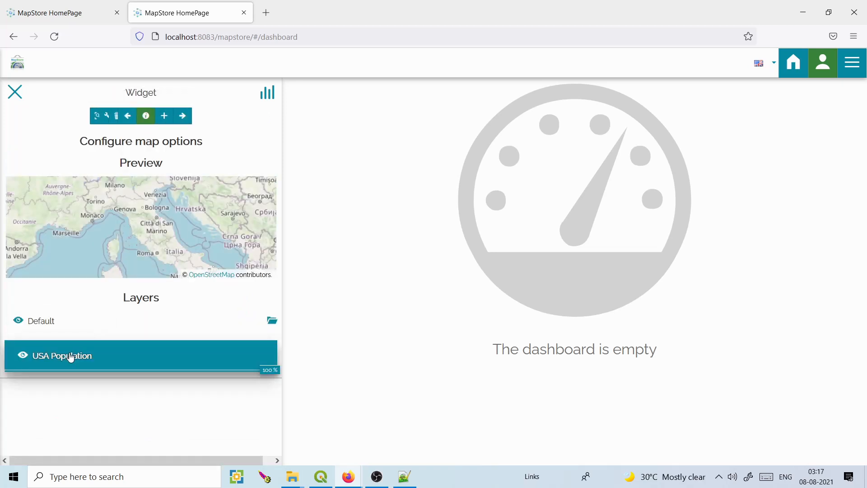
pyautogui.click(86, 117)
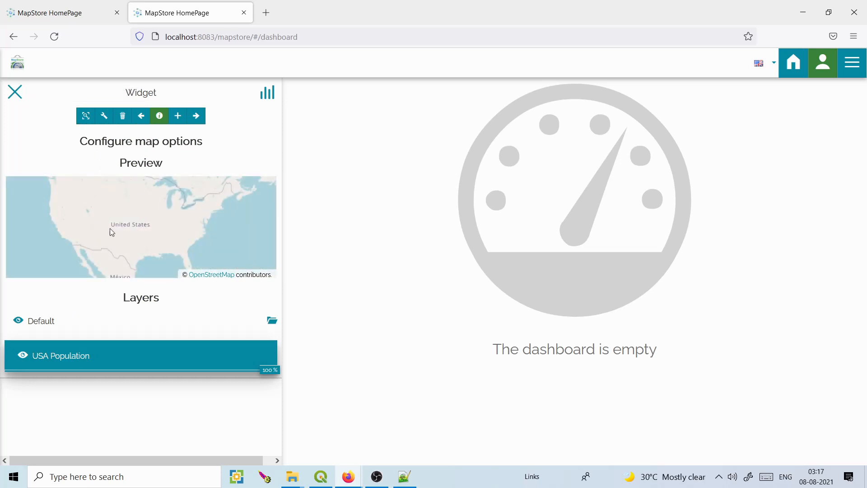
pyautogui.moveTo(155, 208); pyautogui.dragTo(134, 218)
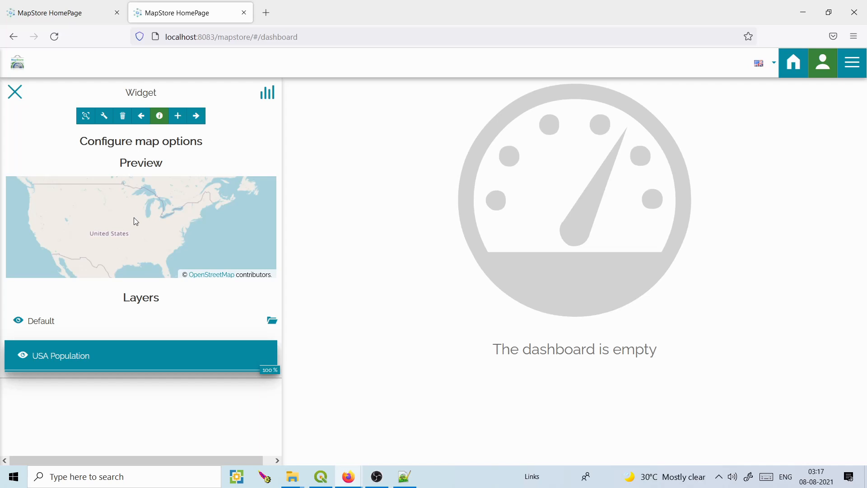
pyautogui.click(266, 13)
pyautogui.click(256, 41)
# Load localhost:8083/geoserver, open its Layers page, then return to the MapStore tab.
pyautogui.write('localhost')
pyautogui.press('BackSpace')
pyautogui.write(':8083')
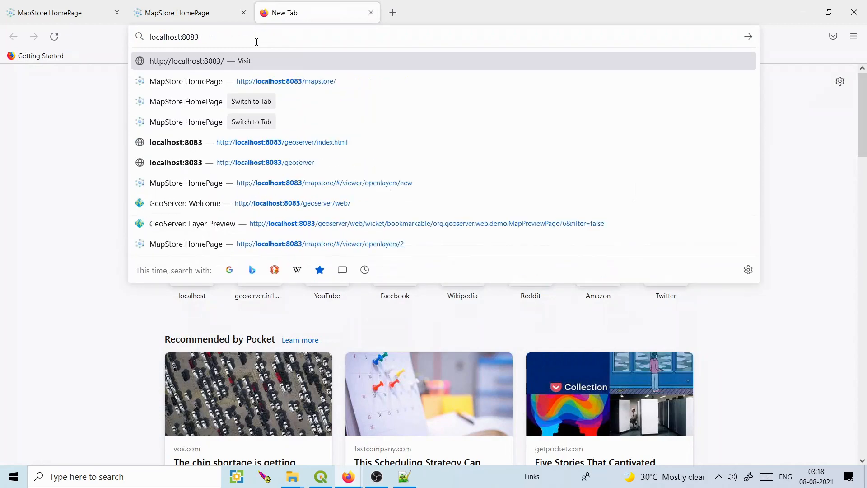
pyautogui.write('/')
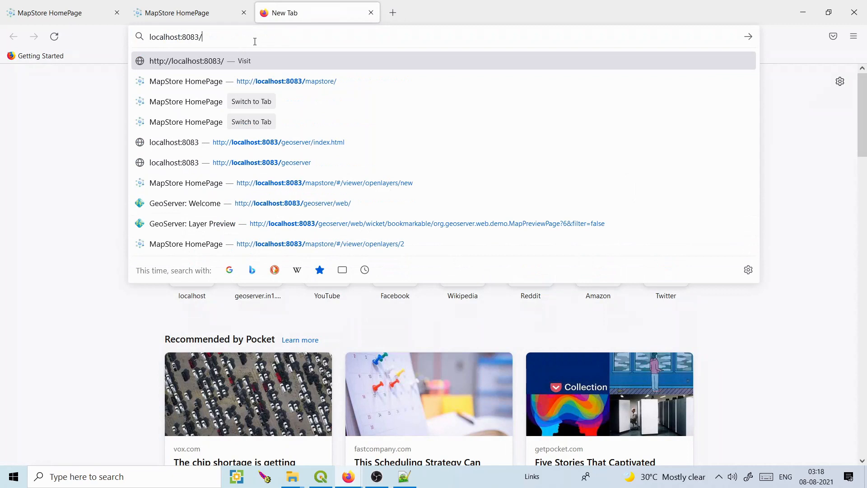
pyautogui.write('geoserver')
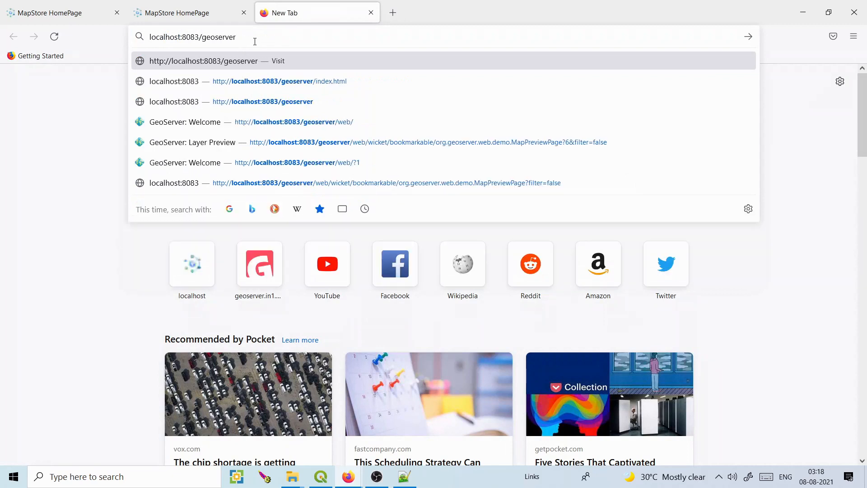
pyautogui.press('Return')
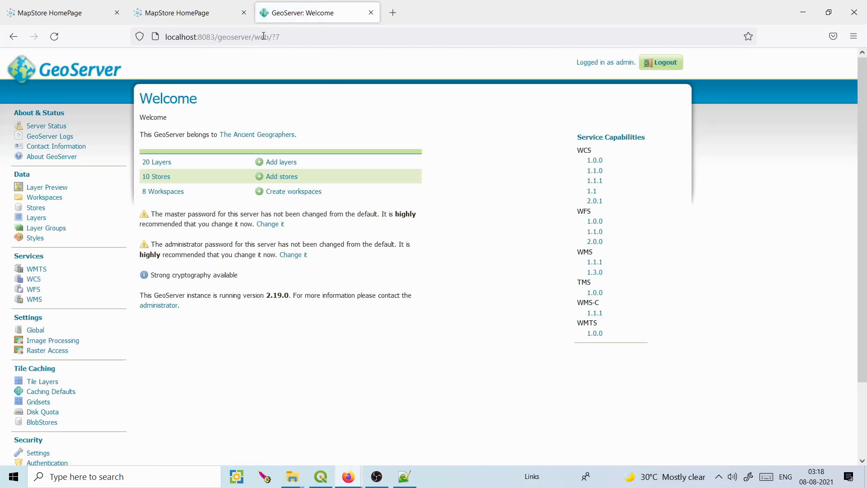
pyautogui.click(36, 218)
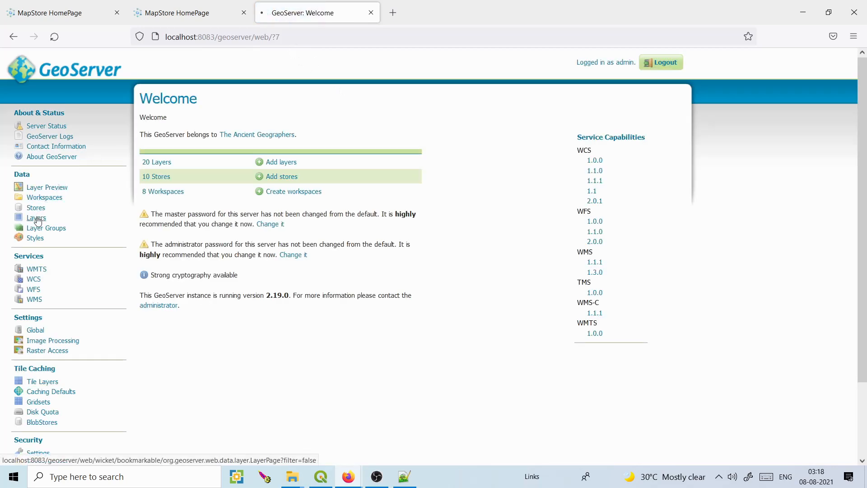
pyautogui.click(212, 13)
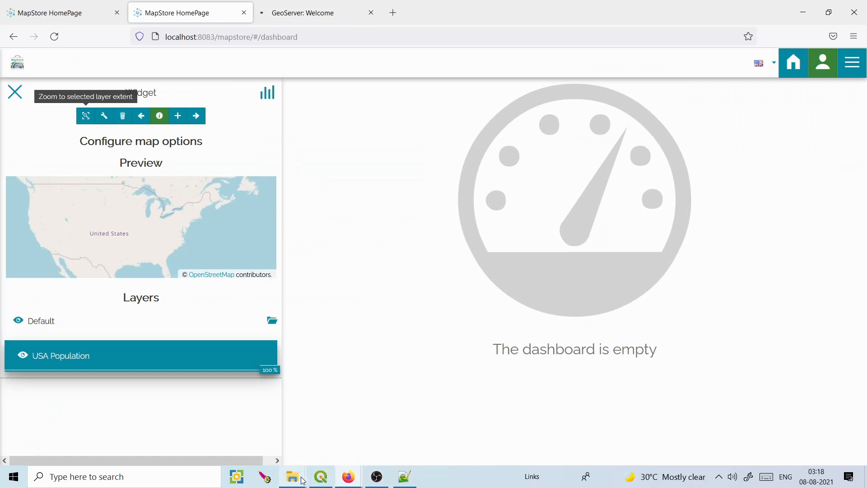
# Navigate to C:\Program Files\Apache Software Foundation\Tomcat 9.0_Tomcat9.05\webapps\mapstore in File Explorer.
pyautogui.moveTo(302, 481)
pyautogui.click(407, 437)
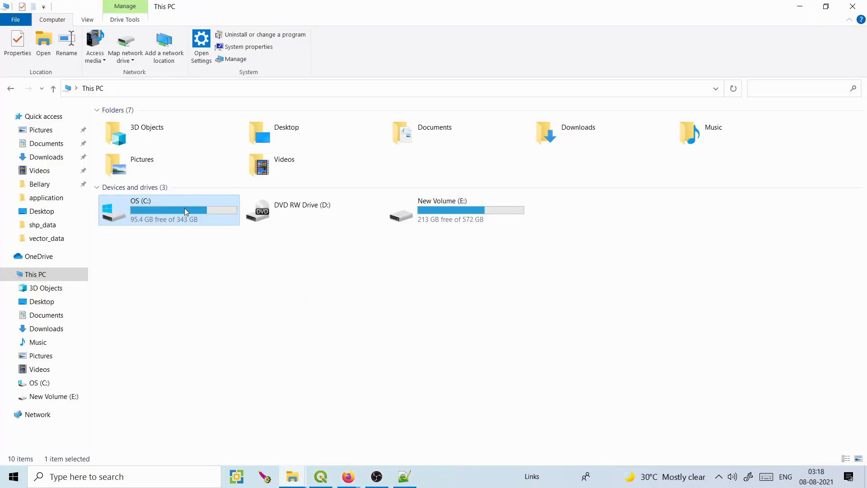
pyautogui.doubleClick(185, 208)
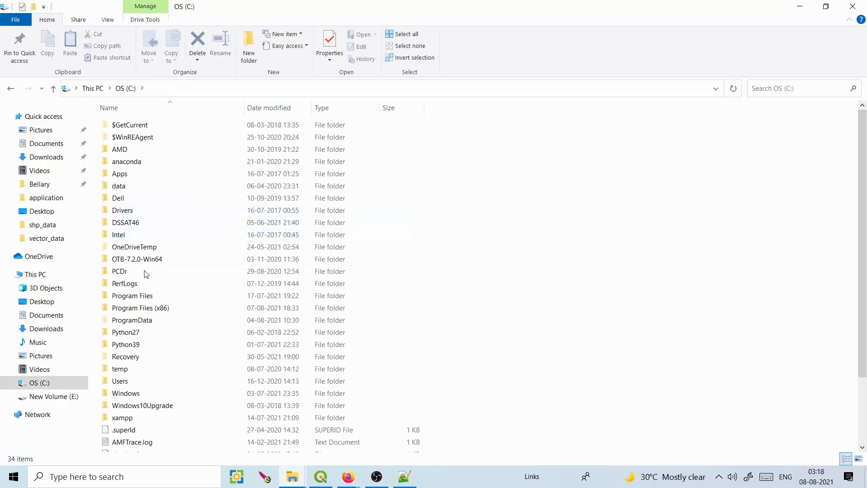
pyautogui.doubleClick(141, 297)
pyautogui.doubleClick(143, 138)
pyautogui.click(134, 128)
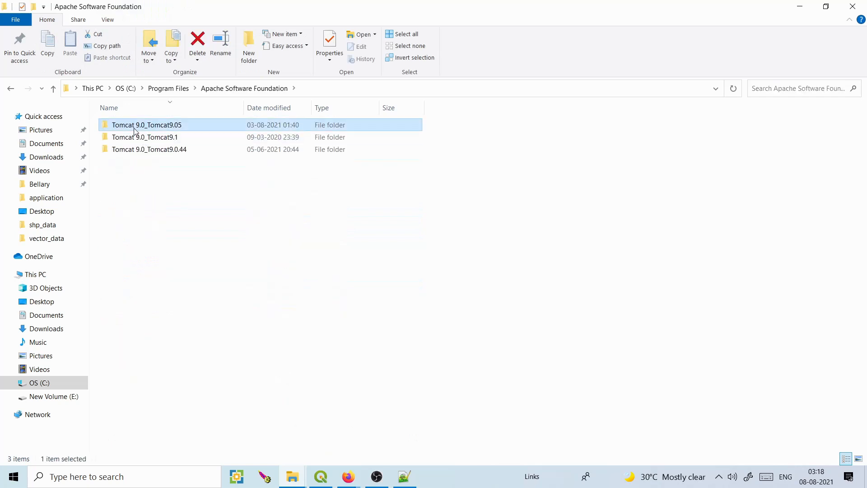
pyautogui.doubleClick(135, 130)
pyautogui.doubleClick(140, 186)
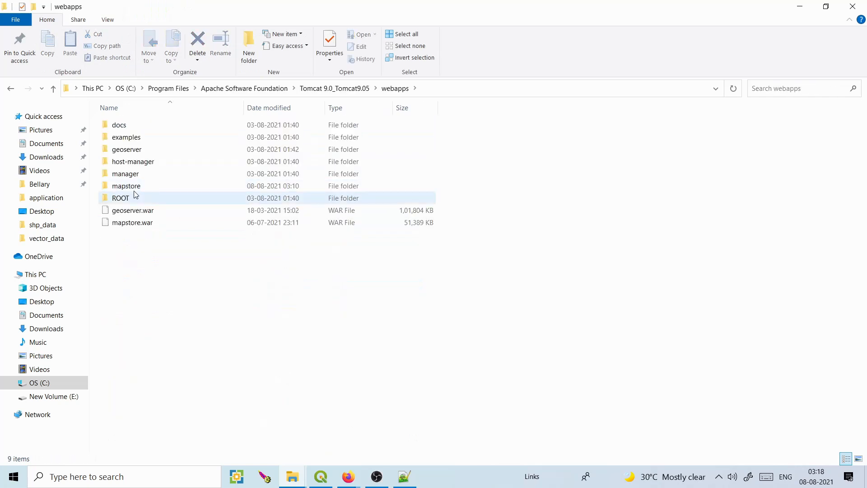
pyautogui.doubleClick(135, 186)
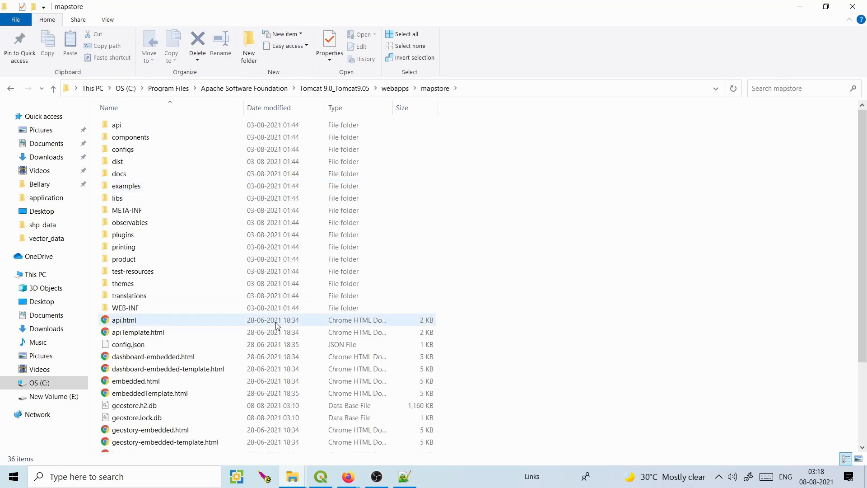
# Open localConfig.json for editing with Notepad++.
pyautogui.scroll(-3, 864, 303)
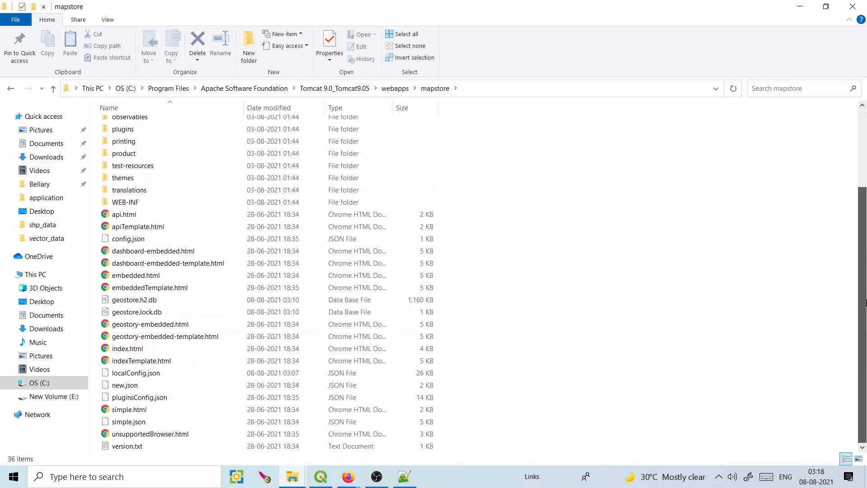
pyautogui.click(165, 375)
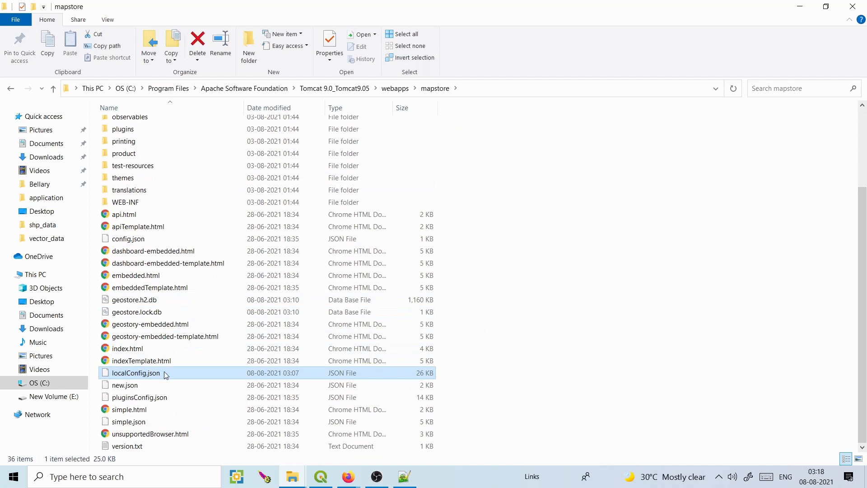
pyautogui.doubleClick(152, 371)
pyautogui.rightClick(152, 371)
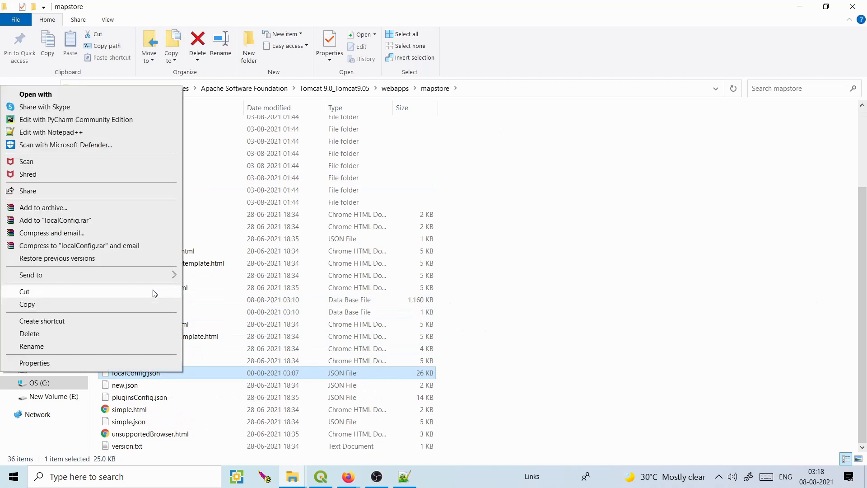
pyautogui.click(101, 132)
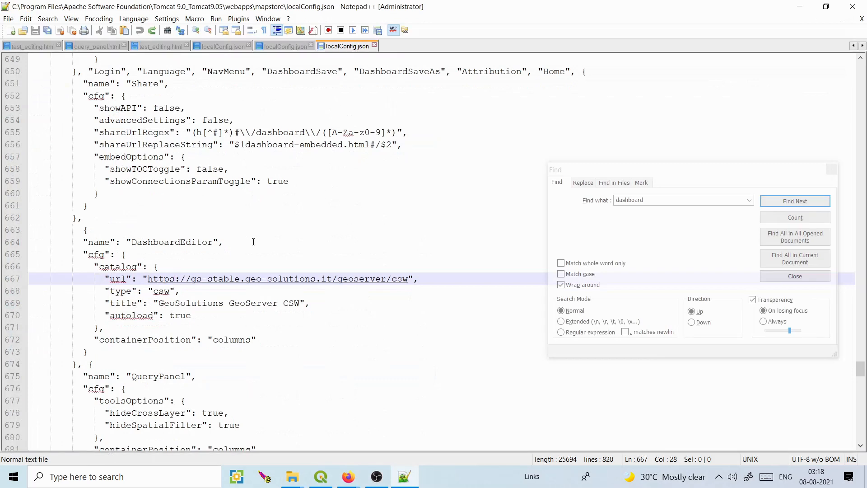
# Select the catalog URL on line 667, then select localhost:8083/geoserver in the GeoServer tab's address bar.
pyautogui.moveTo(214, 243); pyautogui.dragTo(130, 241)
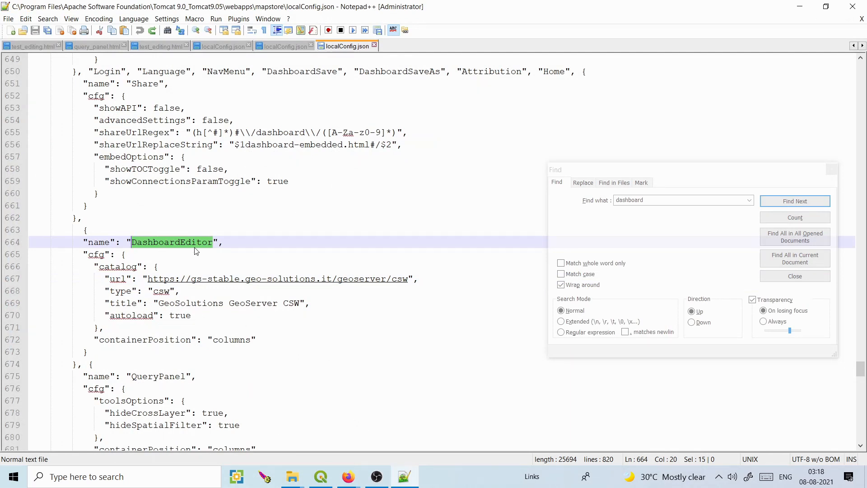
pyautogui.moveTo(144, 280); pyautogui.dragTo(360, 282)
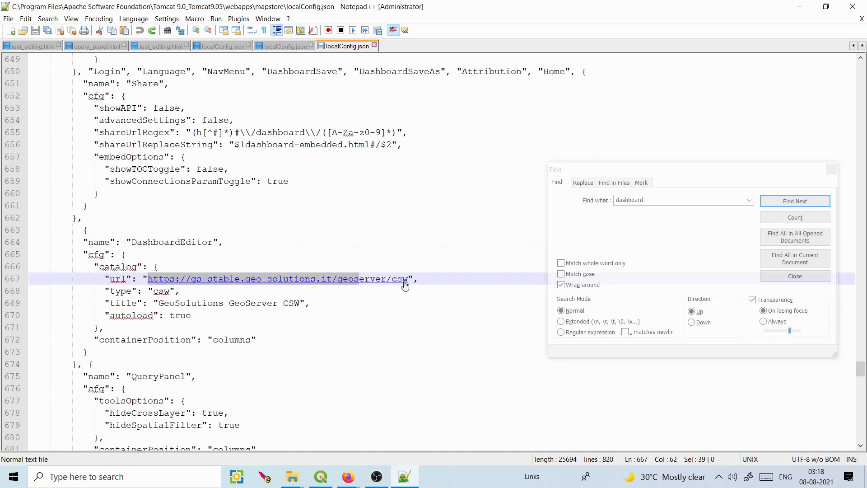
pyautogui.click(355, 472)
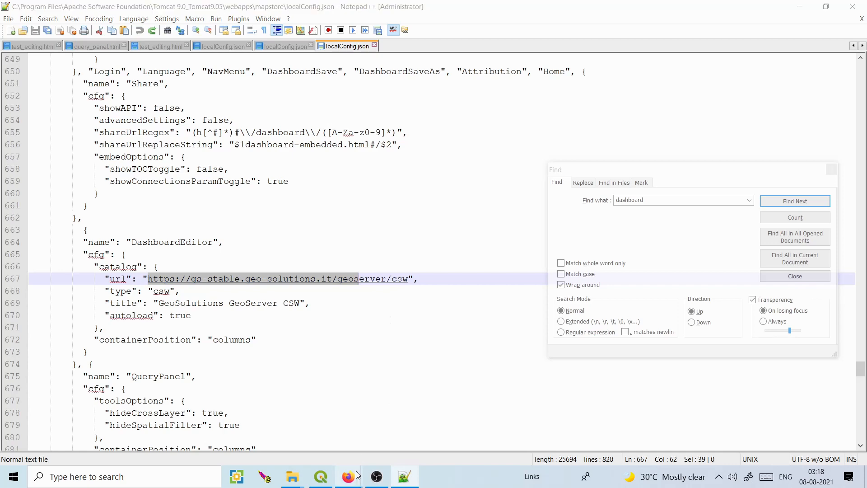
pyautogui.click(408, 445)
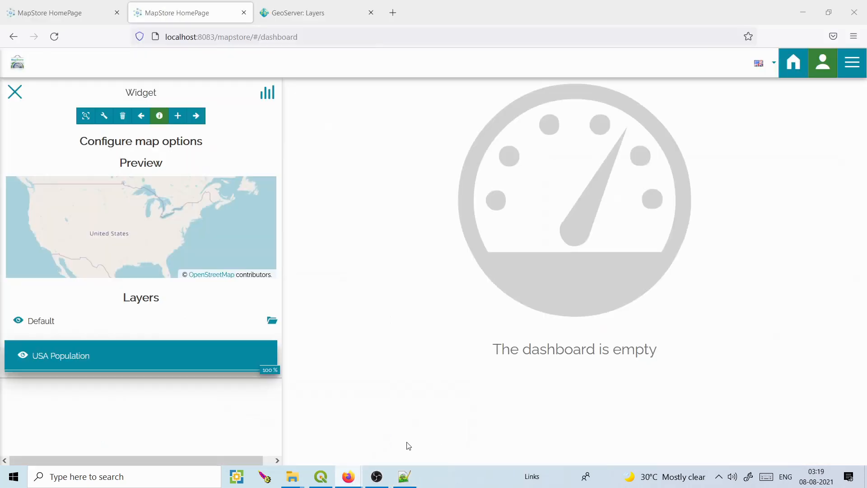
pyautogui.click(294, 17)
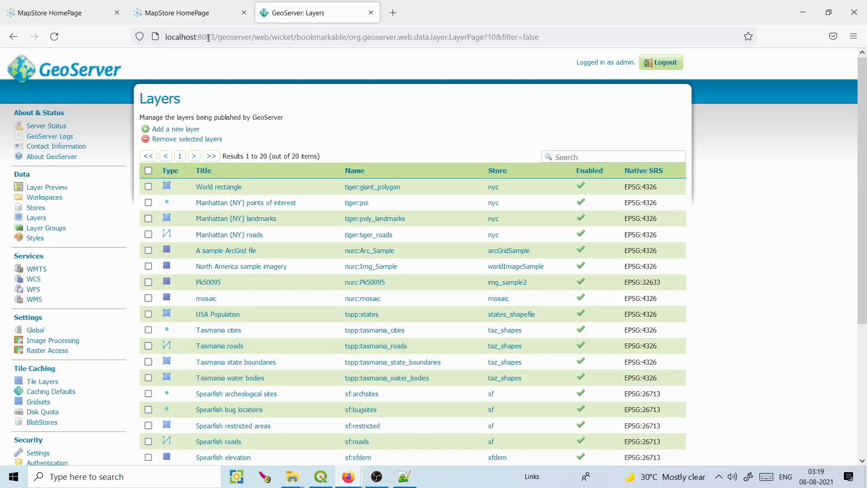
pyautogui.click(169, 37)
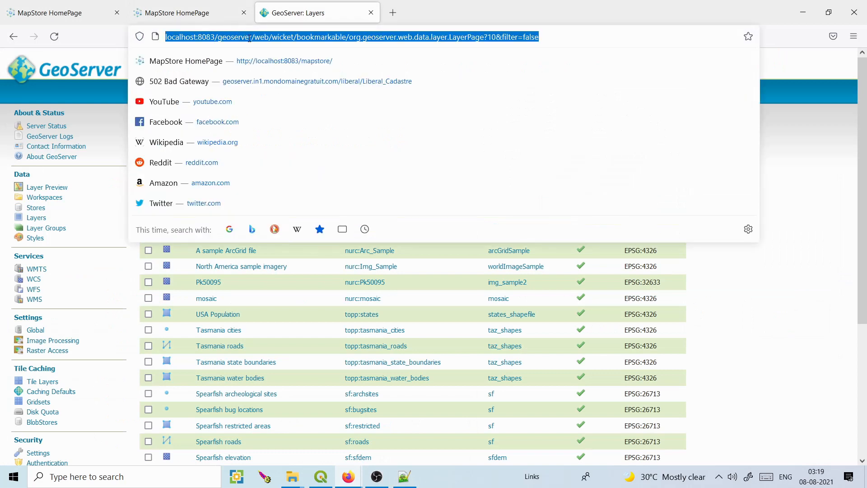
pyautogui.moveTo(251, 38); pyautogui.dragTo(168, 39)
pyautogui.hotkey('ctrl', 'c')
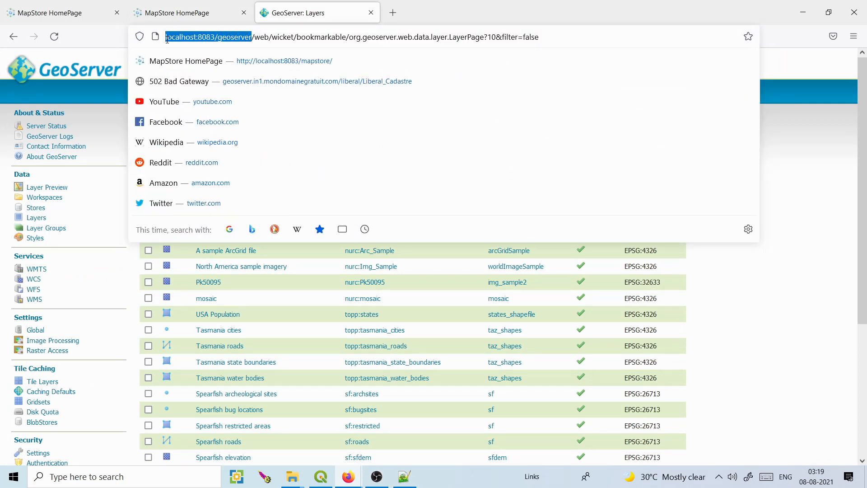
pyautogui.click(404, 476)
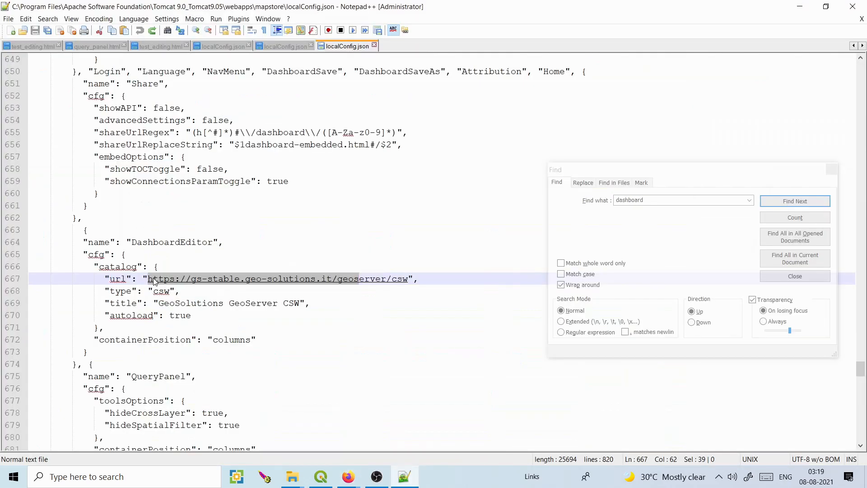
# Point the DashboardEditor catalog URL to localhost:8083/geoserver/wms and set its type to wms.
pyautogui.moveTo(386, 280); pyautogui.dragTo(148, 279)
pyautogui.hotkey('ctrl', 'v')
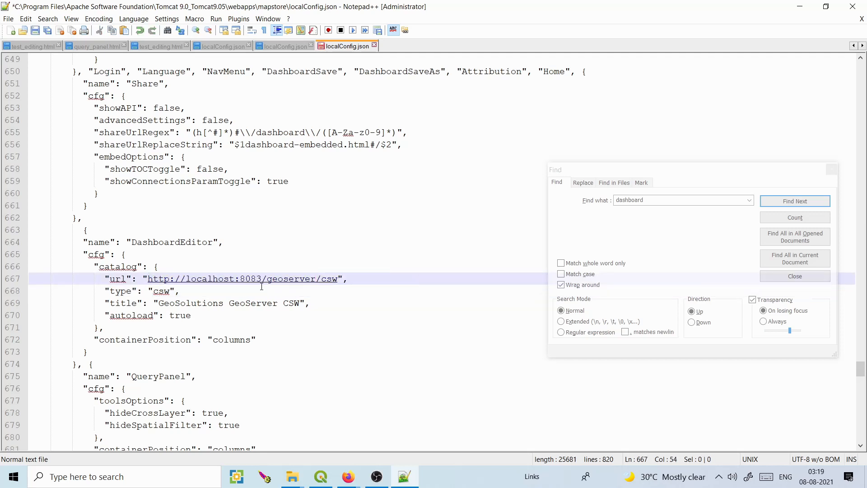
pyautogui.moveTo(338, 280); pyautogui.dragTo(325, 281)
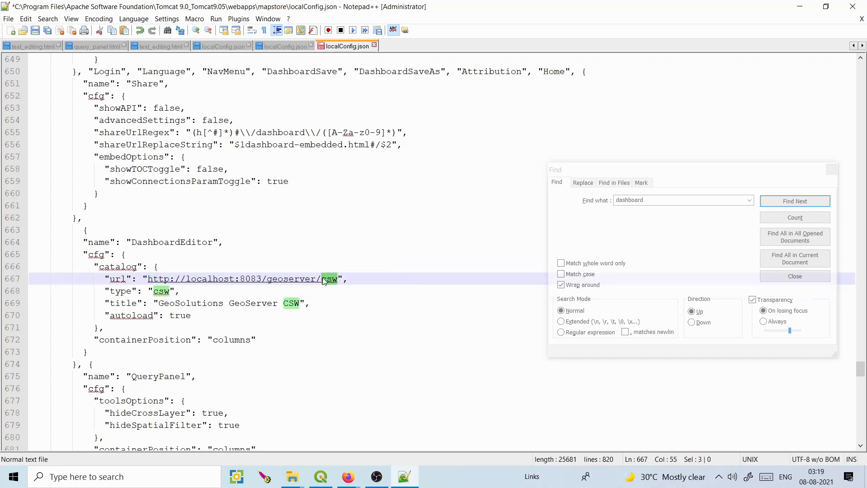
pyautogui.write('wms')
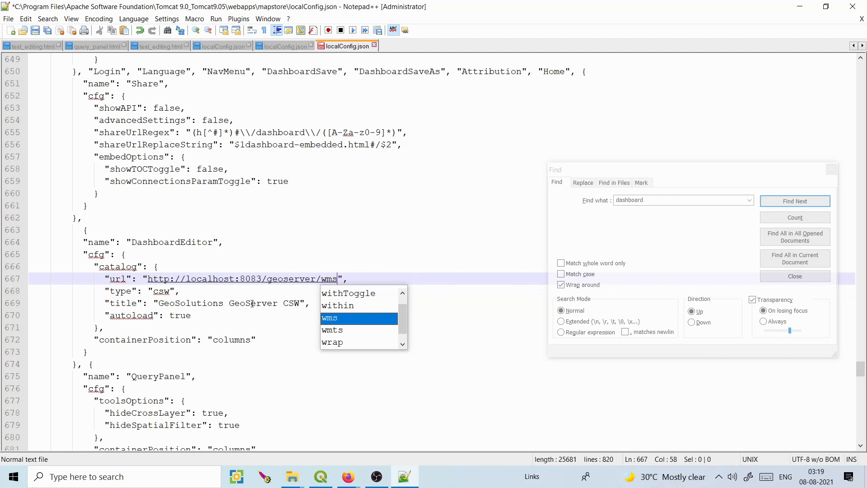
pyautogui.click(157, 291)
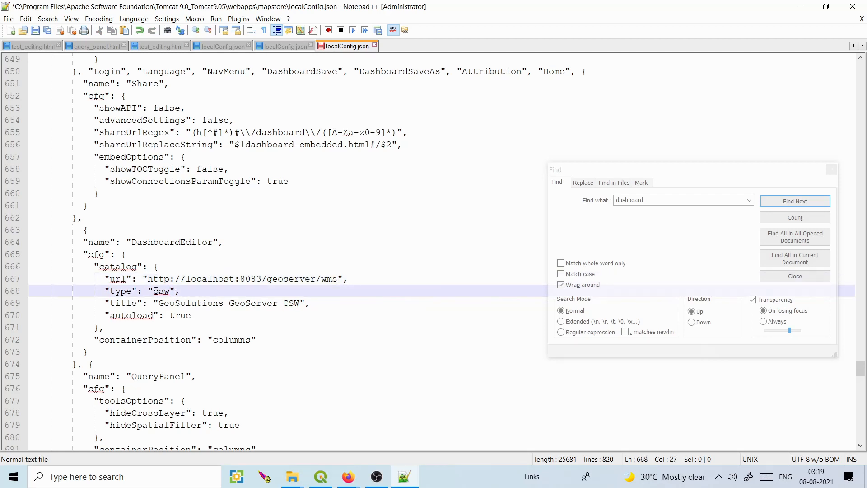
pyautogui.doubleClick(157, 290)
pyautogui.write('wms')
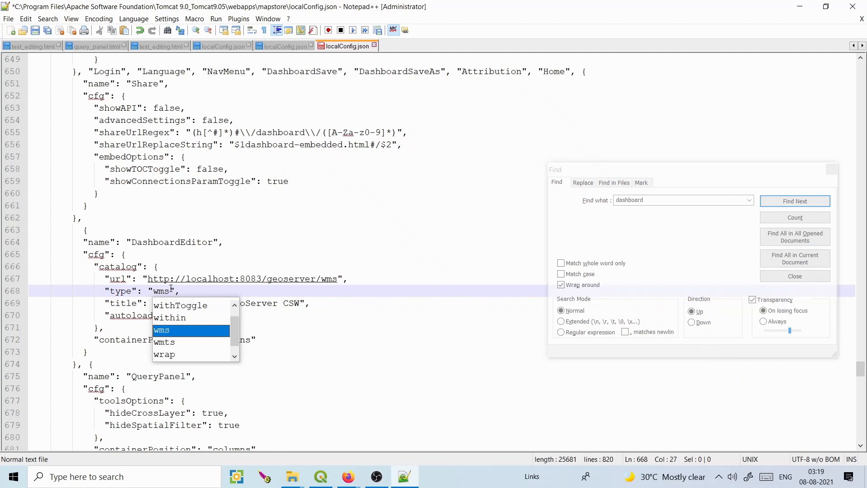
# Rename the catalog title to my_geoserver_wms_service and save localConfig.json.
pyautogui.moveTo(300, 303); pyautogui.dragTo(165, 303)
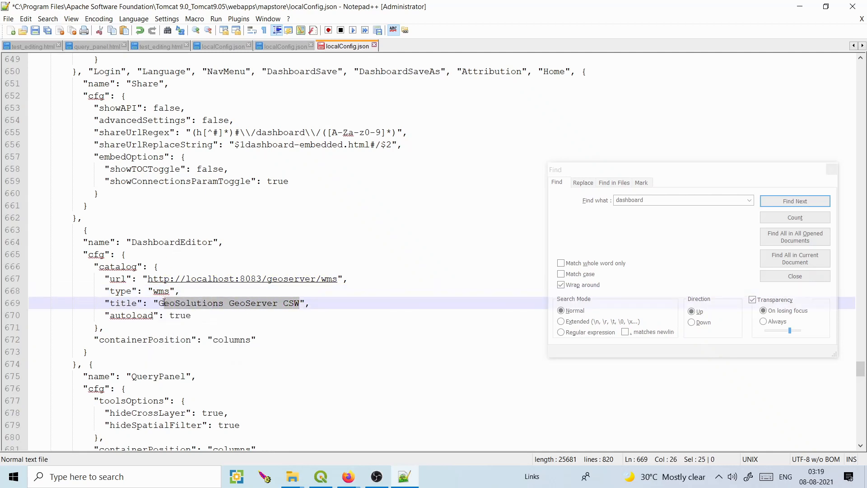
pyautogui.press('BackSpace')
pyautogui.press('BackSpace')
pyautogui.write('my')
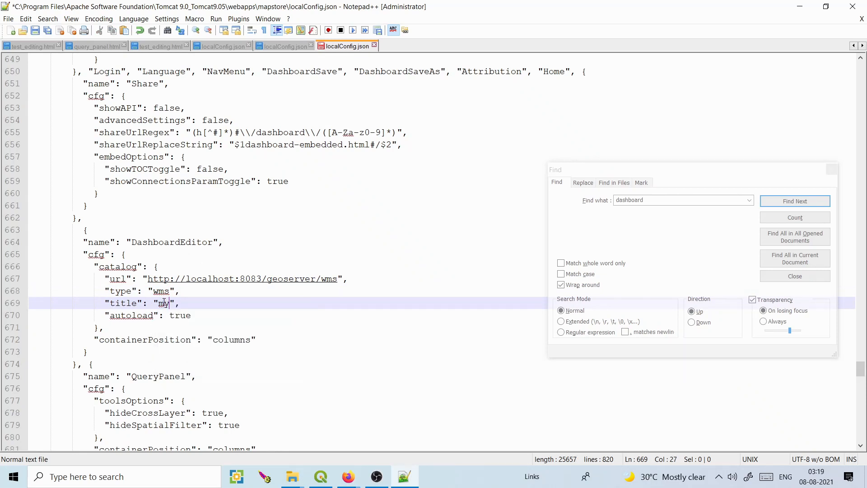
pyautogui.write('_geoserver_wms_service')
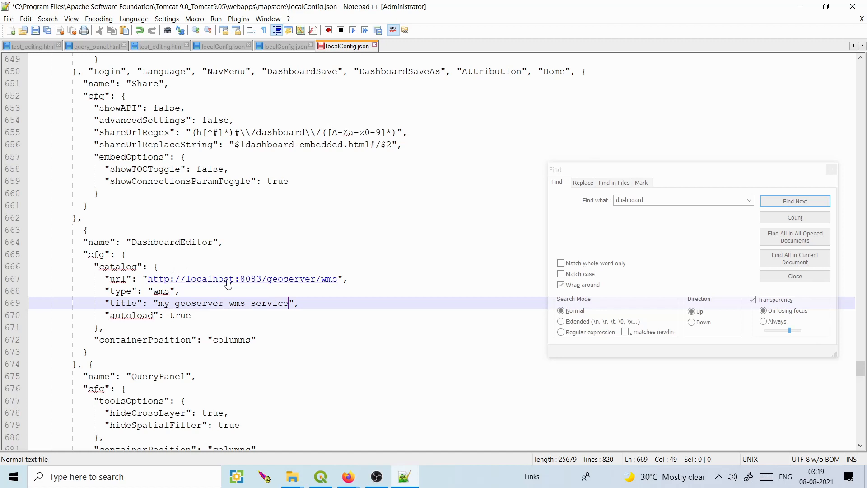
pyautogui.click(36, 31)
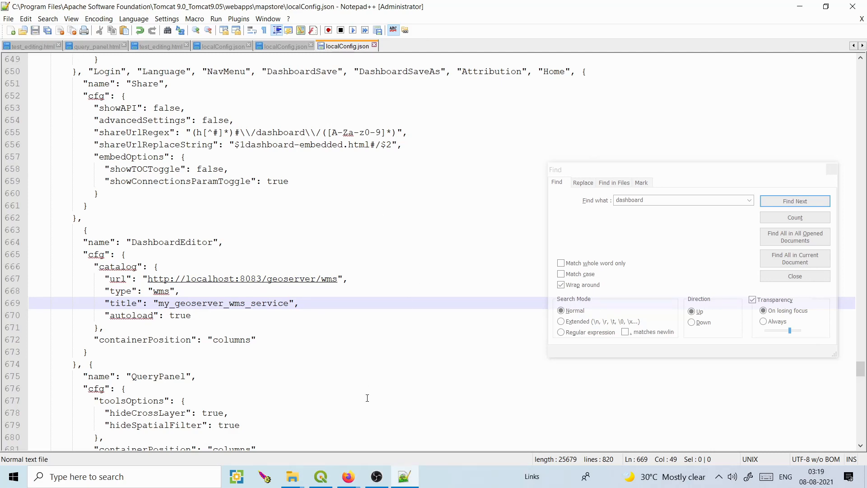
pyautogui.moveTo(348, 476)
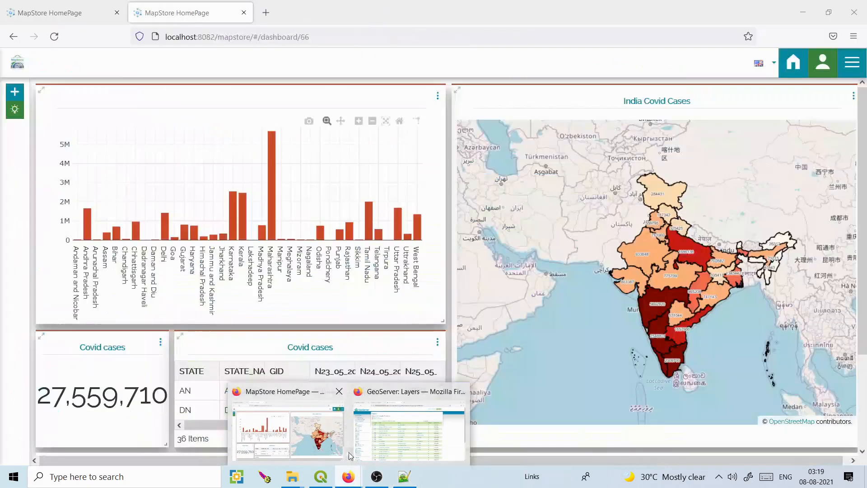
# Close the GeoServer browser window along with all three of its tabs.
pyautogui.click(408, 430)
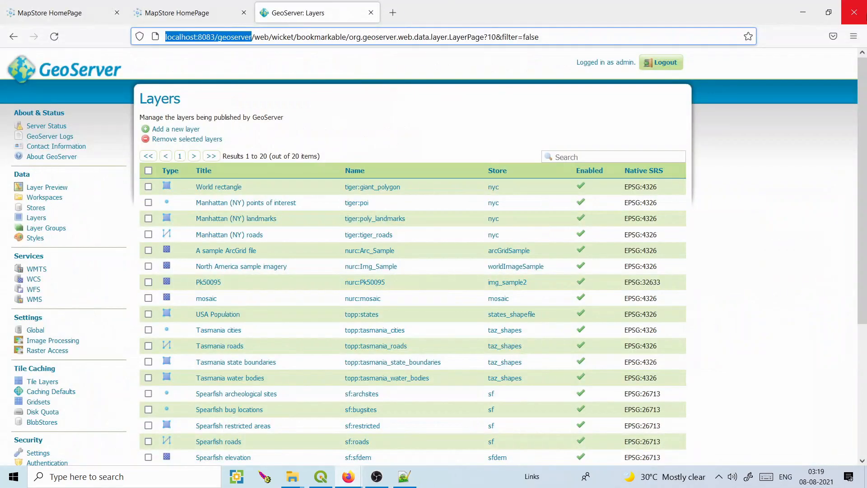
pyautogui.click(854, 13)
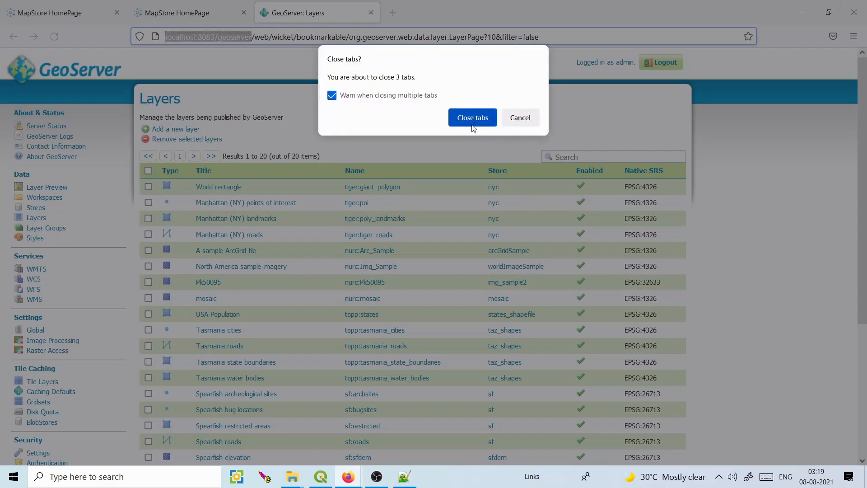
pyautogui.click(472, 120)
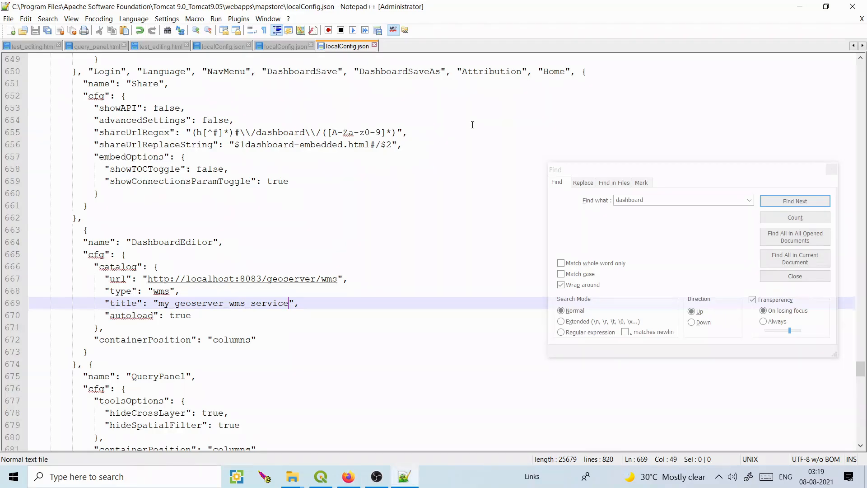
# Stop the Tomcat service from its system-tray properties window and return to the editor.
pyautogui.click(719, 477)
pyautogui.doubleClick(719, 454)
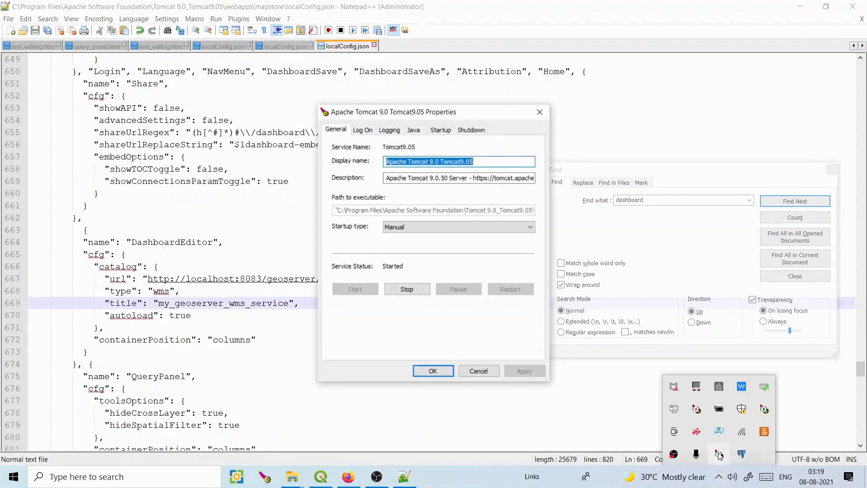
pyautogui.click(407, 289)
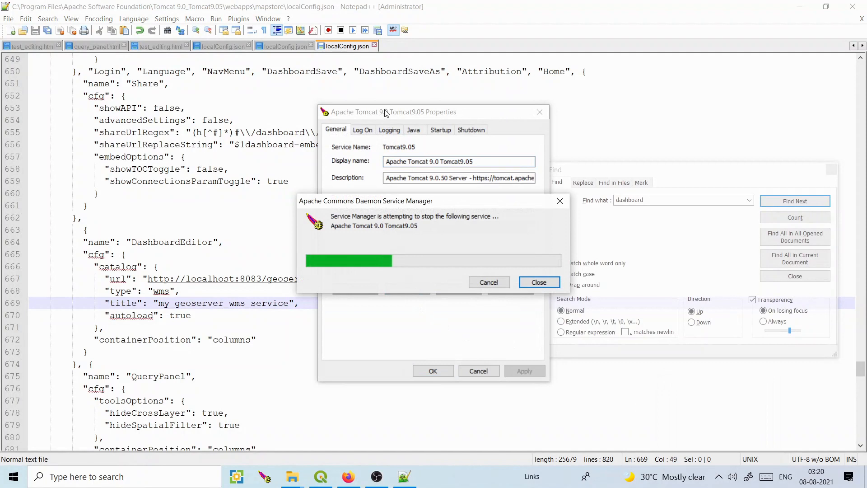
pyautogui.click(301, 109)
pyautogui.click(301, 109)
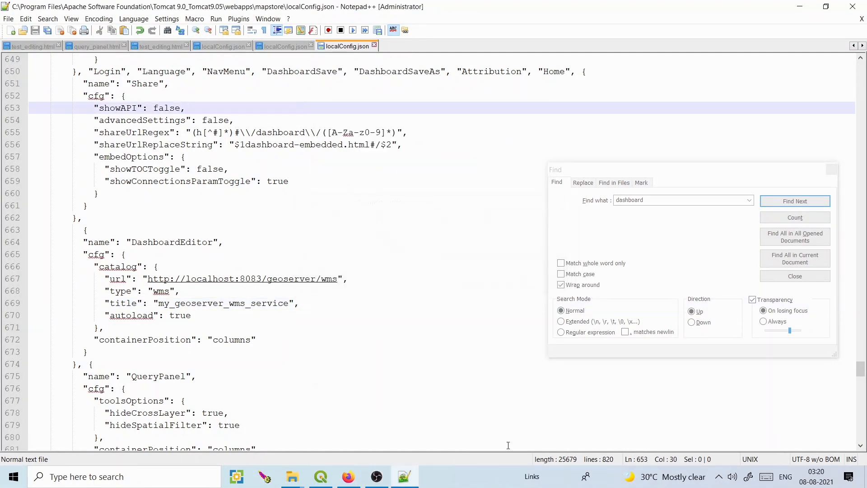
# Start the Tomcat service again and close its properties window.
pyautogui.click(718, 477)
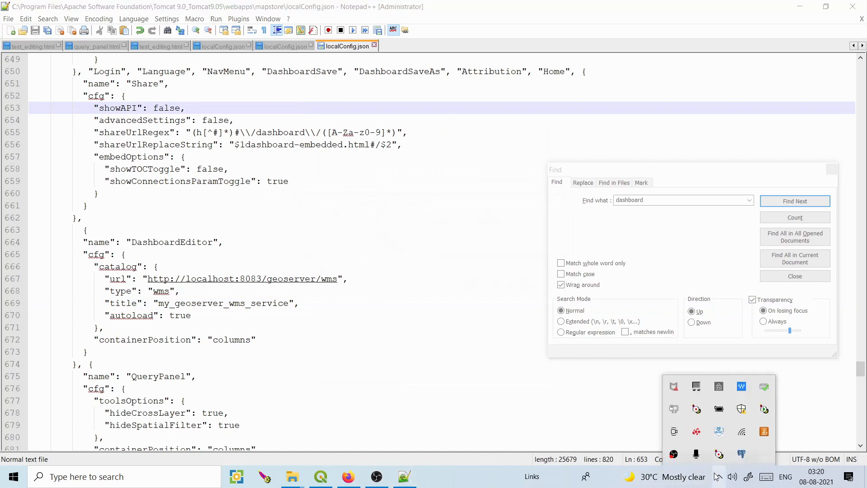
pyautogui.doubleClick(719, 454)
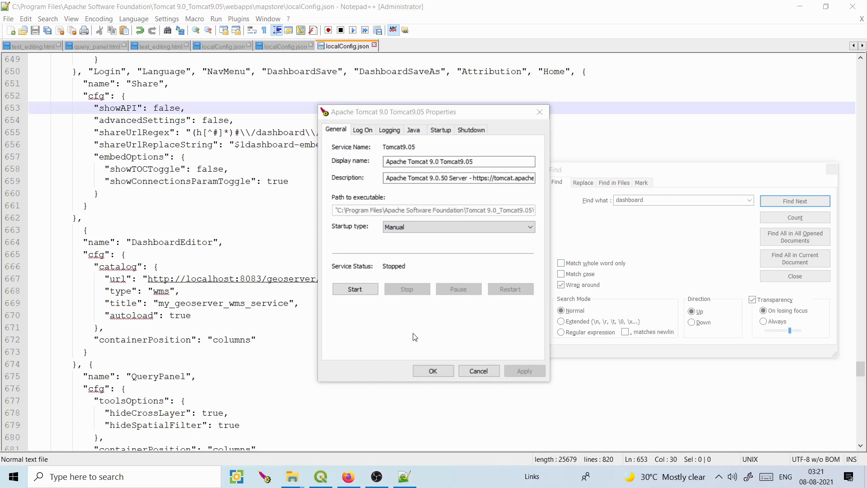
pyautogui.click(360, 287)
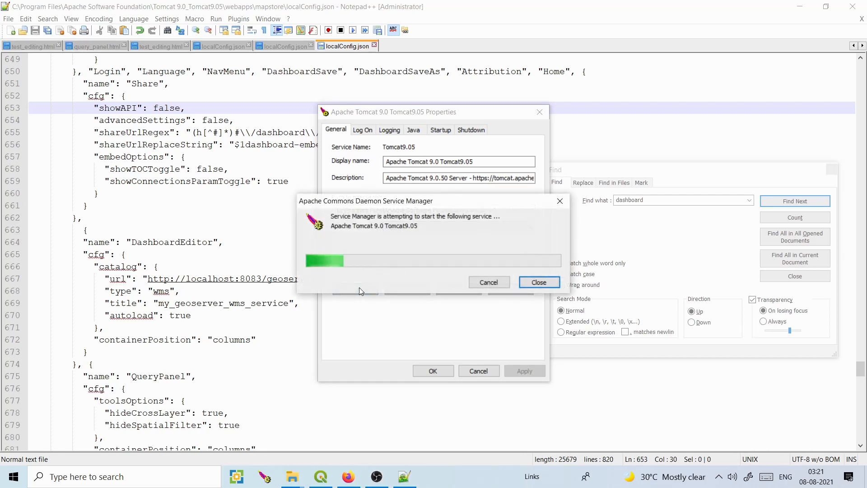
pyautogui.click(433, 370)
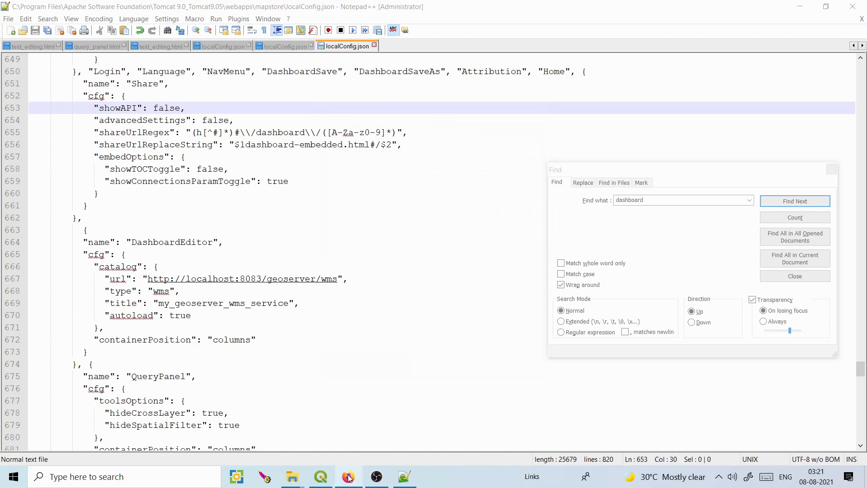
# Minimize the dashboard browser and bring up Windows search.
pyautogui.click(349, 477)
pyautogui.click(339, 475)
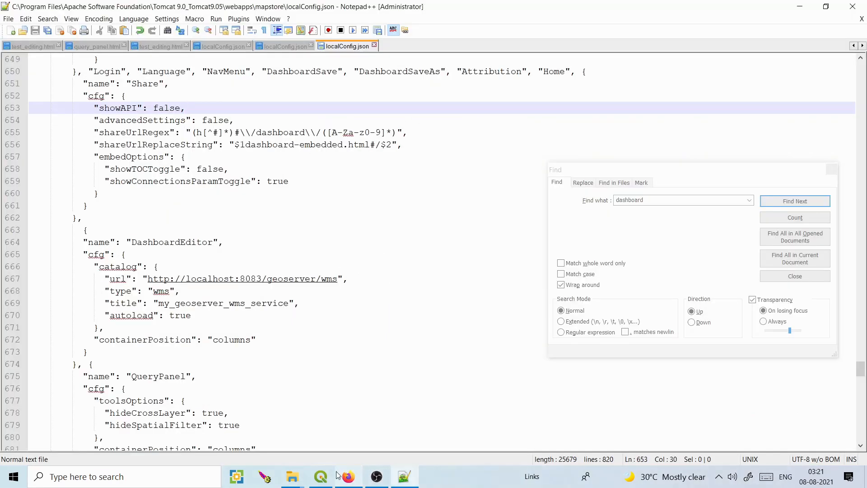
pyautogui.click(79, 477)
# Launch Firefox from Windows search and load localhost:8083/mapstore.
pyautogui.write('firefo')
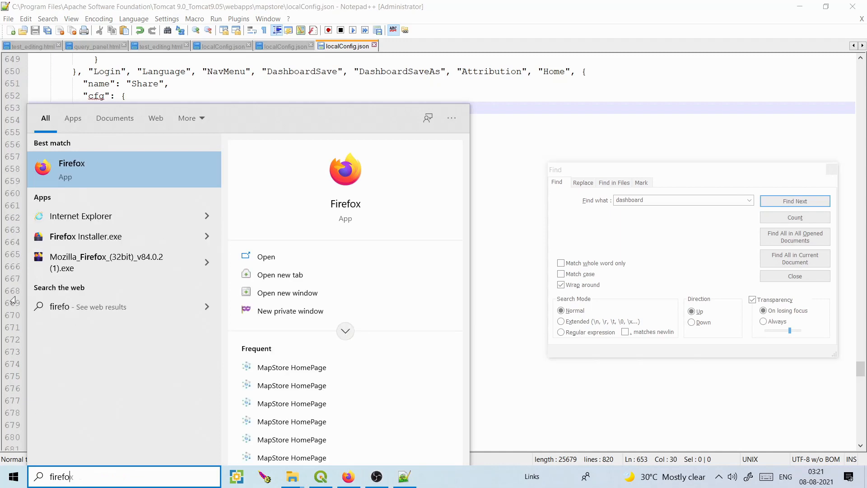
pyautogui.write('x')
pyautogui.click(85, 173)
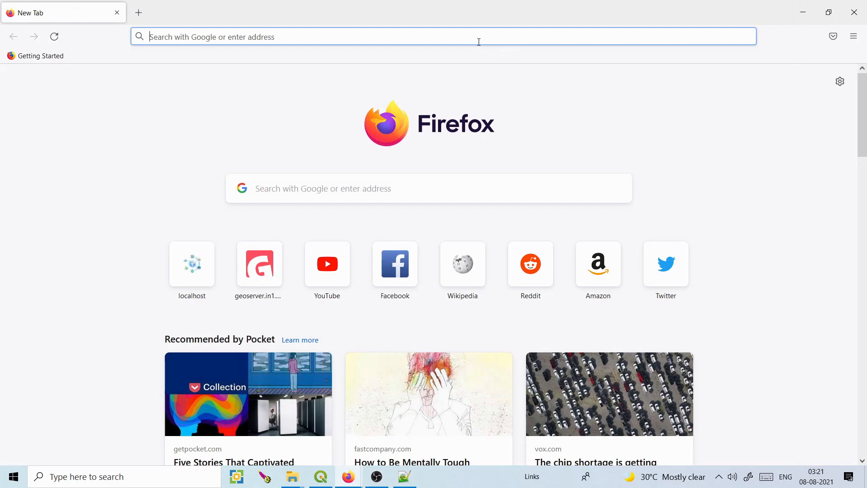
pyautogui.click(479, 42)
pyautogui.write('localhost:8083/')
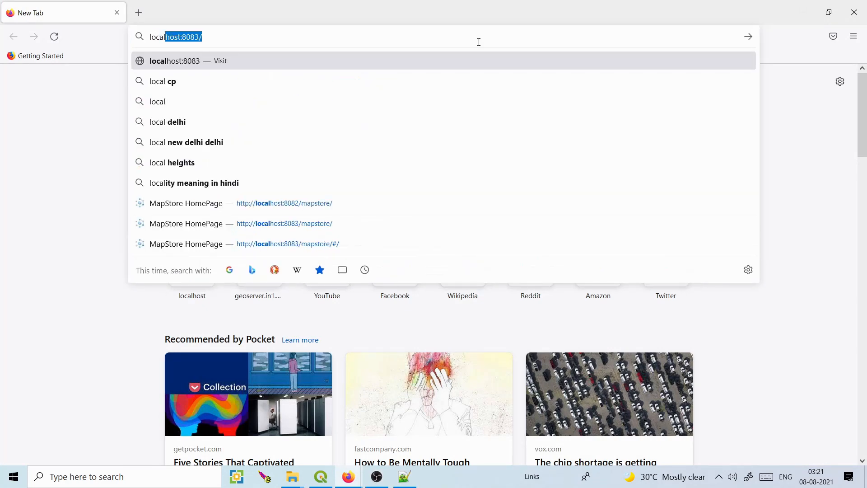
pyautogui.click(454, 38)
pyautogui.write('mapstore')
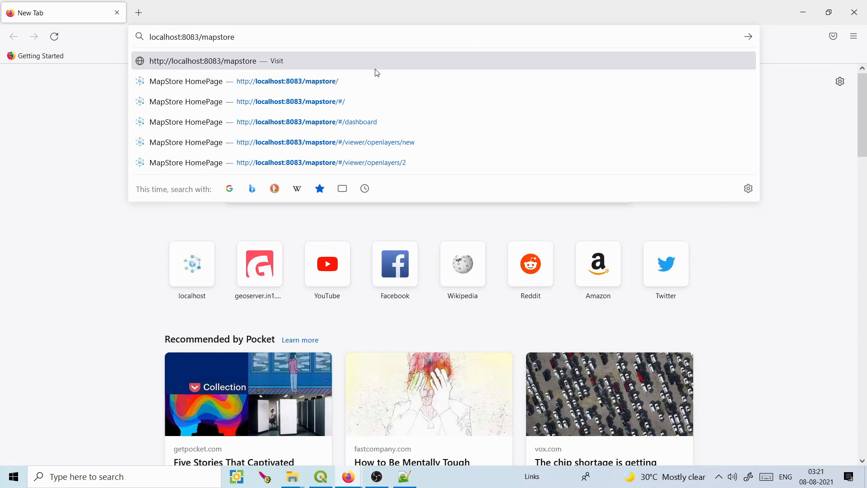
pyautogui.click(358, 79)
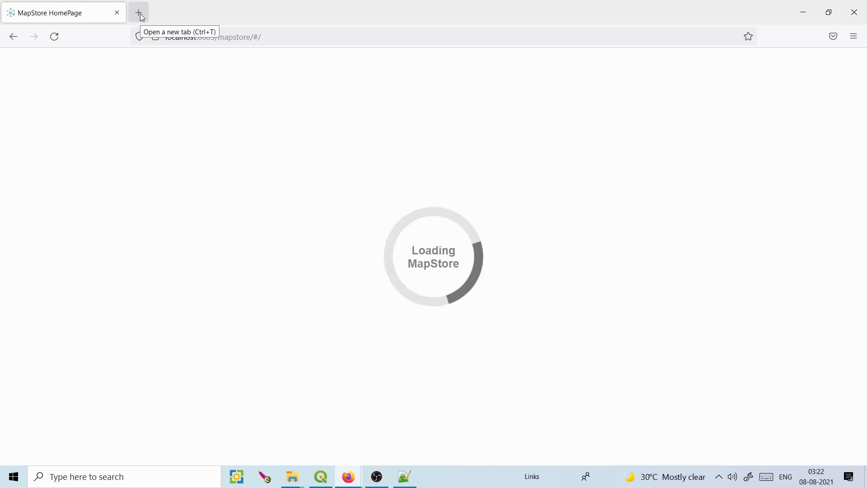
# Log in to MapStore with the account username and password, declining to save the login.
pyautogui.click(842, 63)
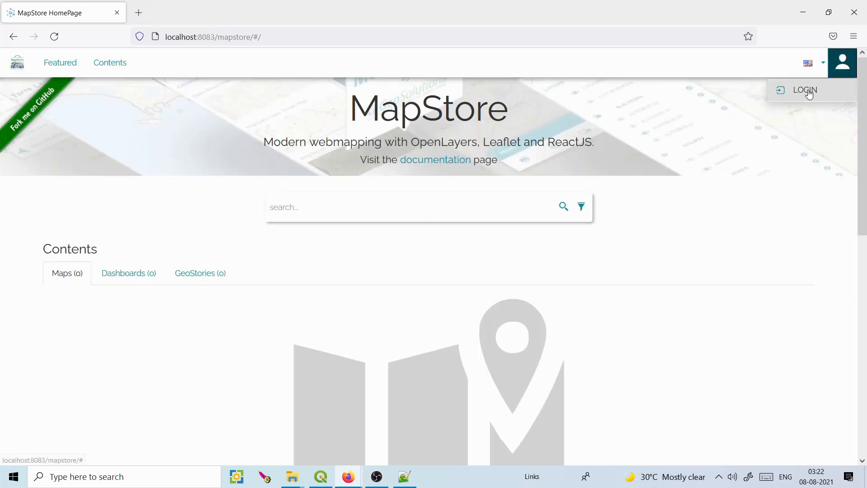
pyautogui.click(809, 90)
pyautogui.click(349, 197)
pyautogui.write('admin')
pyautogui.press('Tab')
pyautogui.write('adm')
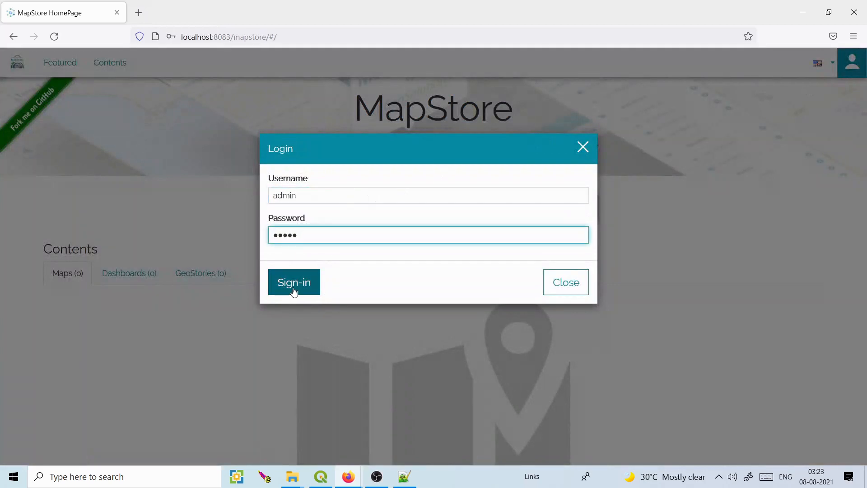
pyautogui.click(294, 289)
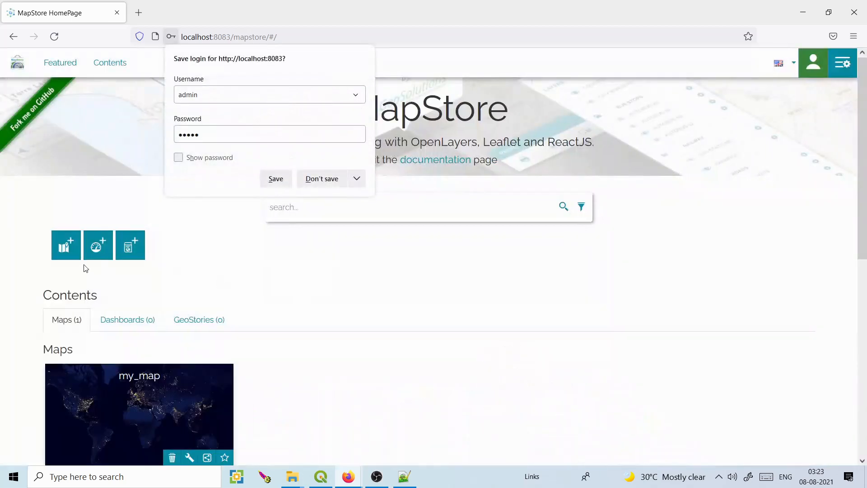
pyautogui.click(329, 180)
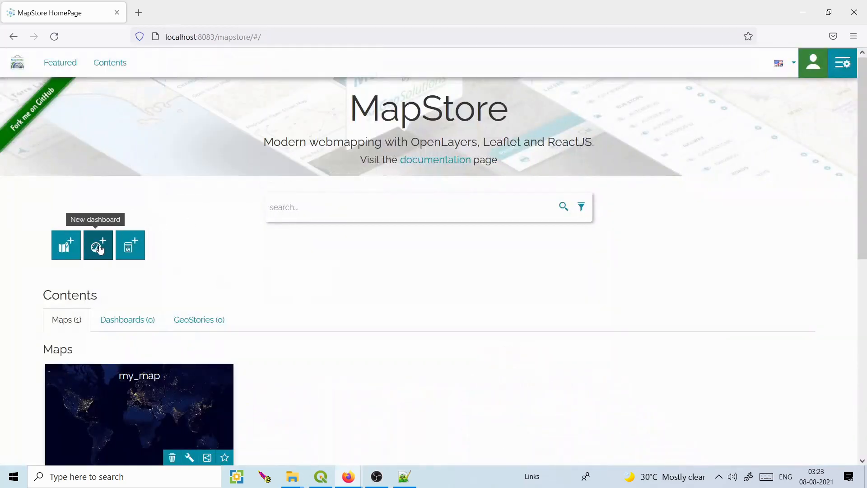
# Create a new dashboard, skip its tutorial, and begin adding a widget.
pyautogui.click(99, 247)
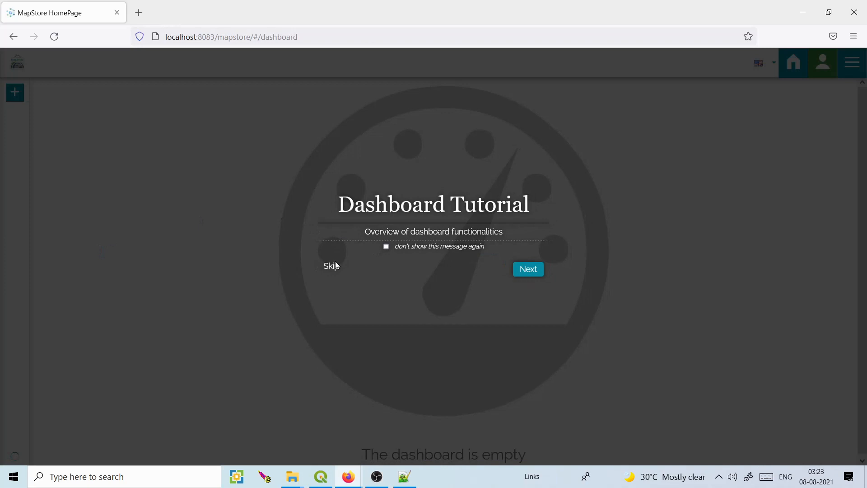
pyautogui.click(332, 266)
pyautogui.click(15, 92)
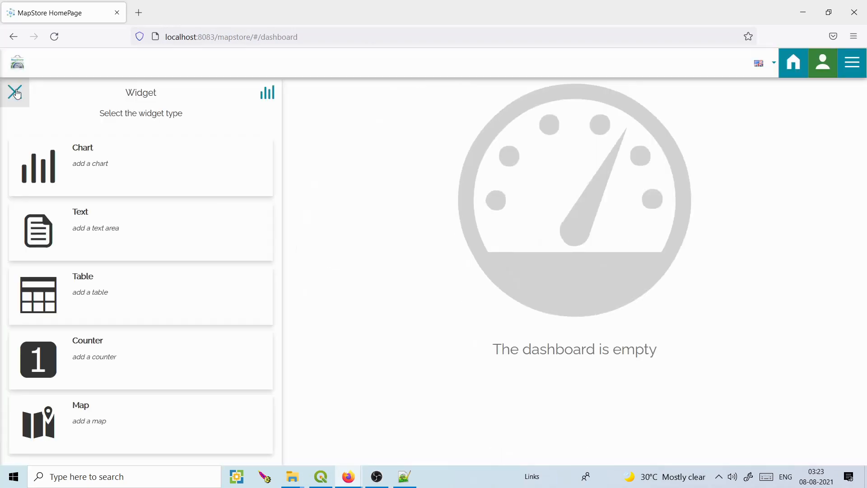
# Start a map widget from an empty map.
pyautogui.click(93, 409)
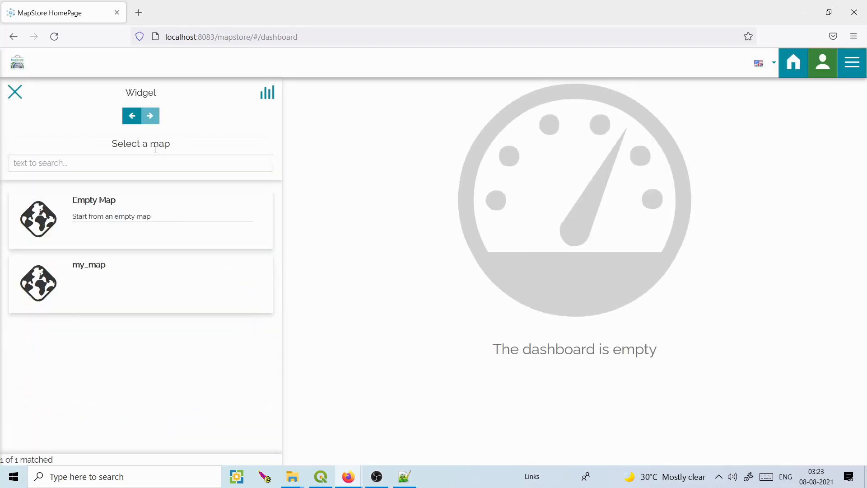
pyautogui.click(102, 213)
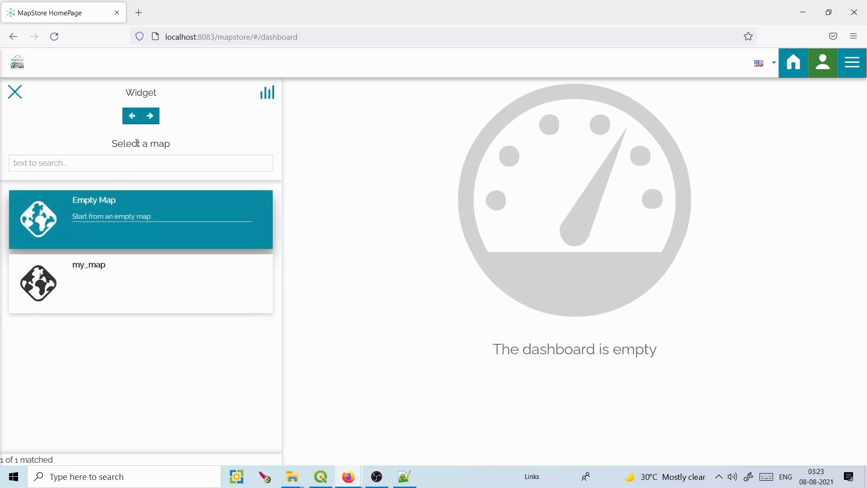
pyautogui.click(154, 117)
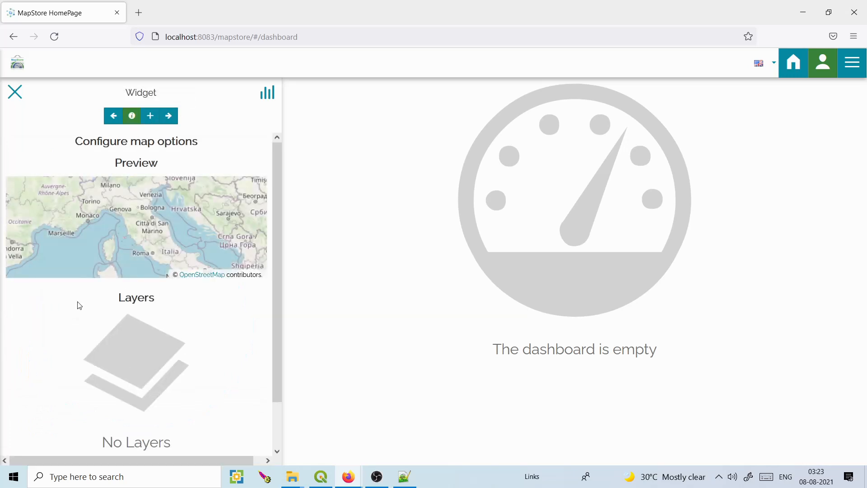
# Search the catalog for 'popu' and add the USA Population layer to the map.
pyautogui.click(150, 116)
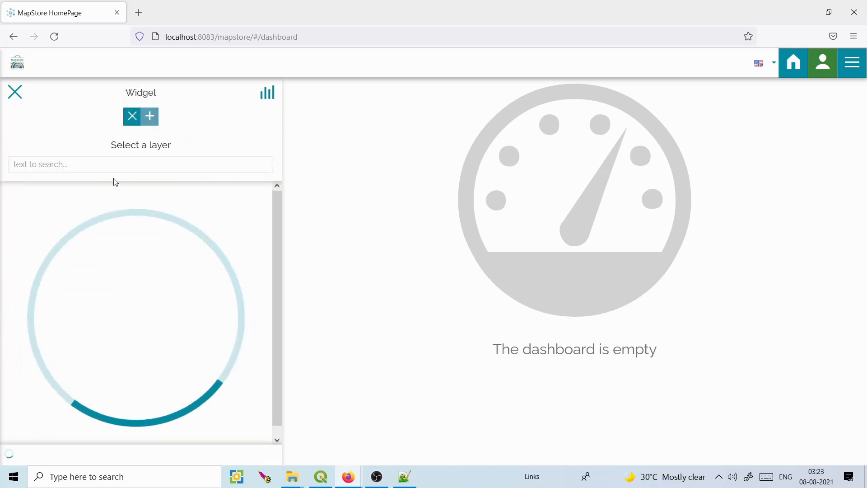
pyautogui.click(106, 167)
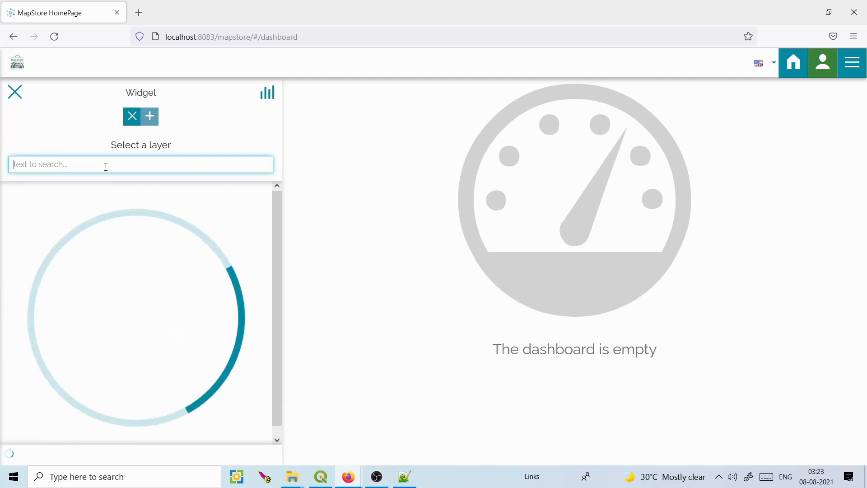
pyautogui.write('polula')
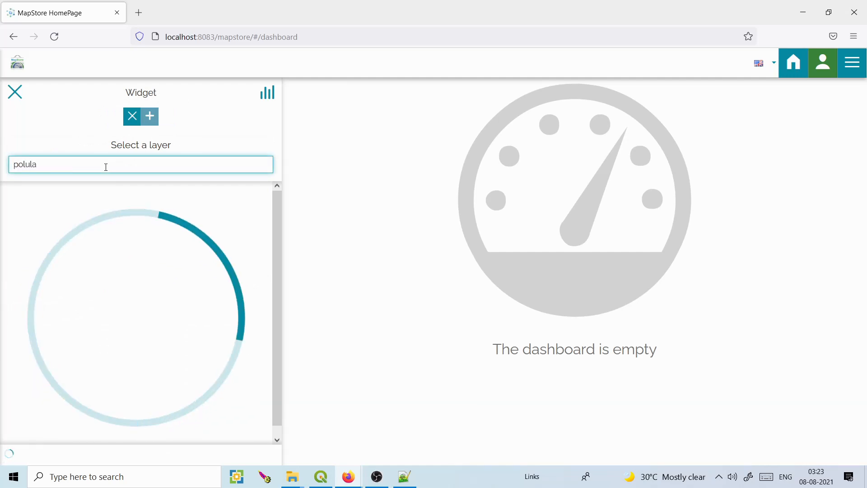
pyautogui.press('BackSpace')
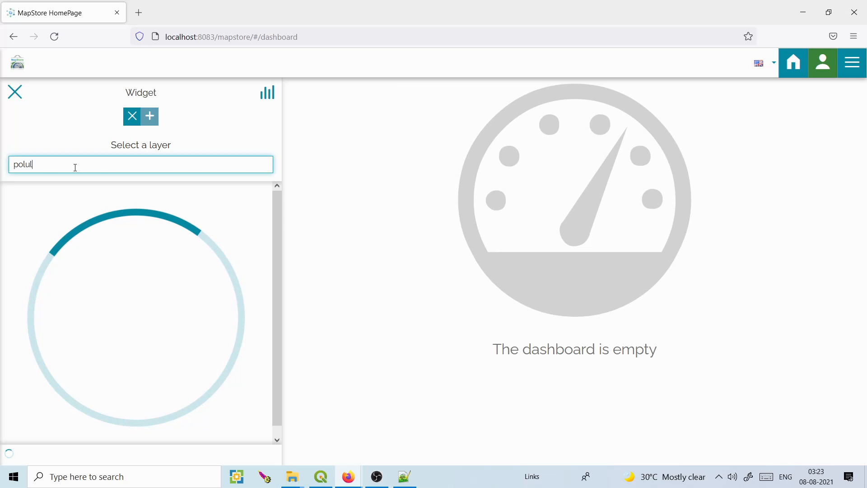
pyautogui.press('BackSpace')
pyautogui.press('BackSpace')
pyautogui.press('BackSpace')
pyautogui.write('p')
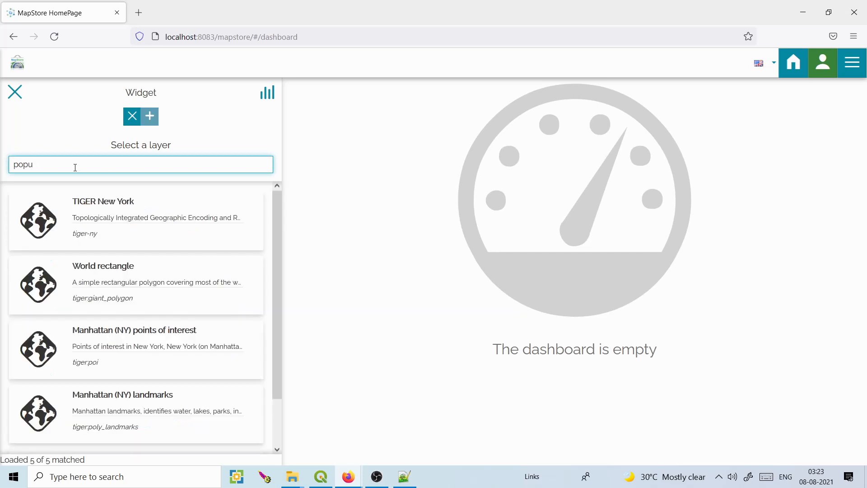
pyautogui.write('u')
pyautogui.click(110, 206)
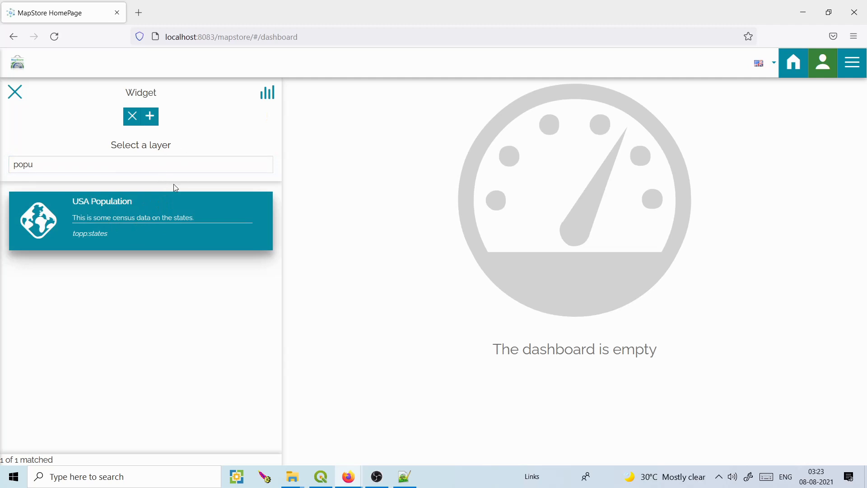
pyautogui.click(155, 121)
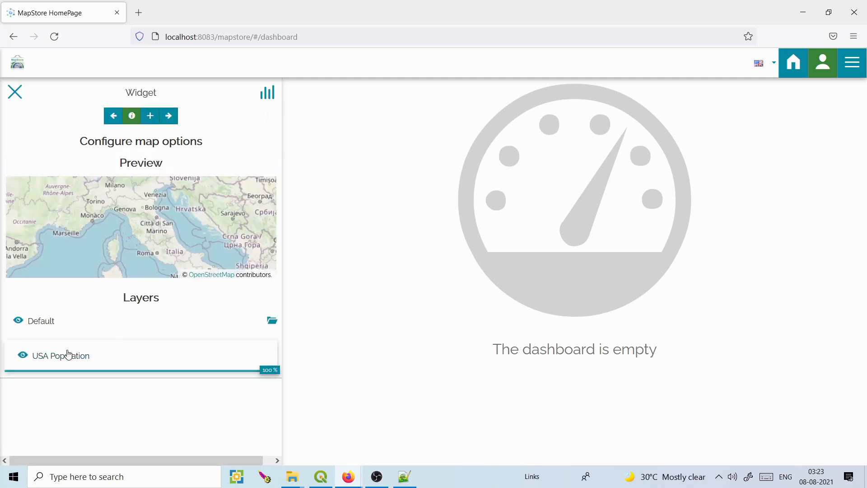
# Zoom the widget preview to the USA Population layer's extent.
pyautogui.click(44, 357)
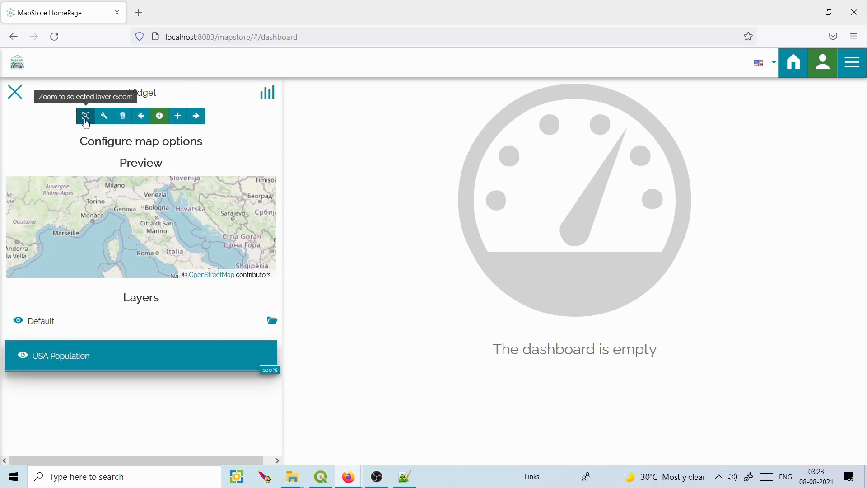
pyautogui.click(86, 117)
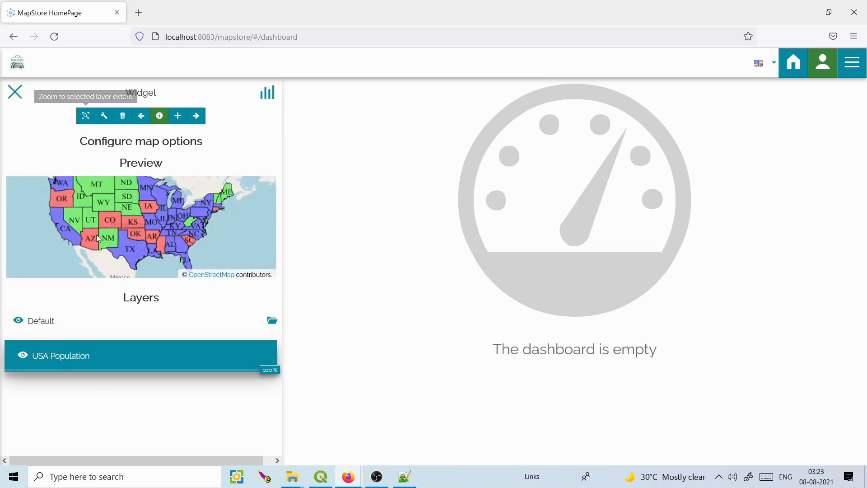
pyautogui.click(139, 13)
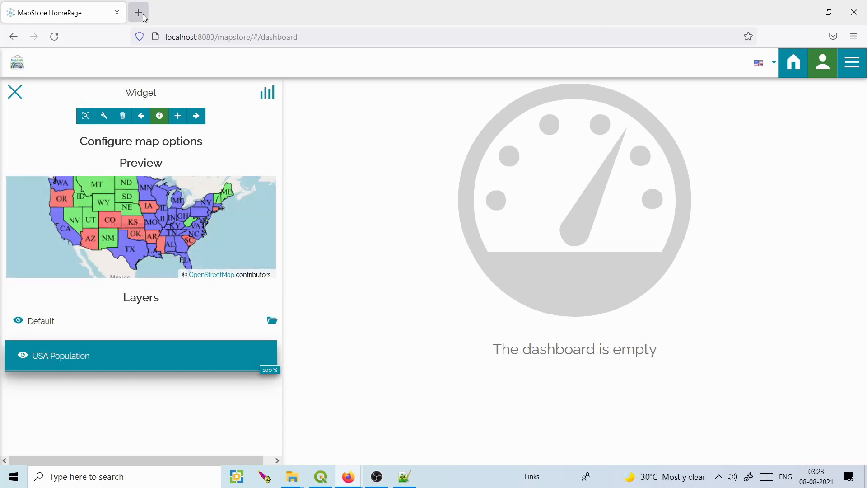
# Load localhost:8083/geoserver in the new browser tab.
pyautogui.click(193, 36)
pyautogui.write('localhost:8083/')
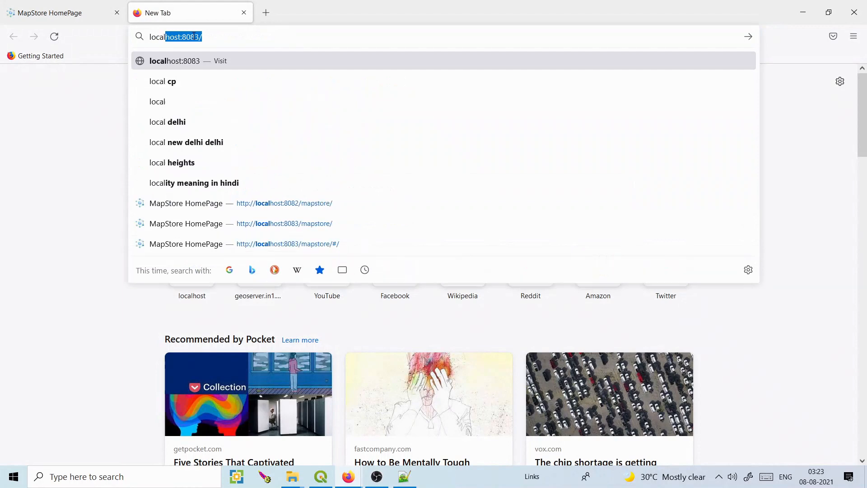
pyautogui.press('Right')
pyautogui.write('ge')
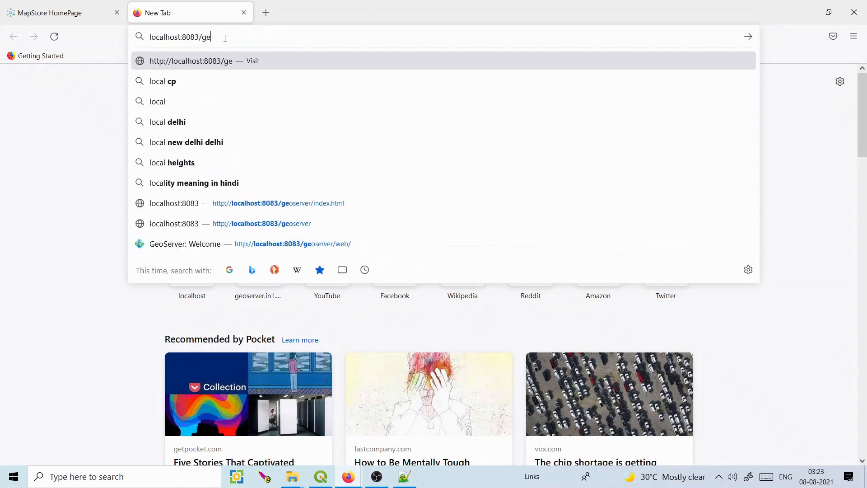
pyautogui.write('oserverv')
pyautogui.press('Return')
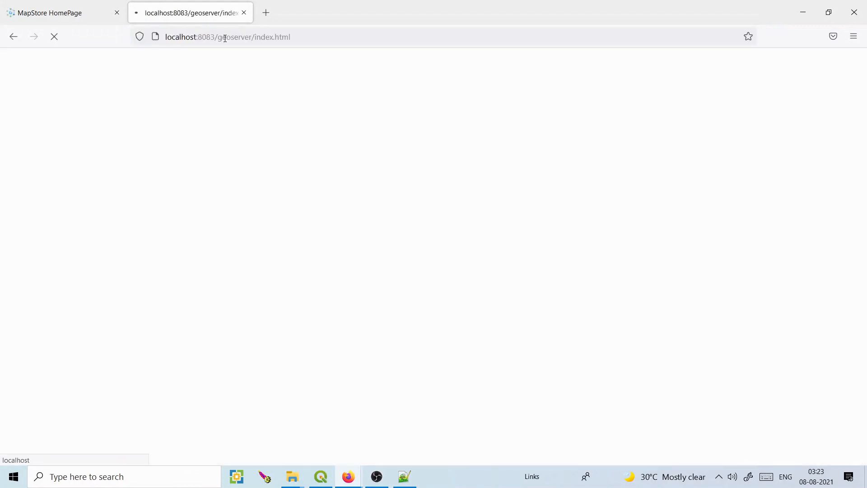
# Select the DashboardEditor catalog lines in localConfig.json, then minimize Notepad++.
pyautogui.click(405, 477)
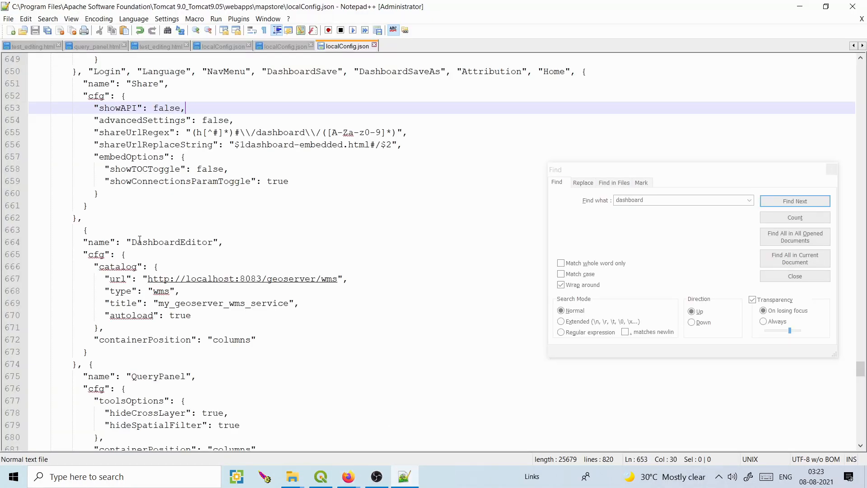
pyautogui.moveTo(139, 239); pyautogui.dragTo(273, 319)
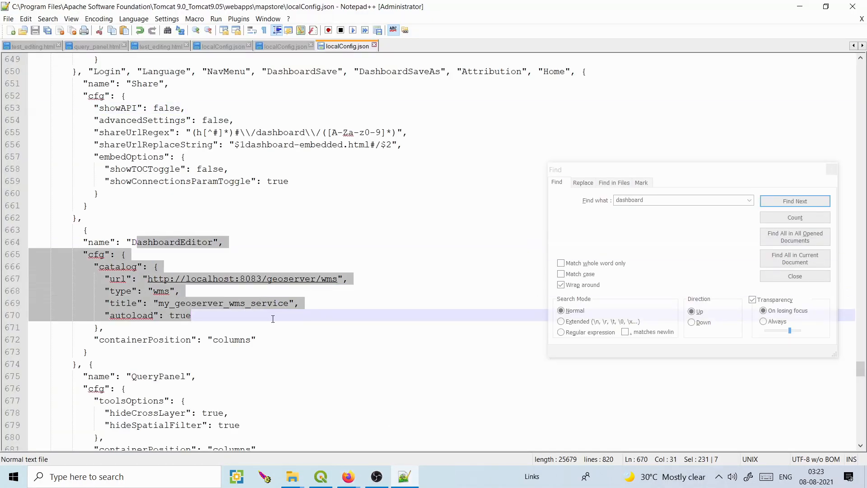
pyautogui.click(807, 6)
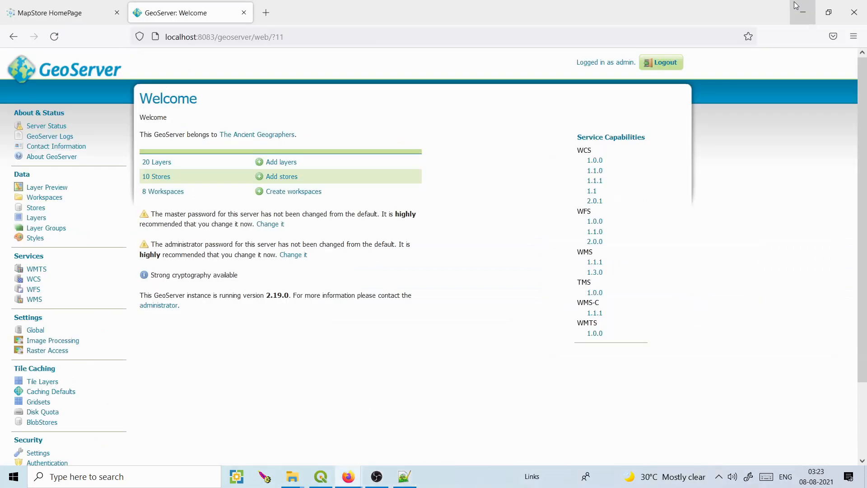
# Add the map widget to the dashboard, enlarge it to show the whole US, and move it right.
pyautogui.click(86, 15)
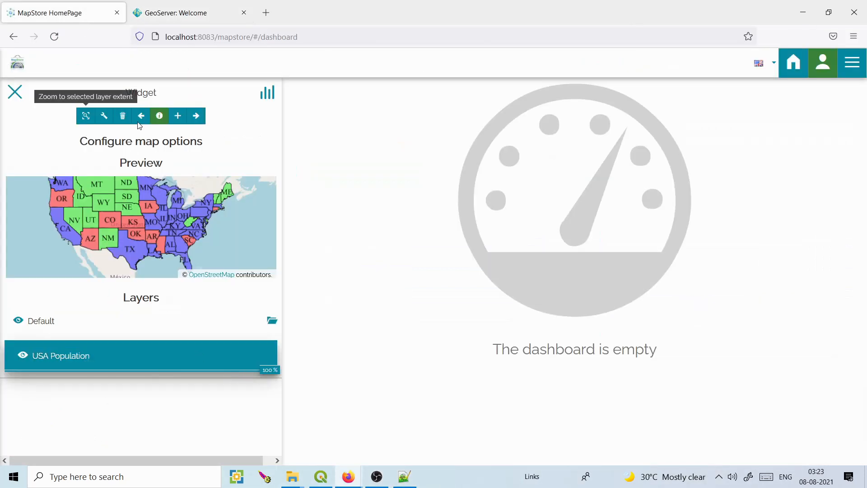
pyautogui.click(197, 116)
pyautogui.click(162, 176)
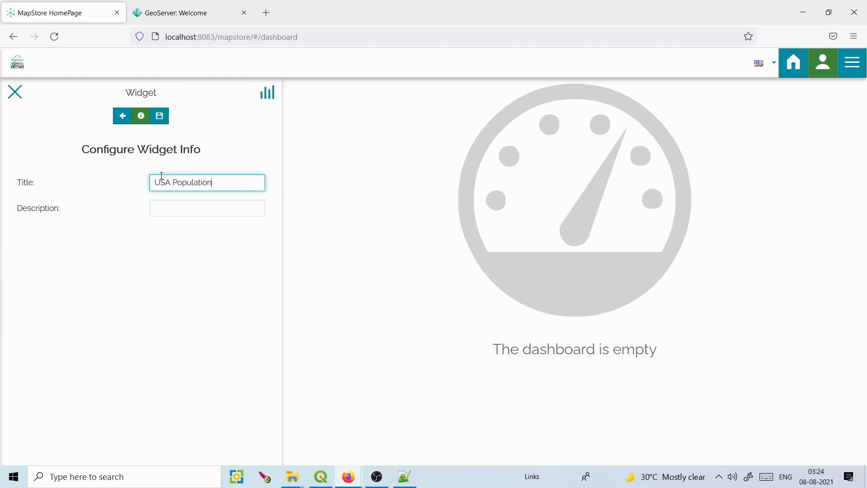
pyautogui.click(161, 116)
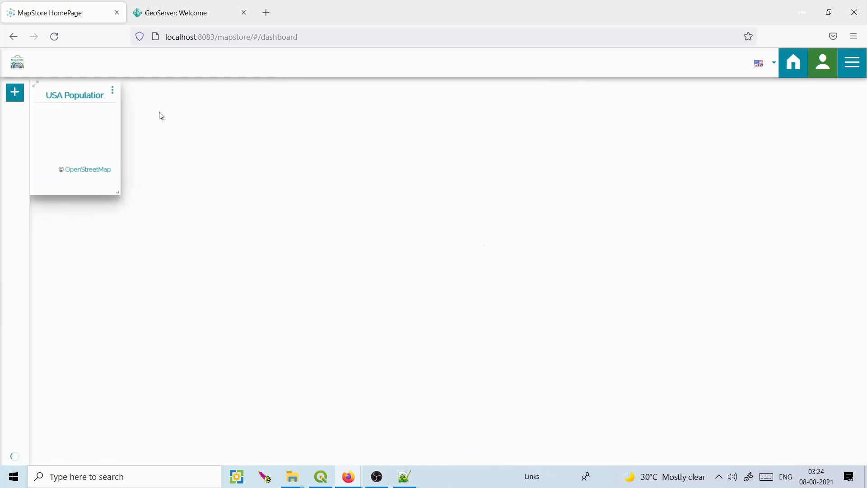
pyautogui.moveTo(166, 199); pyautogui.dragTo(447, 290)
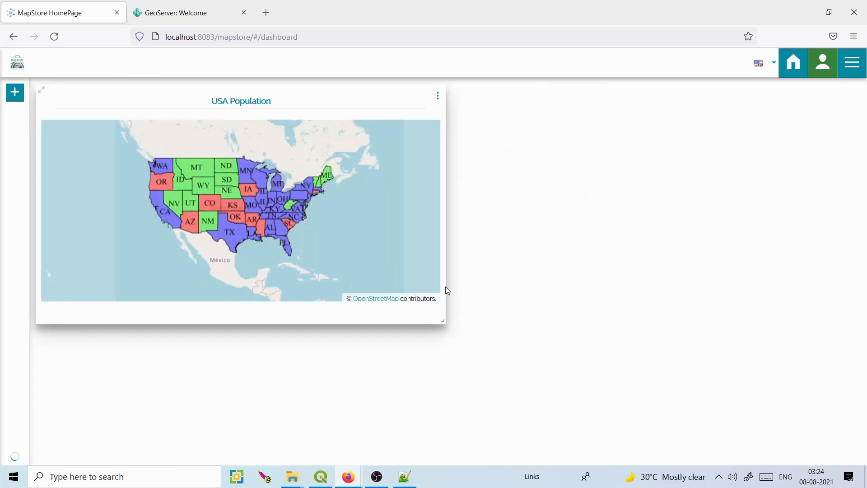
pyautogui.moveTo(369, 87); pyautogui.dragTo(664, 79)
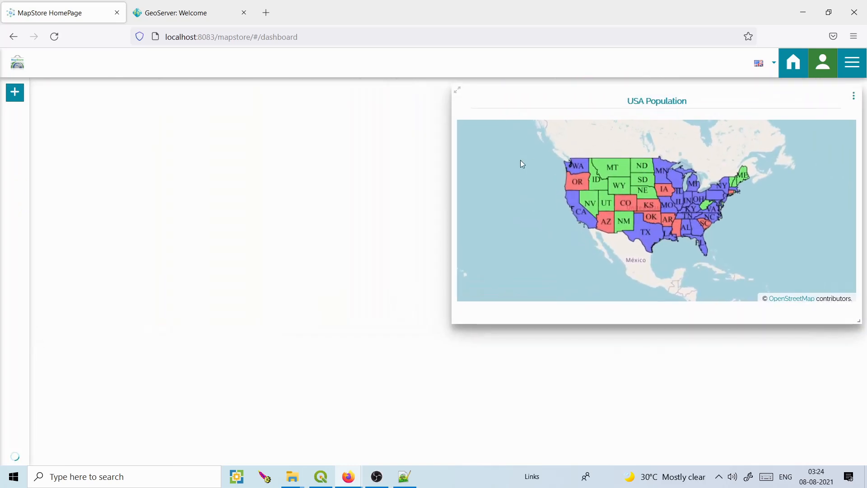
# Edit the map widget to toggle feature identification, leaving it switched on.
pyautogui.click(853, 96)
pyautogui.click(825, 114)
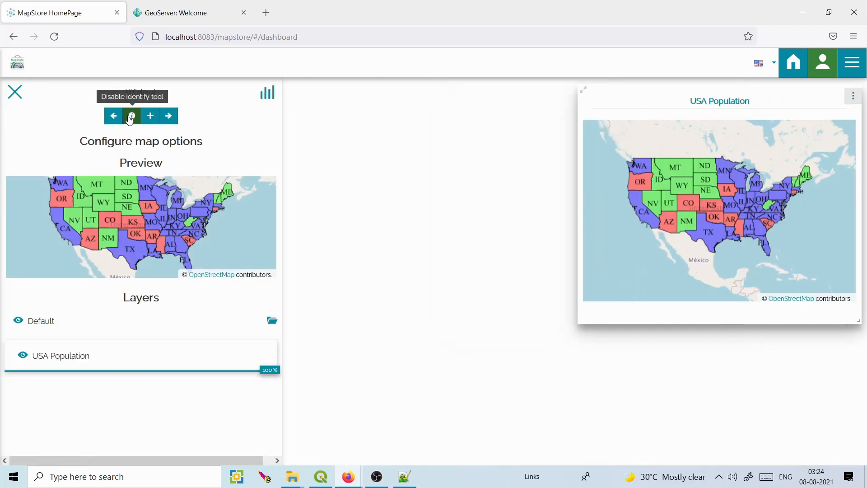
pyautogui.click(131, 118)
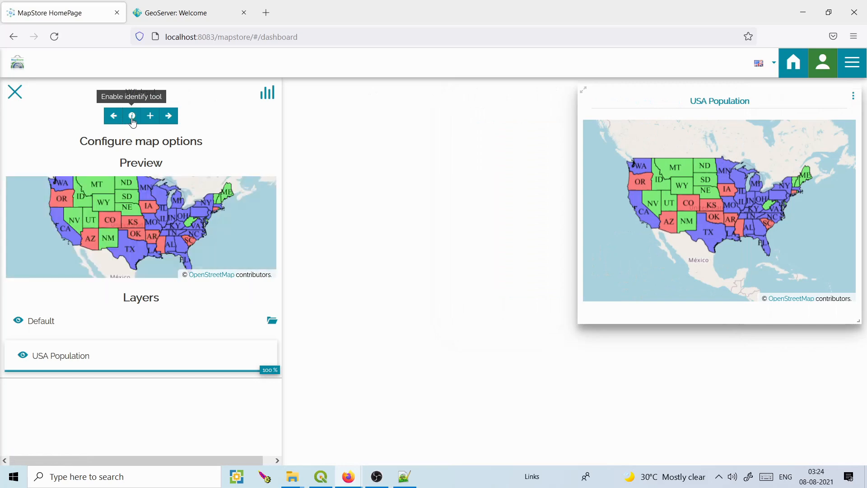
pyautogui.click(15, 92)
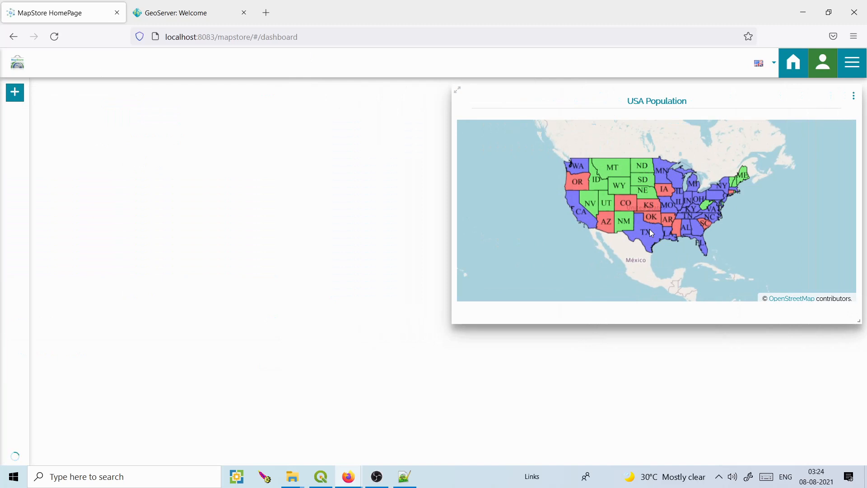
pyautogui.click(858, 96)
pyautogui.click(817, 115)
pyautogui.click(135, 118)
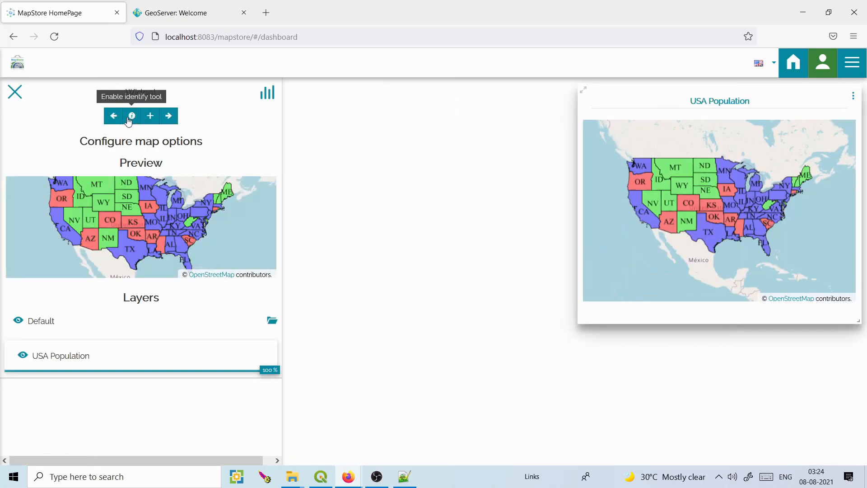
pyautogui.click(135, 118)
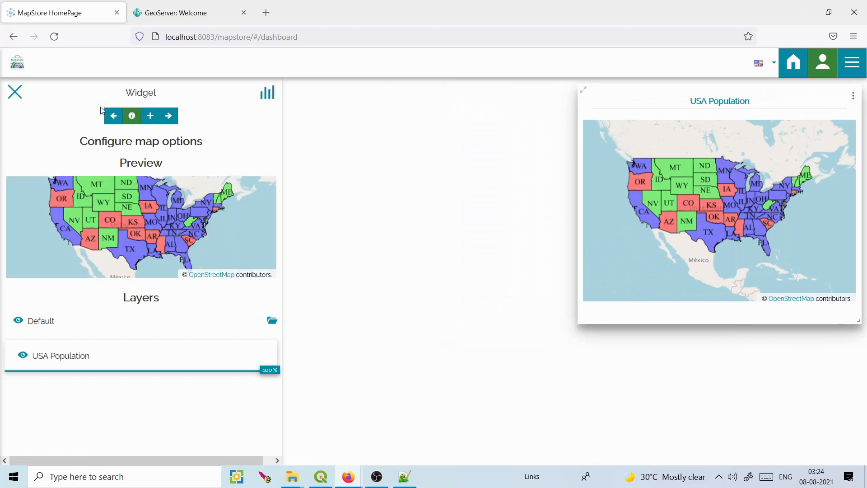
pyautogui.click(15, 92)
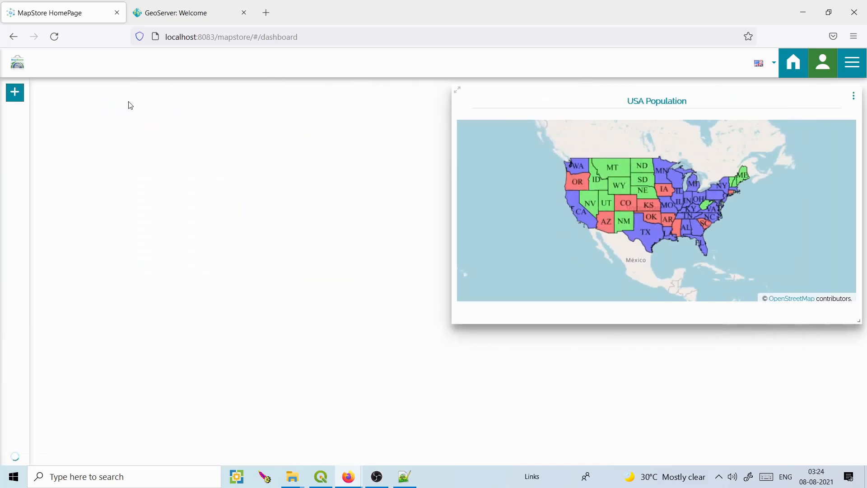
# Start a chart widget with the USA Population layer as its data source.
pyautogui.click(15, 92)
pyautogui.moveTo(278, 181)
pyautogui.mouseDown()
pyautogui.moveTo(277, 209)
pyautogui.moveTo(277, 166)
pyautogui.mouseUp()
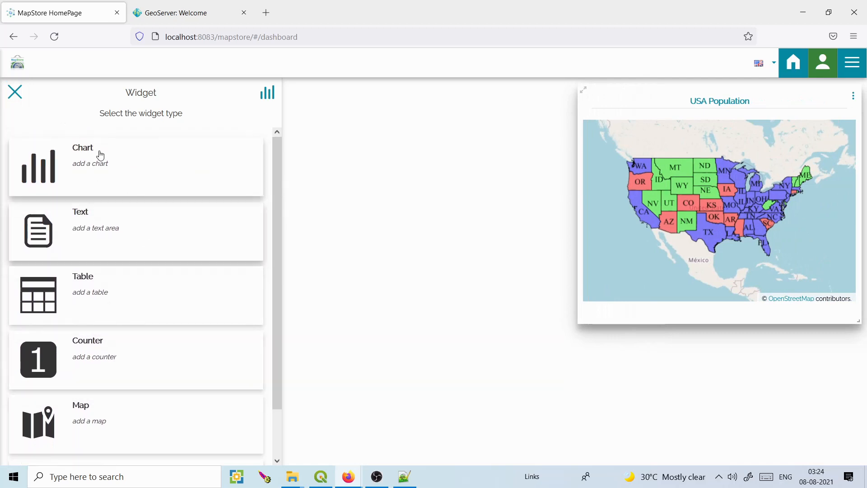
pyautogui.click(83, 179)
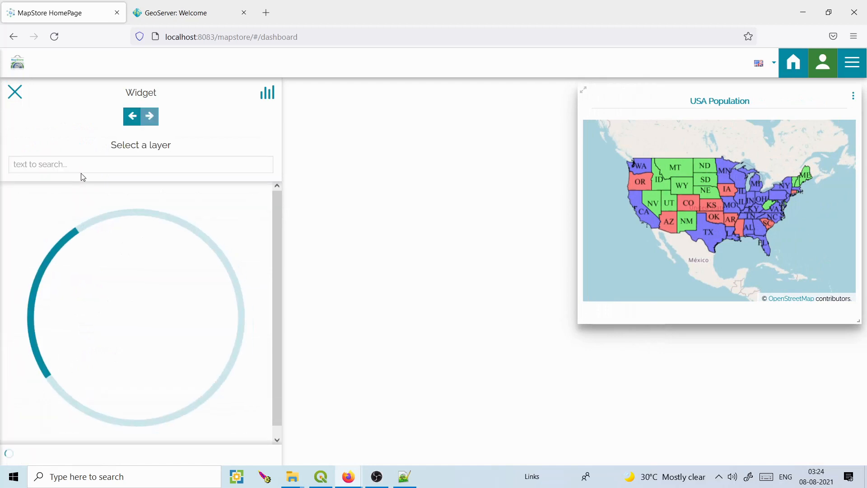
pyautogui.click(75, 167)
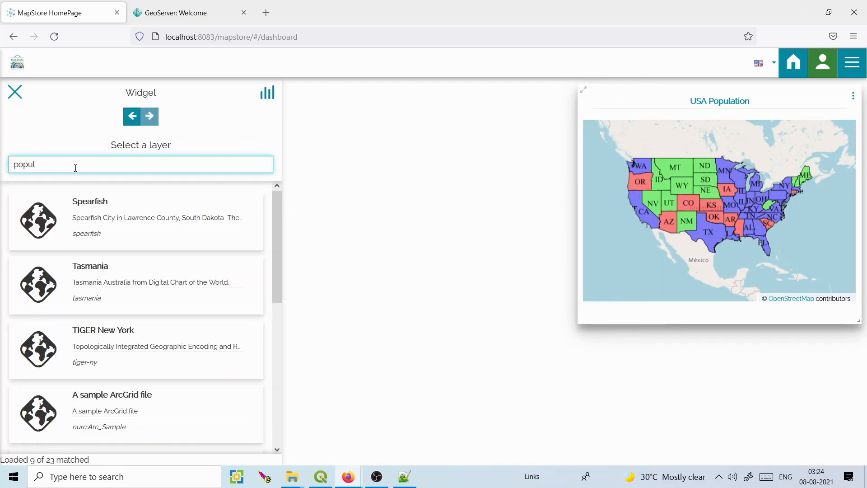
pyautogui.click(89, 203)
pyautogui.click(150, 116)
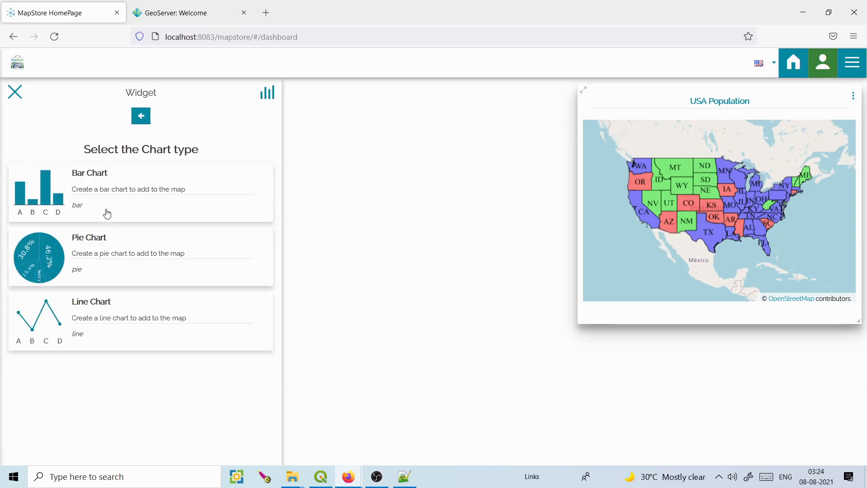
# Configure a bar chart with STATE_NAME on X, PERSONS on Y, and red bars.
pyautogui.click(93, 173)
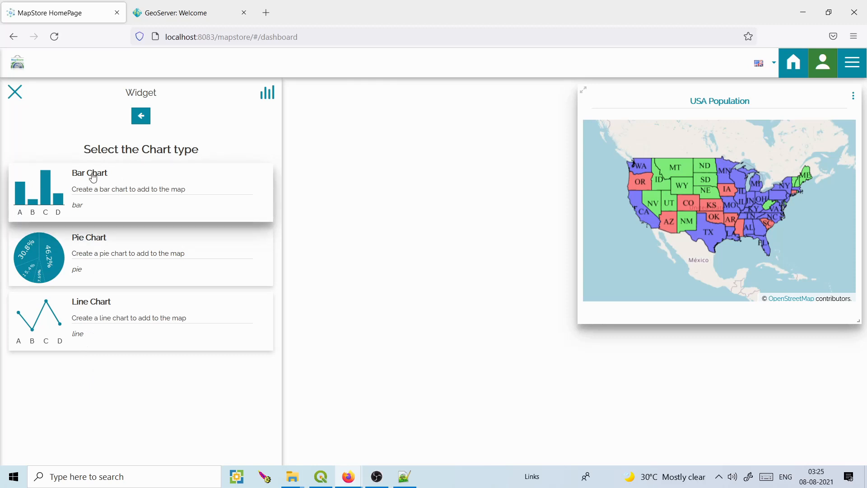
pyautogui.click(255, 302)
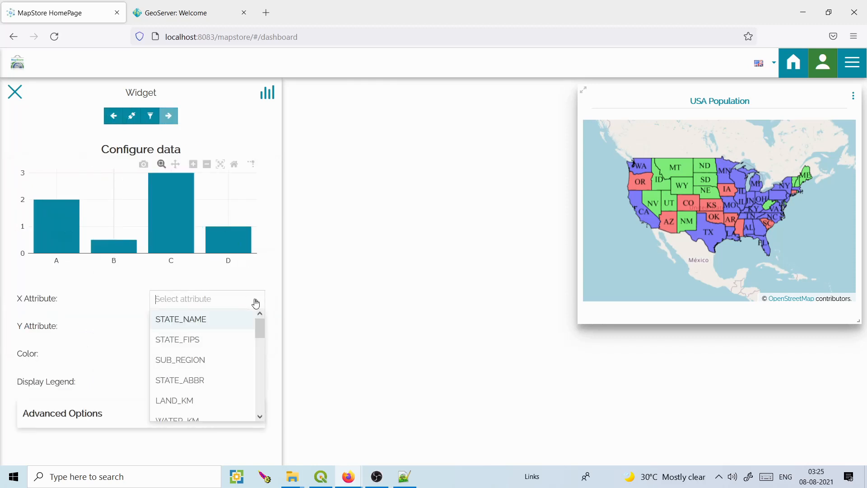
pyautogui.click(228, 327)
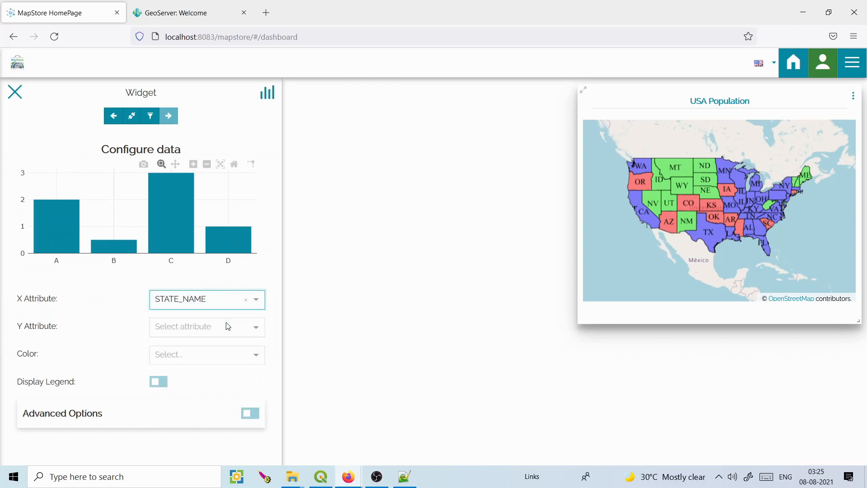
pyautogui.click(256, 331)
pyautogui.moveTo(256, 355); pyautogui.dragTo(257, 373)
pyautogui.click(194, 384)
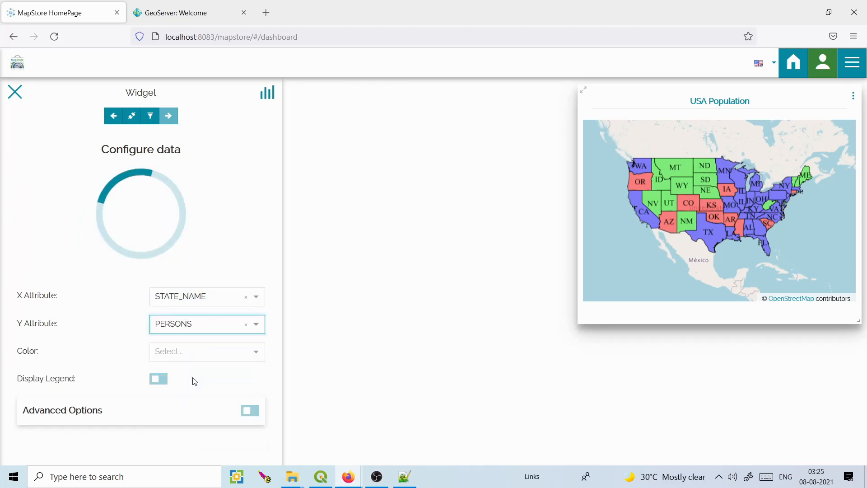
pyautogui.click(259, 353)
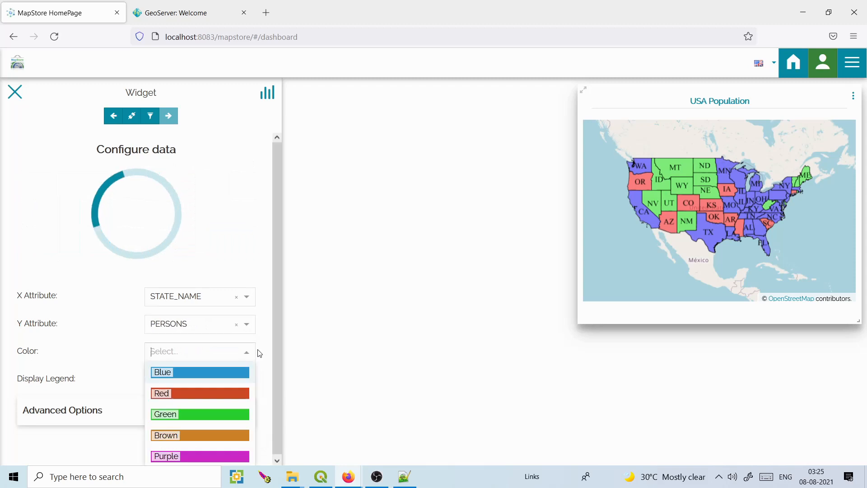
pyautogui.click(212, 393)
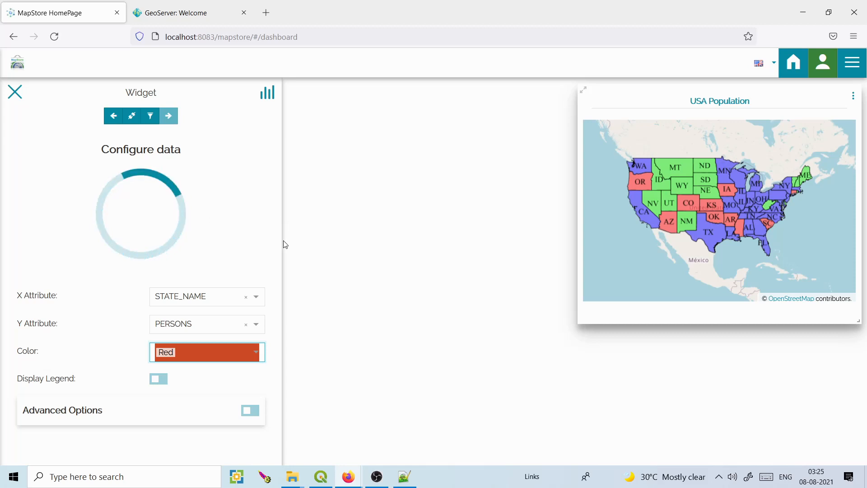
pyautogui.click(261, 354)
pyautogui.click(273, 315)
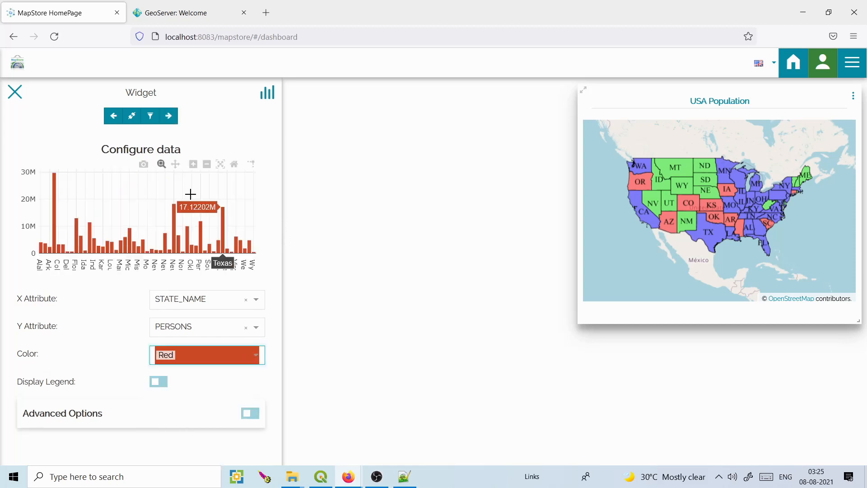
# Title the chart 'Population of USA', add it to the dashboard, and widen it.
pyautogui.click(169, 117)
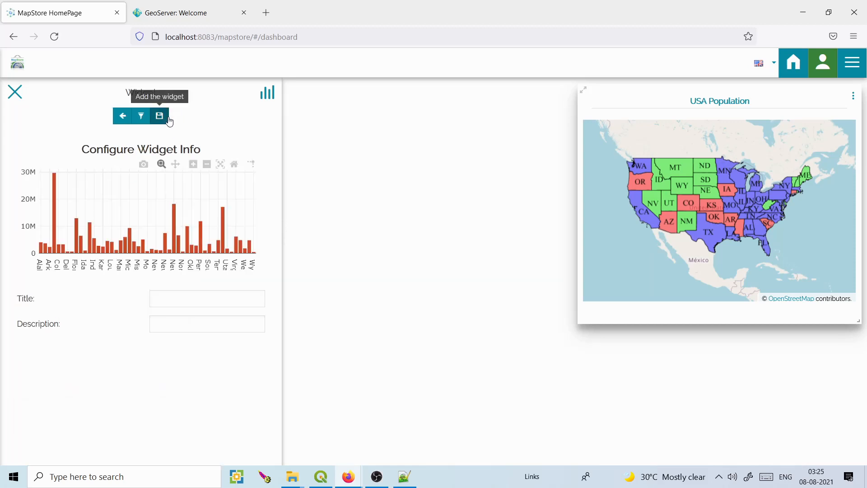
pyautogui.click(170, 297)
pyautogui.write('Population of USA')
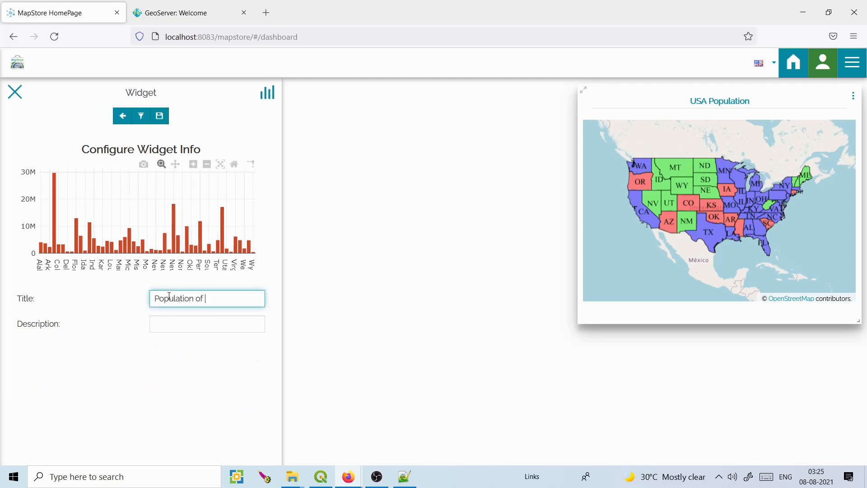
pyautogui.click(159, 116)
pyautogui.moveTo(165, 197); pyautogui.dragTo(336, 248)
pyautogui.moveTo(345, 202); pyautogui.dragTo(411, 238)
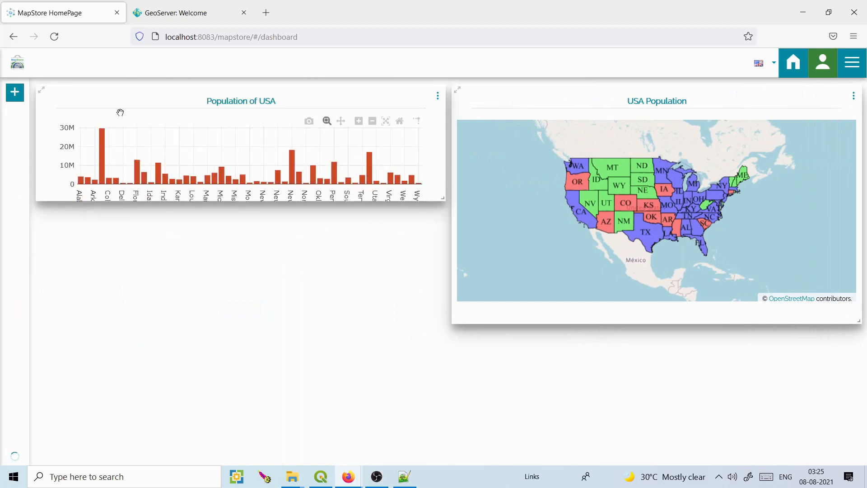
# Start a table widget using the USA Population layer, found by searching 'usa p'.
pyautogui.click(15, 92)
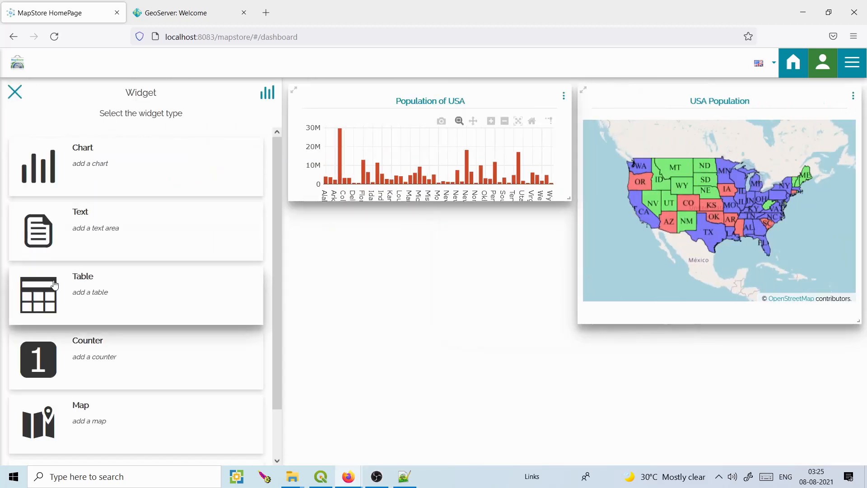
pyautogui.click(55, 289)
pyautogui.click(116, 168)
pyautogui.write('usa popu')
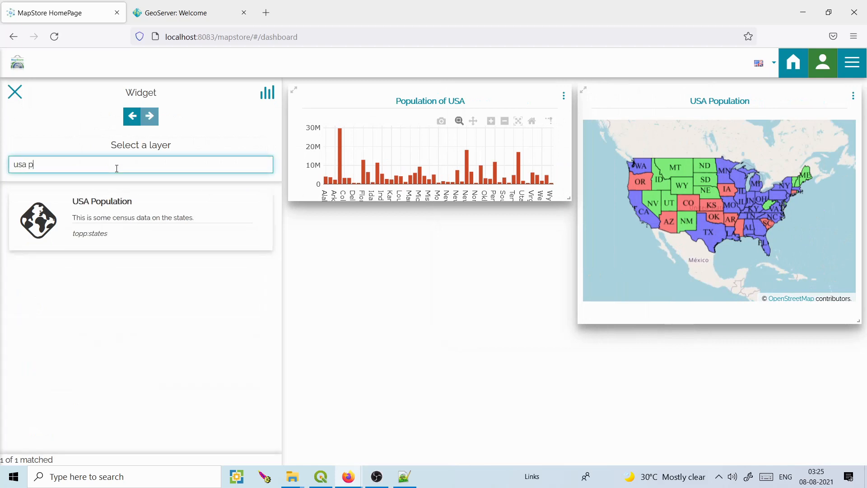
pyautogui.click(107, 199)
pyautogui.click(150, 116)
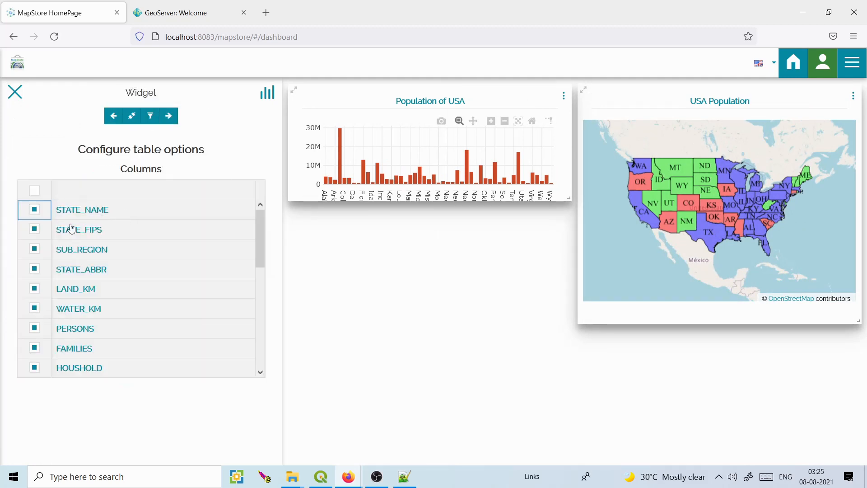
# Title the table 'USA Population', add it to the dashboard, and widen it.
pyautogui.scroll(-5, 210, 223)
pyautogui.scroll(5, 210, 223)
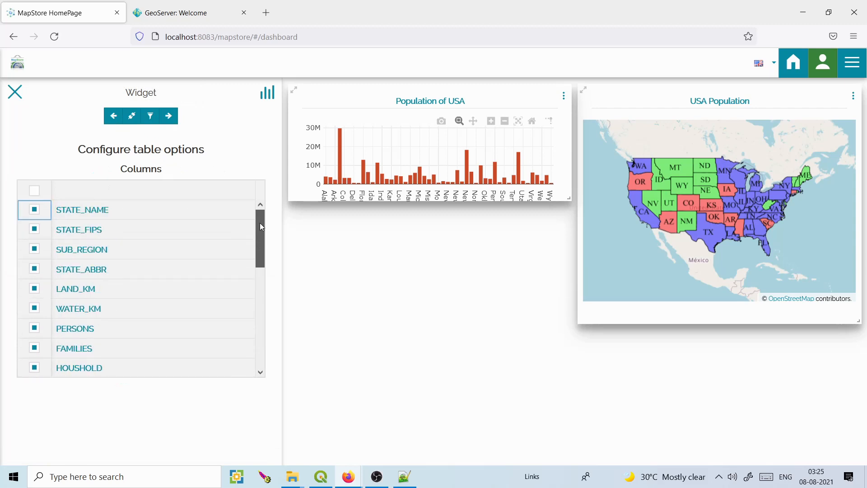
pyautogui.click(168, 116)
pyautogui.click(161, 183)
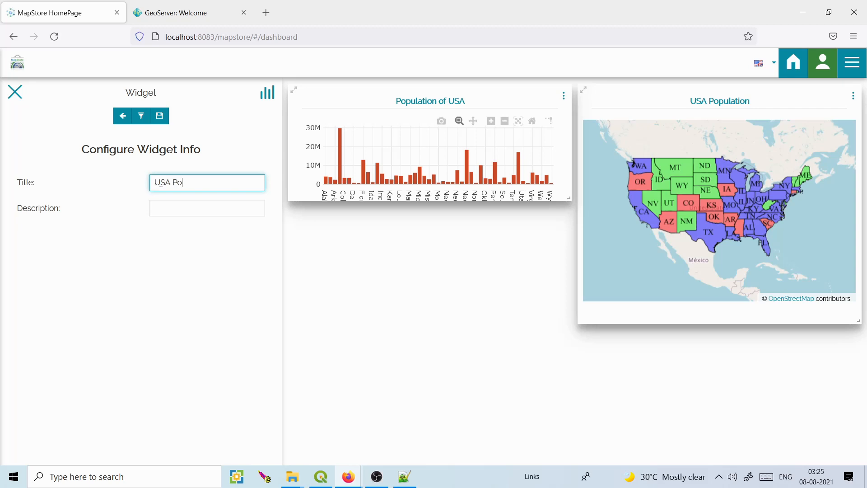
pyautogui.write('USA Population')
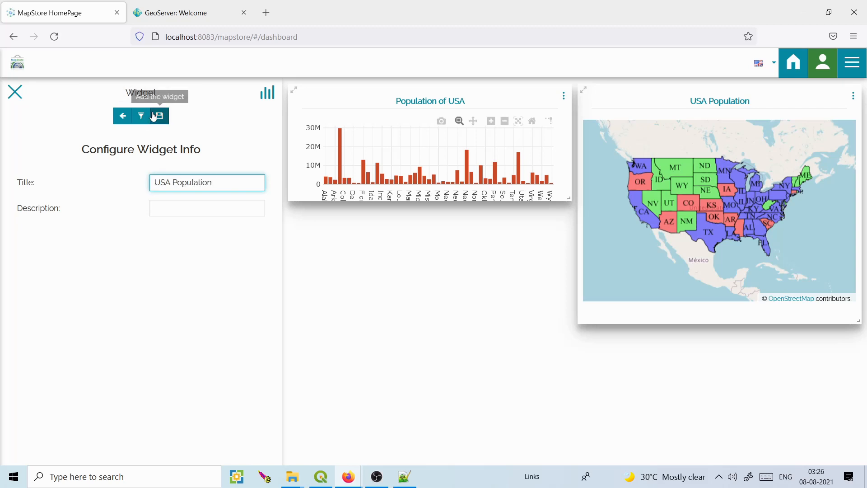
pyautogui.click(160, 116)
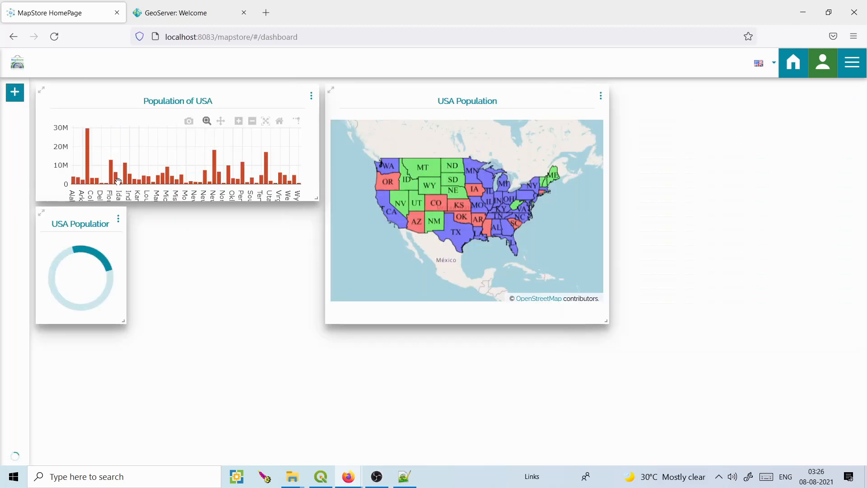
pyautogui.moveTo(166, 321); pyautogui.dragTo(411, 328)
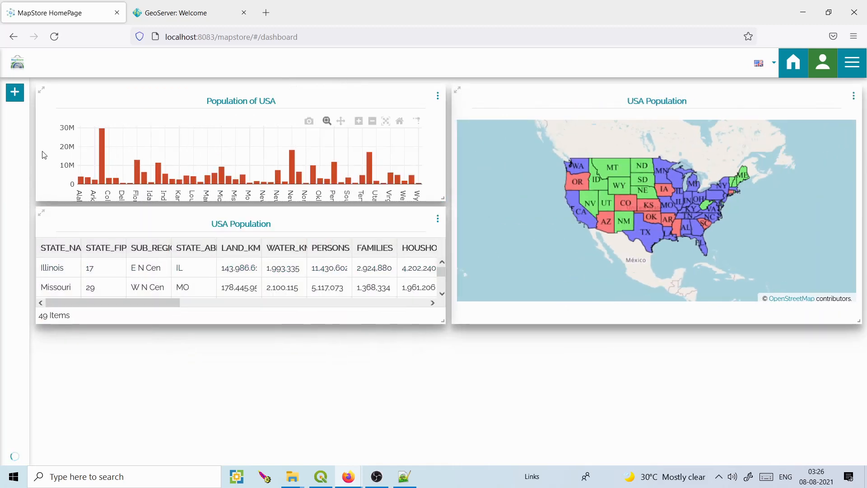
pyautogui.click(15, 94)
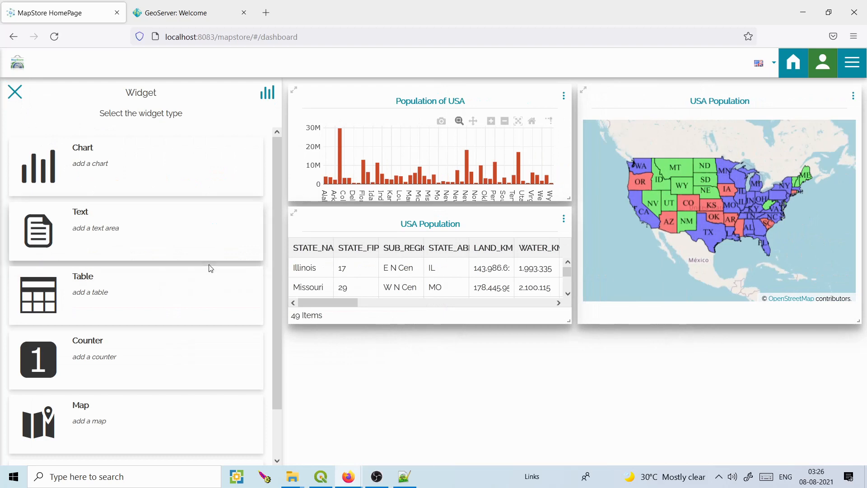
# Add a Legend widget titled 'USA Population' to the dashboard.
pyautogui.moveTo(278, 292); pyautogui.dragTo(278, 335)
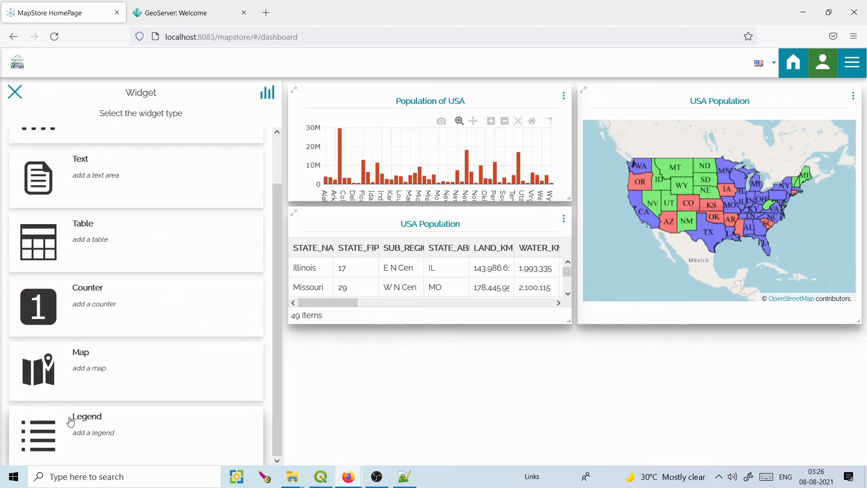
pyautogui.click(72, 420)
pyautogui.click(159, 117)
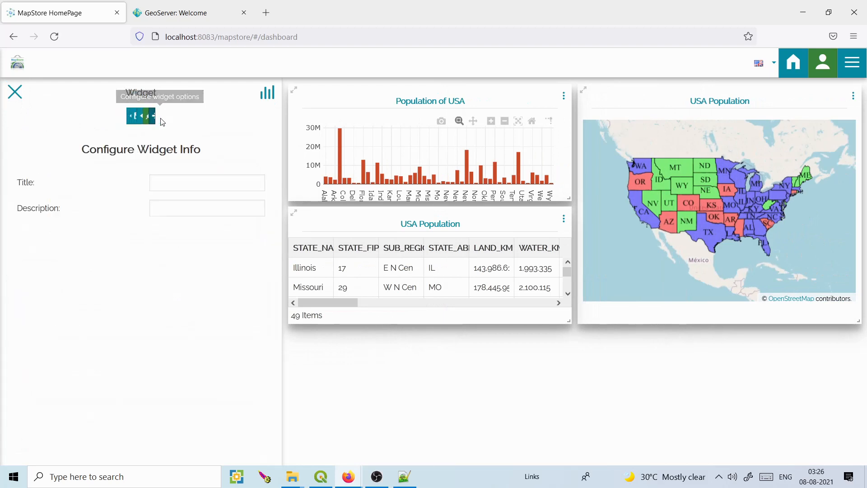
pyautogui.click(168, 180)
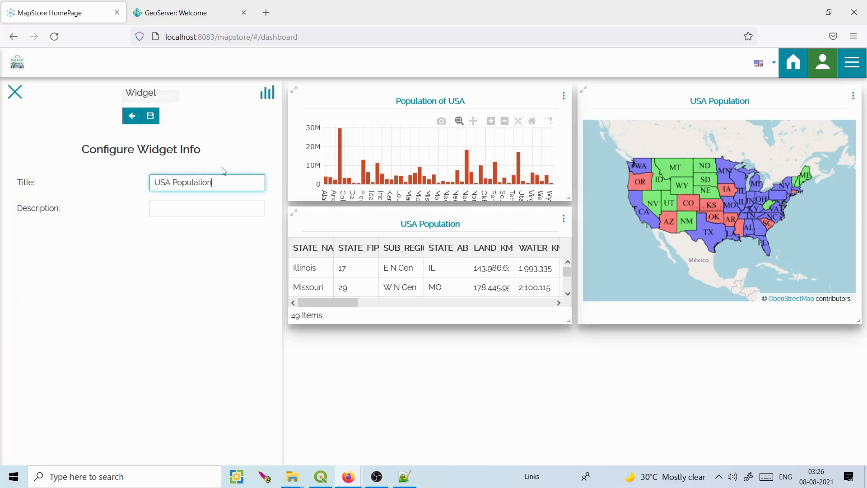
pyautogui.moveTo(225, 182); pyautogui.dragTo(143, 185)
pyautogui.click(151, 116)
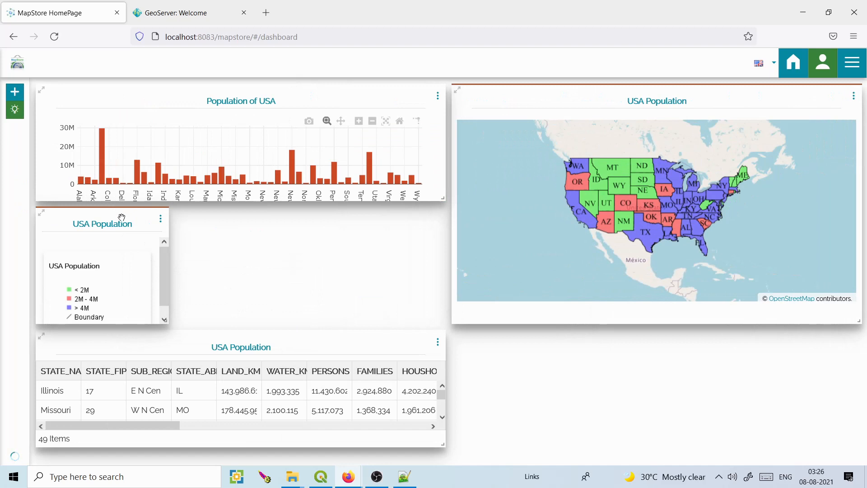
# Connect the USA Population table widget to the map widget.
pyautogui.moveTo(163, 264); pyautogui.dragTo(163, 291)
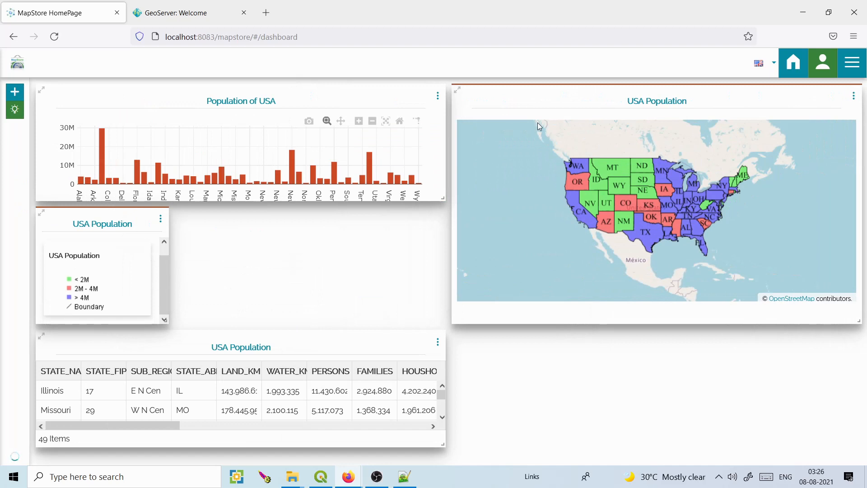
pyautogui.click(438, 342)
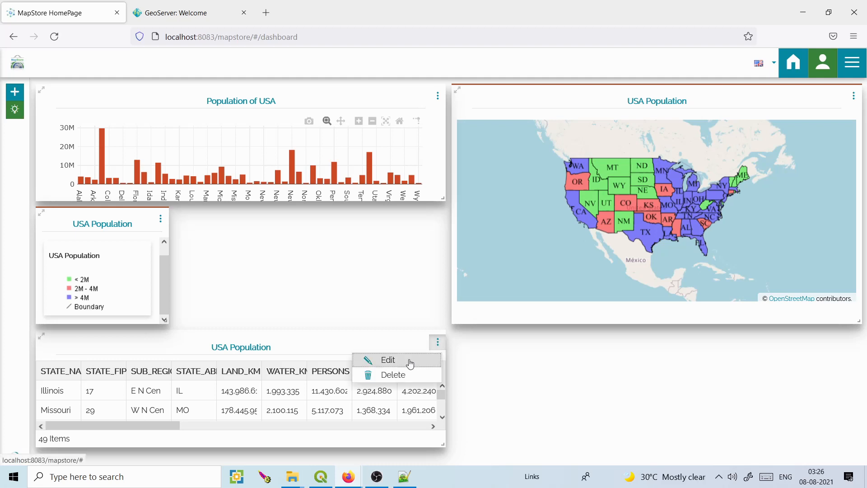
pyautogui.click(384, 358)
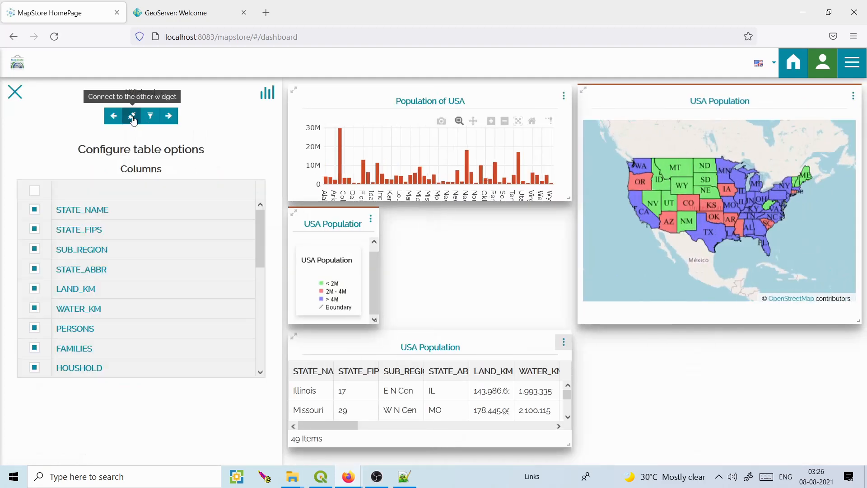
pyautogui.click(132, 116)
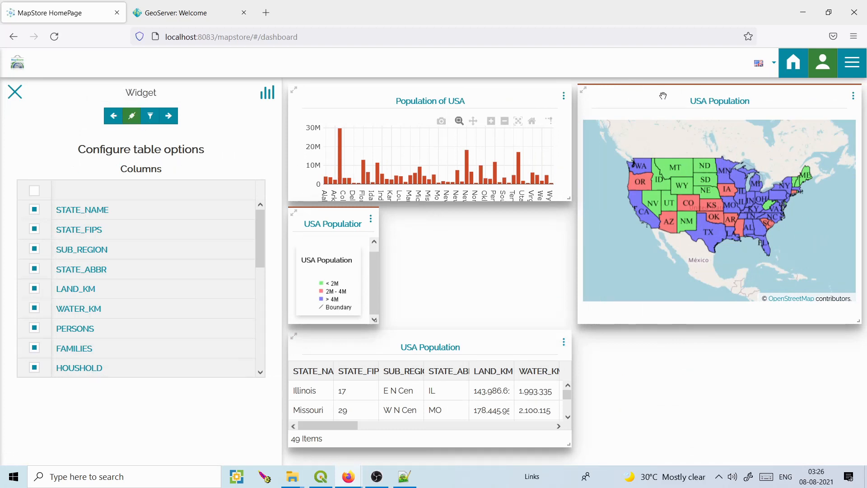
pyautogui.click(21, 93)
# Try connecting the Population of USA chart to the USA Population map widget.
pyautogui.click(438, 97)
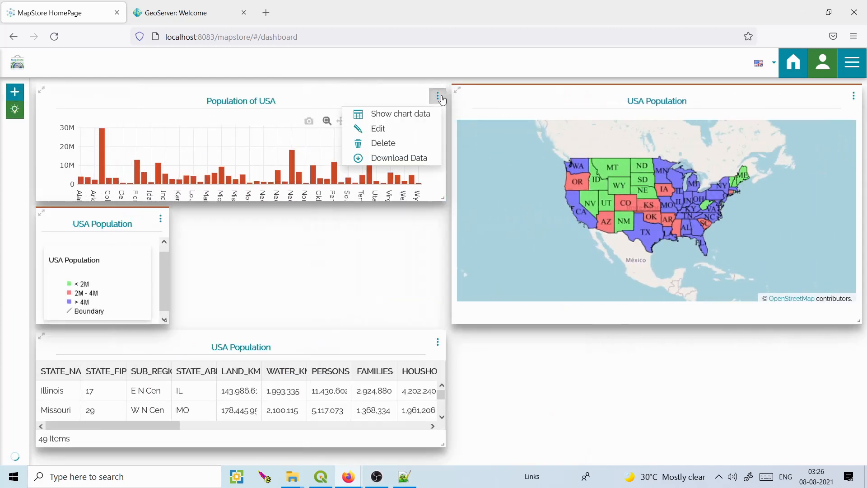
pyautogui.click(378, 129)
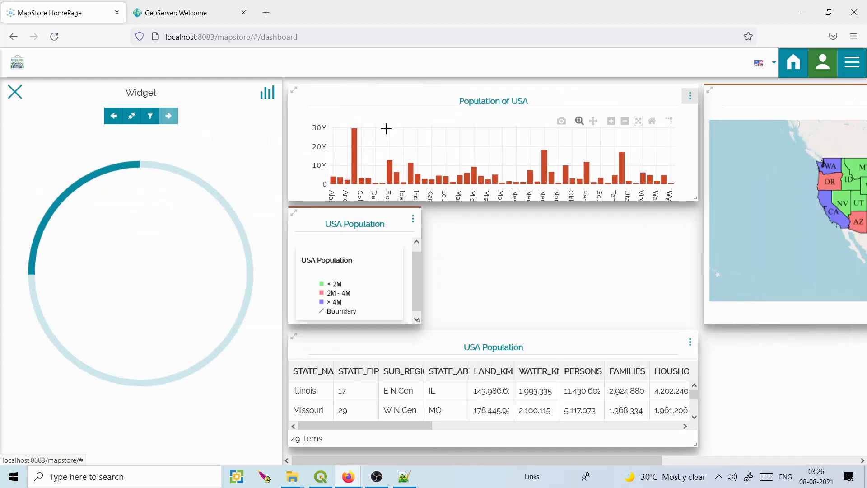
pyautogui.click(134, 116)
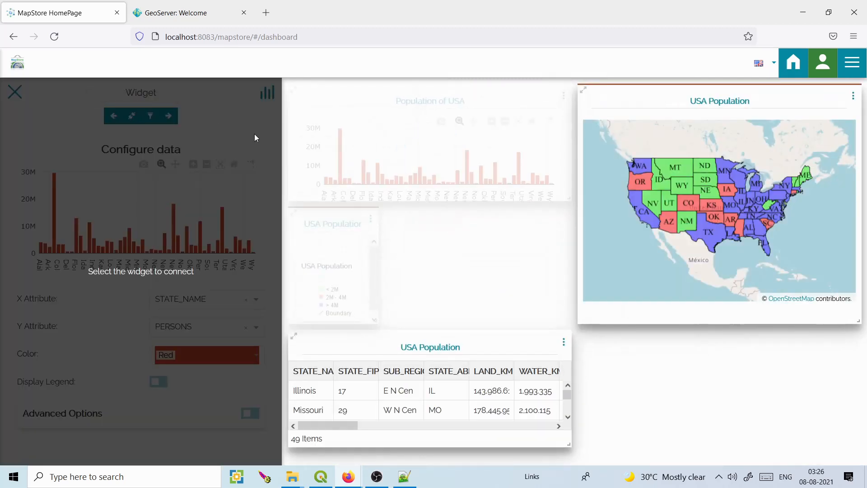
pyautogui.click(750, 92)
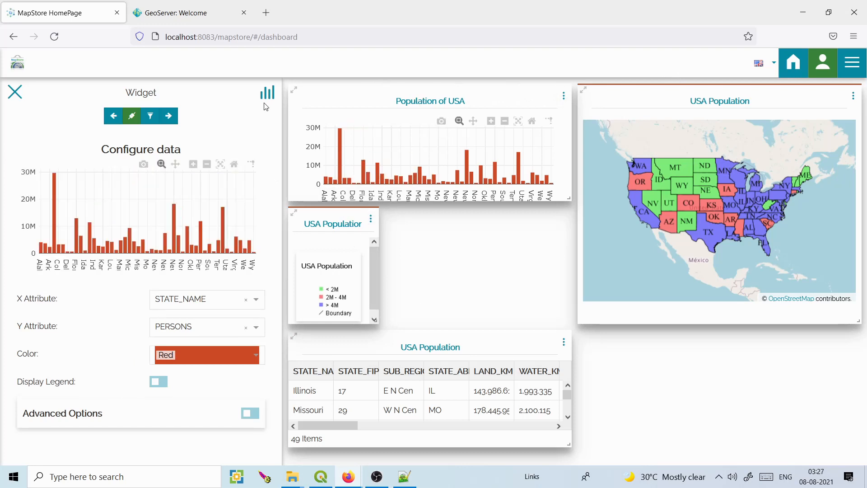
pyautogui.click(15, 92)
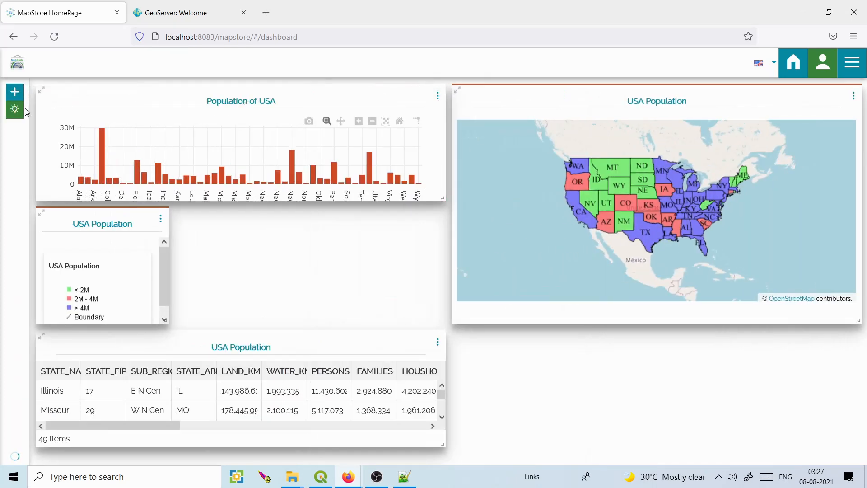
# Re-edit the chart, link it to the map widget, and save it.
pyautogui.click(437, 96)
pyautogui.click(414, 129)
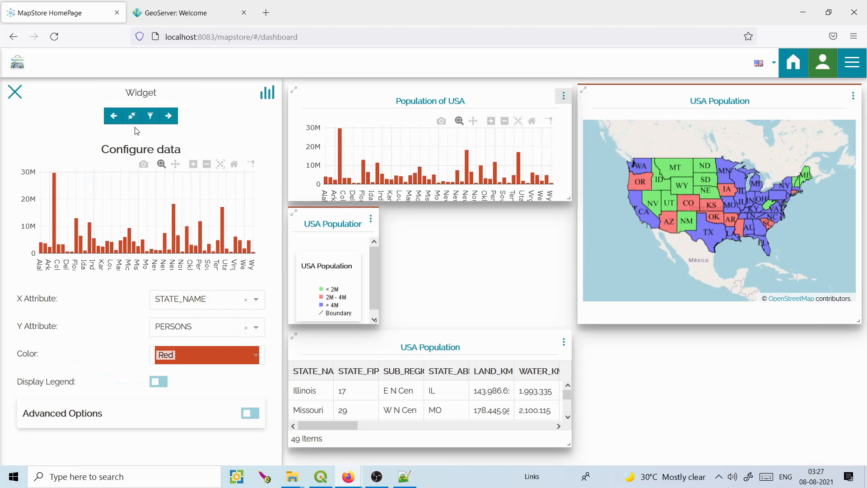
pyautogui.click(132, 115)
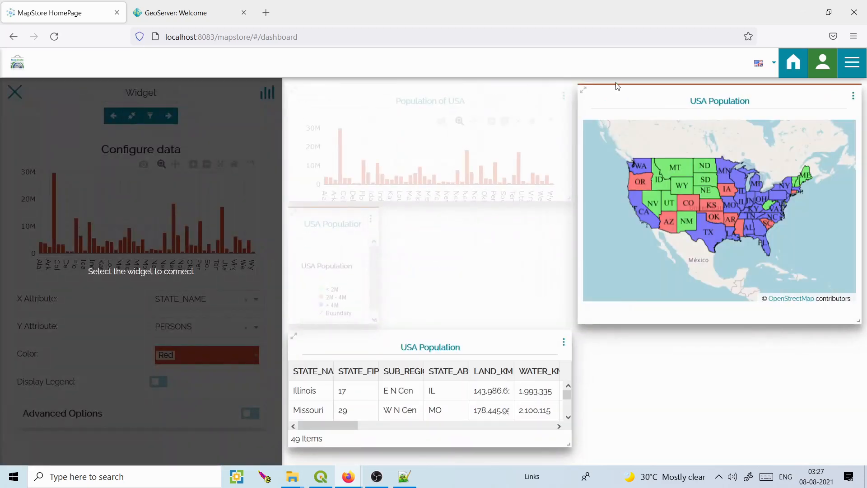
pyautogui.click(639, 94)
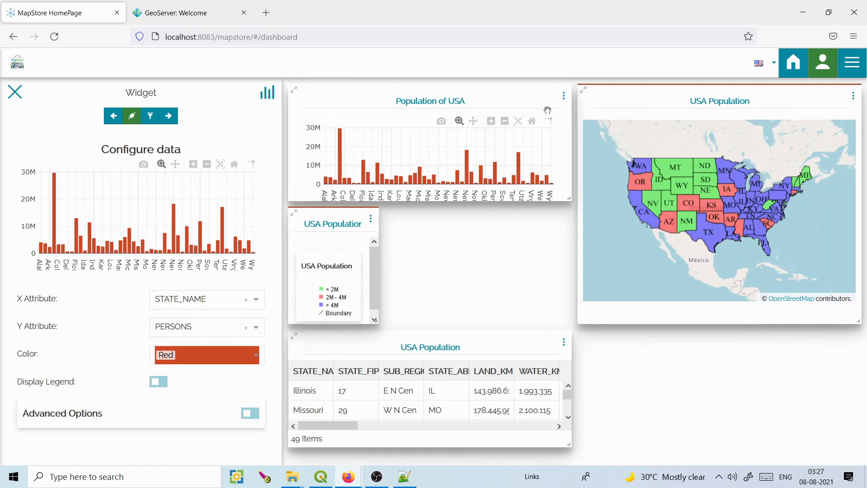
pyautogui.click(169, 116)
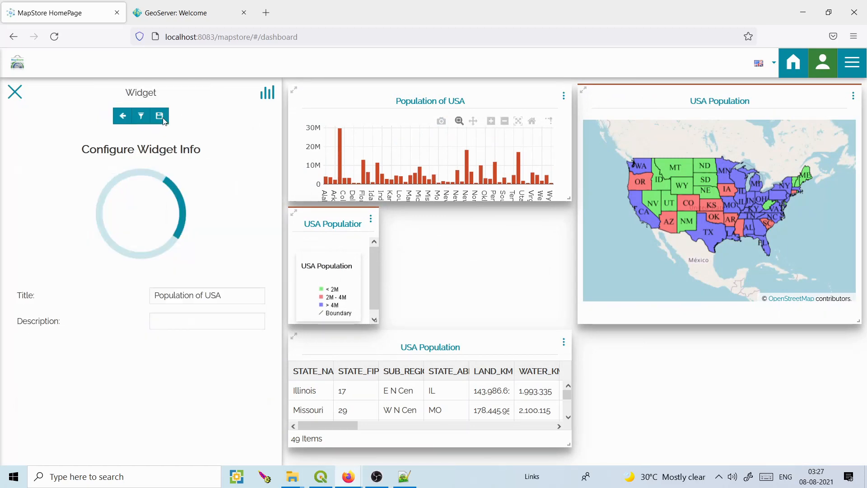
pyautogui.click(162, 118)
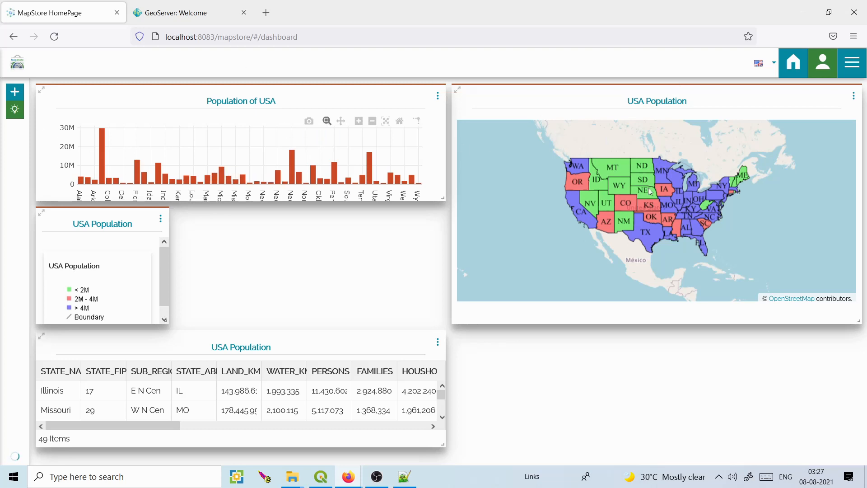
pyautogui.scroll(1, 648, 188)
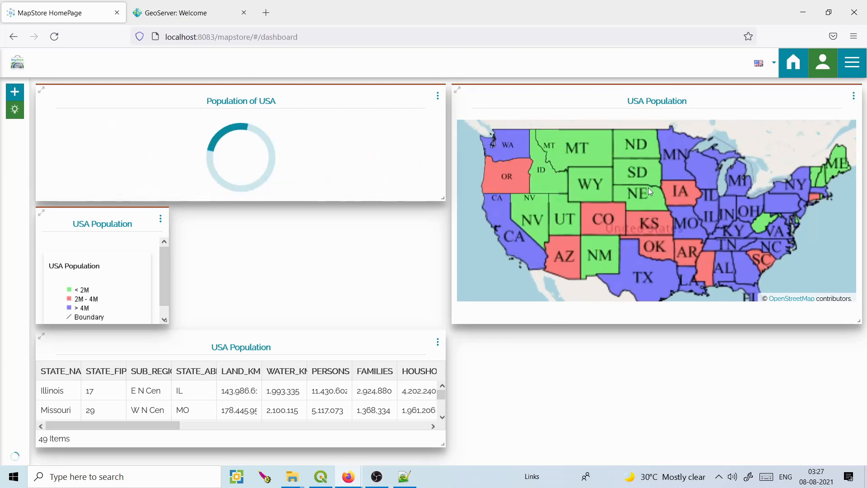
pyautogui.scroll(1, 648, 188)
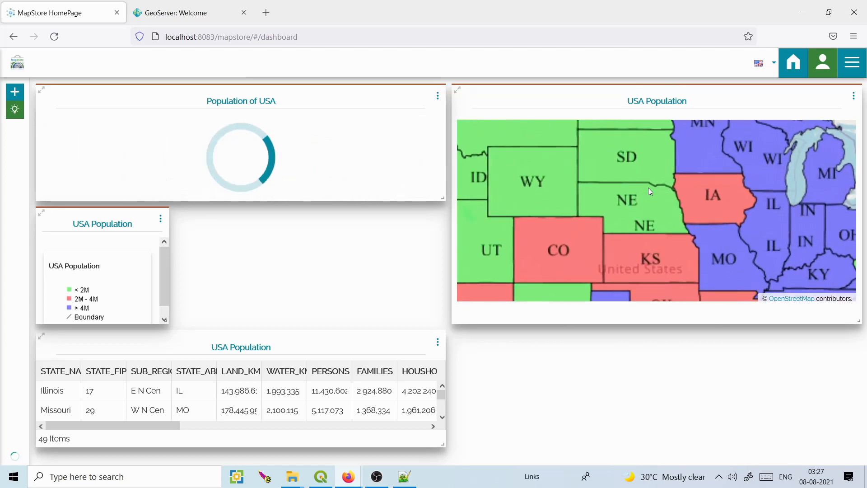
pyautogui.scroll(1, 648, 188)
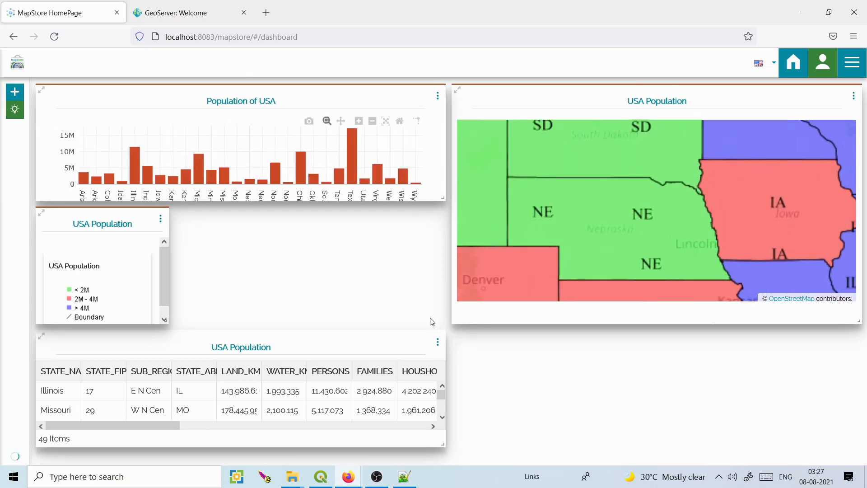
pyautogui.click(438, 342)
pyautogui.click(426, 361)
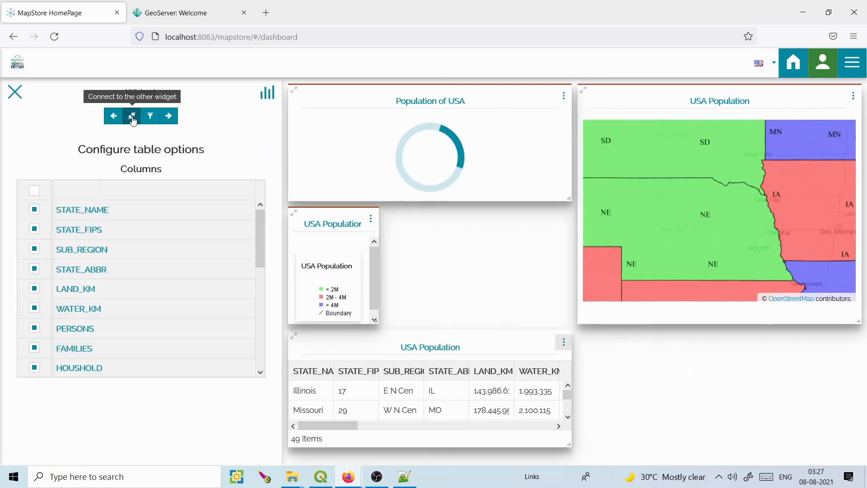
pyautogui.click(169, 116)
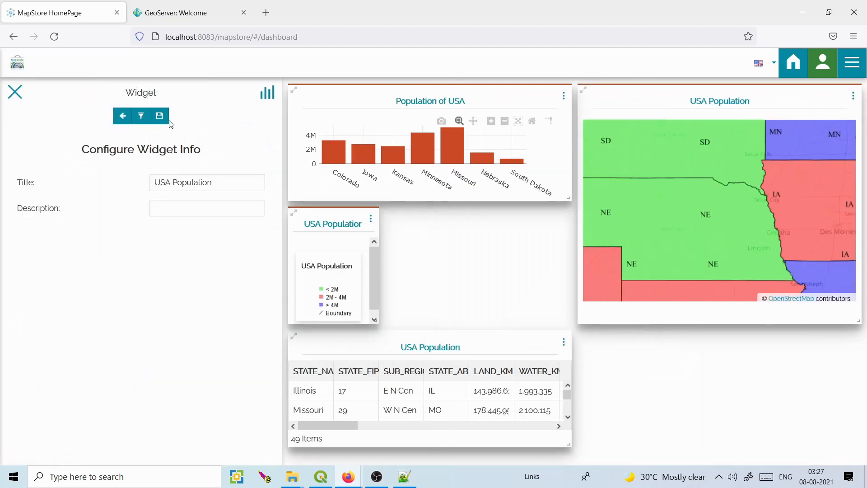
pyautogui.click(157, 116)
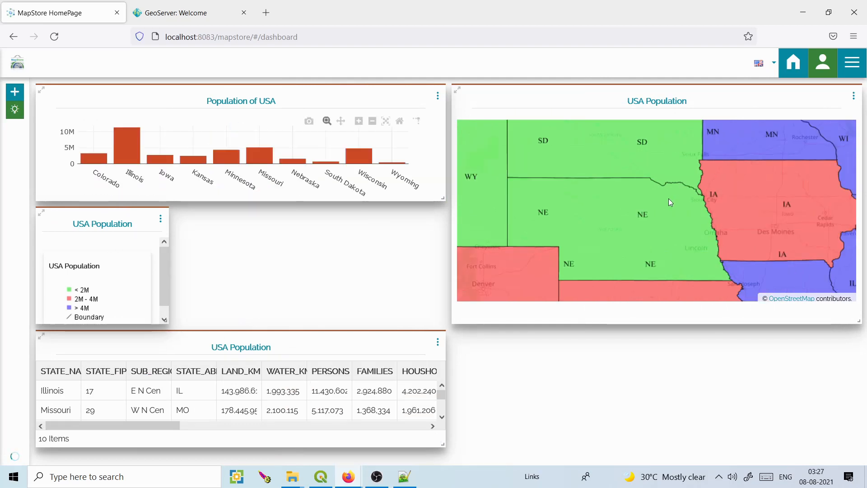
pyautogui.scroll(1, 630, 212)
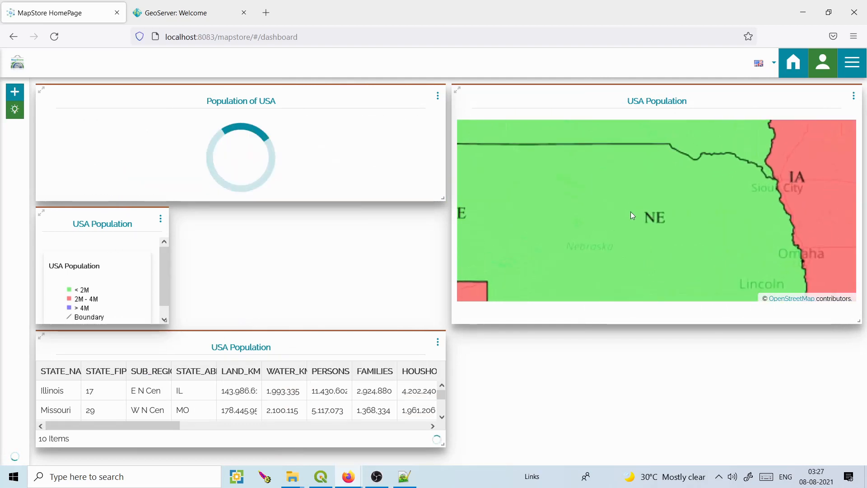
pyautogui.scroll(1, 645, 172)
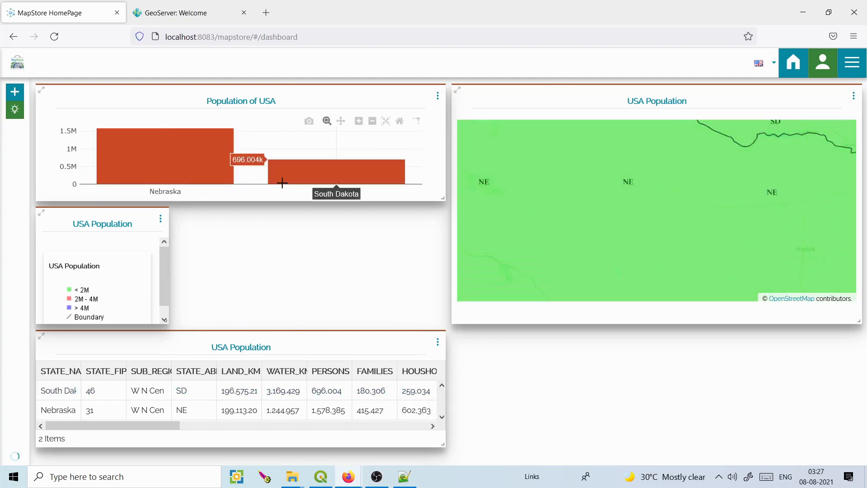
pyautogui.scroll(1, 611, 224)
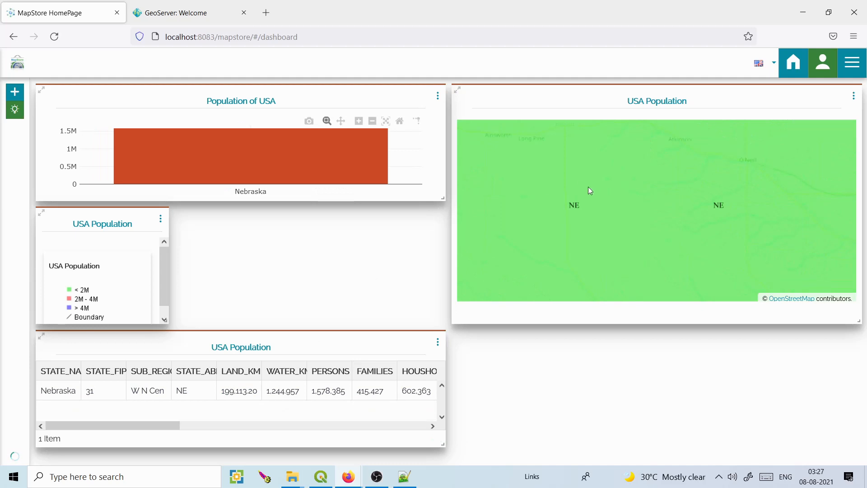
pyautogui.scroll(-2, 589, 189)
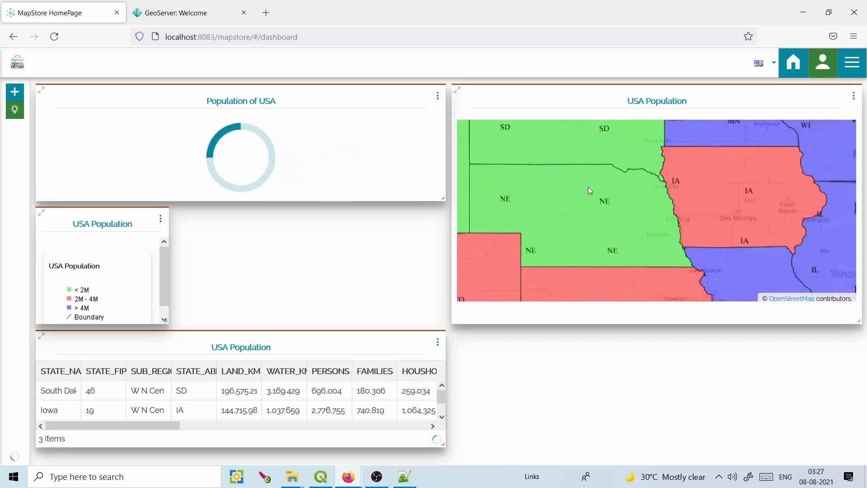
pyautogui.scroll(-2, 589, 188)
pyautogui.scroll(-1, 589, 188)
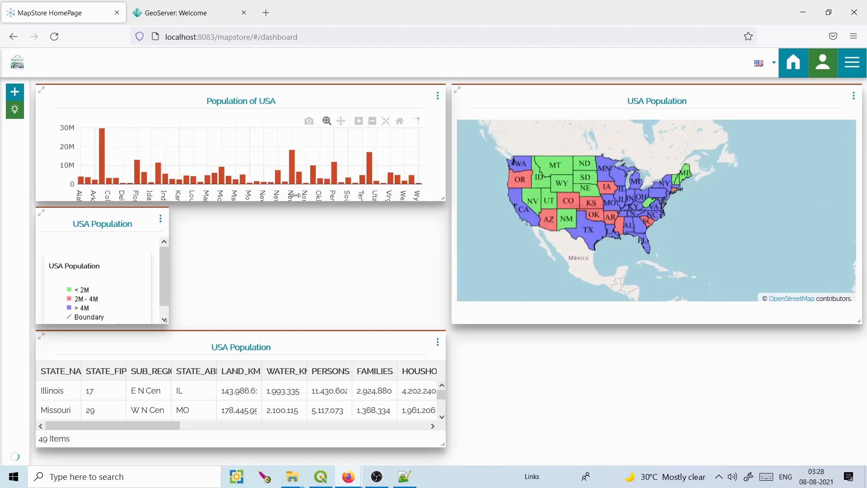
# Add a text widget reading 'This dashboard gives information about the population of USA'.
pyautogui.click(15, 91)
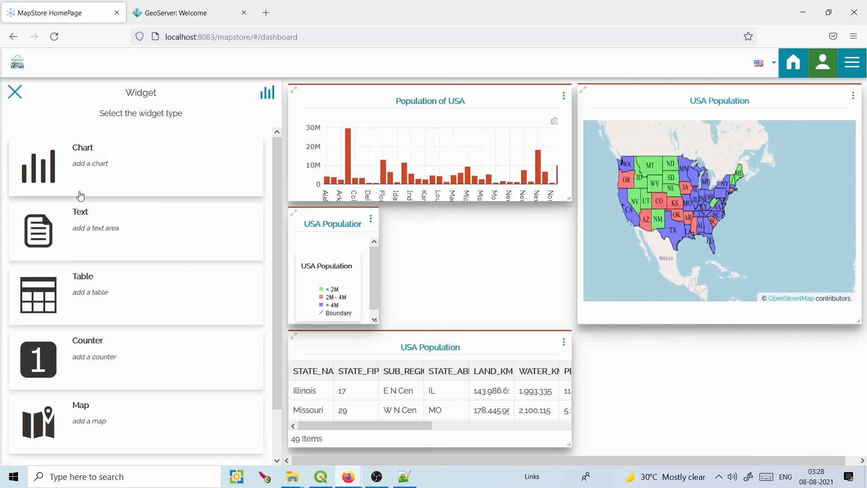
pyautogui.click(109, 235)
pyautogui.click(98, 147)
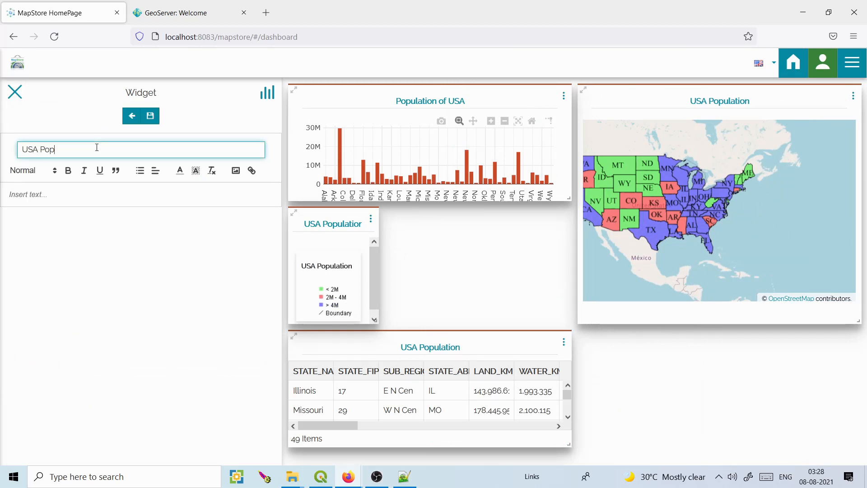
pyautogui.click(43, 199)
pyautogui.write('Thi')
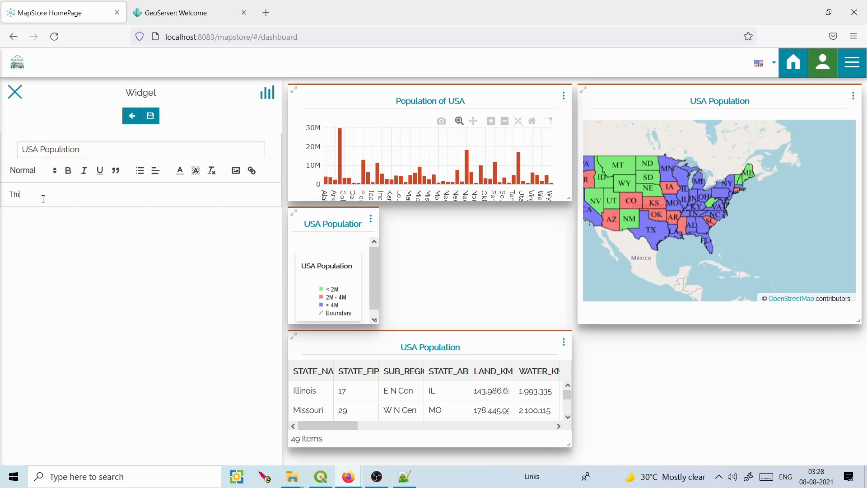
pyautogui.write('s dashboard gives informat')
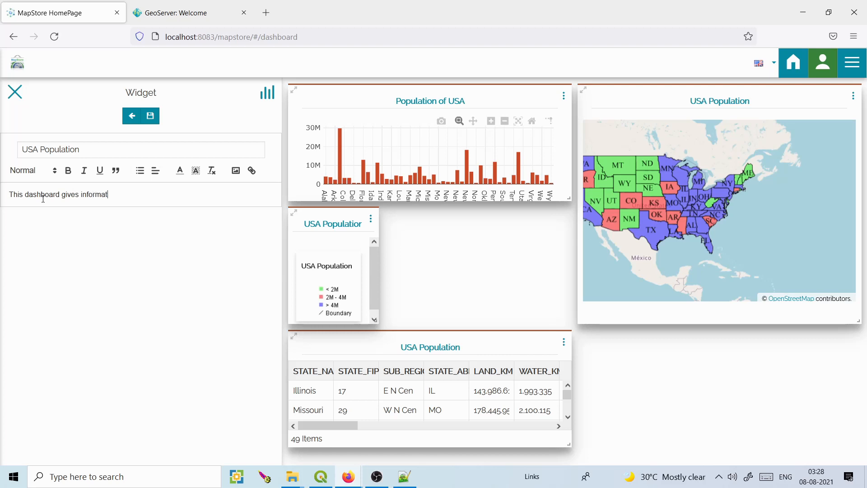
pyautogui.write('ion about the population of USA')
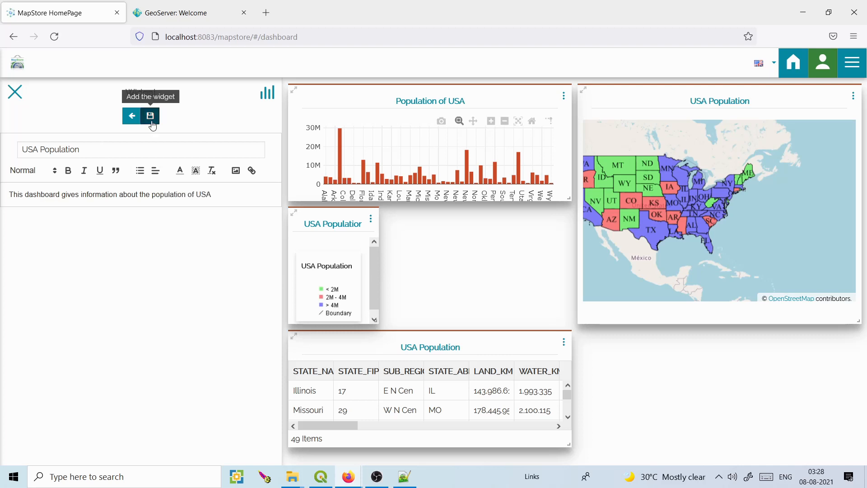
pyautogui.click(150, 116)
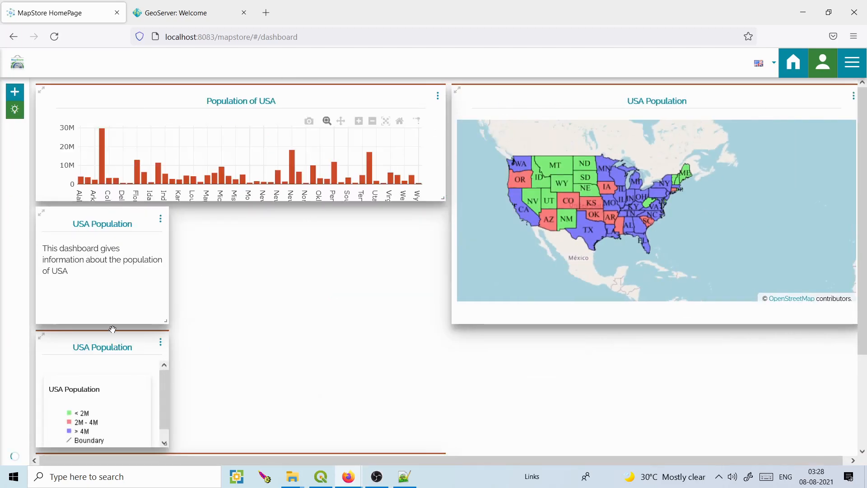
# Move the legend beside the text widget and place the table below.
pyautogui.moveTo(115, 335); pyautogui.dragTo(269, 212)
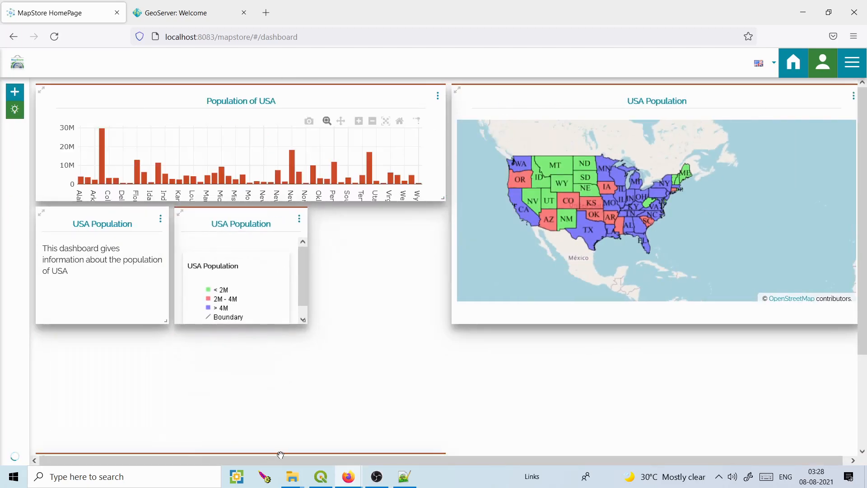
pyautogui.scroll(-3, 379, 347)
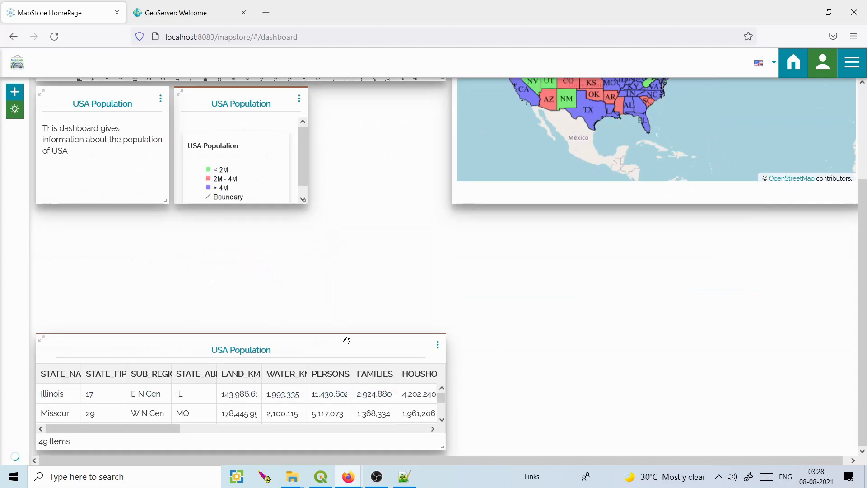
pyautogui.moveTo(291, 351)
pyautogui.mouseDown()
pyautogui.moveTo(285, 238)
pyautogui.moveTo(302, 346)
pyautogui.moveTo(294, 358)
pyautogui.moveTo(291, 344)
pyautogui.mouseUp()
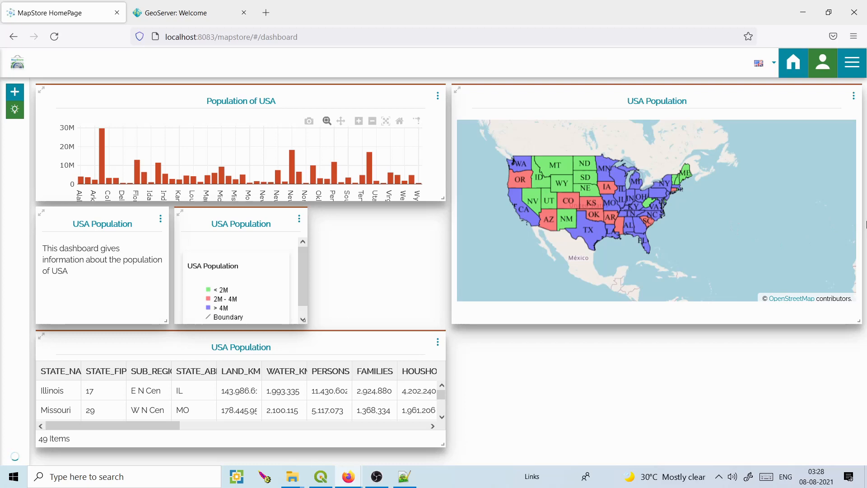
pyautogui.moveTo(394, 344); pyautogui.dragTo(341, 366)
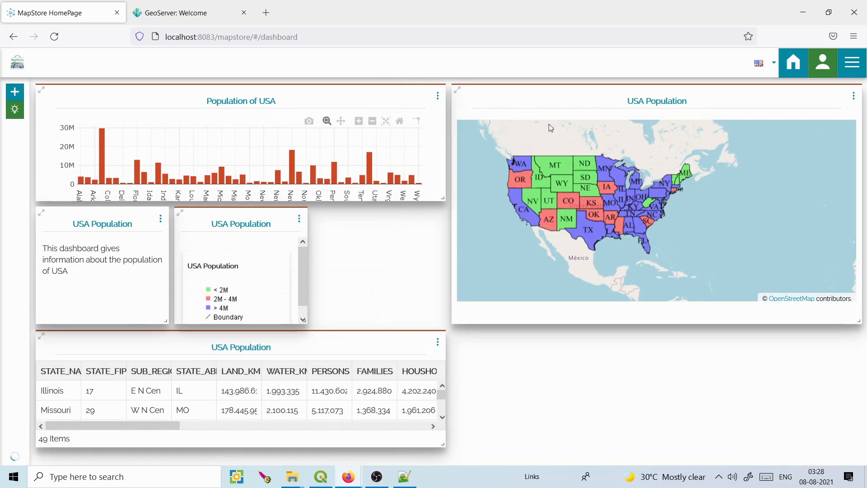
pyautogui.moveTo(565, 178); pyautogui.dragTo(614, 180)
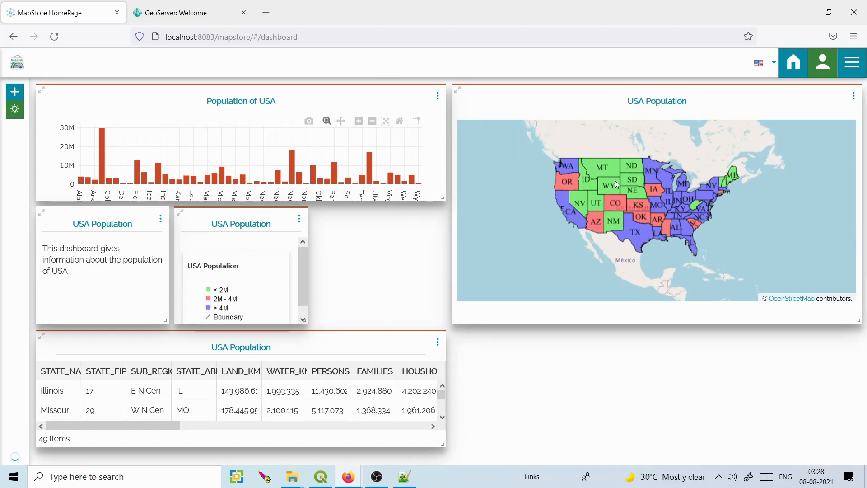
pyautogui.click(14, 91)
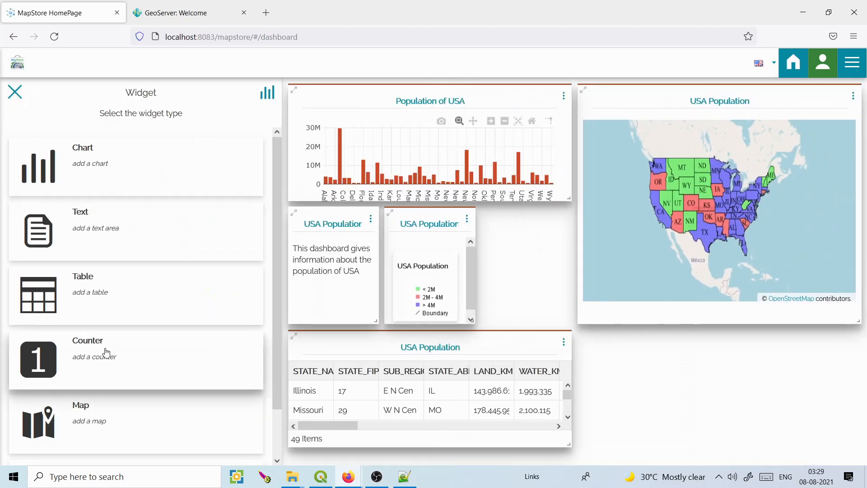
pyautogui.click(107, 354)
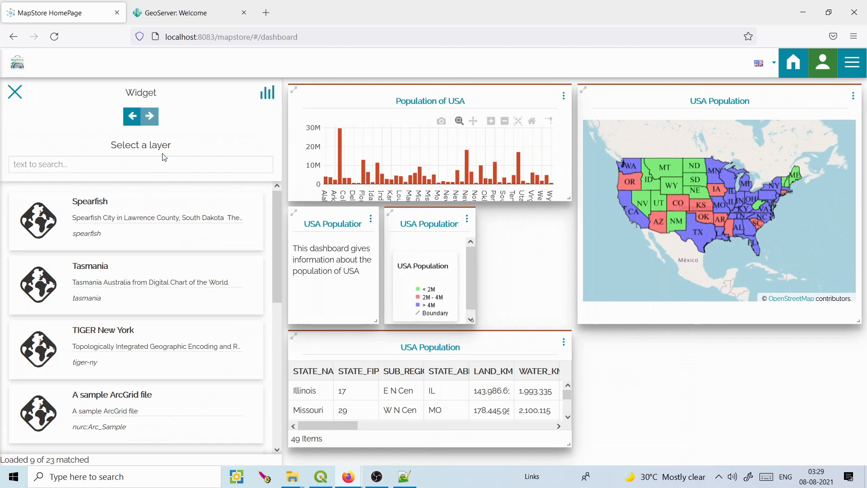
pyautogui.click(145, 158)
pyautogui.write('usa population')
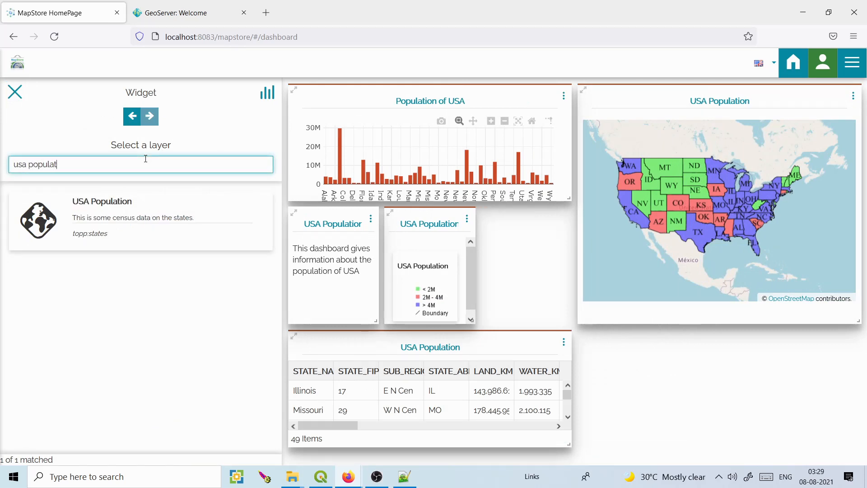
pyautogui.click(101, 205)
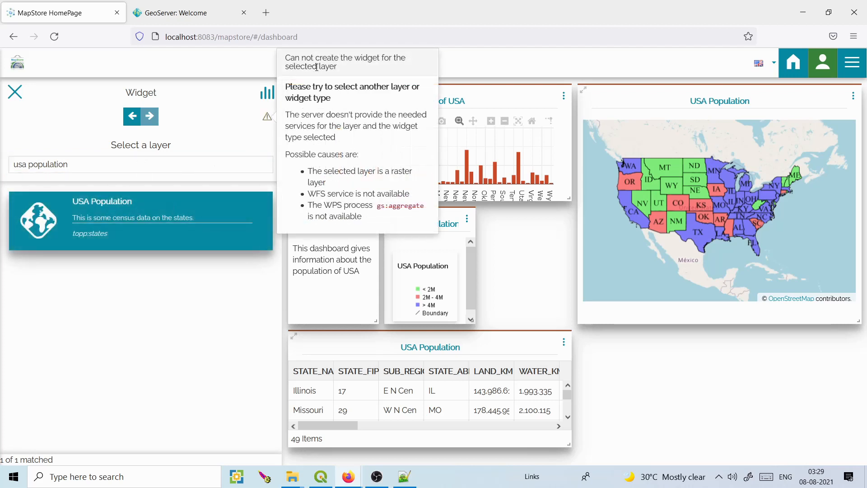
pyautogui.moveTo(340, 68); pyautogui.dragTo(306, 57)
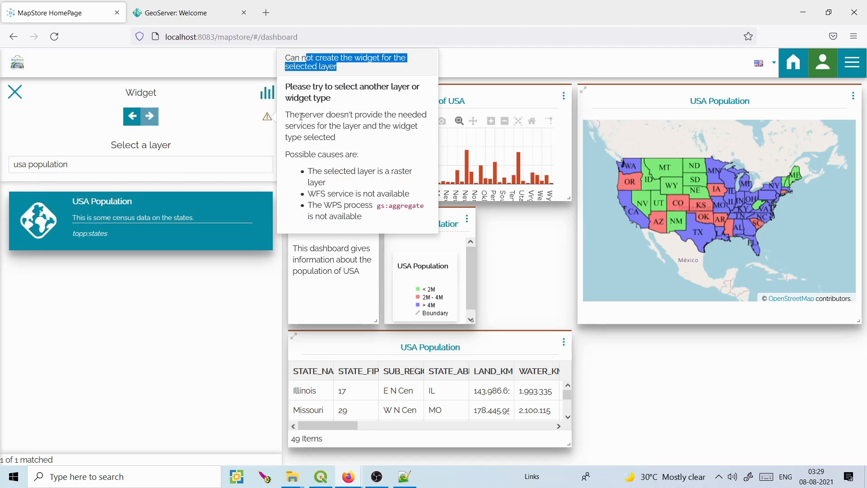
pyautogui.moveTo(301, 116); pyautogui.dragTo(354, 137)
pyautogui.click(348, 155)
pyautogui.moveTo(323, 204); pyautogui.dragTo(354, 205)
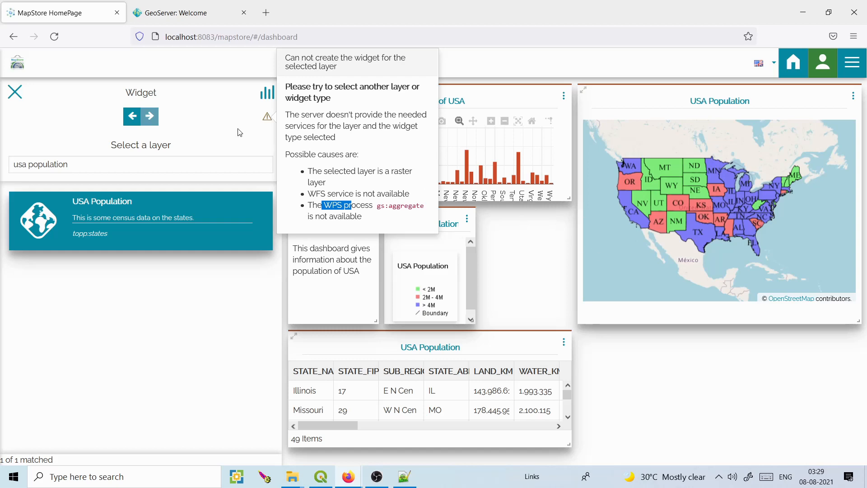
pyautogui.click(22, 96)
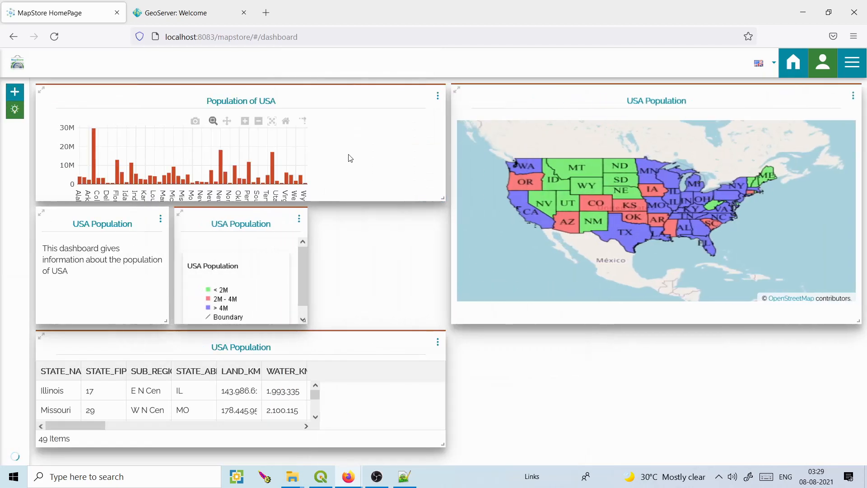
# Save the dashboard as 'USA Population' and skip the tutorial.
pyautogui.click(853, 71)
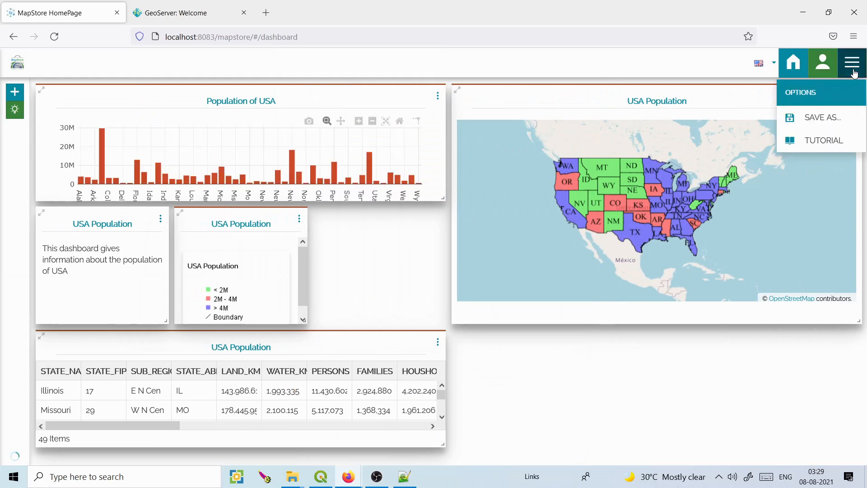
pyautogui.click(820, 118)
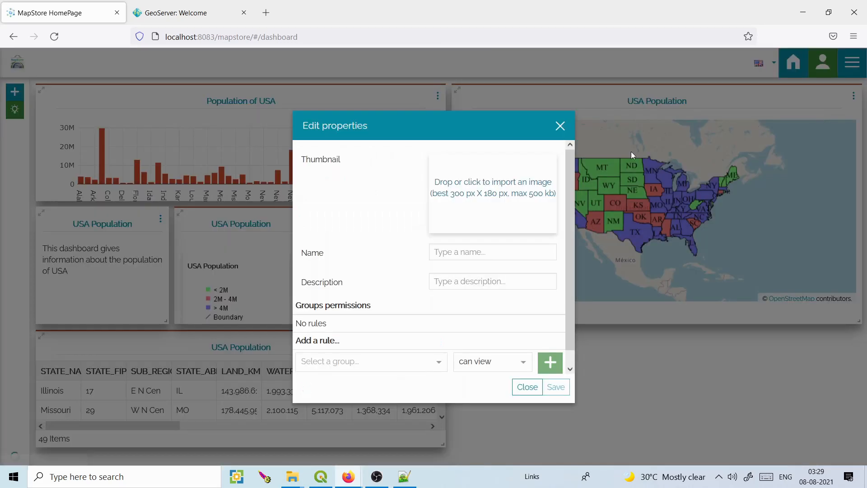
pyautogui.click(468, 250)
pyautogui.write('USA Popu')
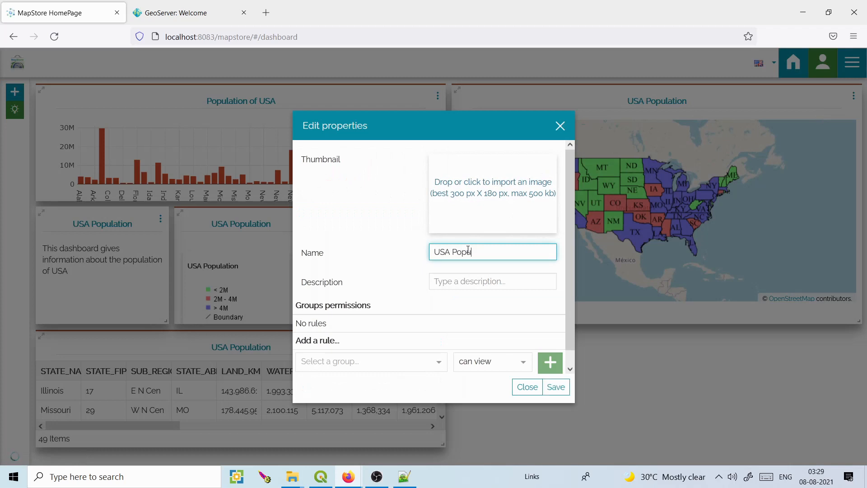
pyautogui.write('lation')
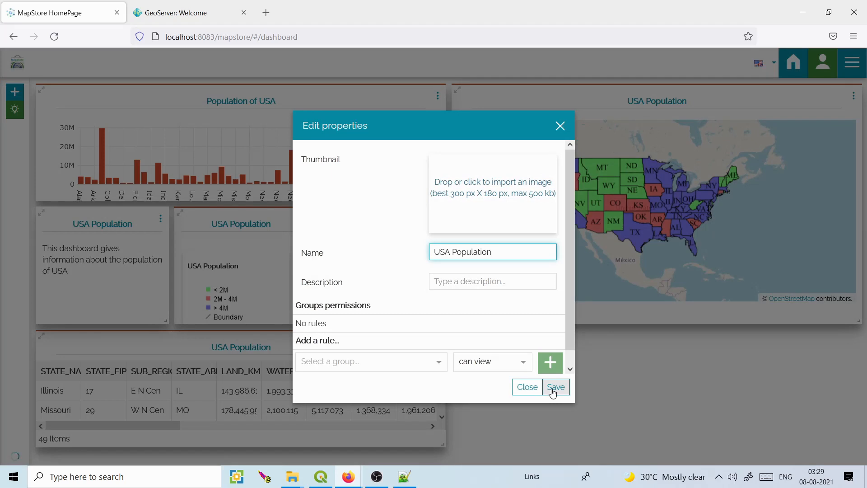
pyautogui.click(555, 387)
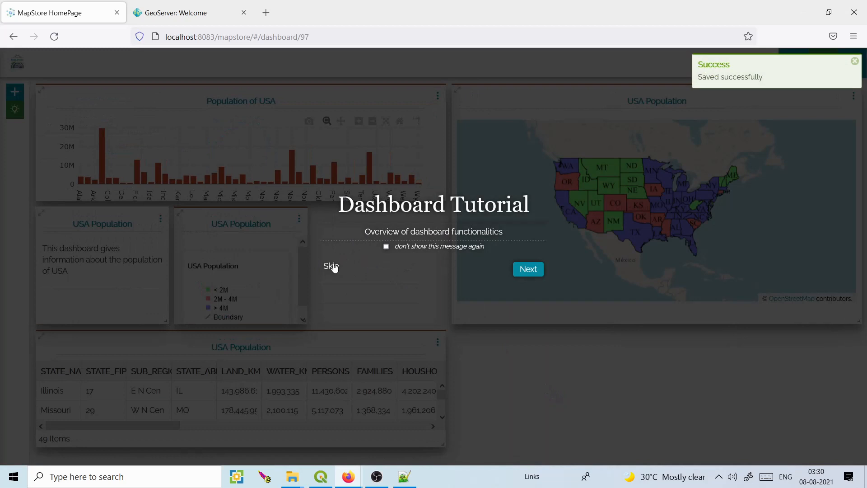
pyautogui.click(333, 266)
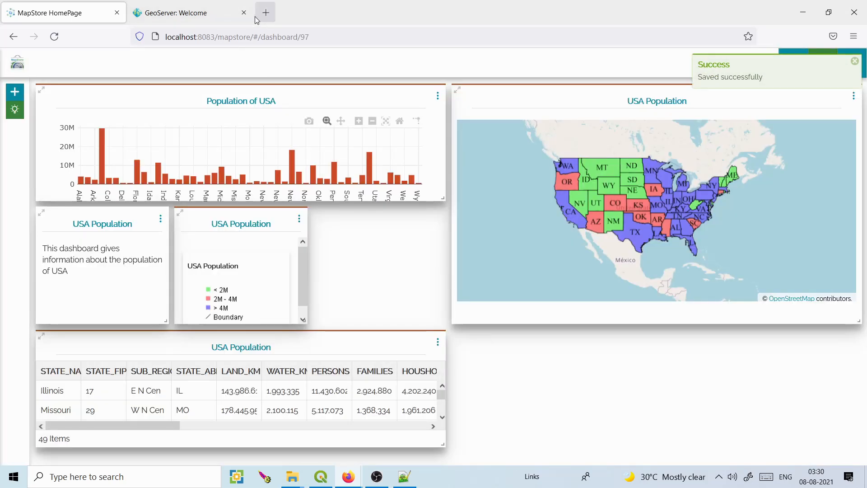
pyautogui.click(855, 63)
# Create a new map with location access blocked and browse the catalog's services.
pyautogui.click(794, 64)
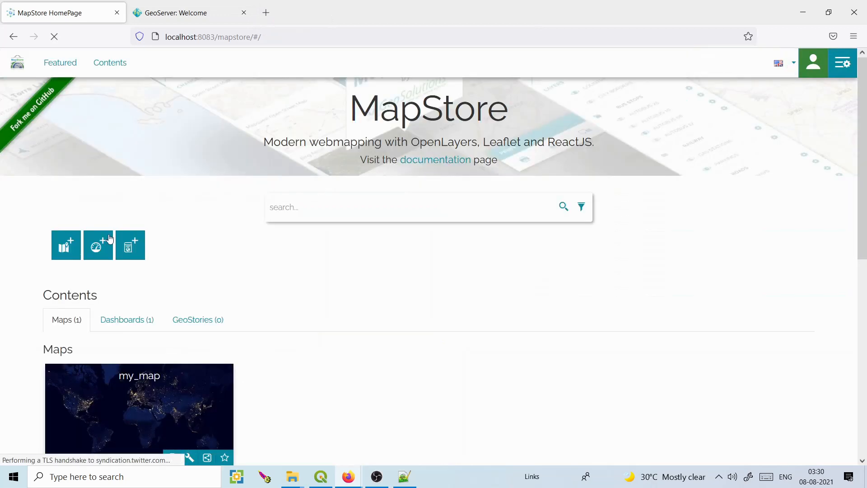
pyautogui.click(73, 249)
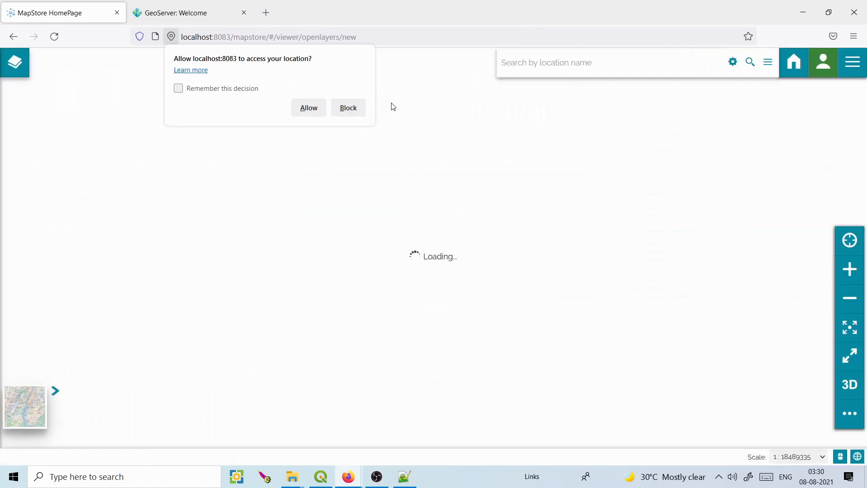
pyautogui.click(361, 110)
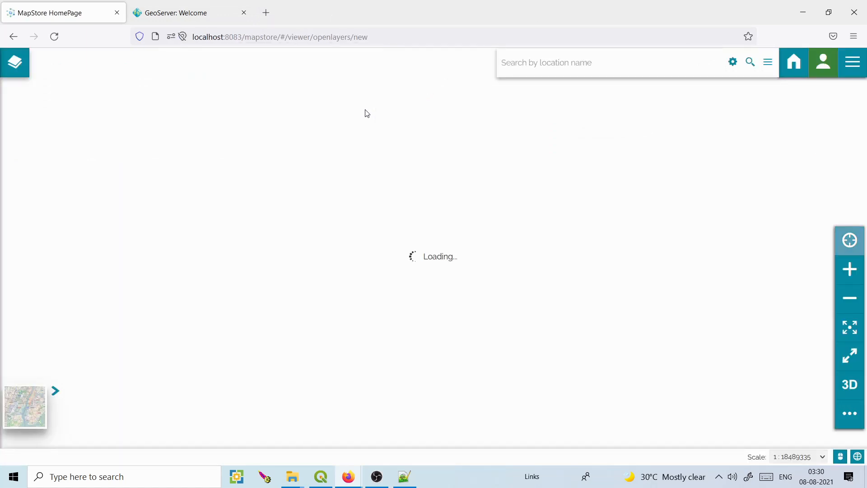
pyautogui.click(22, 67)
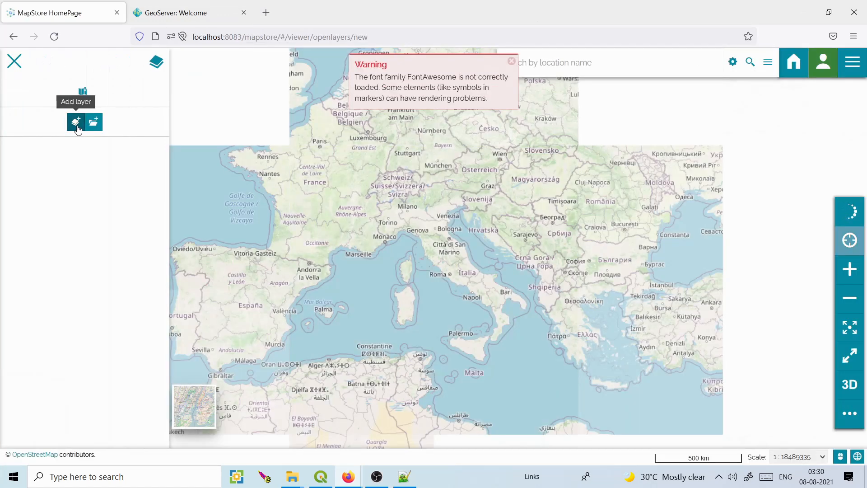
pyautogui.click(76, 123)
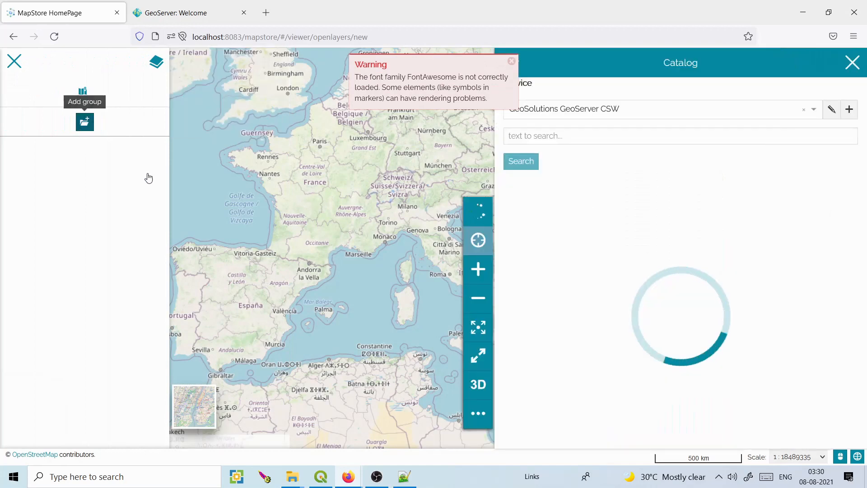
pyautogui.click(815, 109)
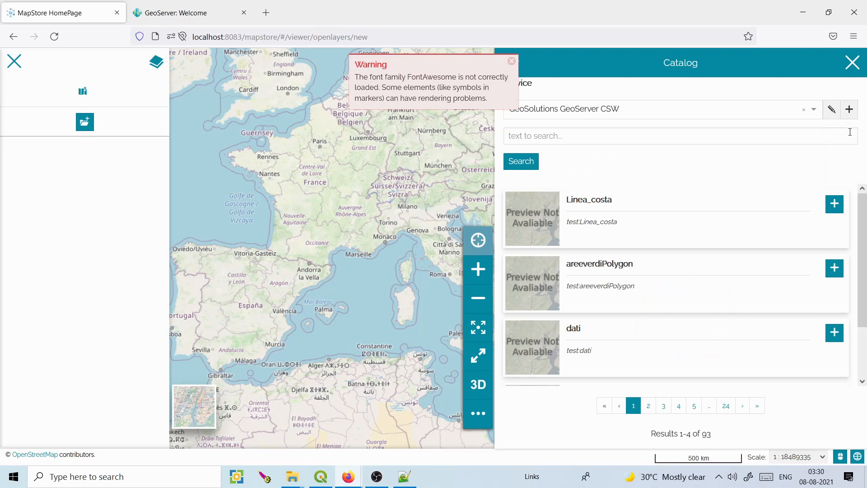
# Start a new catalog service titled 'my geoserver'.
pyautogui.click(849, 109)
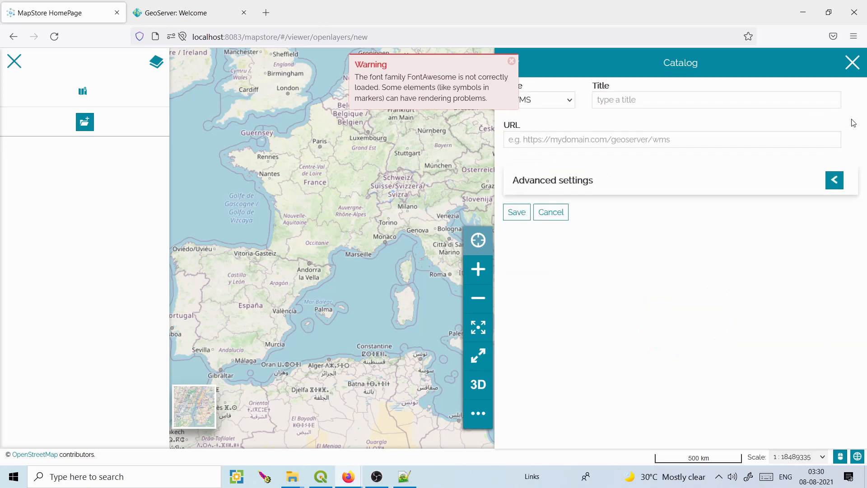
pyautogui.click(514, 64)
pyautogui.click(617, 99)
pyautogui.write('my geoserver')
pyautogui.click(553, 140)
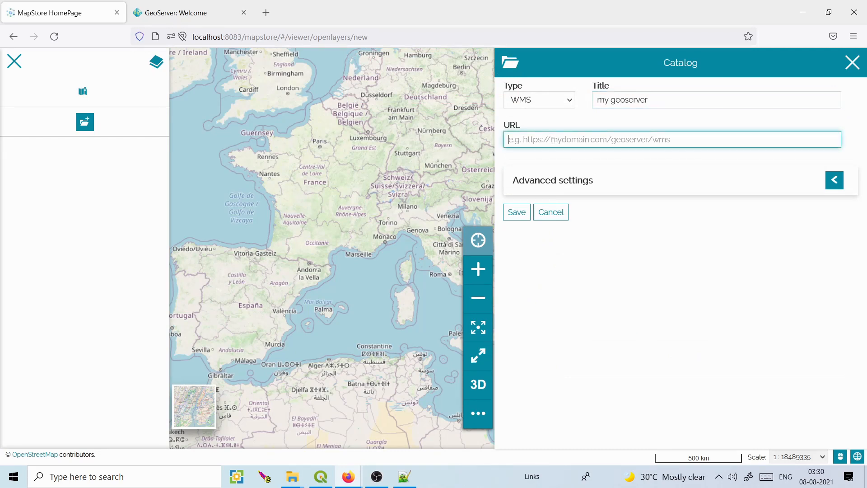
pyautogui.write('local')
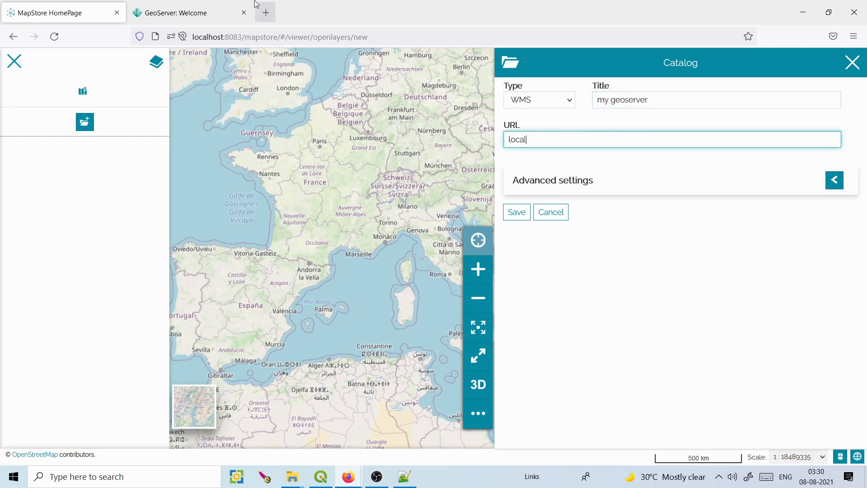
# Set its URL to the copied GeoServer WMS address, localhost:8083/geoserver/wms, and save.
pyautogui.click(216, 21)
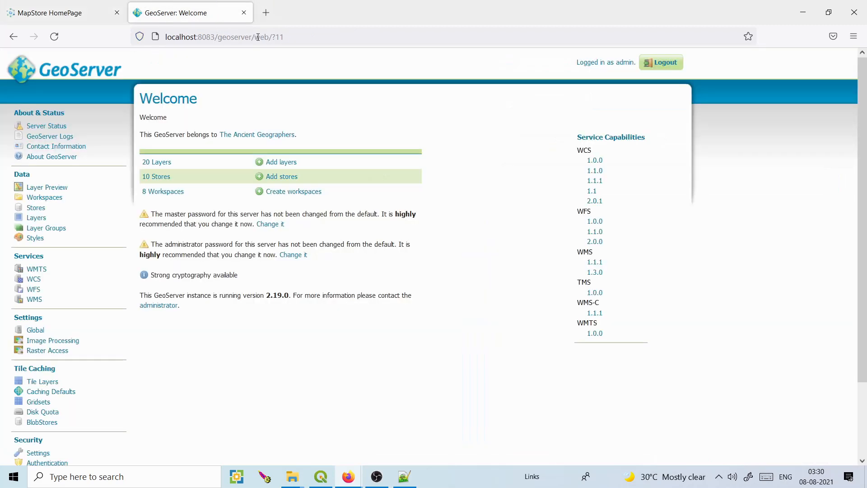
pyautogui.moveTo(251, 37); pyautogui.dragTo(165, 37)
pyautogui.hotkey('ctrl', 'c')
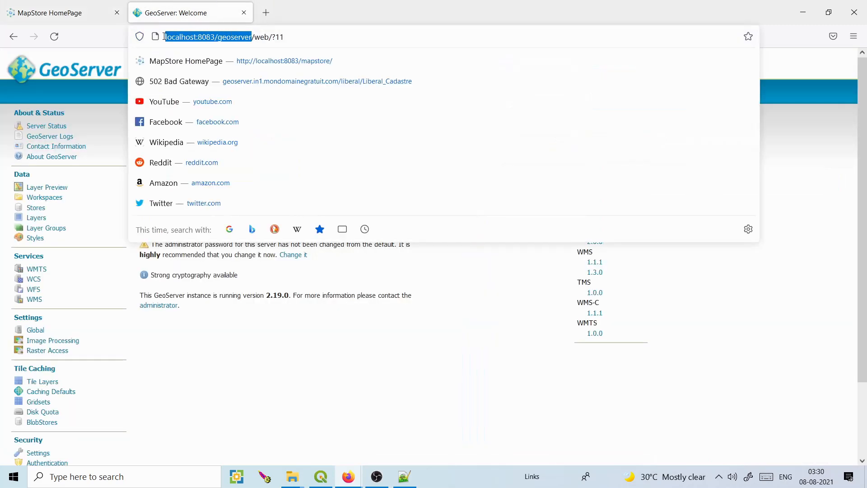
pyautogui.click(70, 4)
pyautogui.click(566, 140)
pyautogui.hotkey('ctrl', 'a')
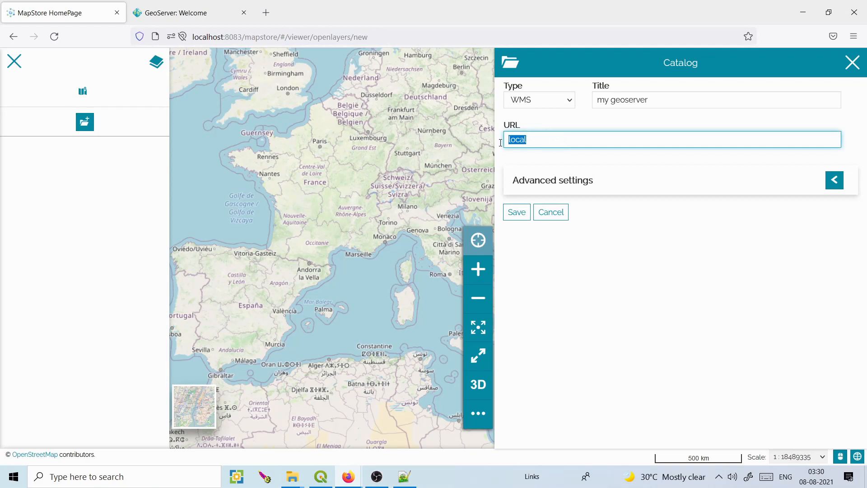
pyautogui.hotkey('ctrl', 'v')
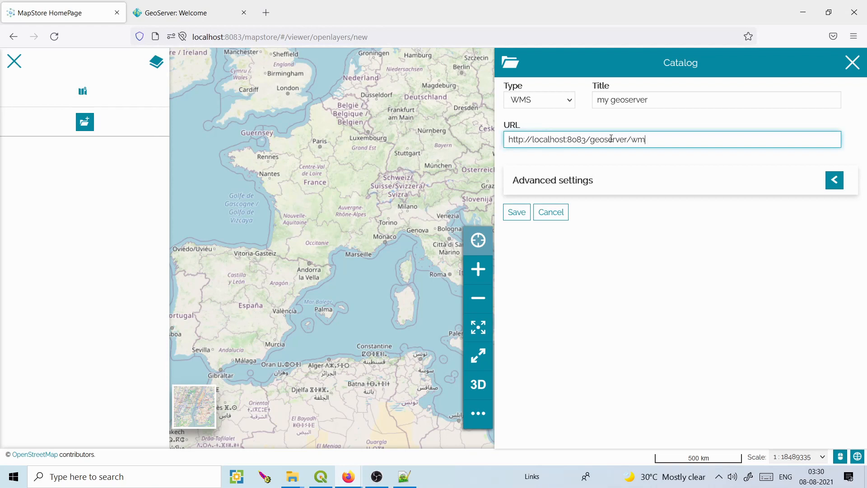
pyautogui.click(515, 213)
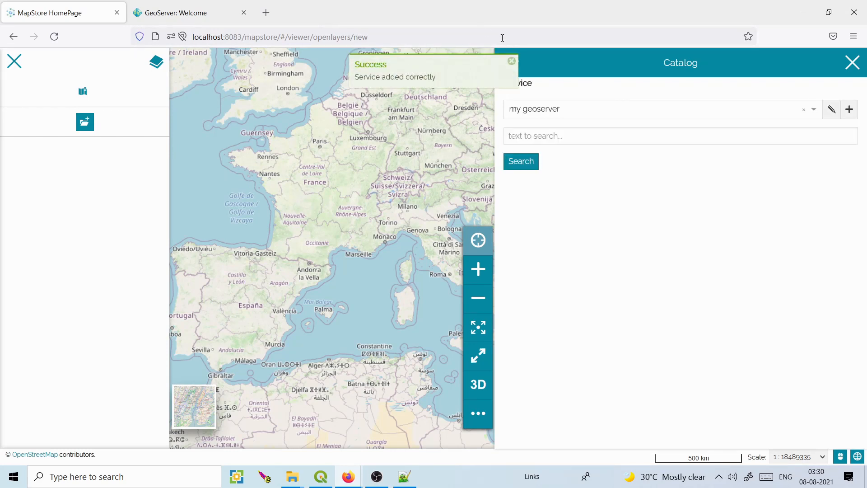
pyautogui.click(513, 63)
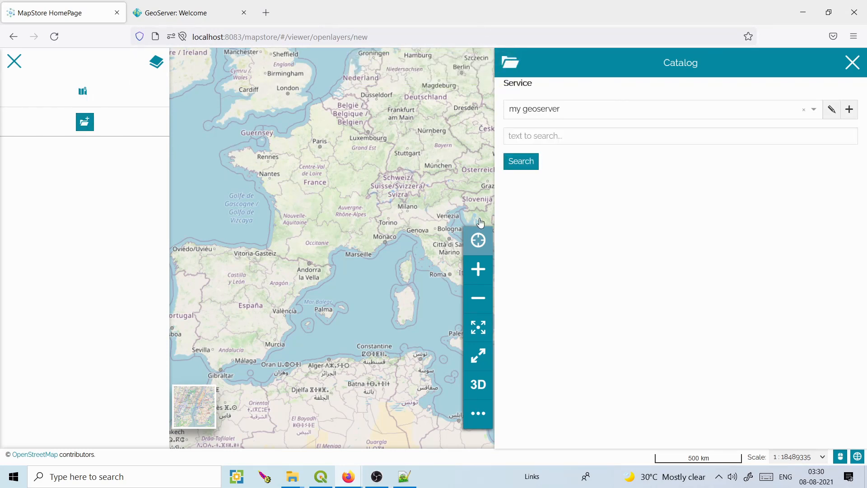
# Search the catalog for 'popula' and add the USA Population layer to the map.
pyautogui.click(704, 141)
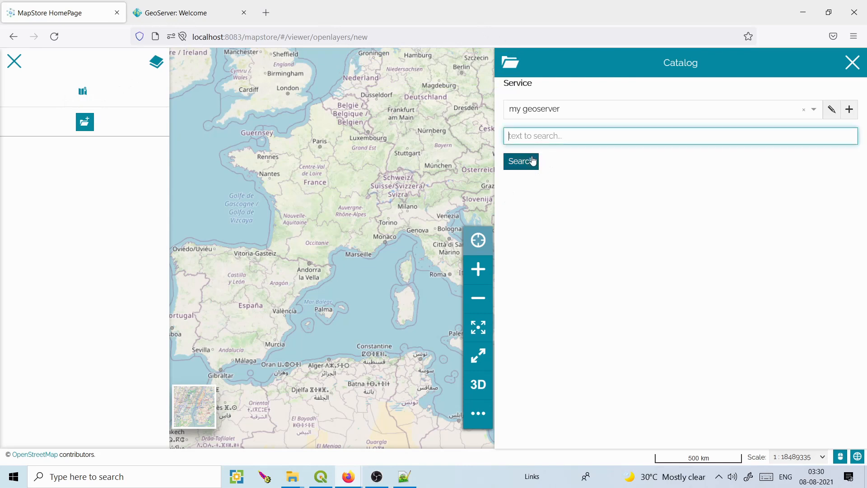
pyautogui.write('population')
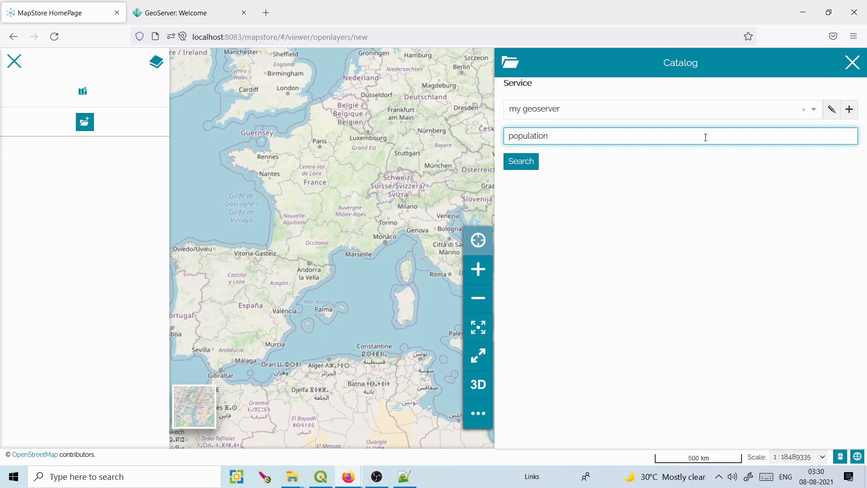
pyautogui.click(536, 165)
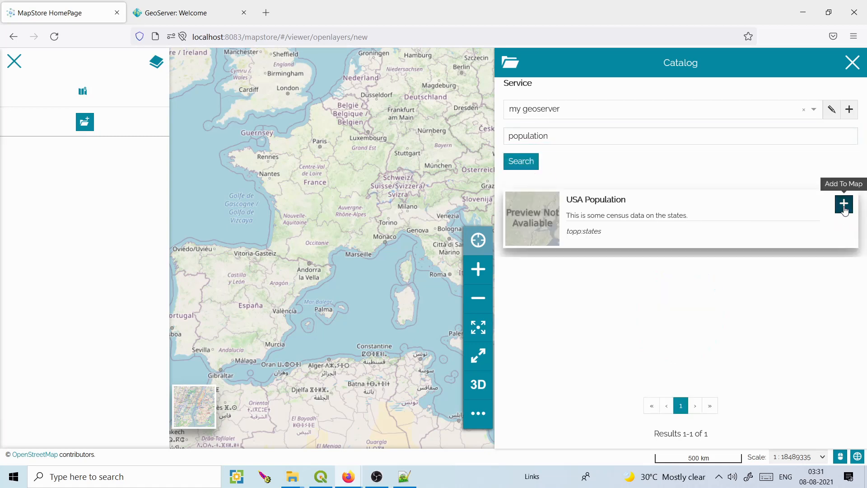
pyautogui.click(845, 210)
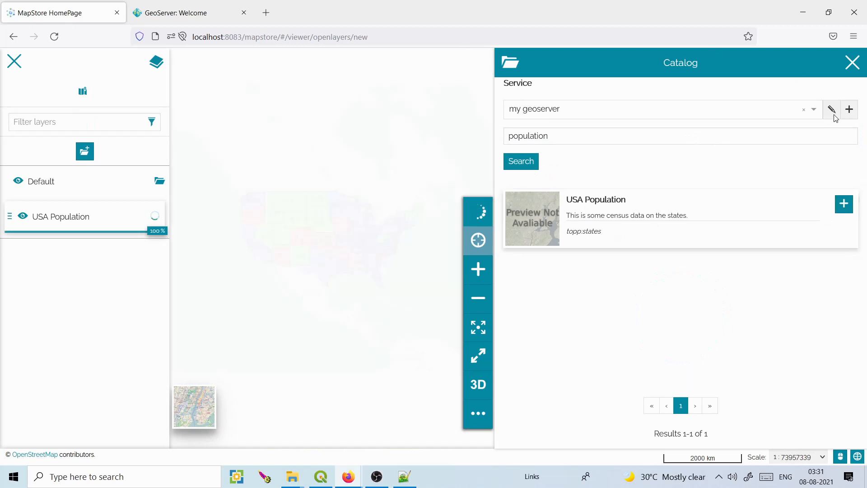
# Enable Search on service selection for my geoserver and close the catalog.
pyautogui.click(835, 114)
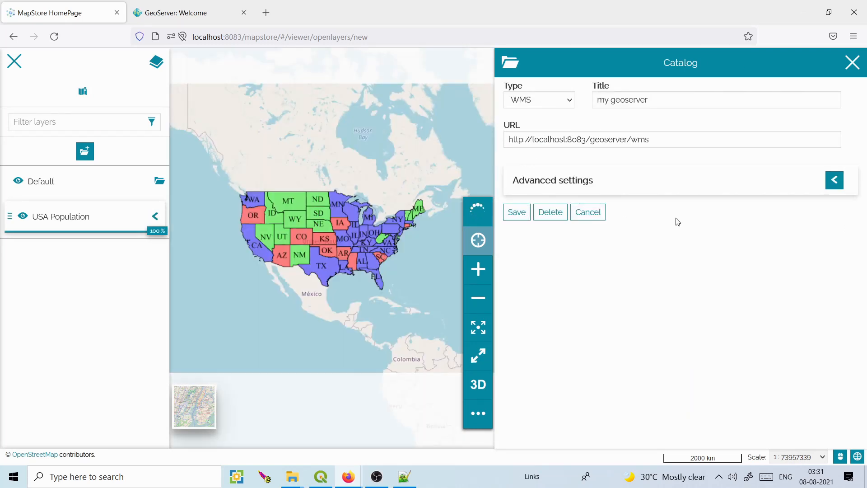
pyautogui.click(835, 181)
pyautogui.click(525, 214)
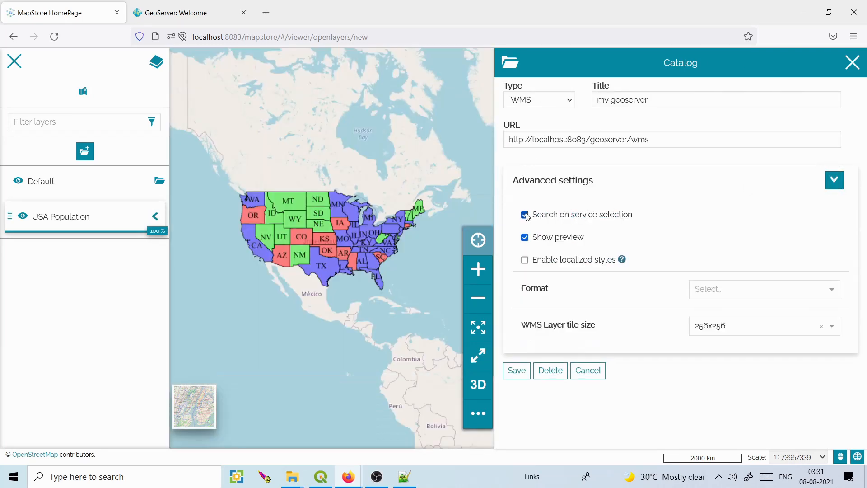
pyautogui.click(518, 371)
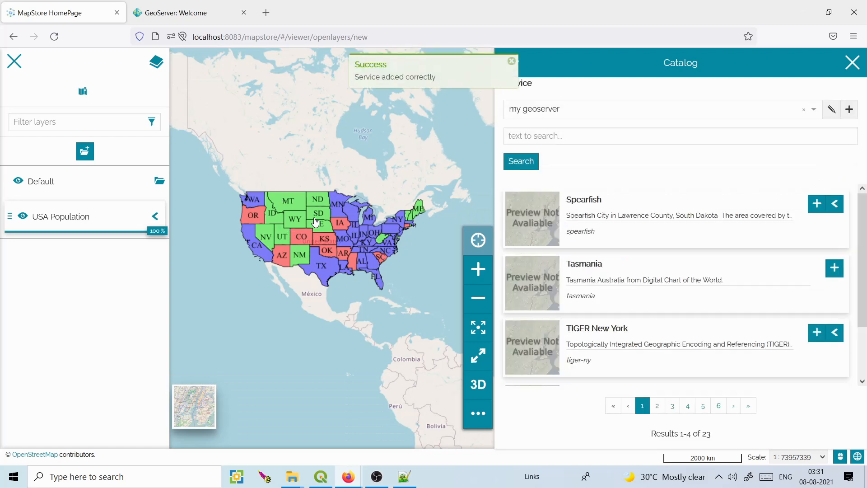
pyautogui.click(852, 62)
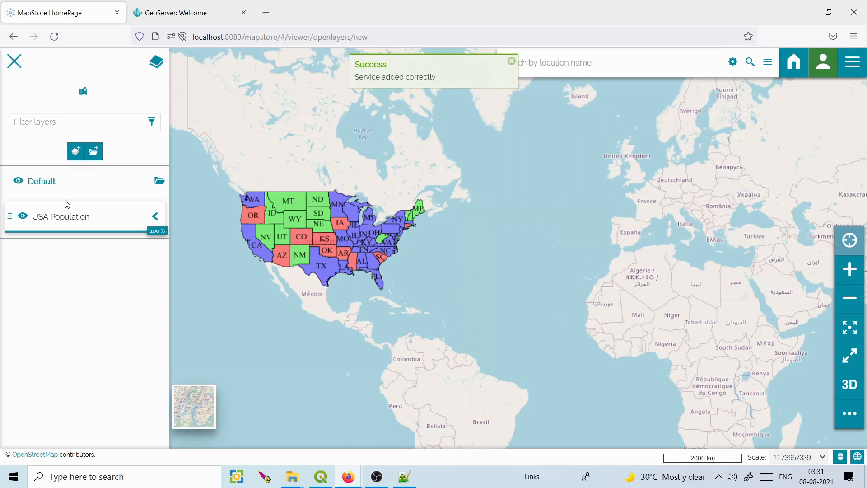
# Open the USA Population layer's settings on the Style tab.
pyautogui.click(41, 219)
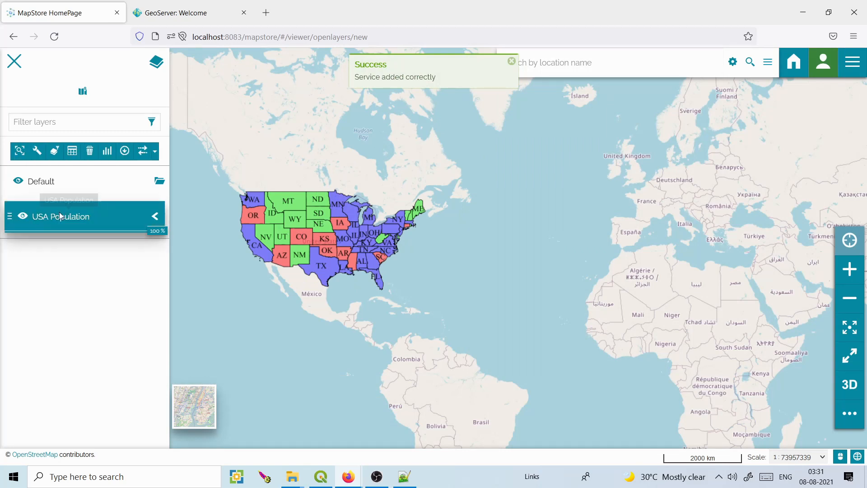
pyautogui.click(37, 153)
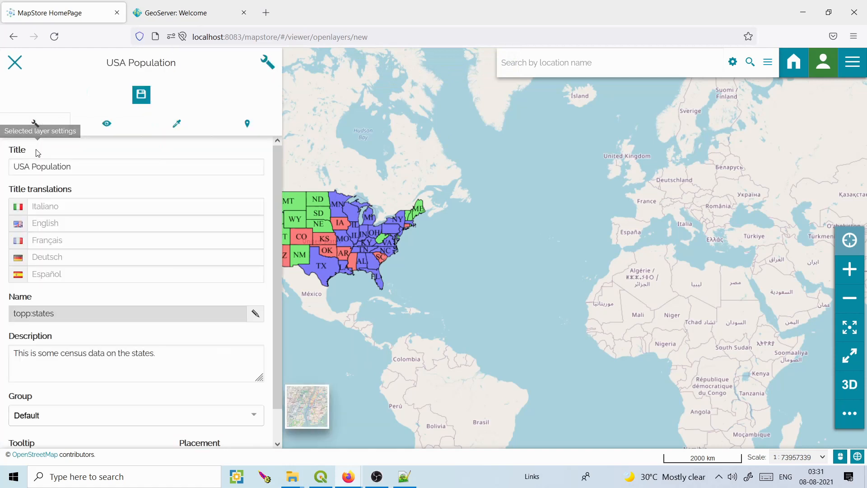
pyautogui.click(176, 129)
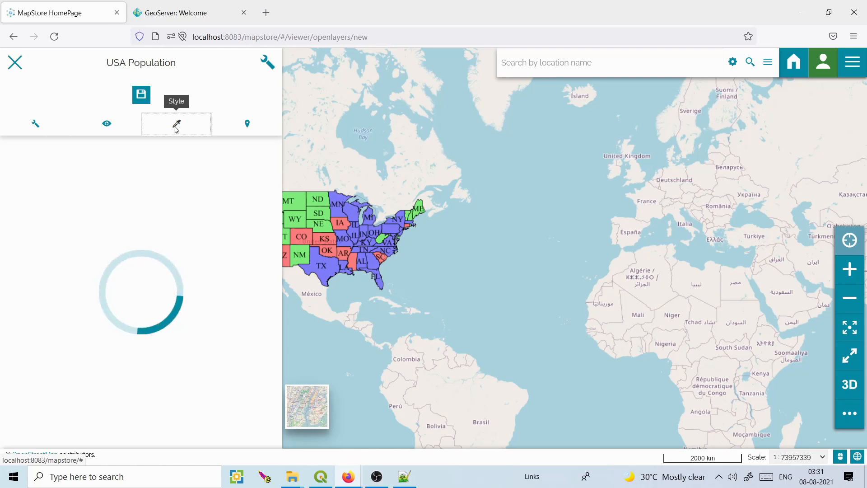
pyautogui.moveTo(466, 222); pyautogui.dragTo(509, 221)
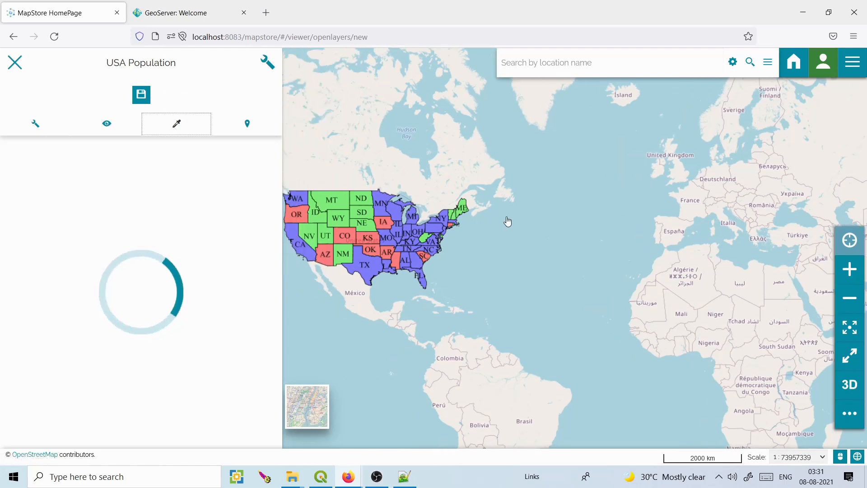
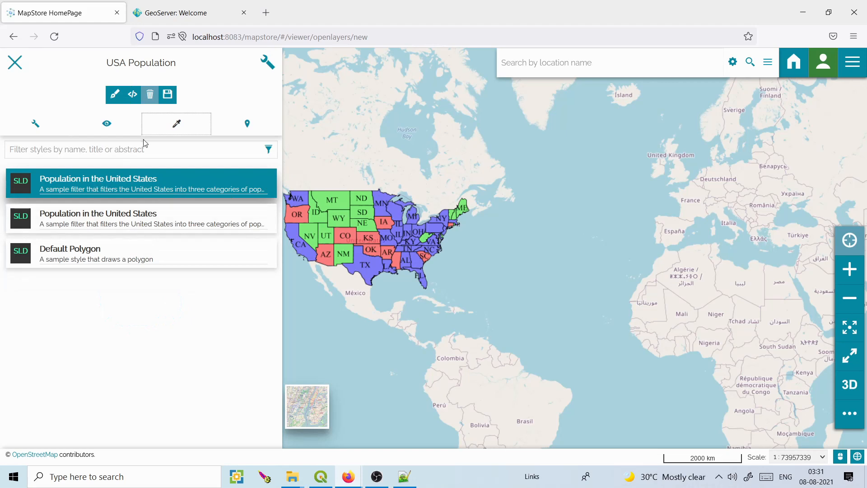
# Open the USA Population style's SLD code and request the switch to the visual editor.
pyautogui.click(135, 99)
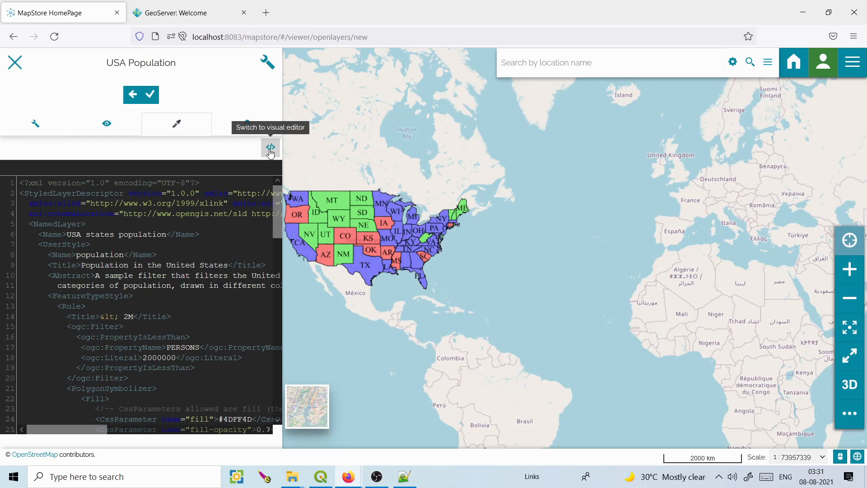
pyautogui.click(270, 147)
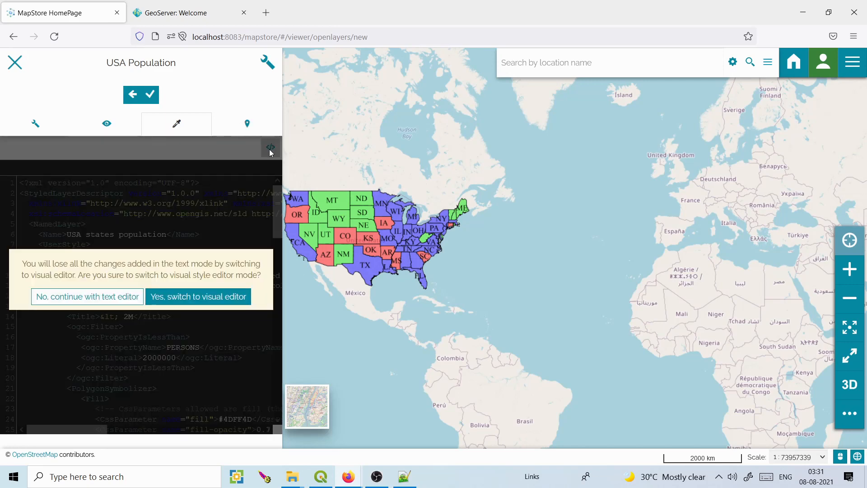
# In the visual editor, add a polygon classification rule on PERSONS, then close the style panel.
pyautogui.click(181, 298)
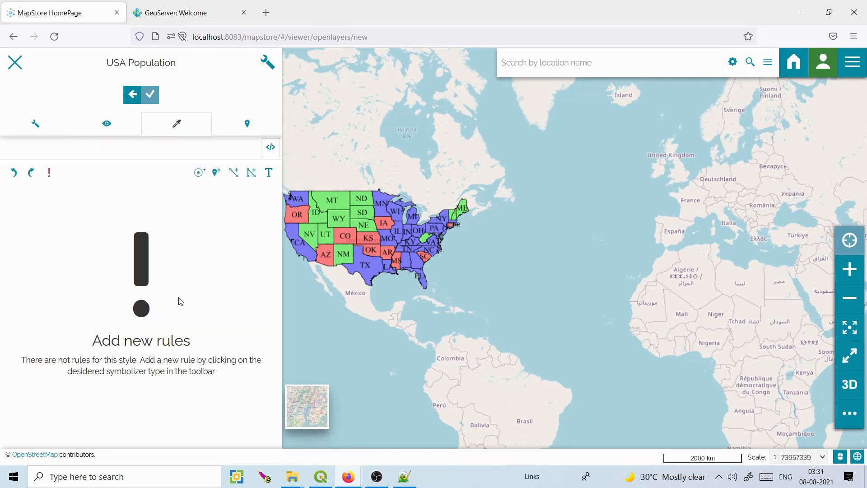
pyautogui.click(251, 179)
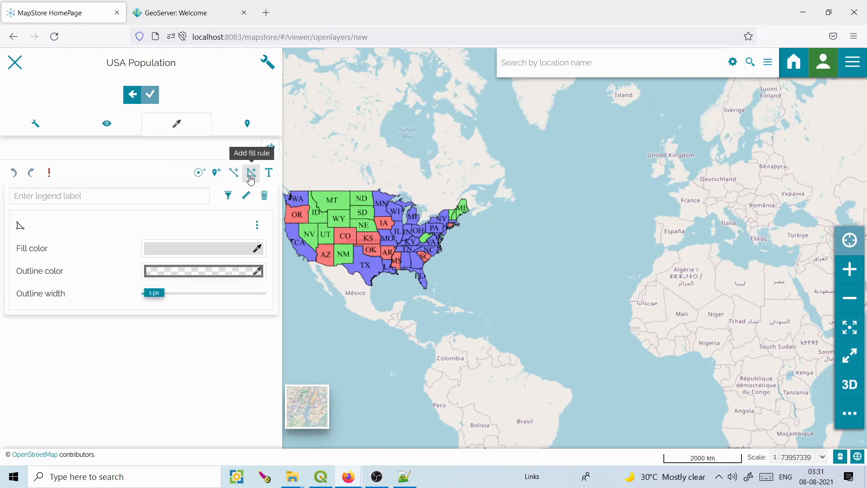
pyautogui.click(258, 226)
pyautogui.click(248, 245)
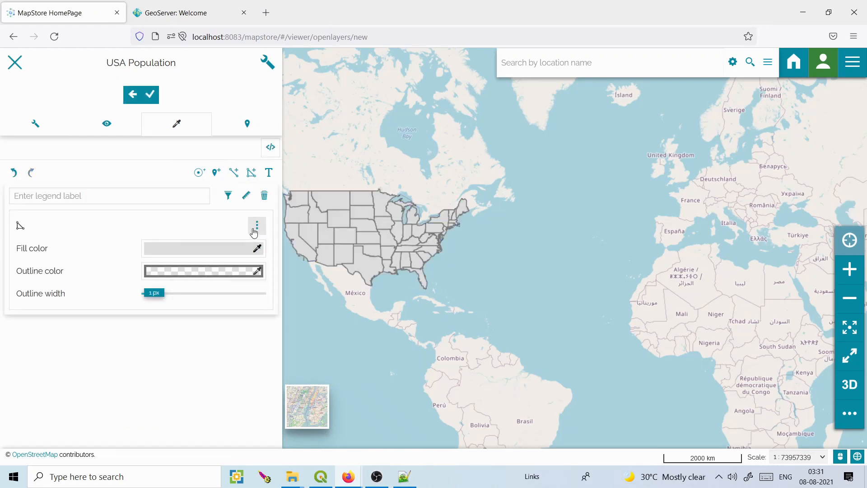
pyautogui.click(255, 225)
pyautogui.click(236, 256)
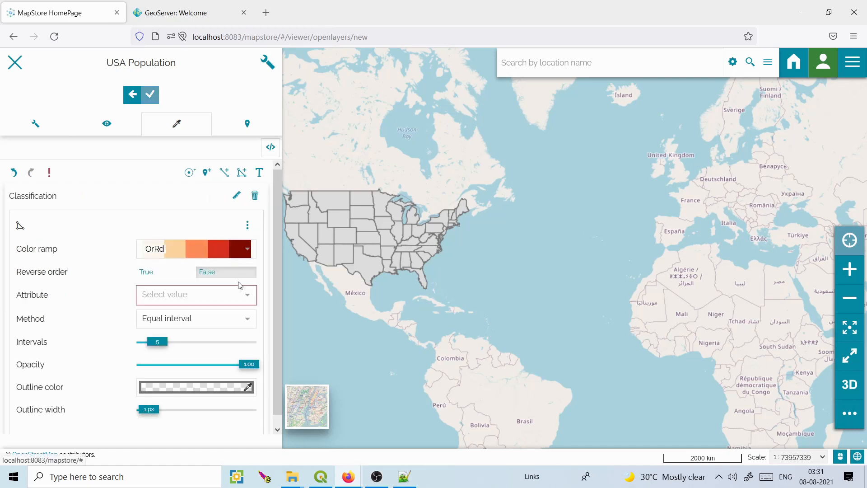
pyautogui.click(250, 298)
pyautogui.scroll(-4, 249, 324)
pyautogui.click(203, 343)
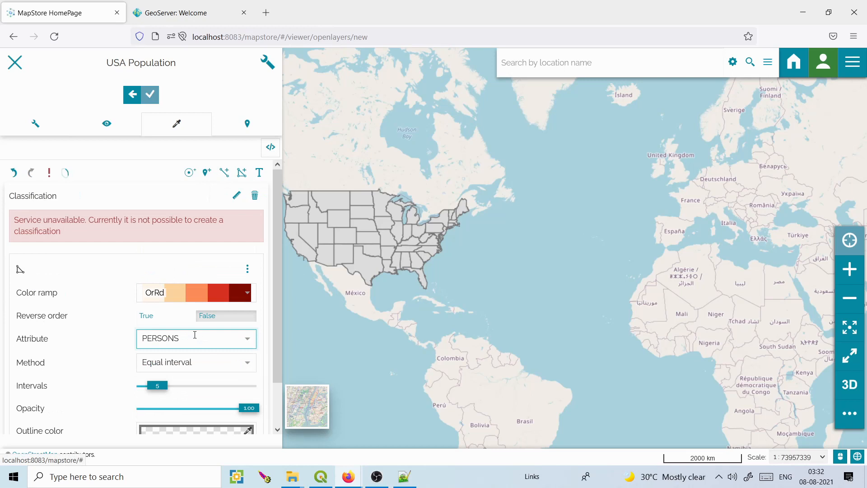
pyautogui.moveTo(41, 220); pyautogui.dragTo(119, 221)
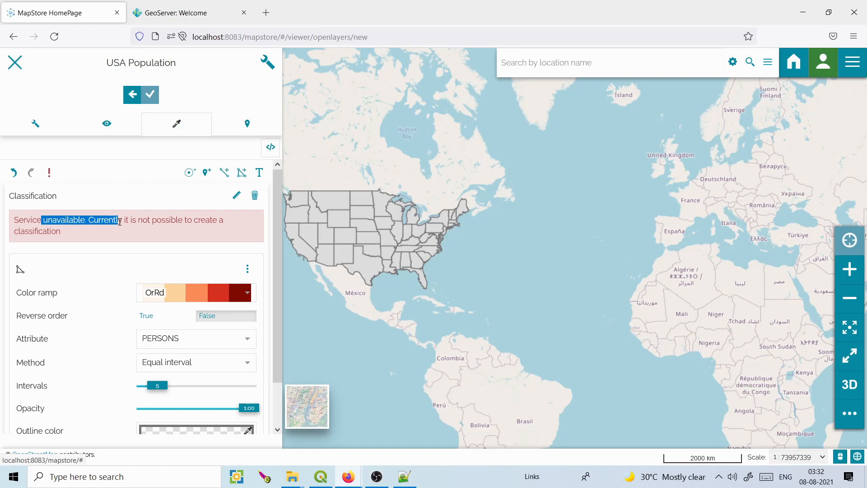
pyautogui.click(16, 63)
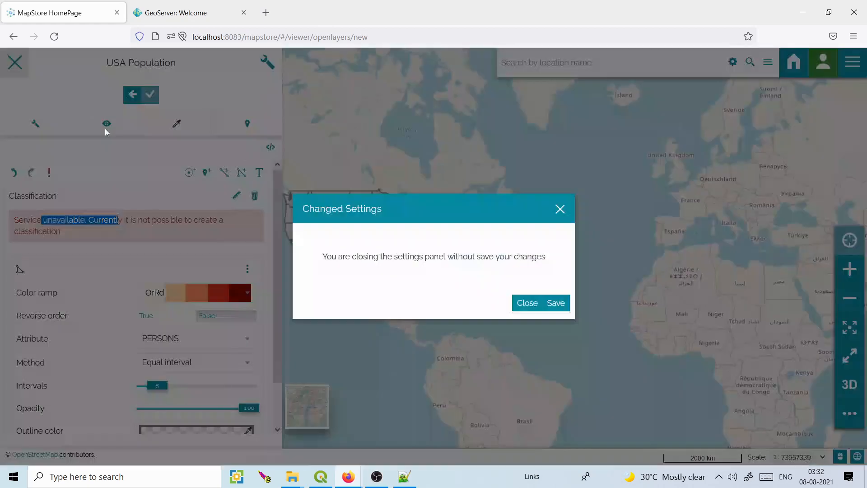
# Discard the unsaved style changes and try adding a Counter widget for the layer.
pyautogui.click(539, 305)
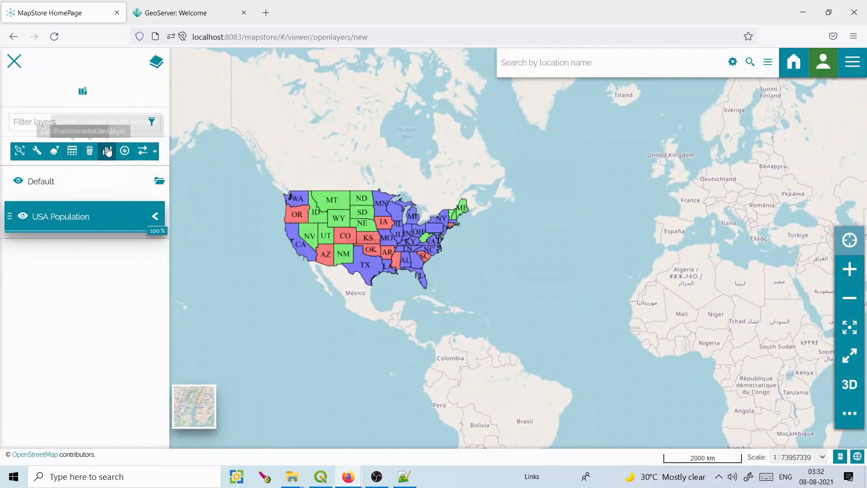
pyautogui.click(107, 151)
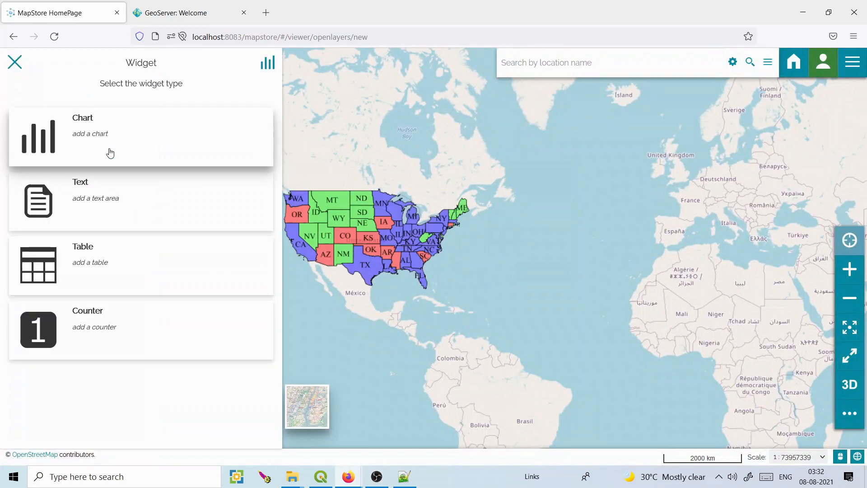
pyautogui.click(96, 315)
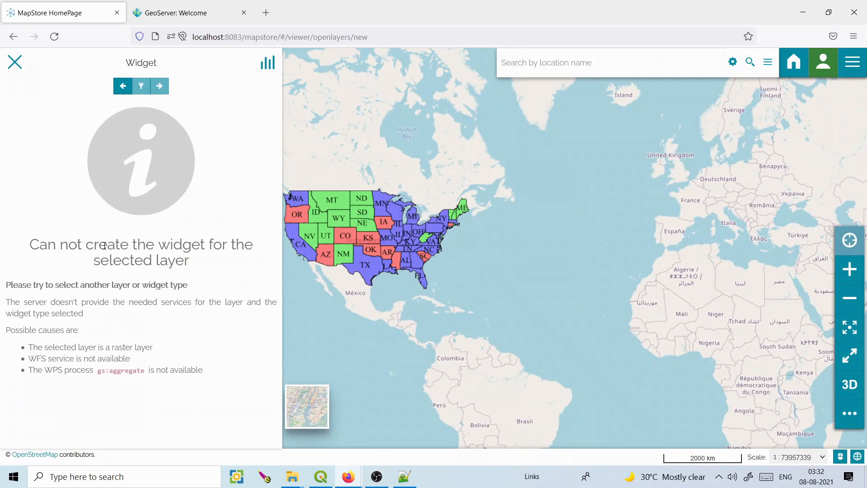
pyautogui.moveTo(51, 243); pyautogui.dragTo(173, 238)
pyautogui.click(180, 263)
# Search the web for 'geoserver', open the GeoServer download page, and return to the local welcome tab.
pyautogui.click(266, 13)
pyautogui.click(264, 34)
pyautogui.write('geoserver')
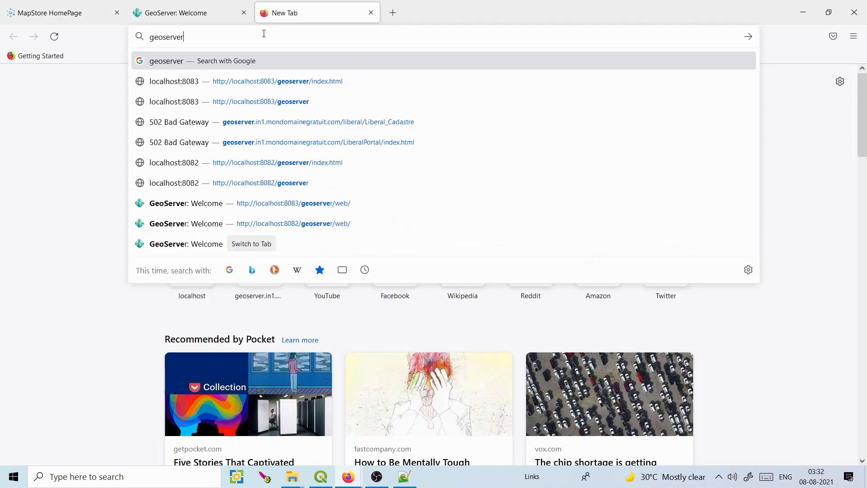
pyautogui.press('Return')
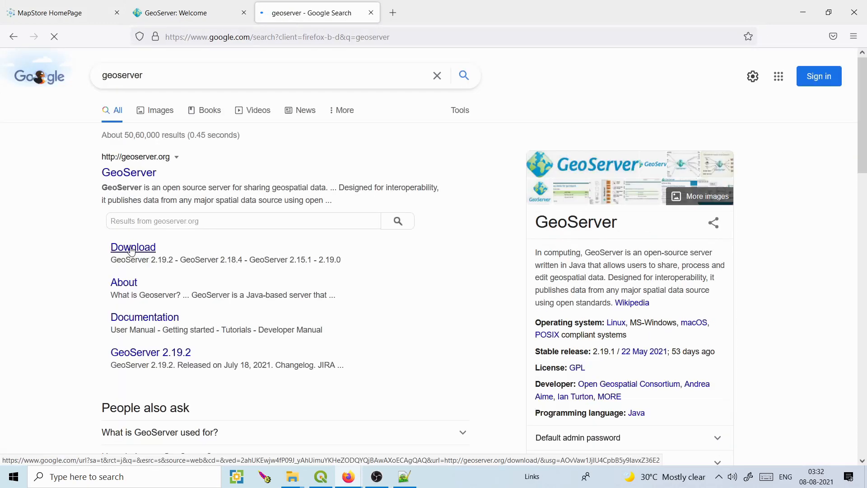
pyautogui.click(131, 249)
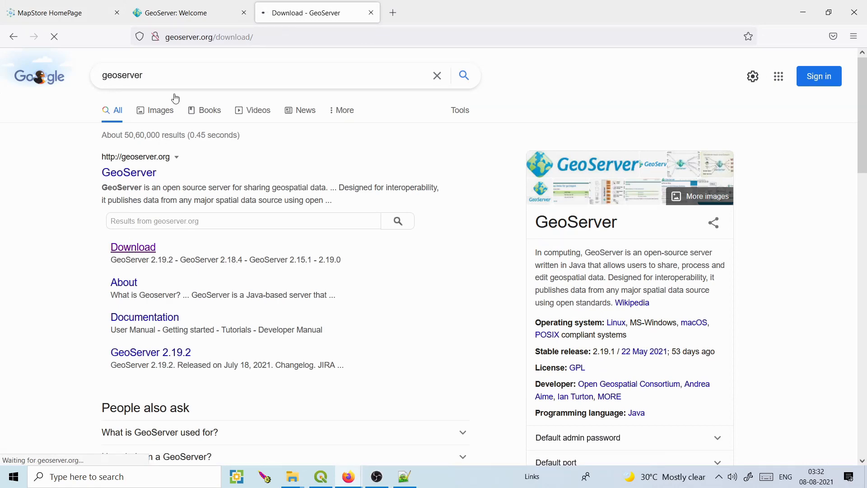
pyautogui.click(176, 12)
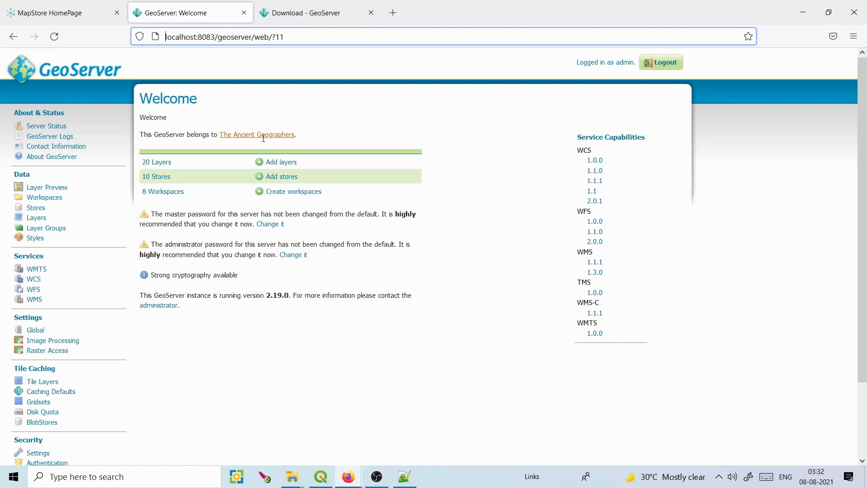
# Open the GeoServer 2.19.2 extensions list on SourceForge and check the local server version, 2.19.0.
pyautogui.hotkey('ctrl', 'Tab')
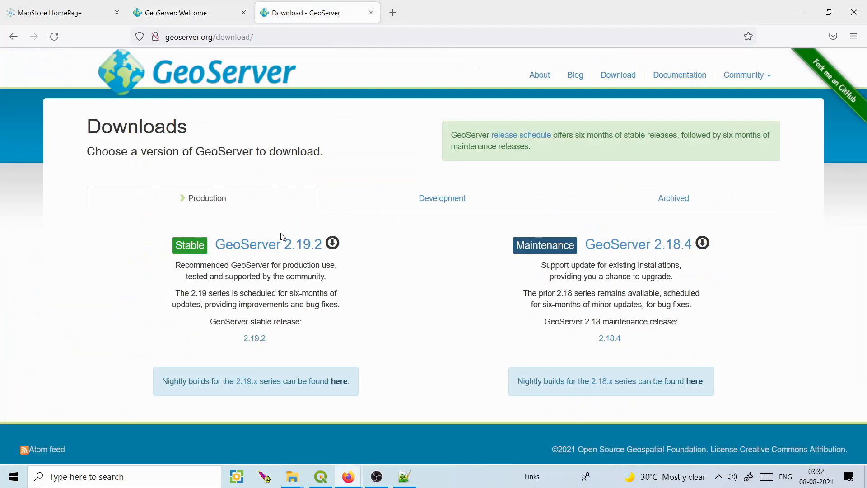
pyautogui.click(267, 245)
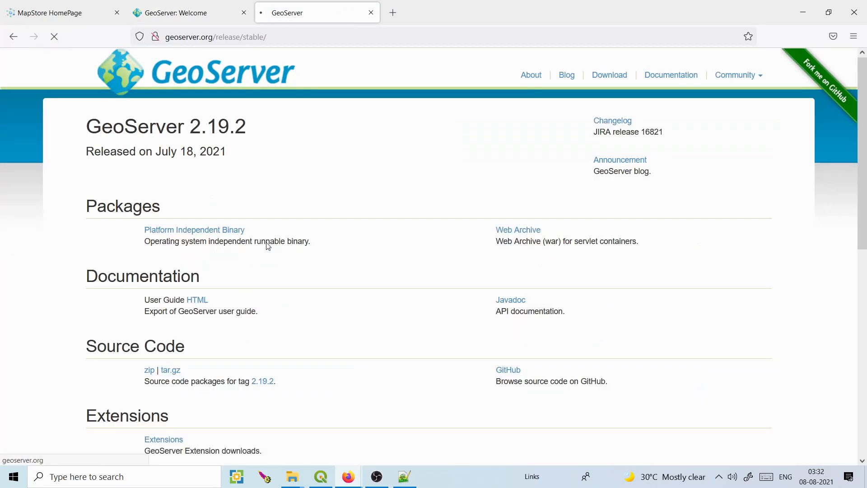
pyautogui.scroll(-3, 865, 177)
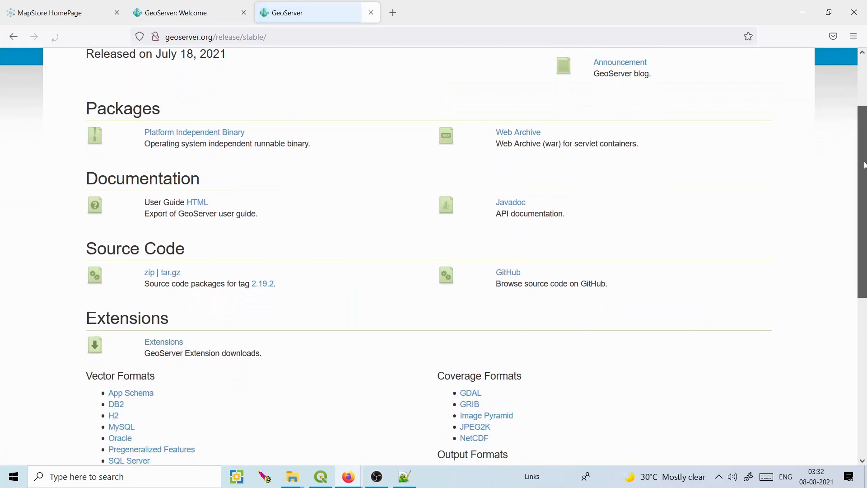
pyautogui.click(164, 320)
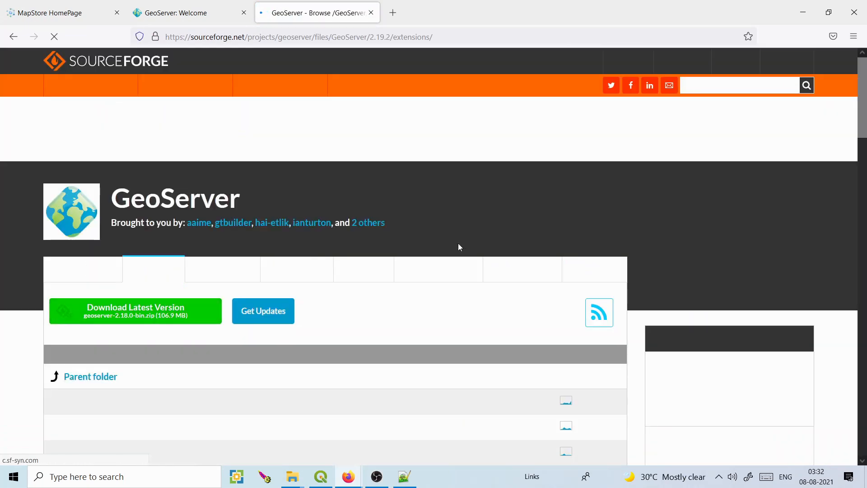
pyautogui.scroll(-5, 459, 247)
pyautogui.moveTo(866, 158); pyautogui.dragTo(866, 103)
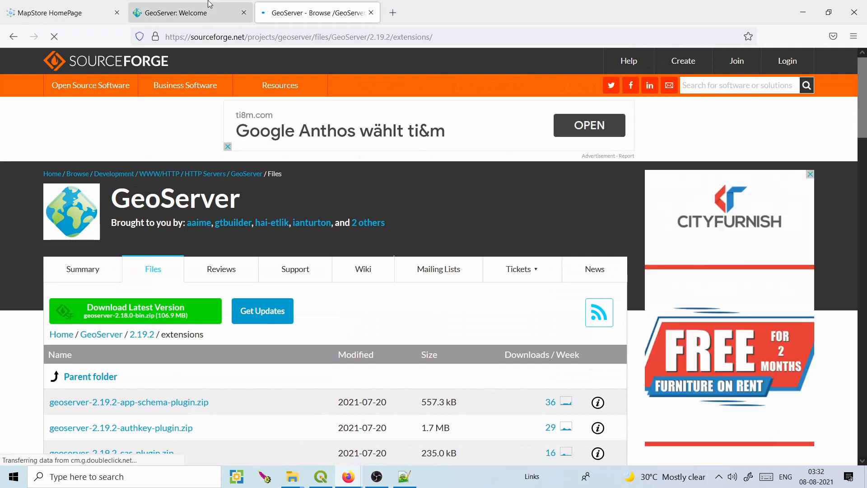
pyautogui.click(209, 4)
pyautogui.click(269, 295)
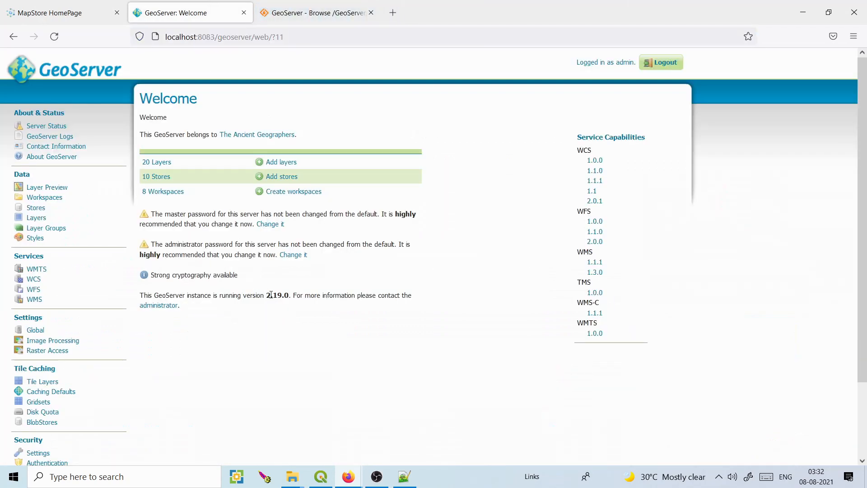
# Change the SourceForge address from 2.19.2 to 2.19.0, browse the plugins, and bring up Downloads.
pyautogui.click(312, 12)
pyautogui.moveTo(326, 37); pyautogui.dragTo(359, 37)
pyautogui.click(375, 36)
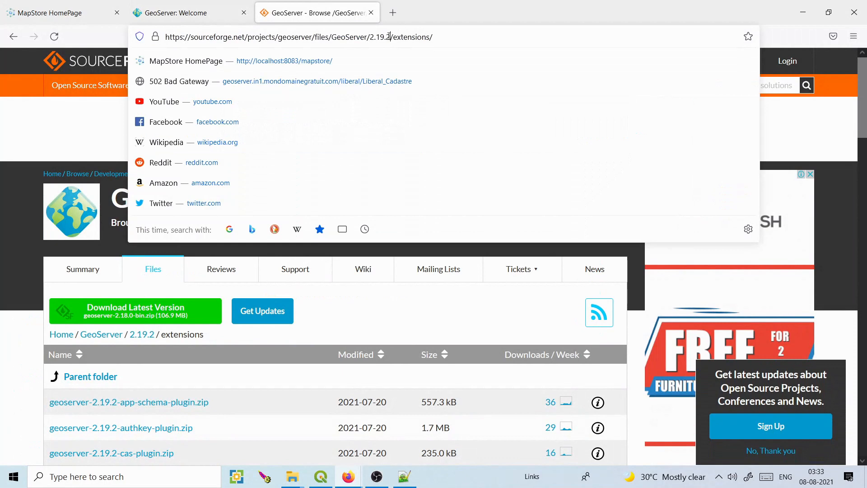
pyautogui.write('0')
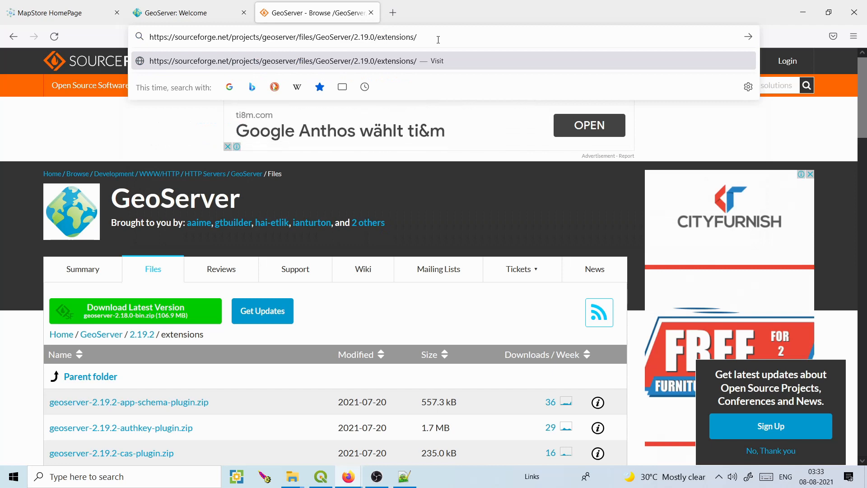
pyautogui.press('Return')
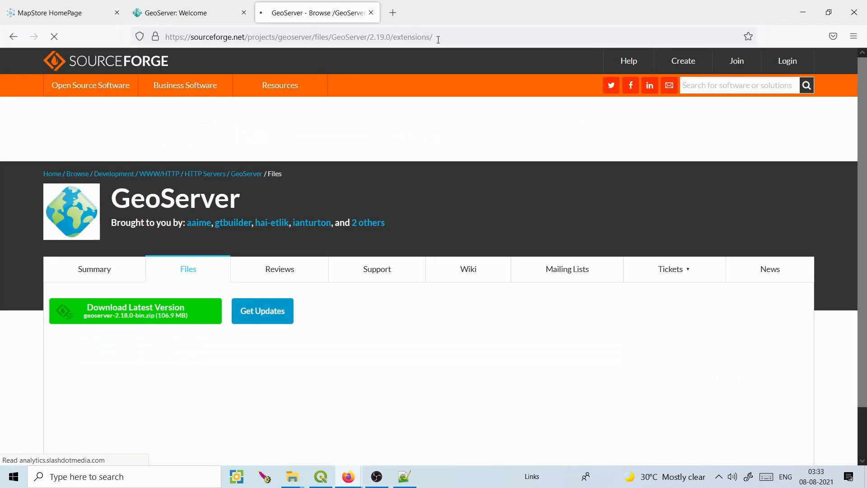
pyautogui.moveTo(862, 124); pyautogui.dragTo(864, 337)
pyautogui.scroll(1, 248, 290)
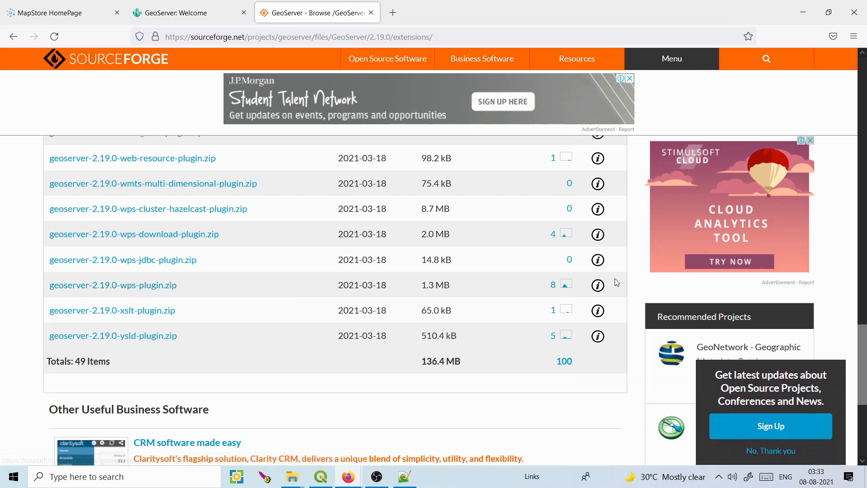
pyautogui.moveTo(863, 372); pyautogui.dragTo(863, 328)
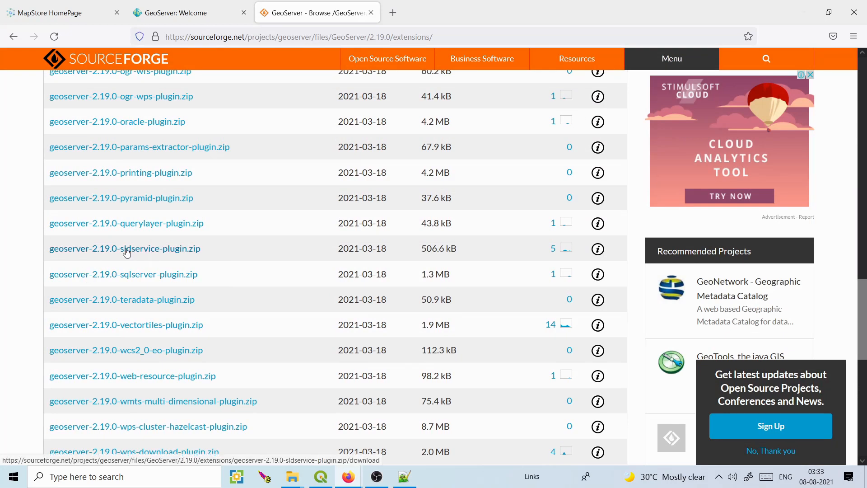
pyautogui.click(291, 478)
pyautogui.click(198, 423)
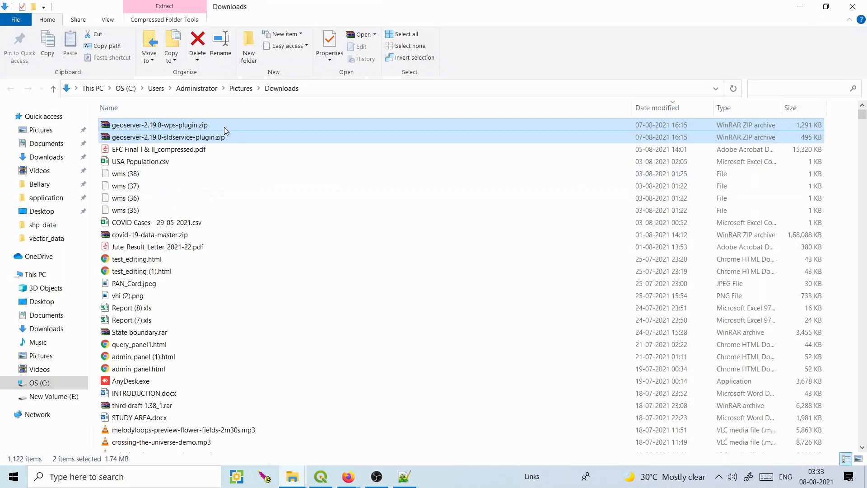
# Select both the geoserver-2.19.0 sldservice and wps plugin zips and reveal the hidden tray icons.
pyautogui.click(229, 132)
pyautogui.click(218, 129)
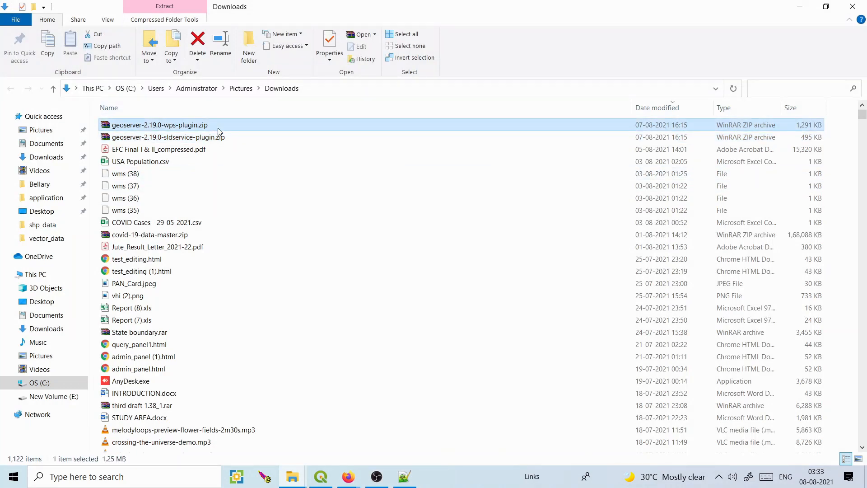
pyautogui.click(214, 143)
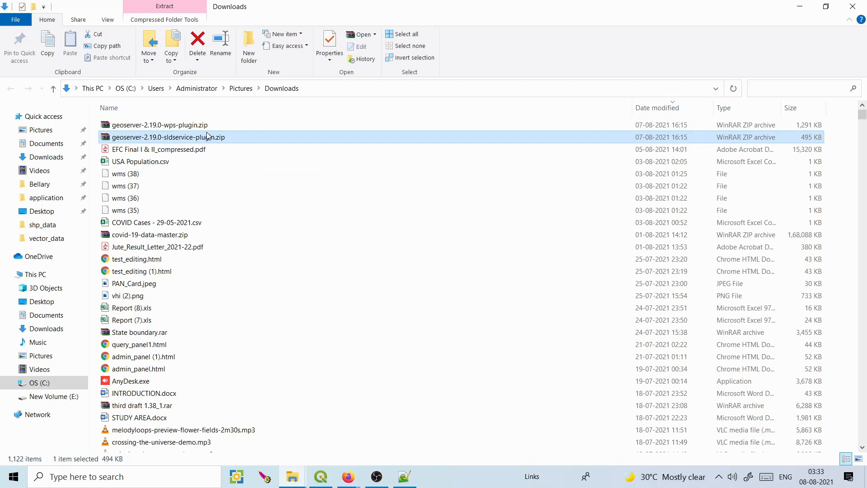
pyautogui.keyDown('ctrl'); pyautogui.click(206, 129); pyautogui.keyUp('ctrl')
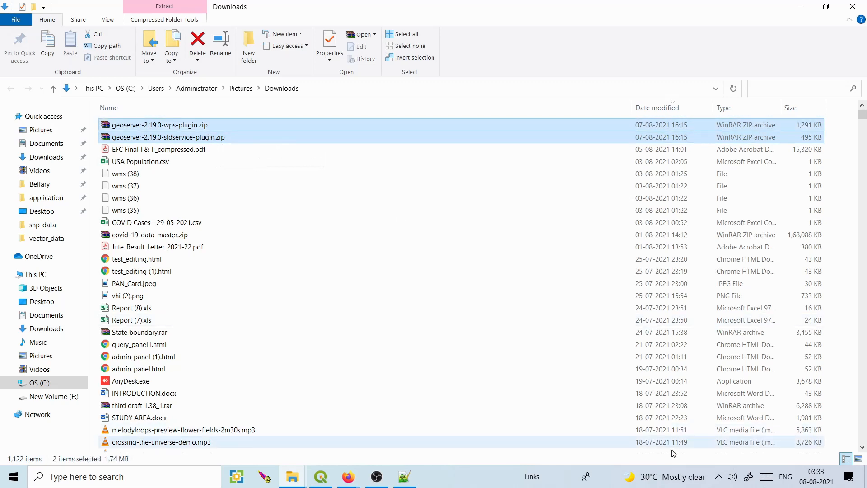
pyautogui.click(719, 477)
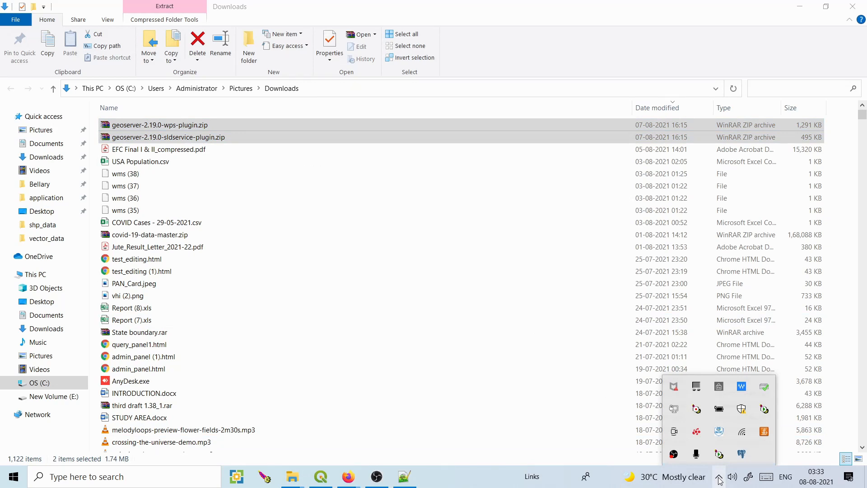
# Stop the Tomcat9.05 service, then reselect the wps and sldservice plugin zips in Downloads.
pyautogui.doubleClick(721, 456)
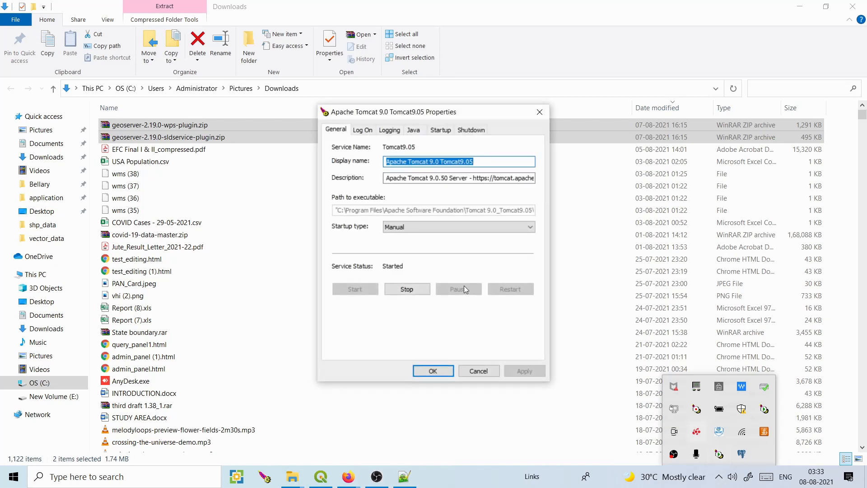
pyautogui.click(407, 289)
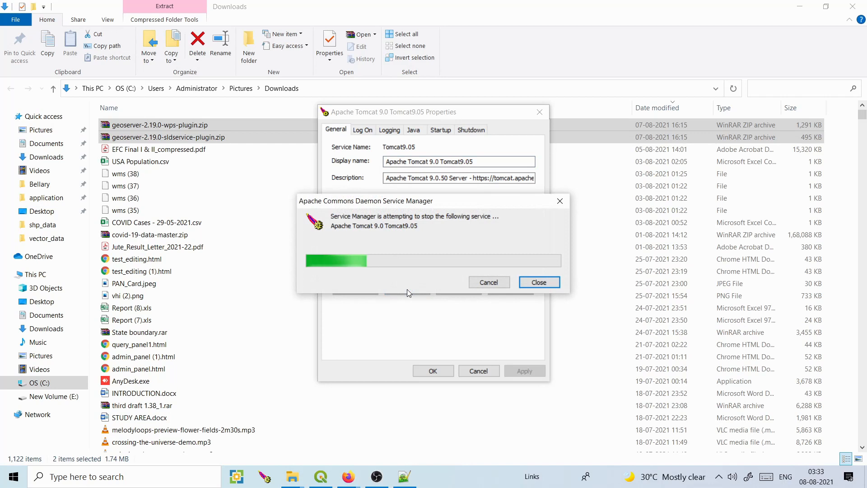
pyautogui.click(221, 137)
pyautogui.click(213, 128)
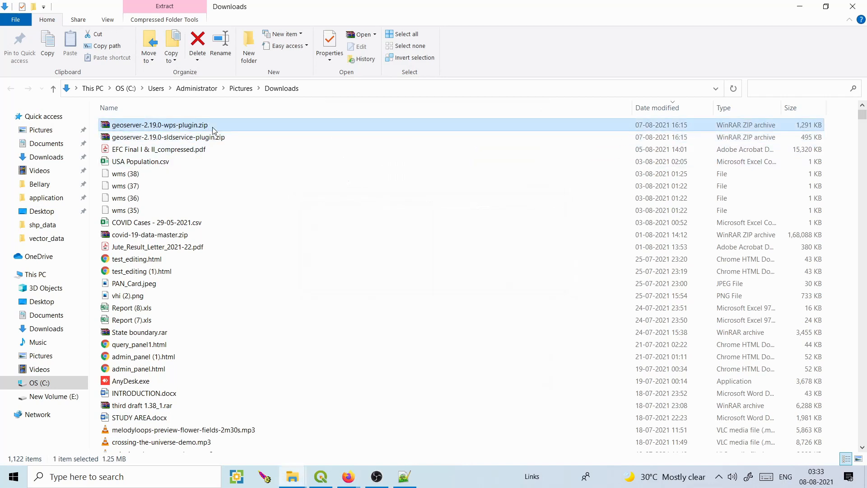
pyautogui.keyDown('ctrl'); pyautogui.click(213, 138); pyautogui.keyUp('ctrl')
# Cut both plugin zips and go to the Program Files folder.
pyautogui.hotkey('ctrl', 'x')
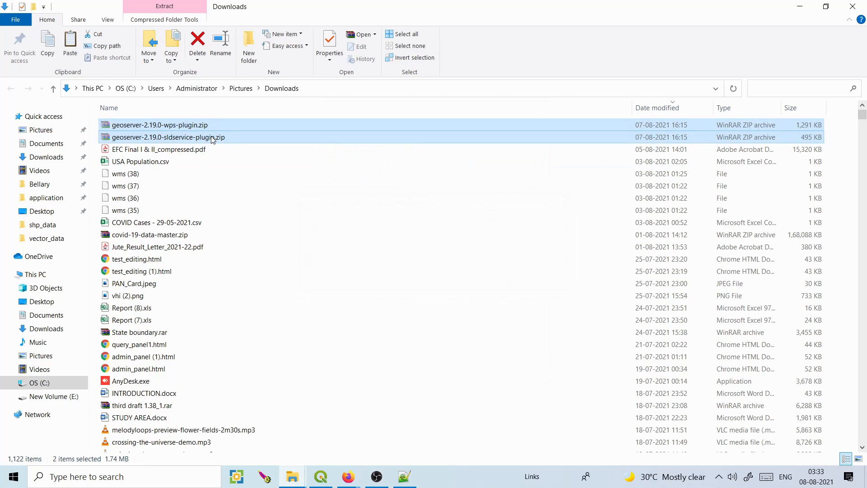
pyautogui.click(71, 398)
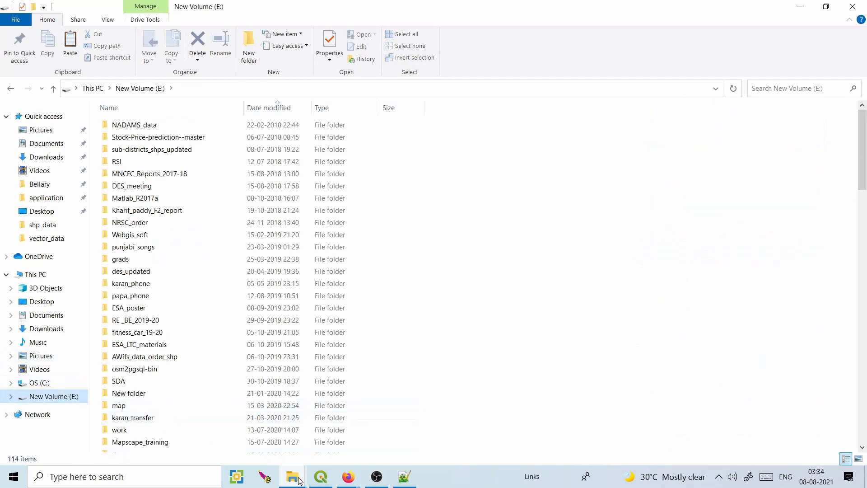
pyautogui.moveTo(299, 480)
pyautogui.click(291, 420)
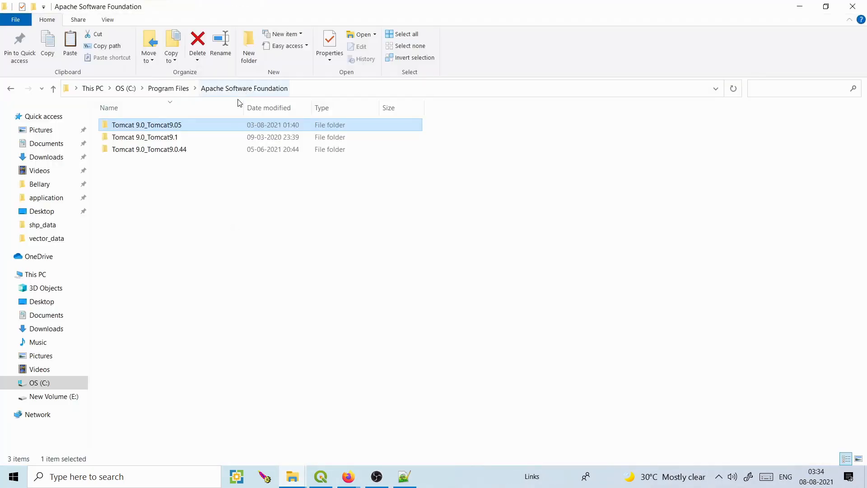
pyautogui.click(177, 90)
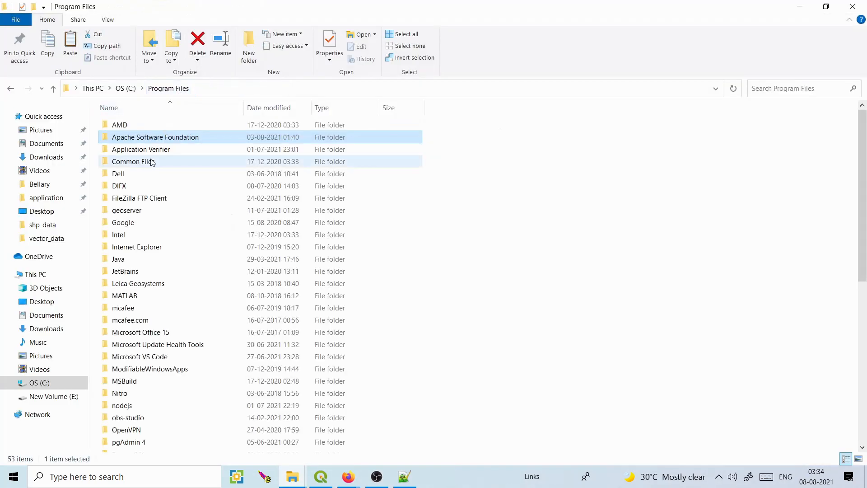
# Open Apache Software Foundation\Tomcat 9.0_Tomcat9.05\webapps\geoserver\WEB-INF\lib.
pyautogui.doubleClick(140, 137)
pyautogui.doubleClick(139, 129)
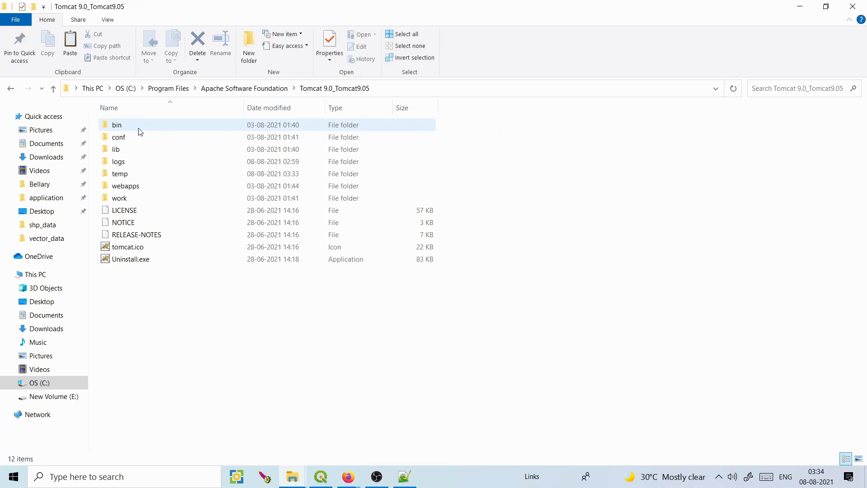
pyautogui.doubleClick(132, 187)
pyautogui.click(149, 154)
pyautogui.doubleClick(149, 154)
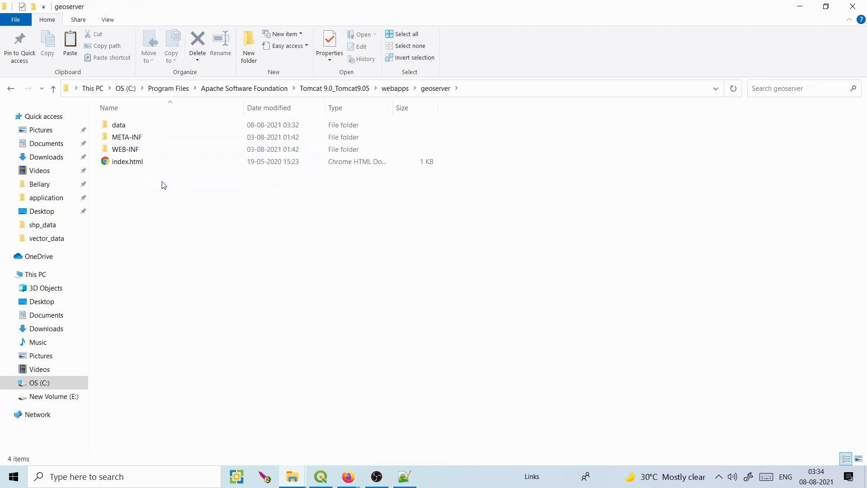
pyautogui.doubleClick(134, 149)
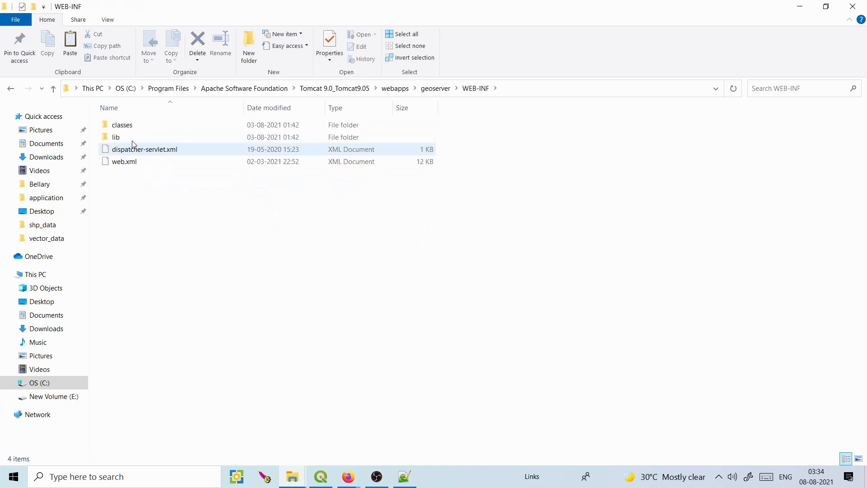
pyautogui.doubleClick(133, 137)
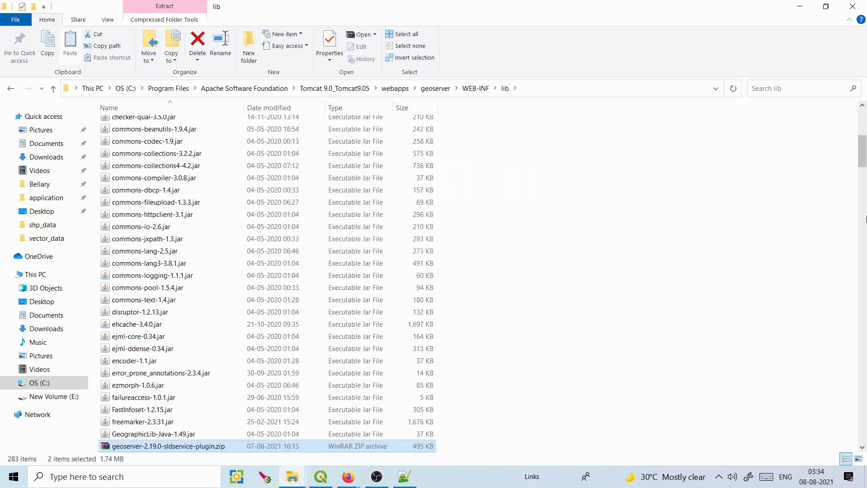
# Extract the sldservice and wps plugin zips into lib, replacing all existing files.
pyautogui.scroll(-5, 768, 144)
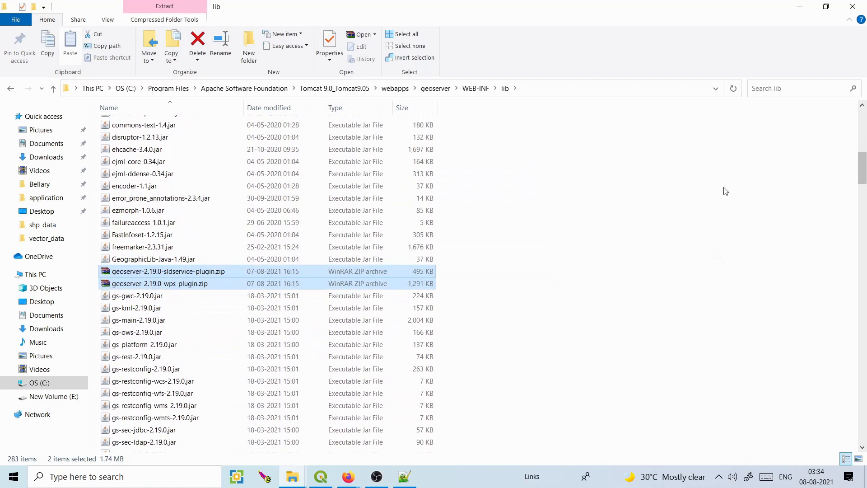
pyautogui.click(725, 189)
pyautogui.click(204, 272)
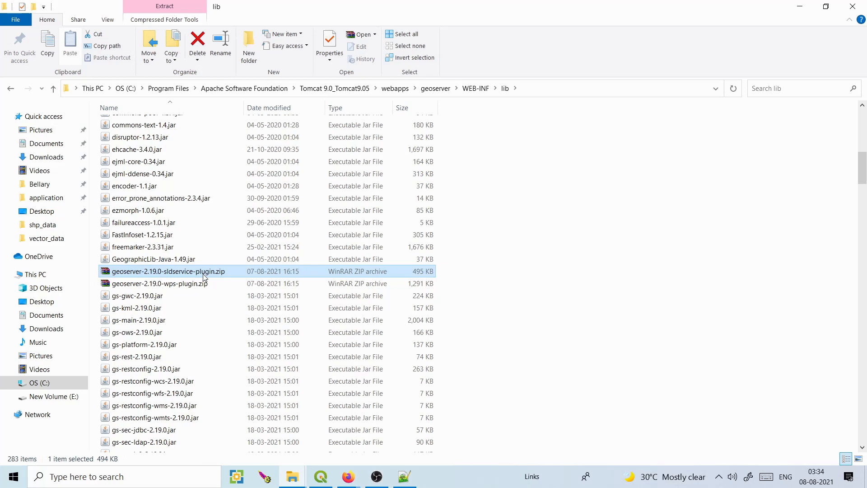
pyautogui.rightClick(203, 274)
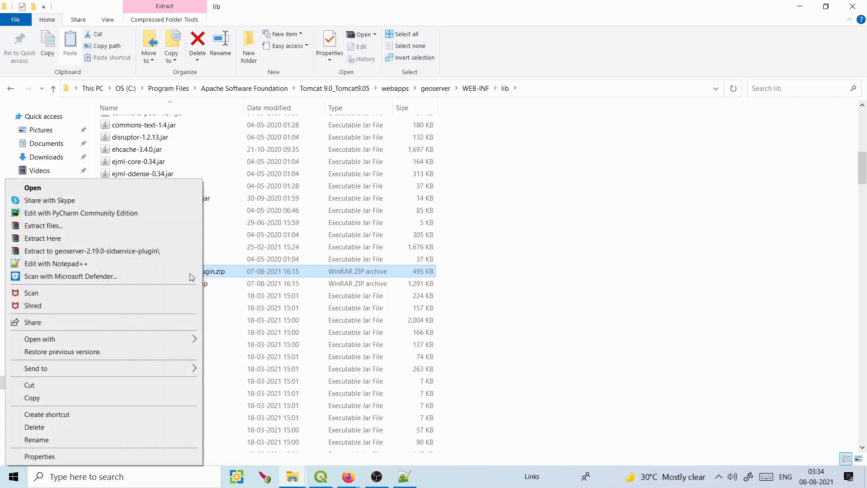
pyautogui.click(150, 242)
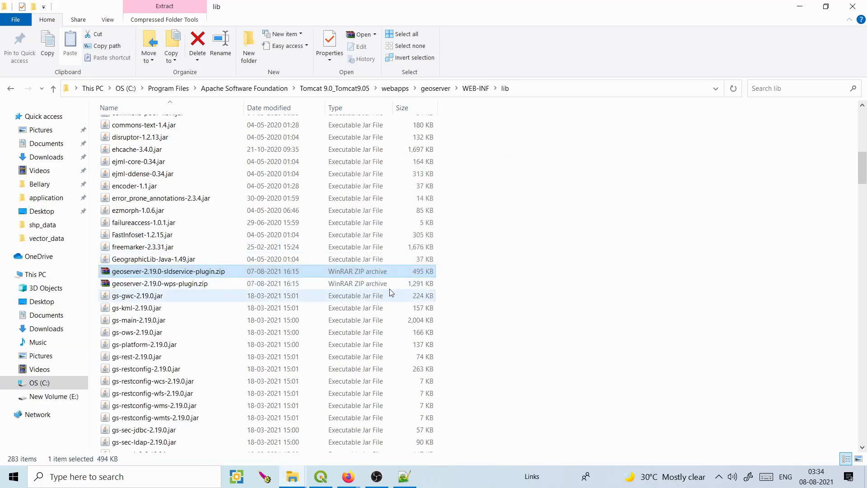
pyautogui.rightClick(174, 286)
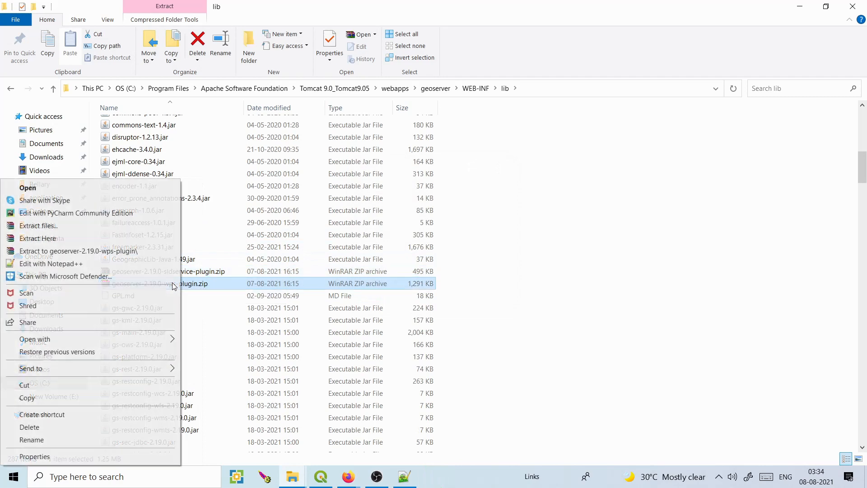
pyautogui.click(131, 239)
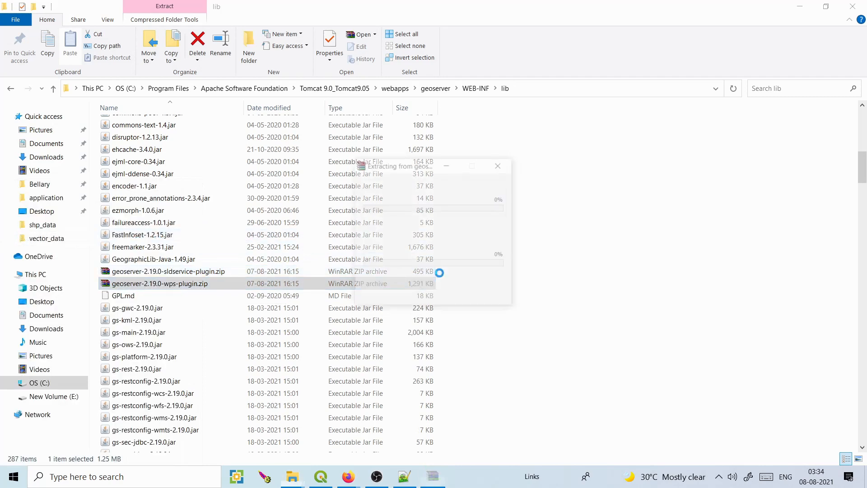
pyautogui.click(410, 295)
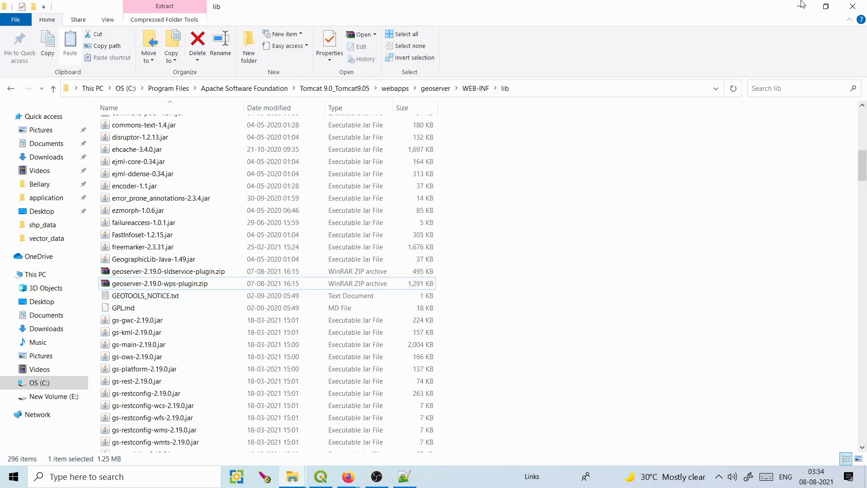
pyautogui.click(53, 396)
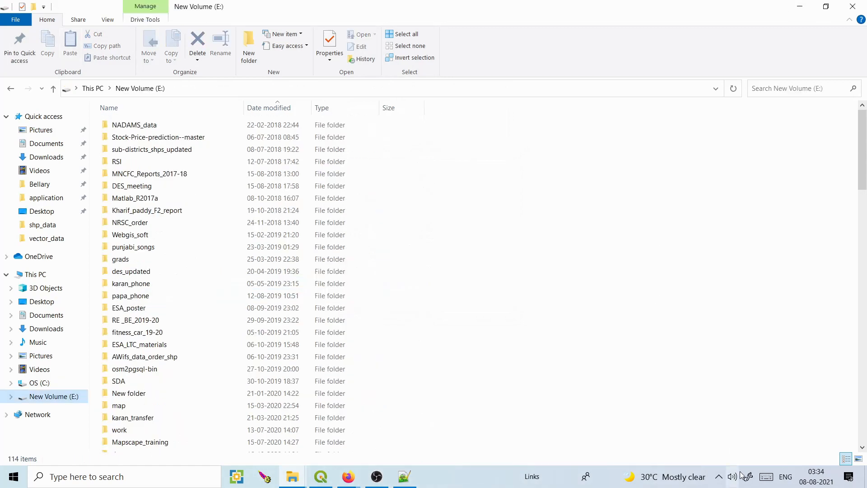
# Open the Tomcat properties, then close the browser holding the GeoServer and MapStore tabs.
pyautogui.click(719, 477)
pyautogui.doubleClick(719, 454)
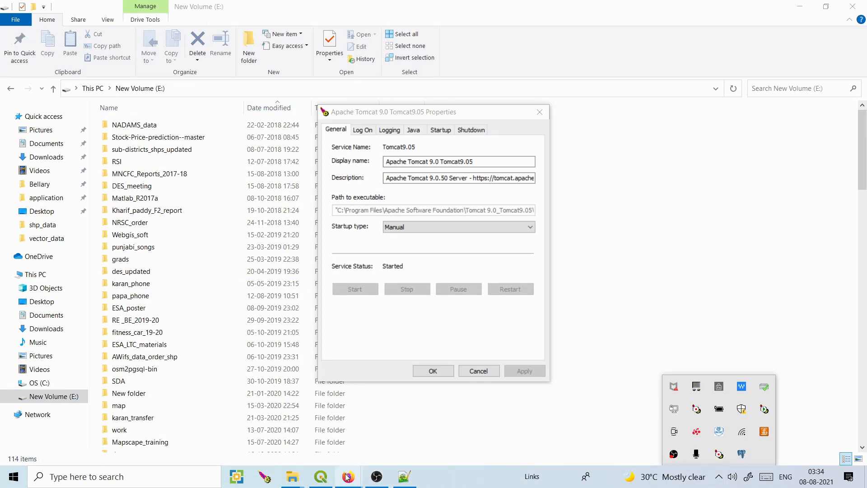
pyautogui.moveTo(347, 477)
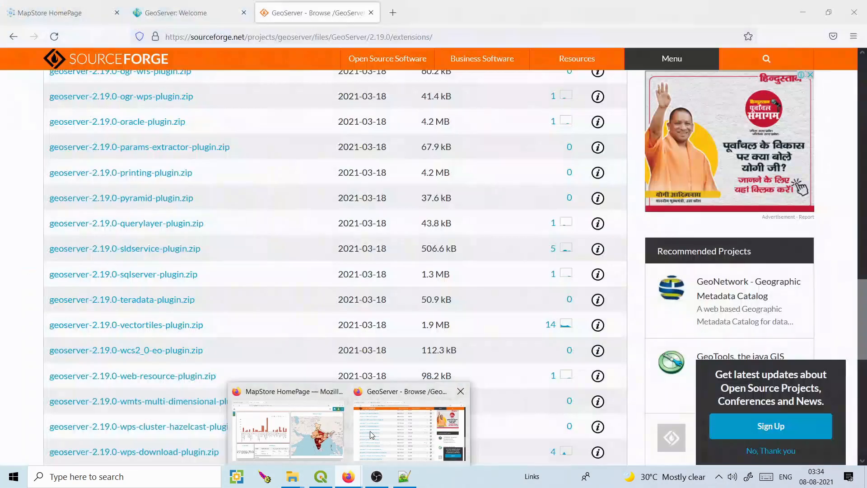
pyautogui.click(369, 431)
pyautogui.click(187, 5)
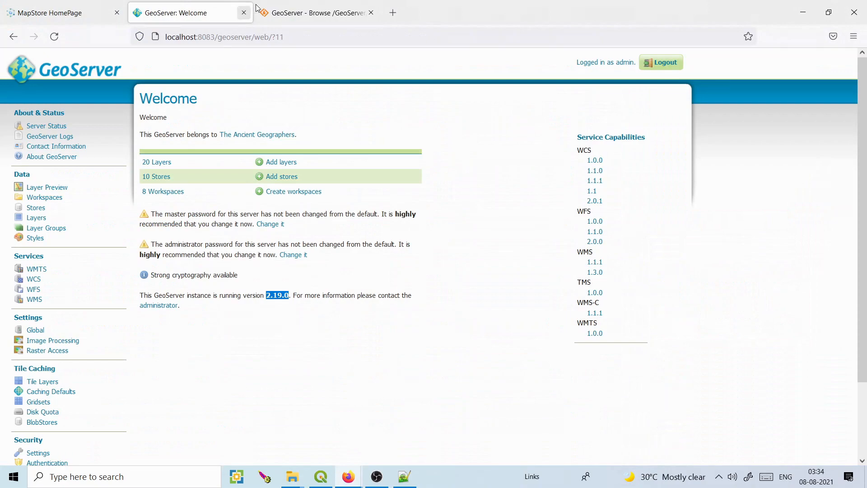
pyautogui.click(63, 13)
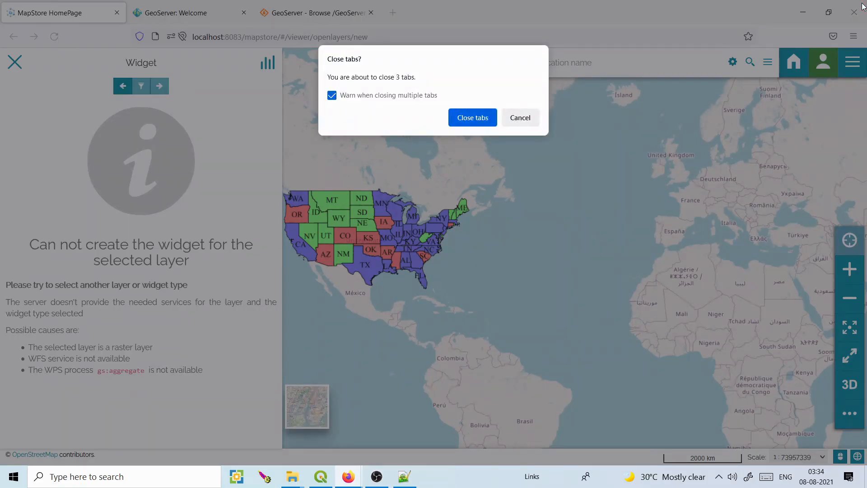
pyautogui.click(480, 121)
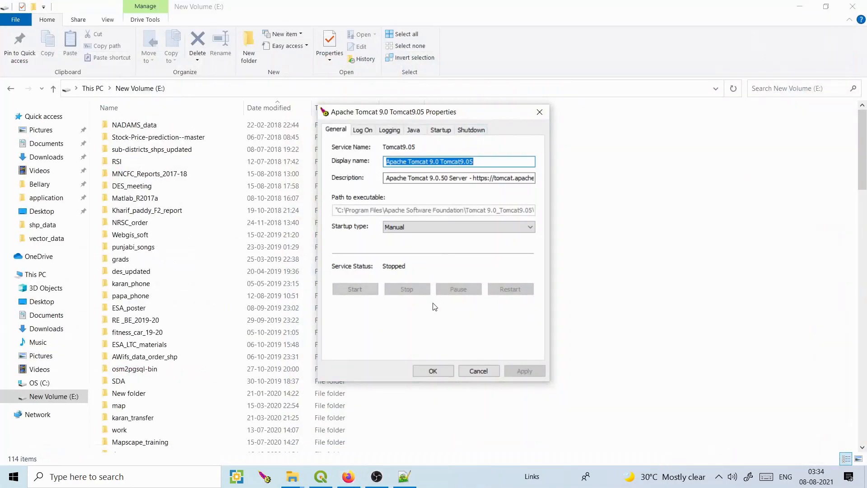
# Launch Firefox from Windows search.
pyautogui.click(200, 483)
pyautogui.write('firefox')
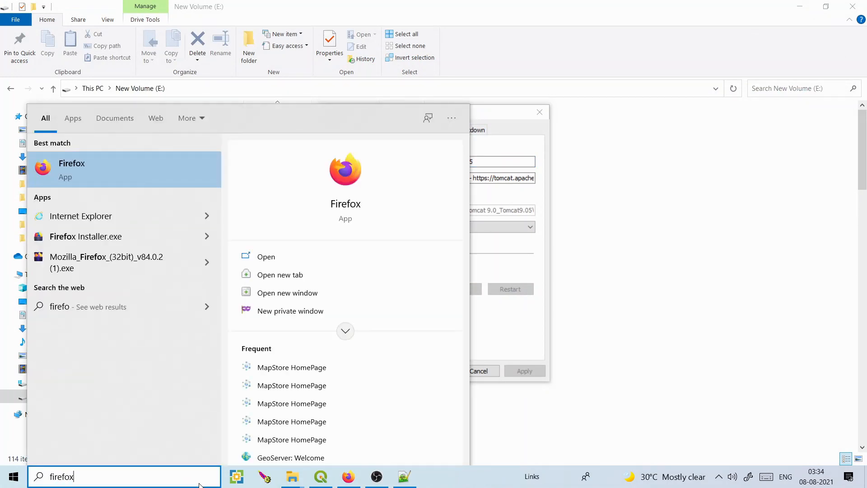
pyautogui.click(87, 166)
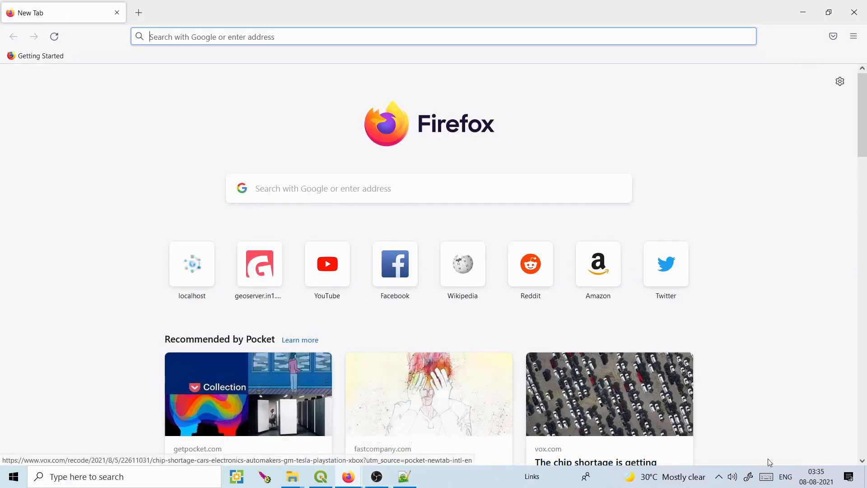
# Start the Tomcat9.05 service from the tray monitor's Properties dialog.
pyautogui.click(719, 477)
pyautogui.doubleClick(720, 454)
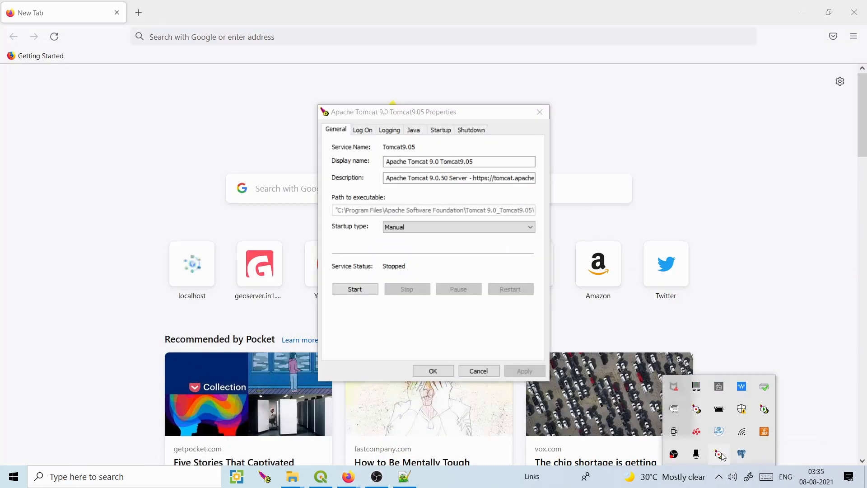
pyautogui.click(355, 289)
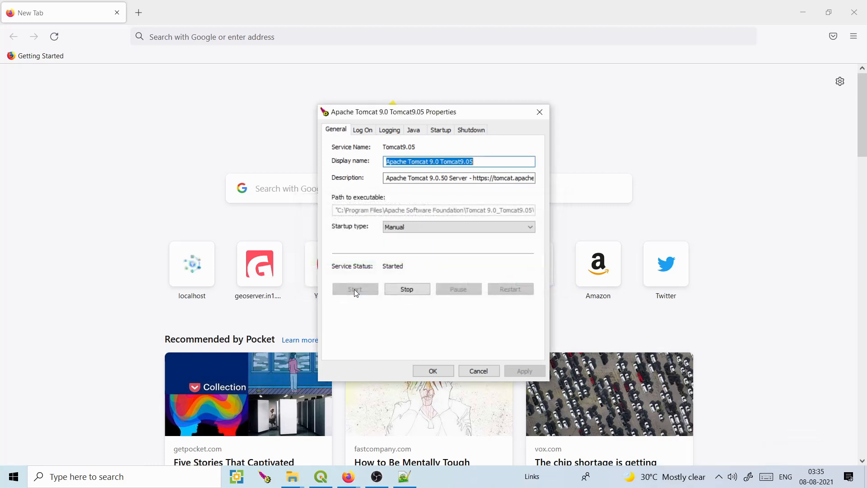
# Go to localhost:8083/mapstore and open the MapStore home page.
pyautogui.click(242, 43)
pyautogui.write('localhost:8083/')
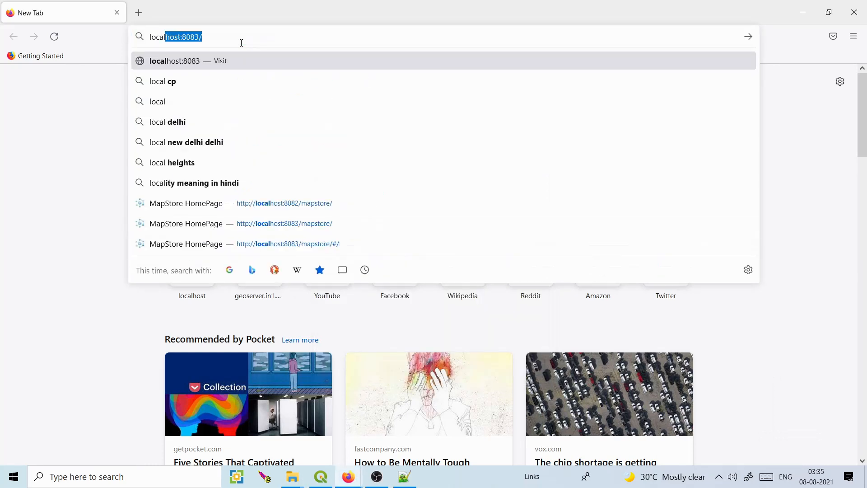
pyautogui.press('Right')
pyautogui.write('mapstore')
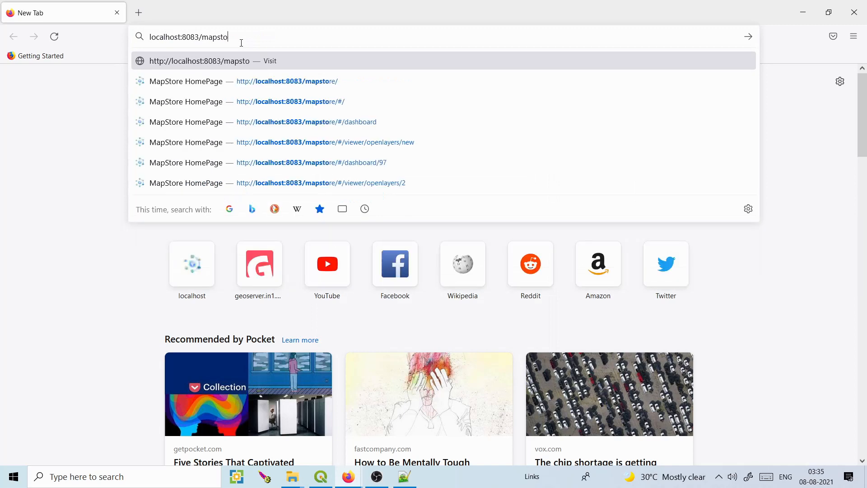
pyautogui.click(259, 82)
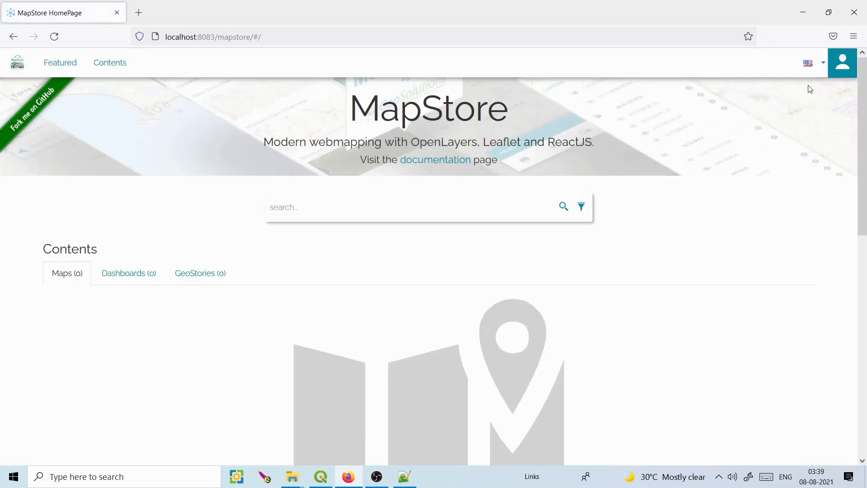
# Sign in to MapStore with the username and password, declining to save the login.
pyautogui.click(847, 73)
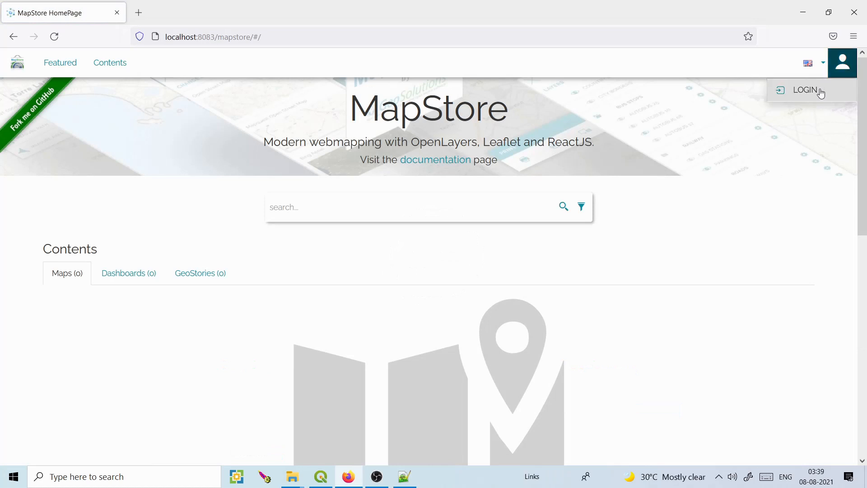
pyautogui.click(818, 90)
pyautogui.click(416, 199)
pyautogui.write('admin')
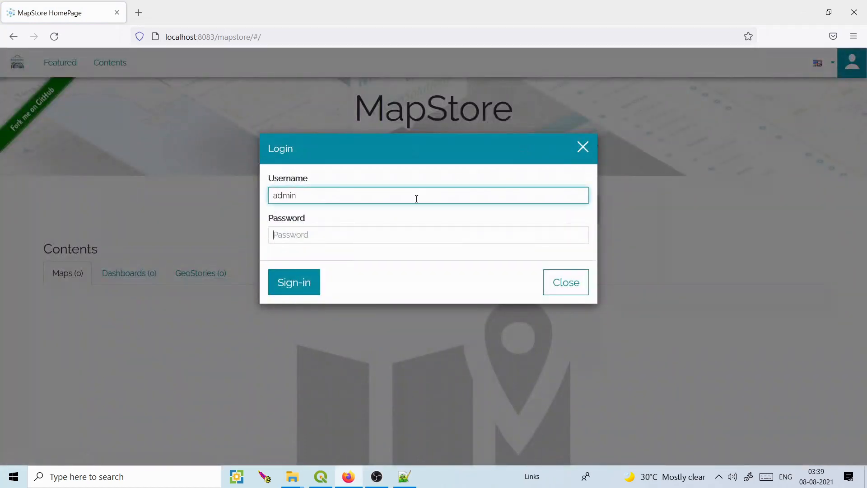
pyautogui.press('Tab')
pyautogui.write('a')
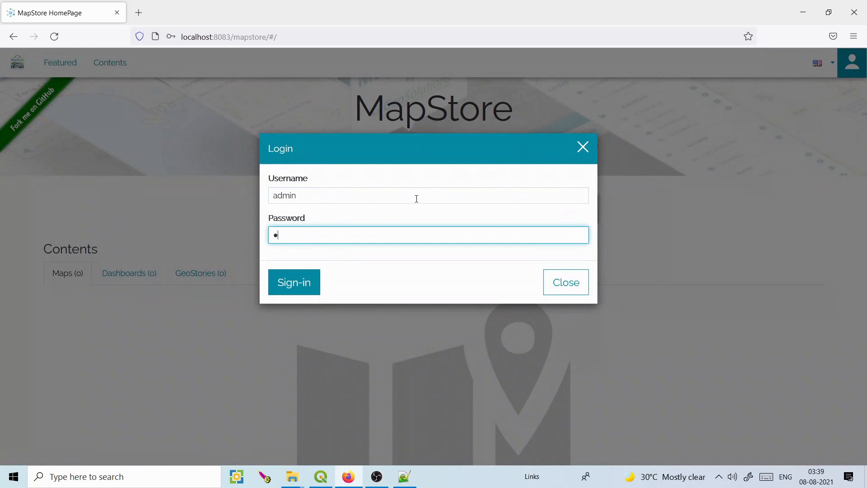
pyautogui.click(305, 279)
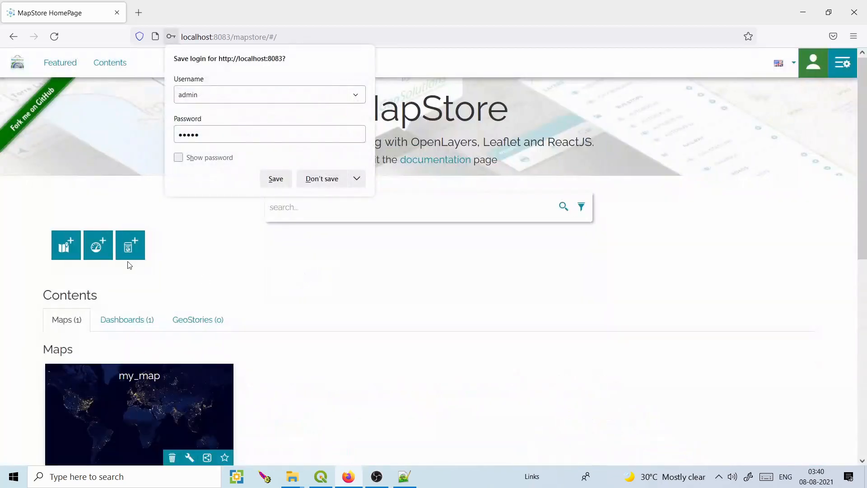
pyautogui.click(321, 179)
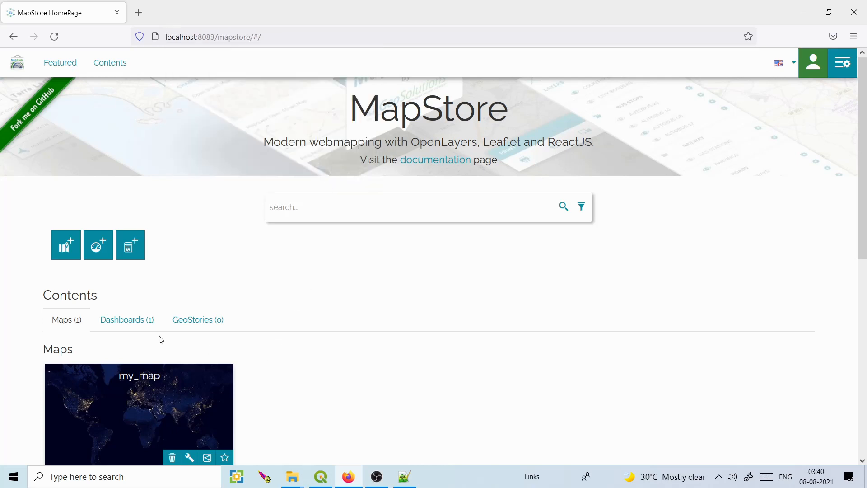
# Open the USA Population dashboard from the Dashboards list and skip the tutorial.
pyautogui.click(127, 321)
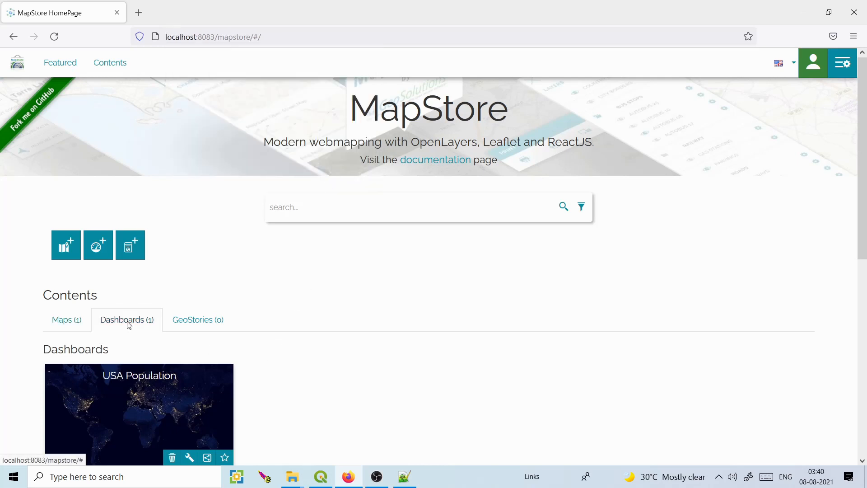
pyautogui.click(140, 391)
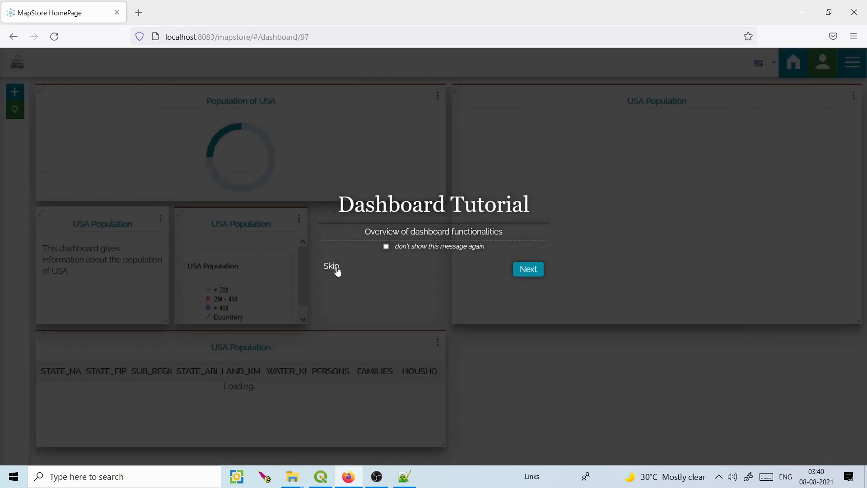
pyautogui.click(338, 268)
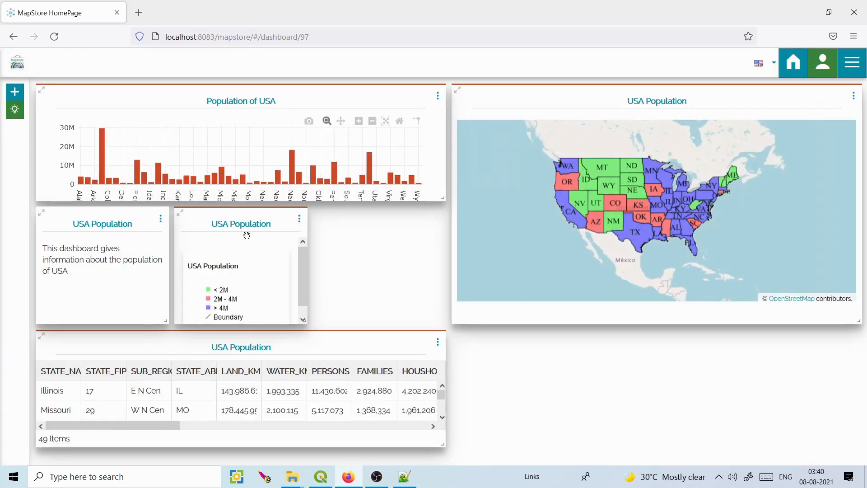
# Add a counter widget based on the USA Population layer.
pyautogui.click(15, 92)
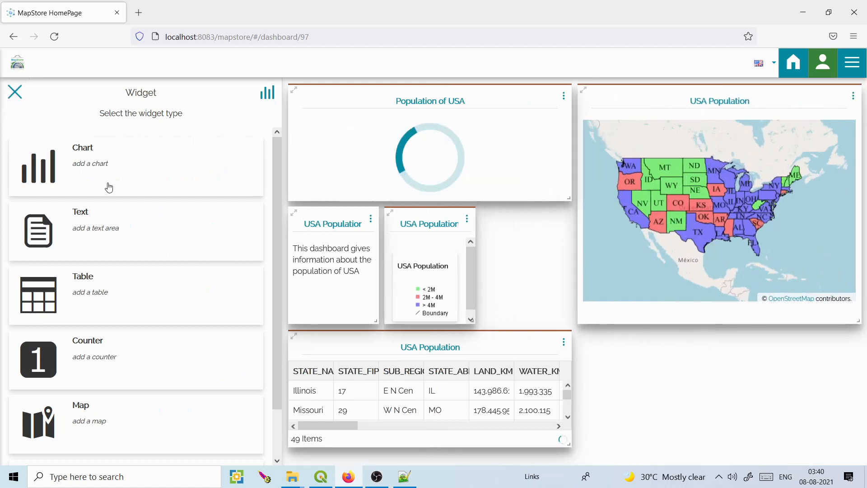
pyautogui.click(76, 357)
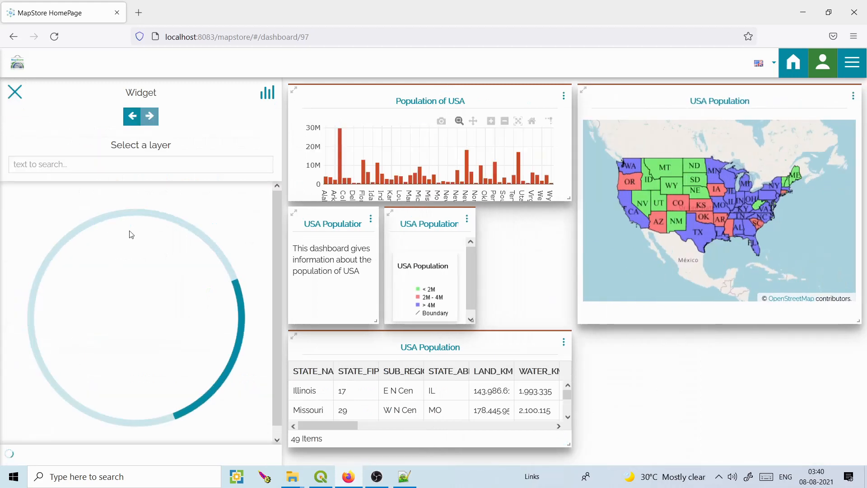
pyautogui.click(116, 166)
pyautogui.write('usa popula')
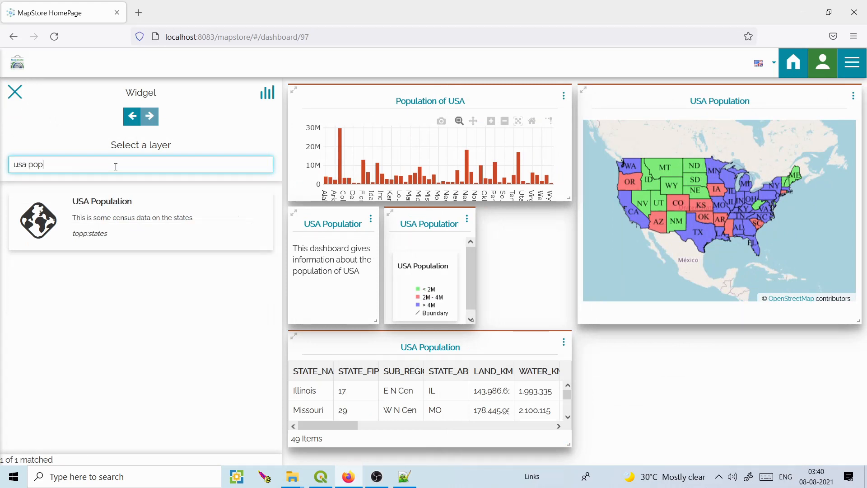
pyautogui.click(105, 202)
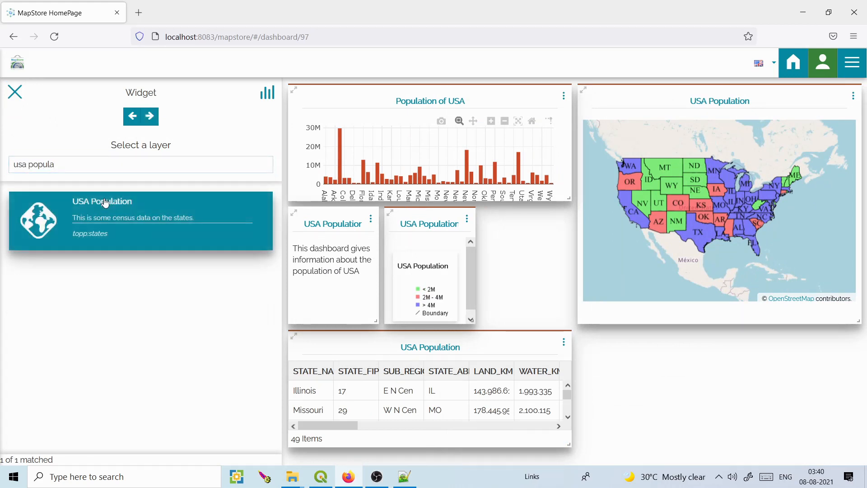
pyautogui.click(151, 117)
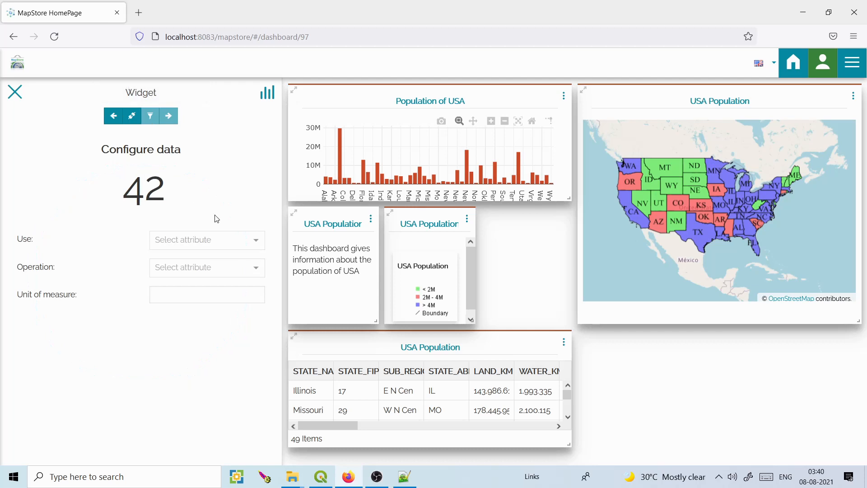
# Make the counter SUM the PERSONS attribute with unit 'persons'.
pyautogui.click(259, 243)
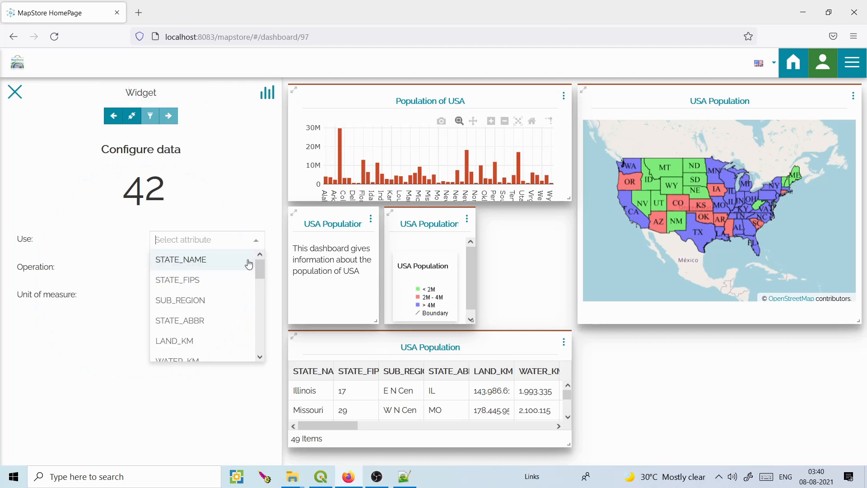
pyautogui.moveTo(259, 270); pyautogui.dragTo(259, 283)
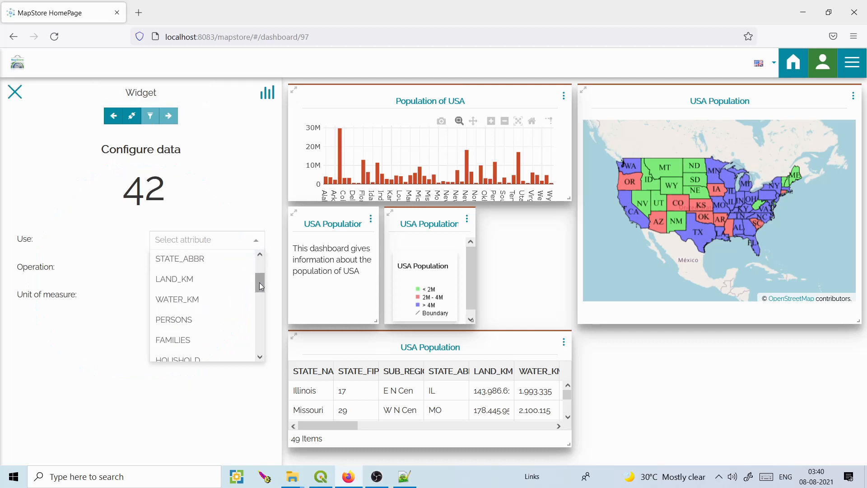
pyautogui.click(198, 321)
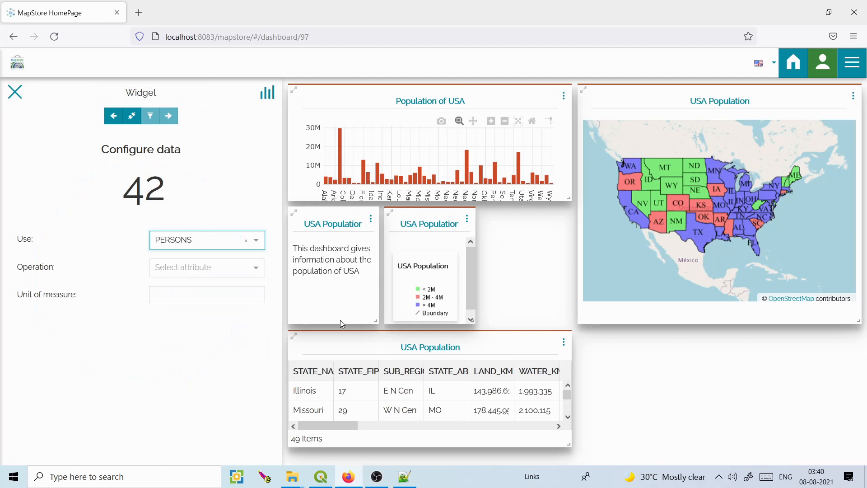
pyautogui.click(257, 240)
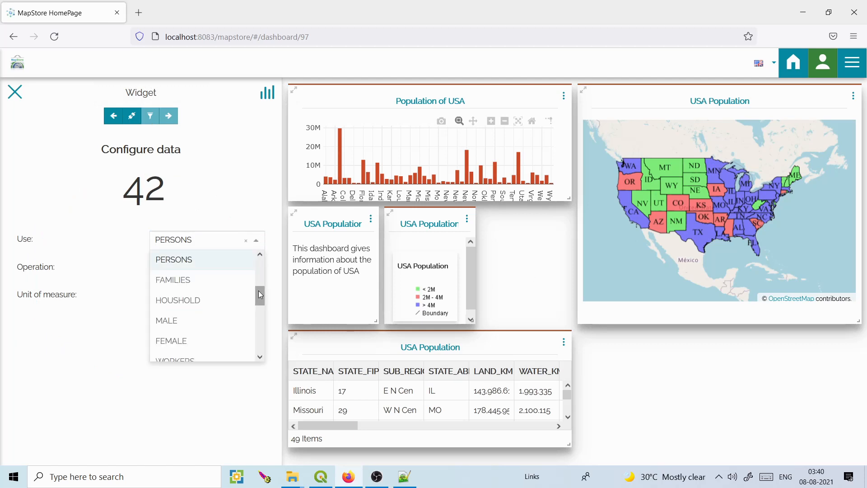
pyautogui.moveTo(260, 295); pyautogui.dragTo(260, 301)
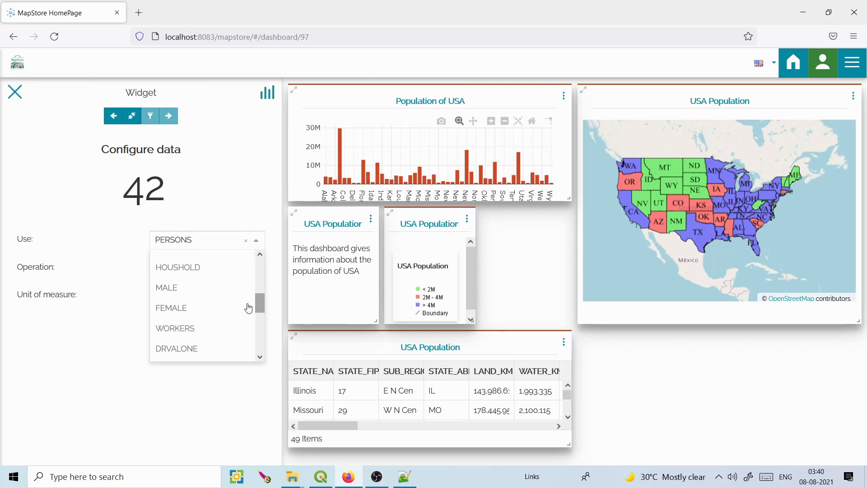
pyautogui.moveTo(261, 303); pyautogui.dragTo(236, 269)
pyautogui.scroll(-2, 257, 271)
pyautogui.click(192, 328)
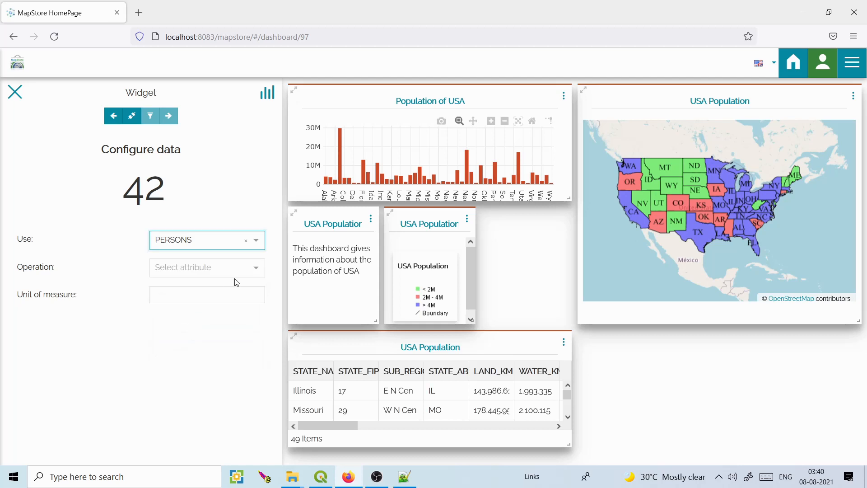
pyautogui.click(258, 268)
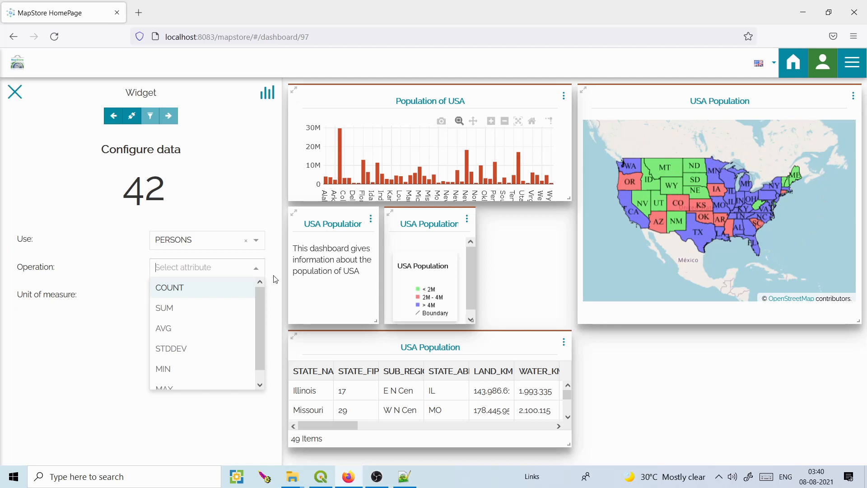
pyautogui.click(182, 309)
pyautogui.click(192, 351)
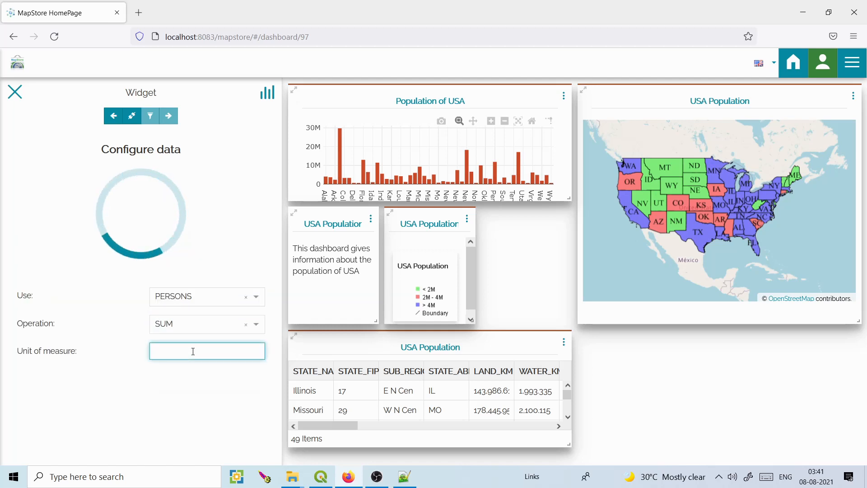
pyautogui.write('persons')
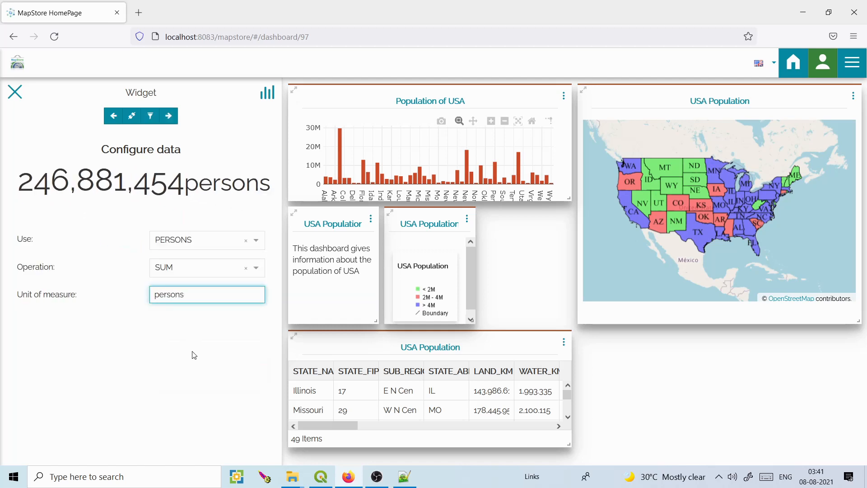
# Link the counter to the USA Population map, title it Population, and add it.
pyautogui.click(169, 116)
pyautogui.click(131, 115)
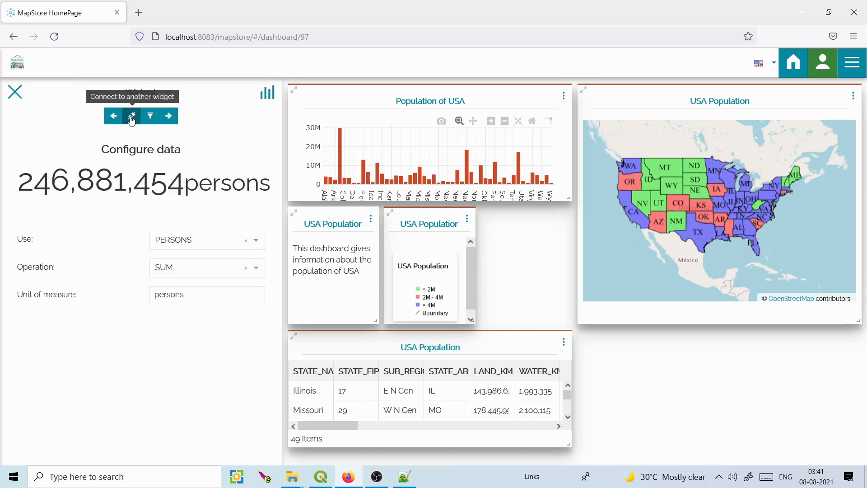
pyautogui.click(133, 119)
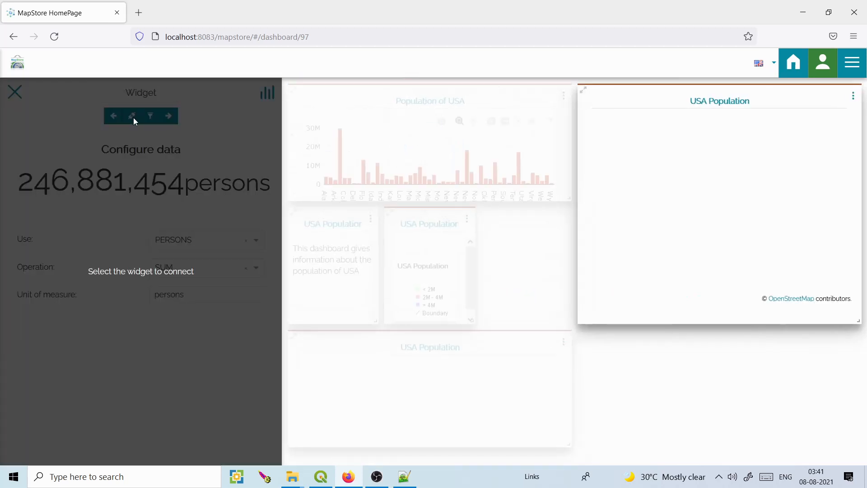
pyautogui.click(724, 103)
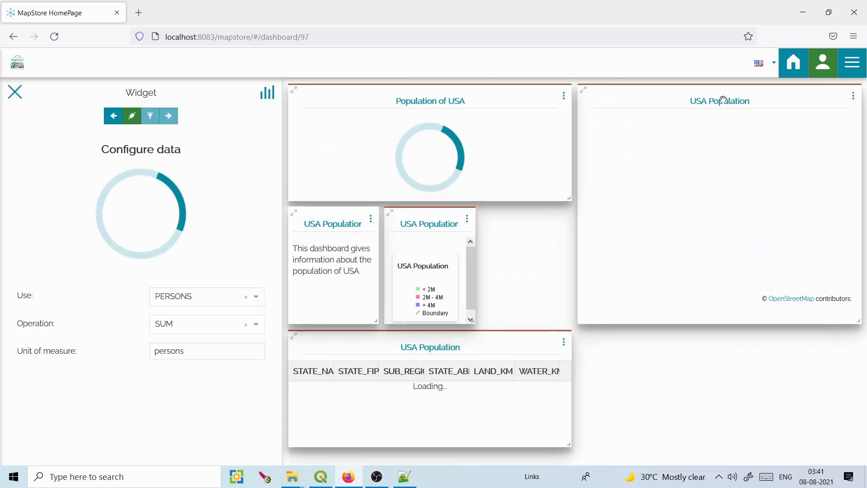
pyautogui.click(169, 118)
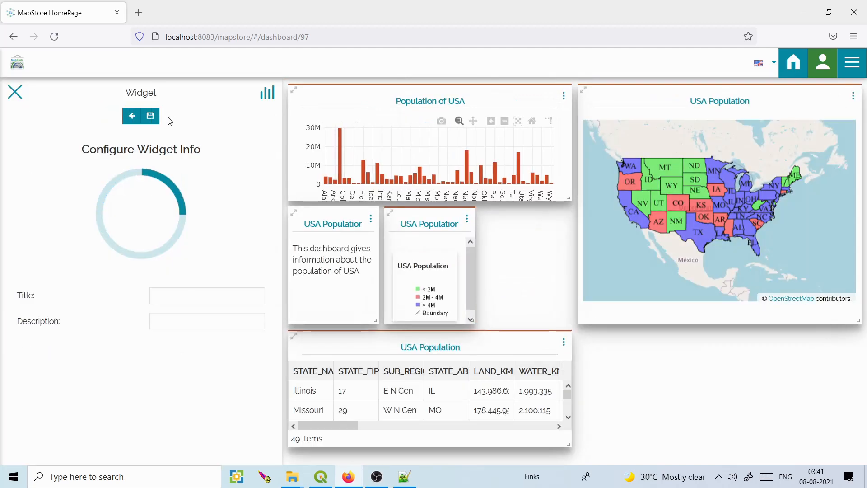
pyautogui.click(199, 244)
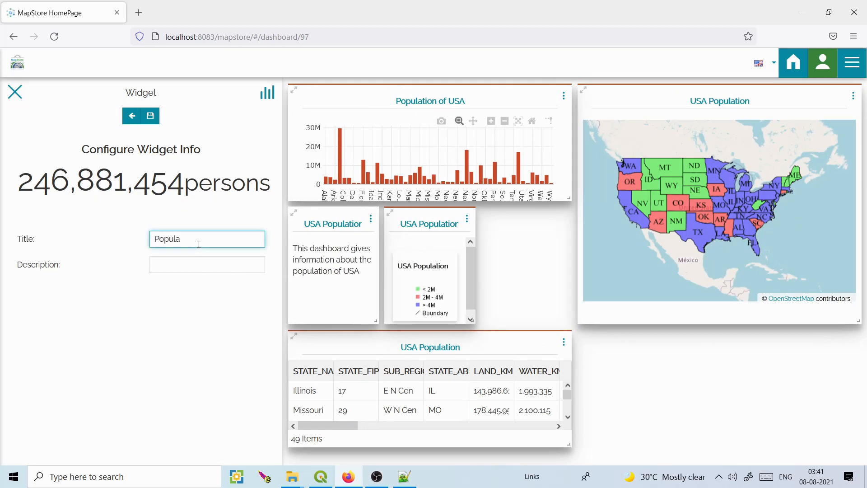
pyautogui.click(151, 116)
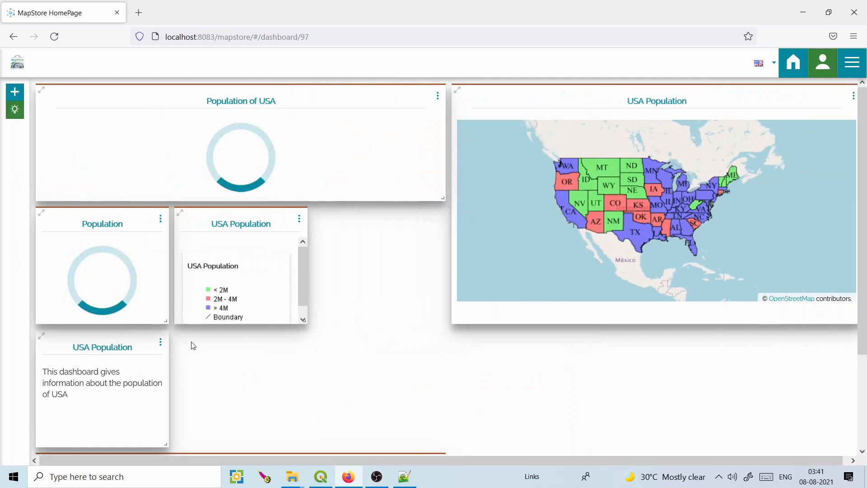
# Move the description text widget beside the legend and the table below it.
pyautogui.moveTo(119, 345); pyautogui.dragTo(391, 222)
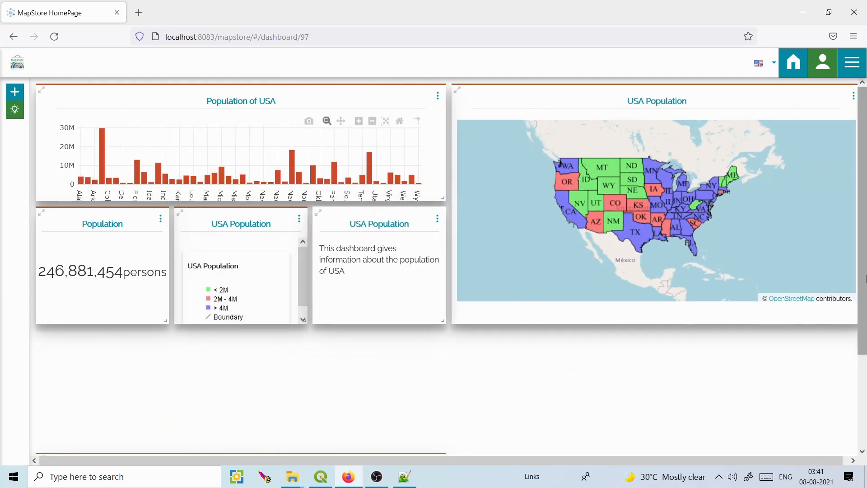
pyautogui.scroll(-3, 866, 281)
pyautogui.moveTo(383, 348); pyautogui.dragTo(381, 325)
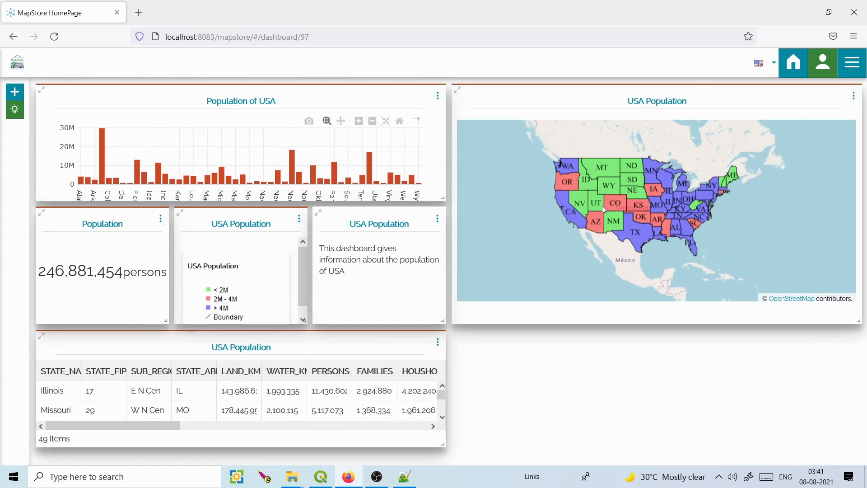
# Zoom the map in and back out to test counter filtering, then recentre on the USA.
pyautogui.scroll(1, 647, 192)
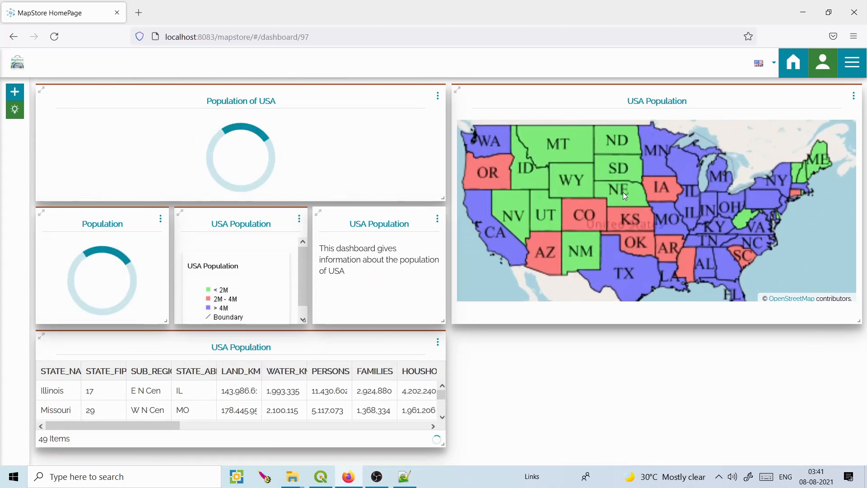
pyautogui.scroll(1, 622, 192)
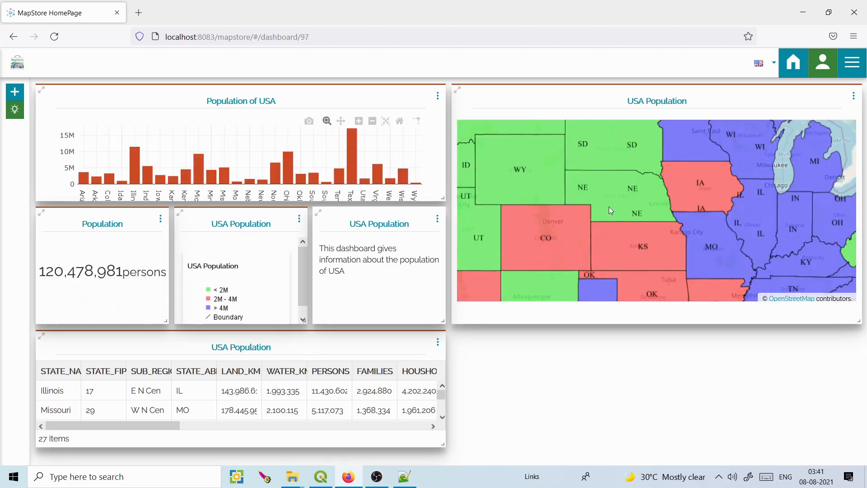
pyautogui.scroll(1, 610, 209)
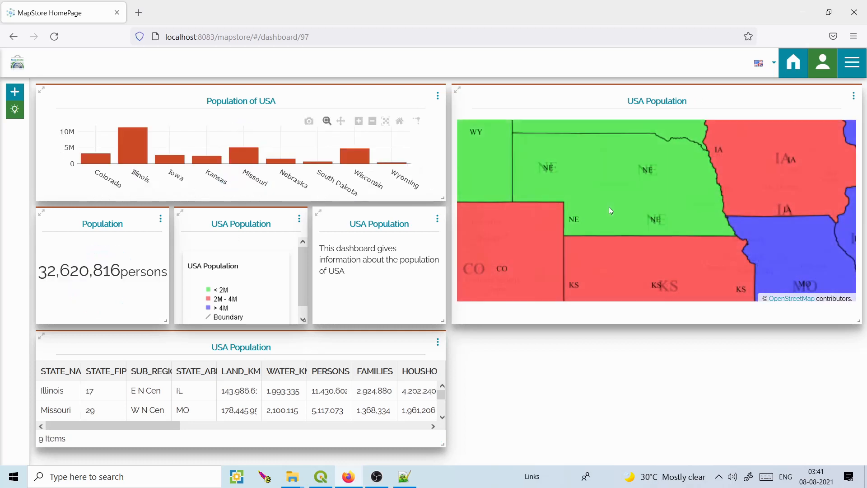
pyautogui.scroll(1, 610, 207)
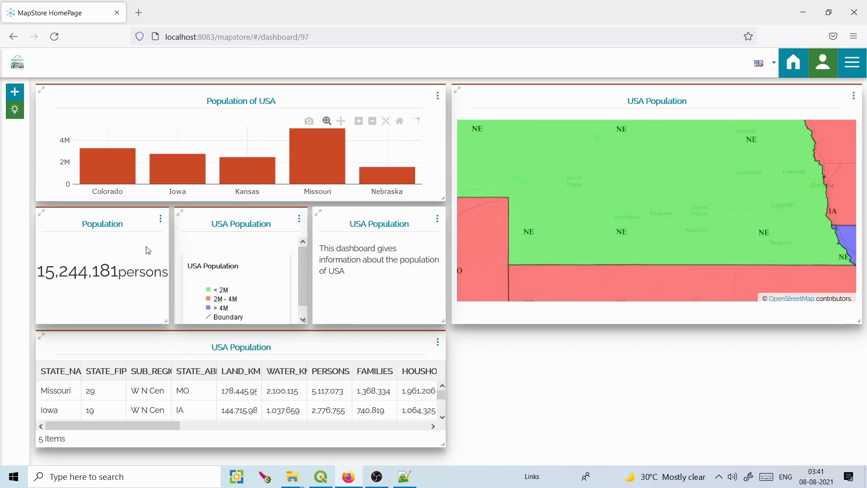
pyautogui.scroll(2, 597, 180)
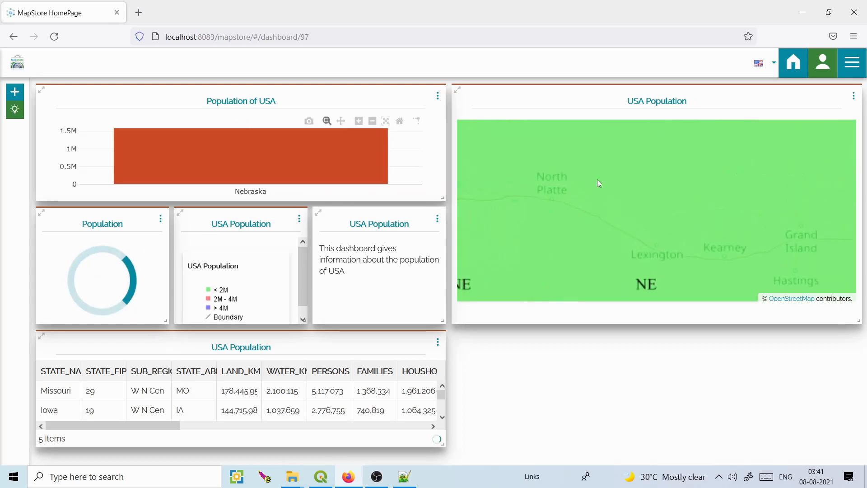
pyautogui.moveTo(196, 157)
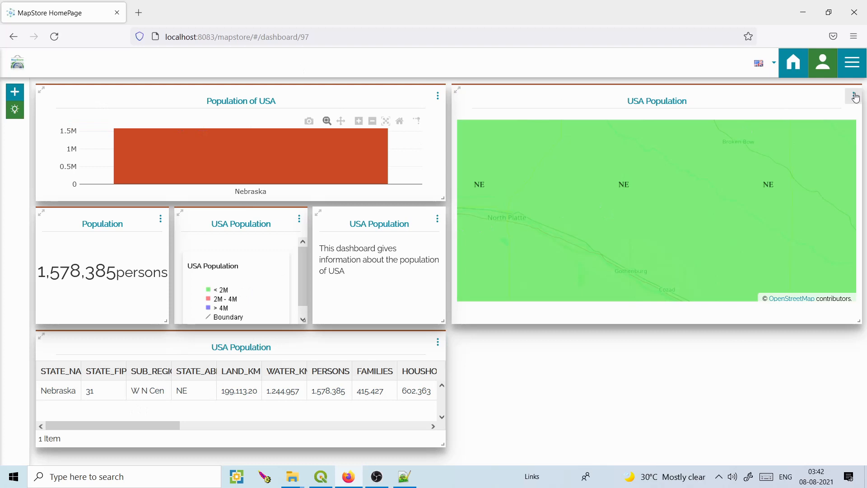
pyautogui.scroll(-2, 745, 159)
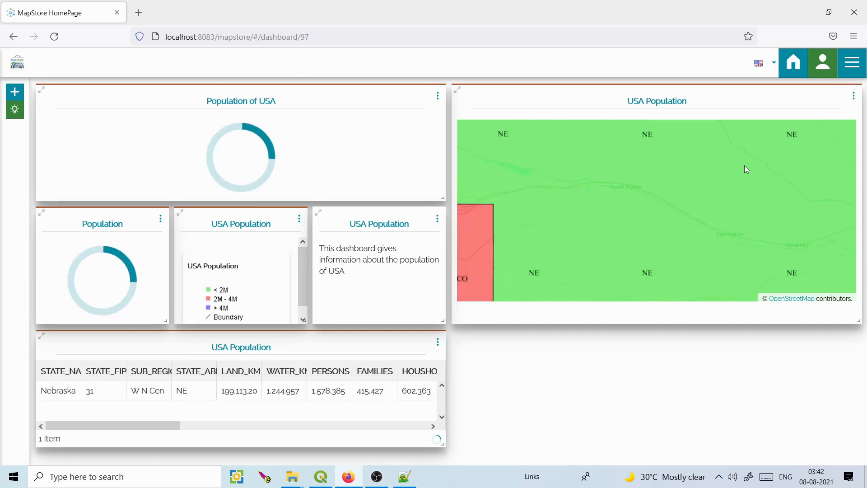
pyautogui.scroll(-1, 735, 175)
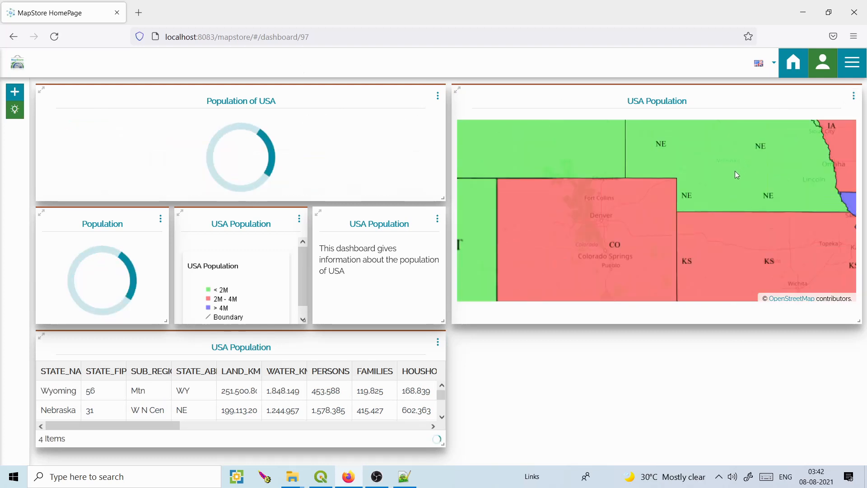
pyautogui.scroll(-1, 735, 174)
pyautogui.scroll(-2, 735, 174)
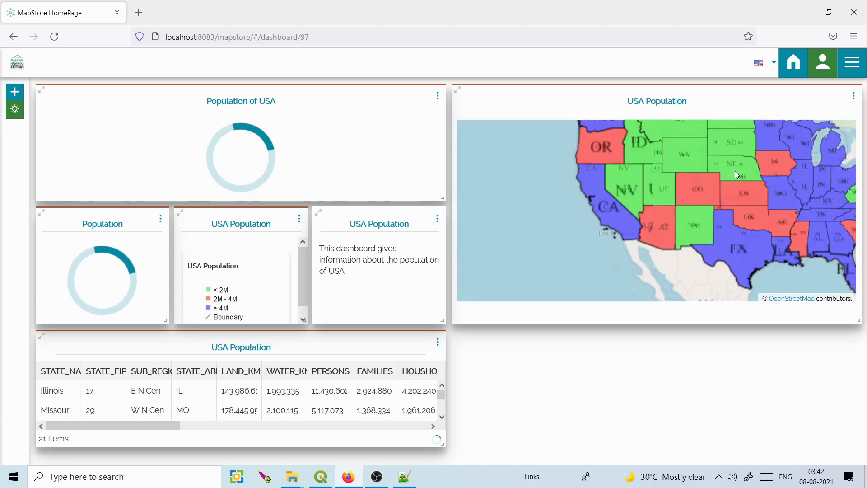
pyautogui.moveTo(741, 183); pyautogui.dragTo(676, 203)
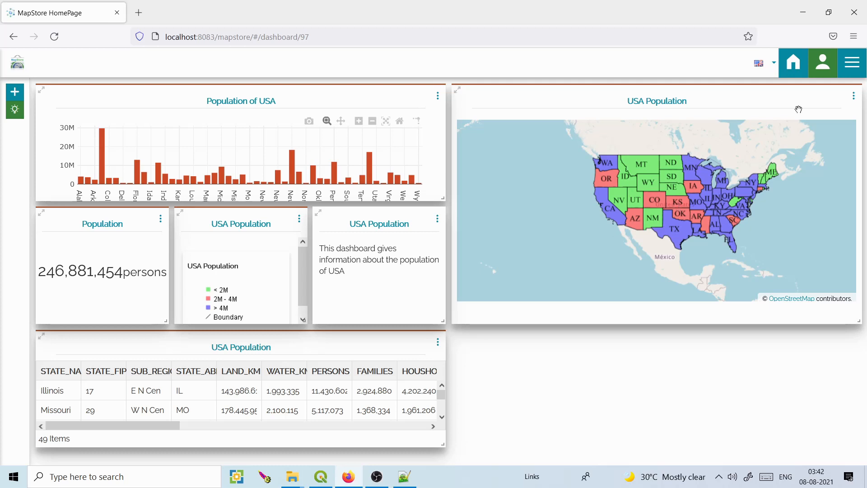
# Save the USA Population dashboard and prepare localhost:8083/ in a new browser tab.
pyautogui.click(139, 12)
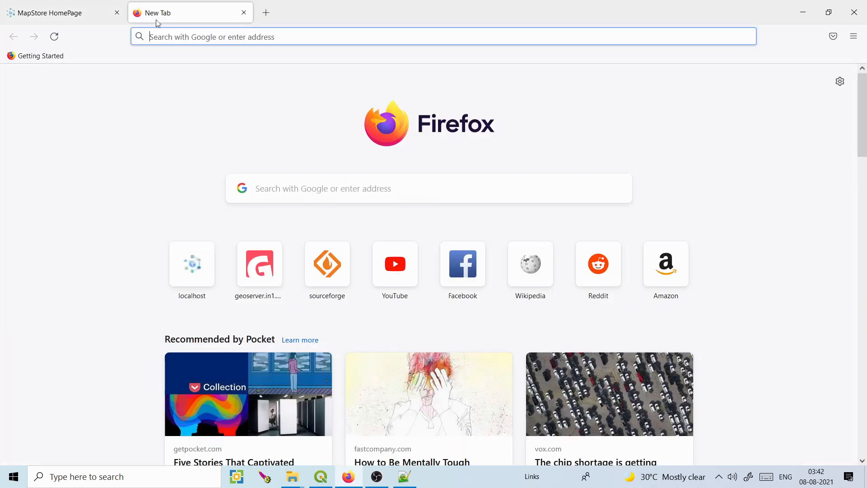
pyautogui.write('localhost:8083/')
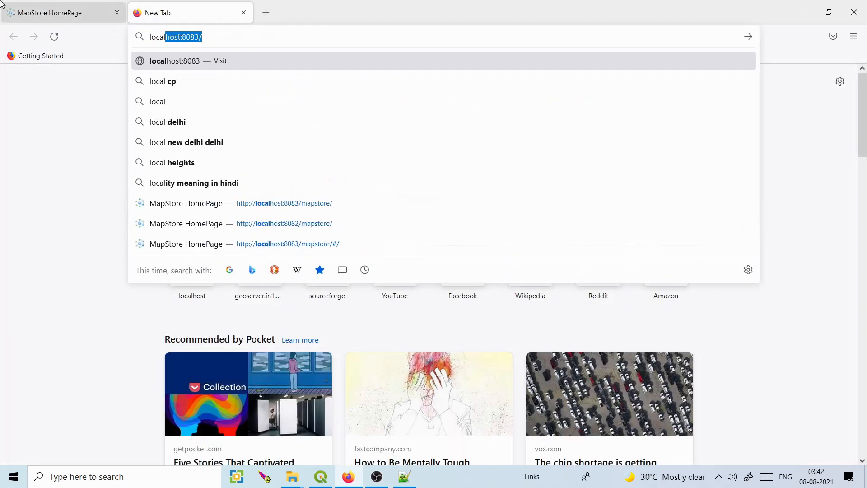
pyautogui.click(66, 10)
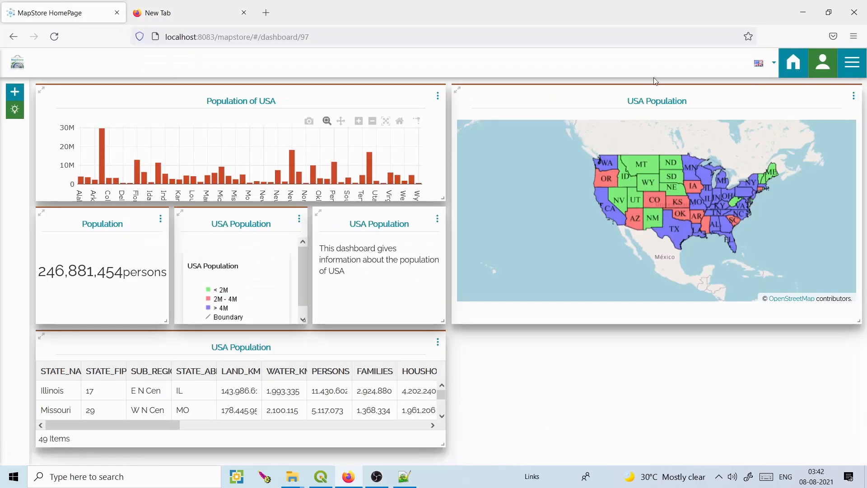
pyautogui.click(856, 76)
pyautogui.click(816, 119)
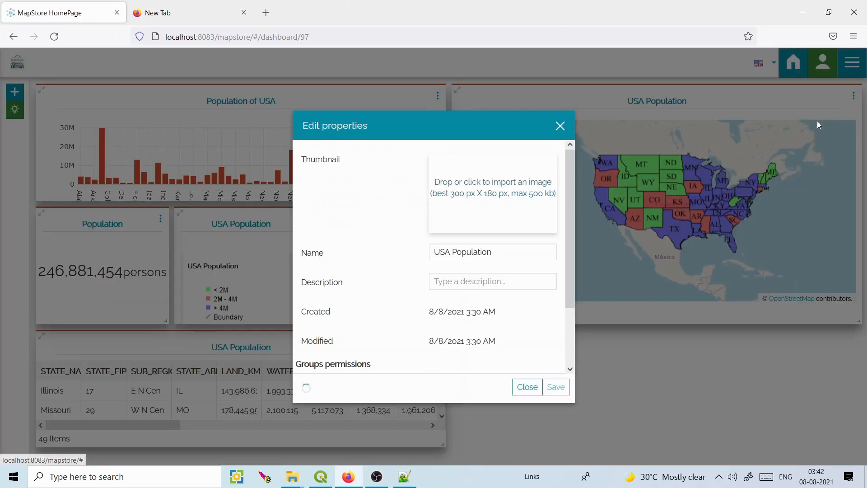
pyautogui.click(556, 388)
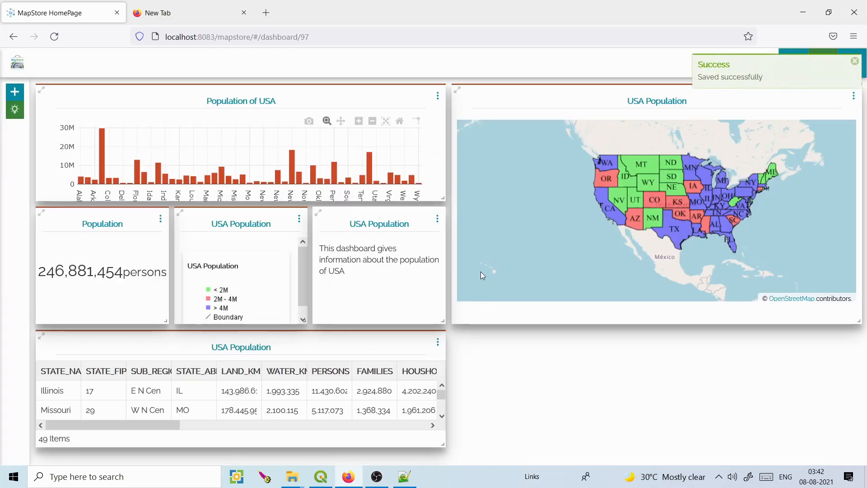
pyautogui.click(199, 15)
pyautogui.click(239, 37)
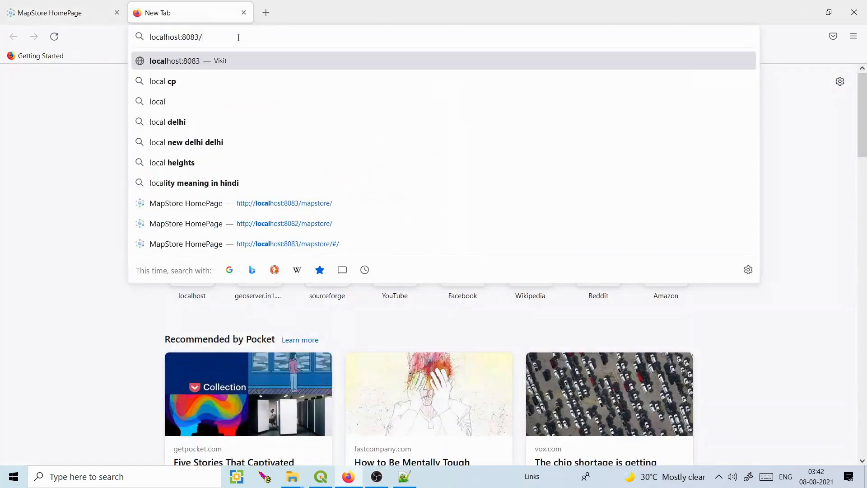
# Load localhost:8083/geoserver, remove the india workspace with its contents, and log out.
pyautogui.write('geoserver')
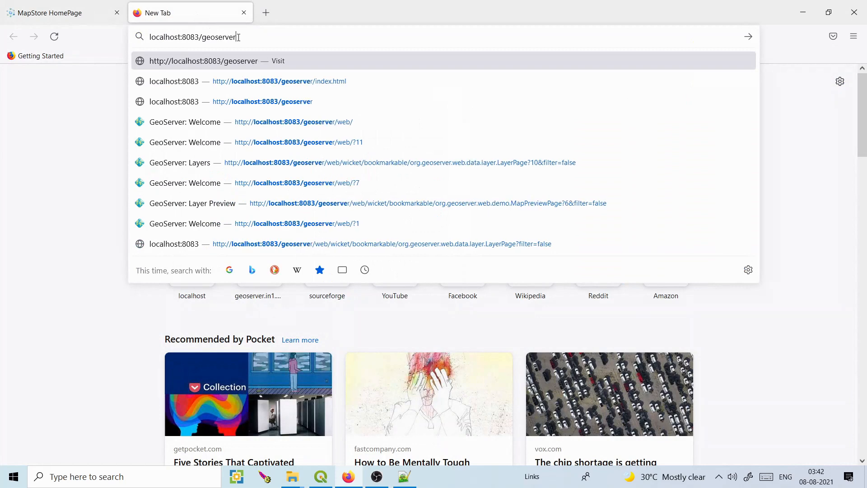
pyautogui.press('Return')
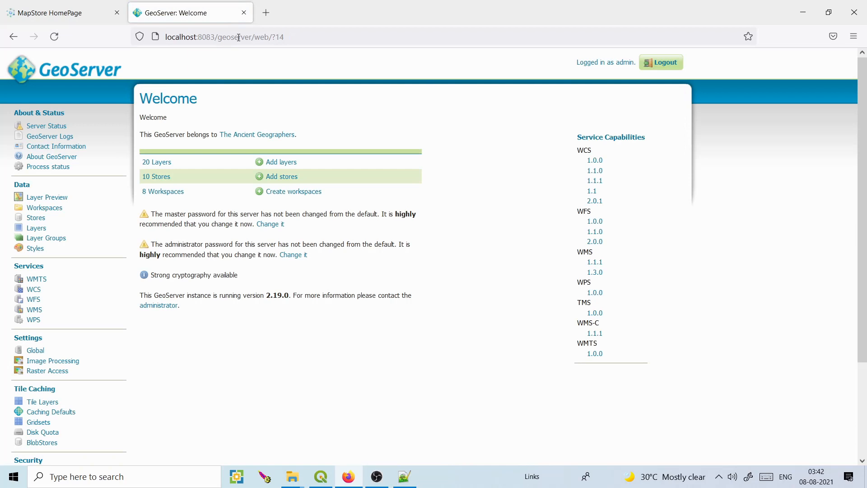
pyautogui.click(44, 210)
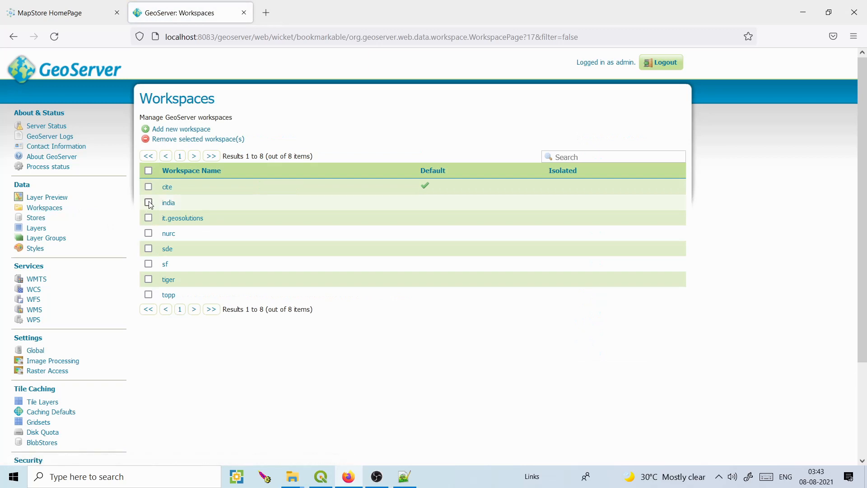
pyautogui.click(172, 139)
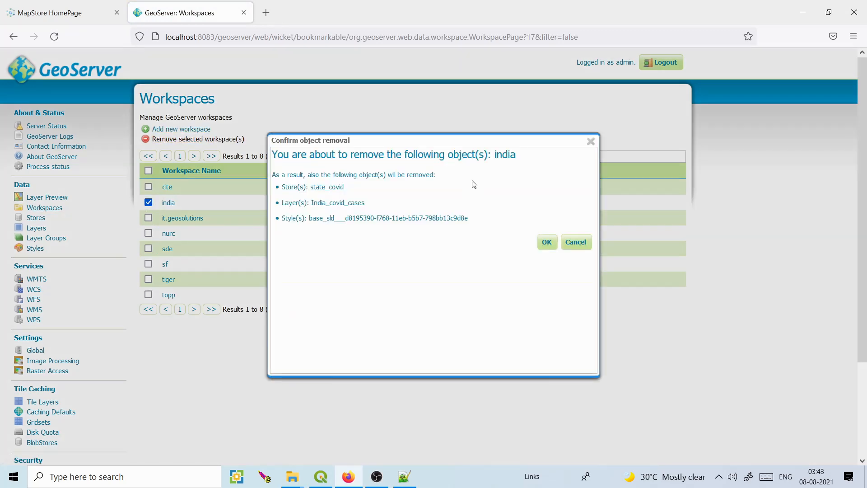
pyautogui.click(547, 243)
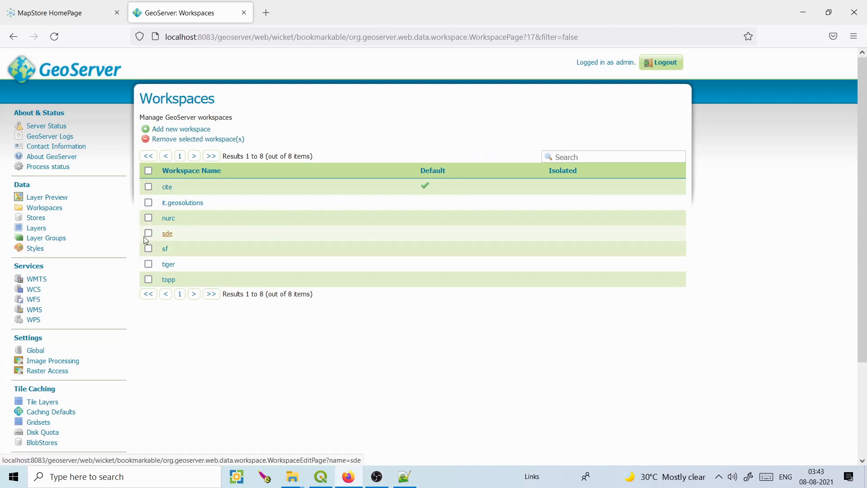
pyautogui.click(41, 208)
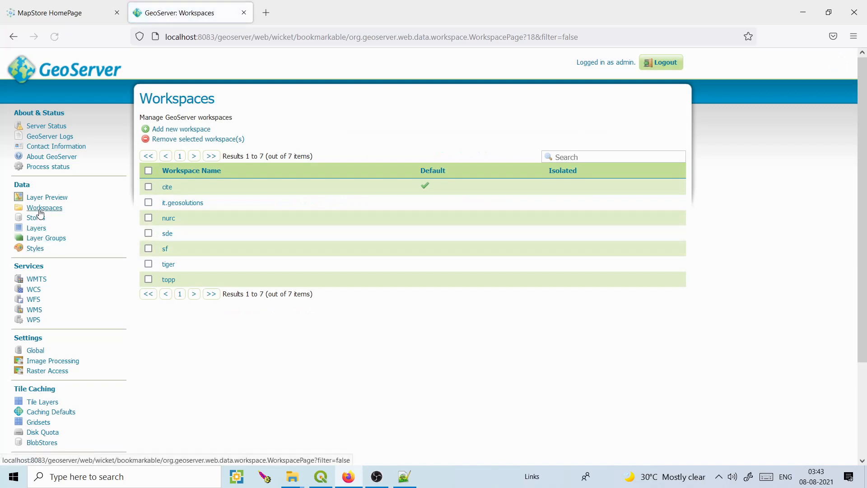
pyautogui.click(669, 64)
# Log in to GeoServer as admin with the account password, declining to save the login.
pyautogui.click(465, 59)
pyautogui.write('admin')
pyautogui.press('Tab')
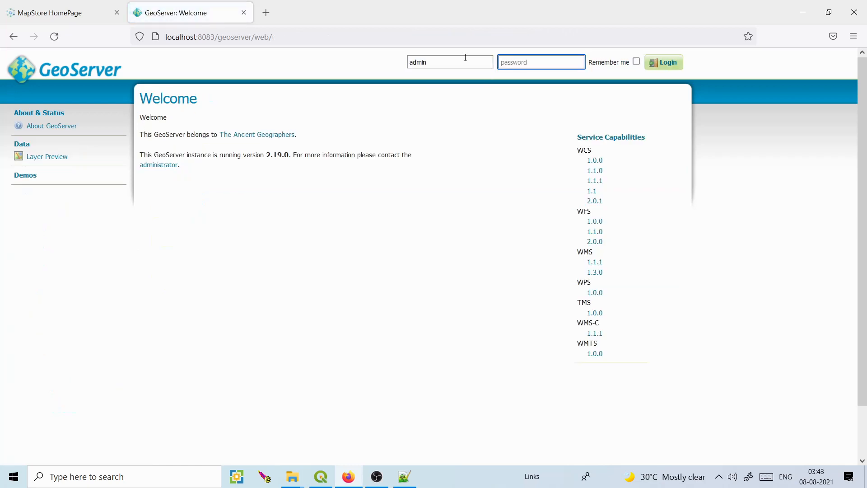
pyautogui.write('geo')
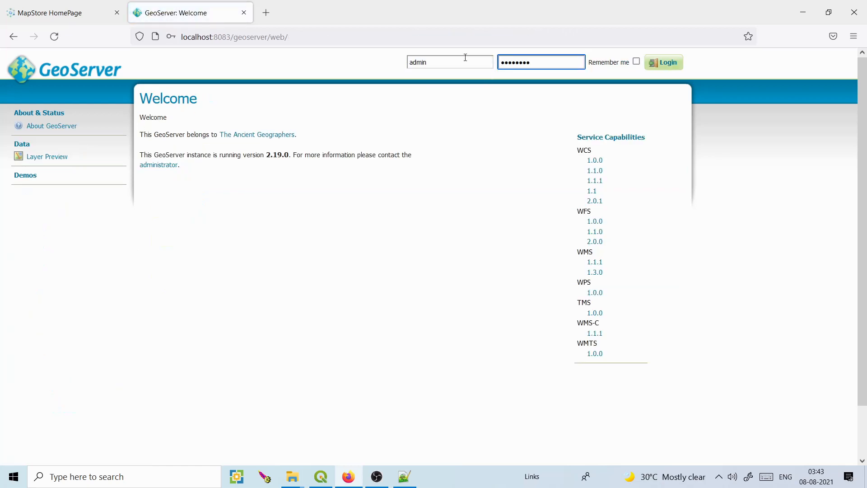
pyautogui.write('server')
pyautogui.press('Return')
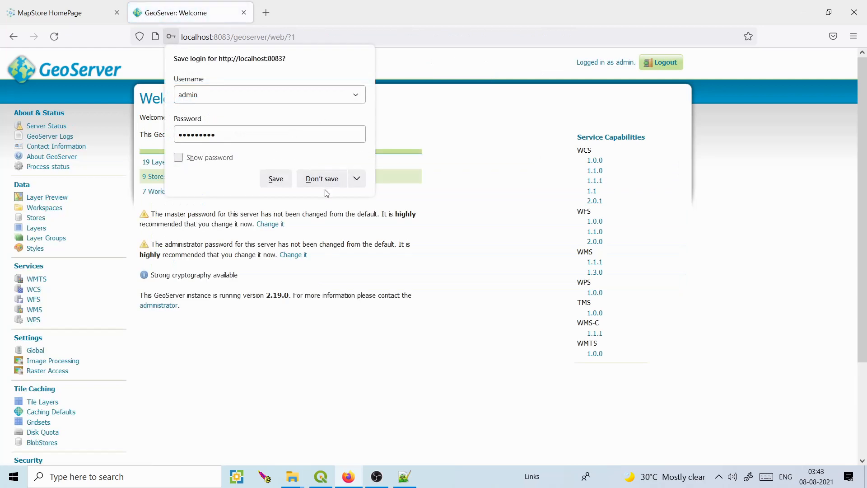
pyautogui.click(323, 180)
pyautogui.click(44, 208)
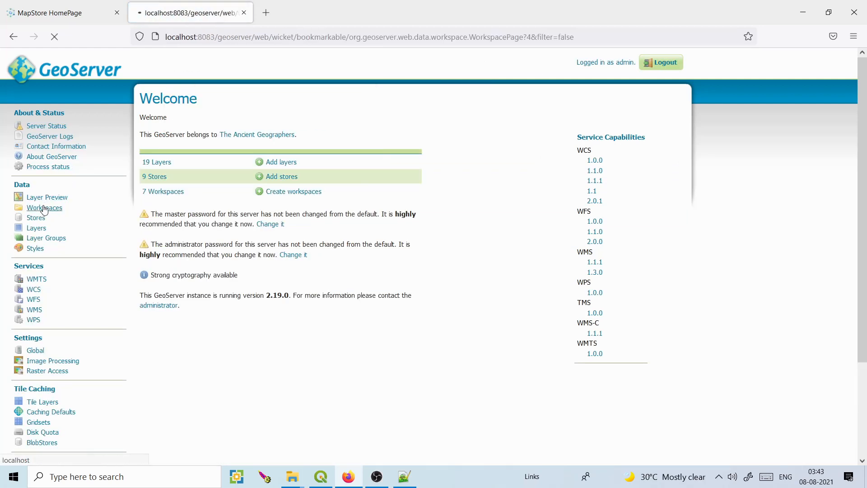
pyautogui.click(181, 129)
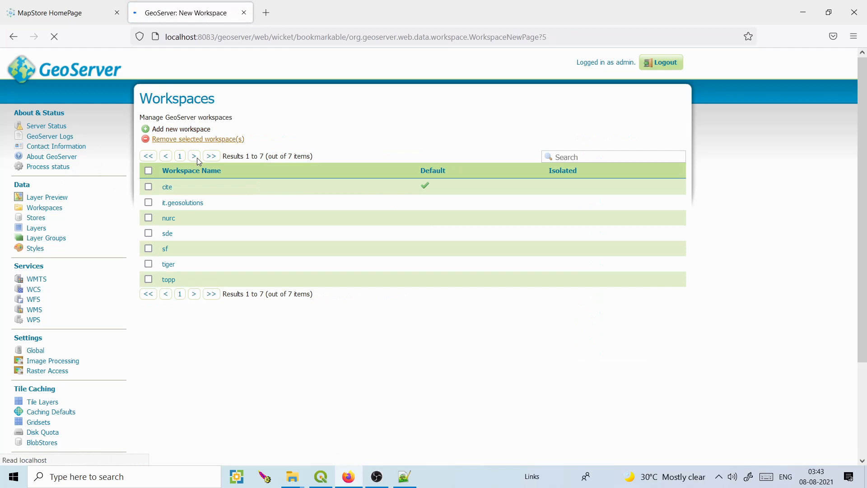
pyautogui.click(176, 184)
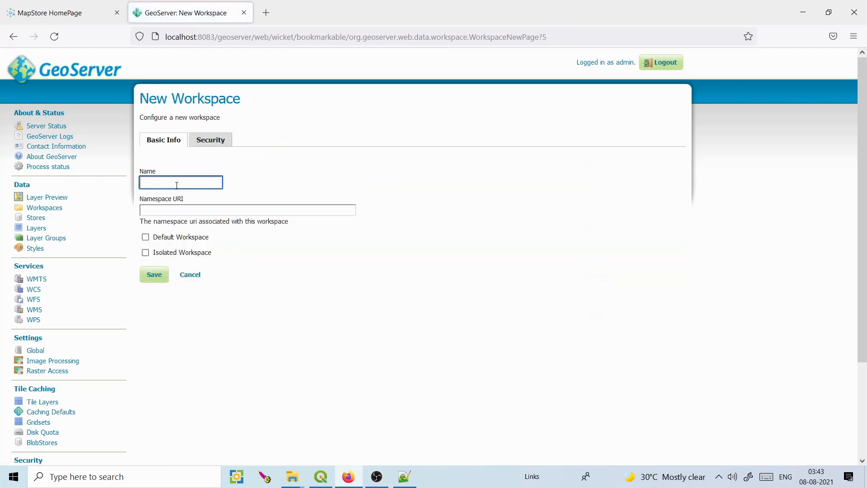
pyautogui.click(167, 211)
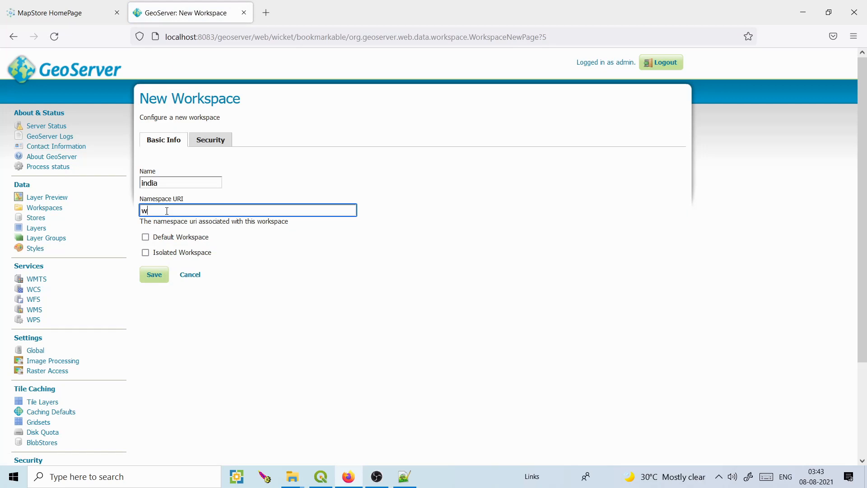
pyautogui.write('www.india.com')
pyautogui.click(158, 276)
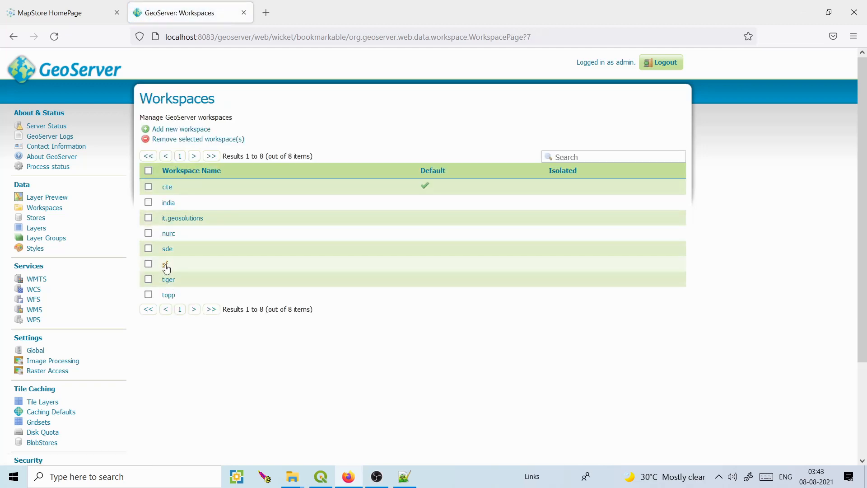
pyautogui.click(51, 219)
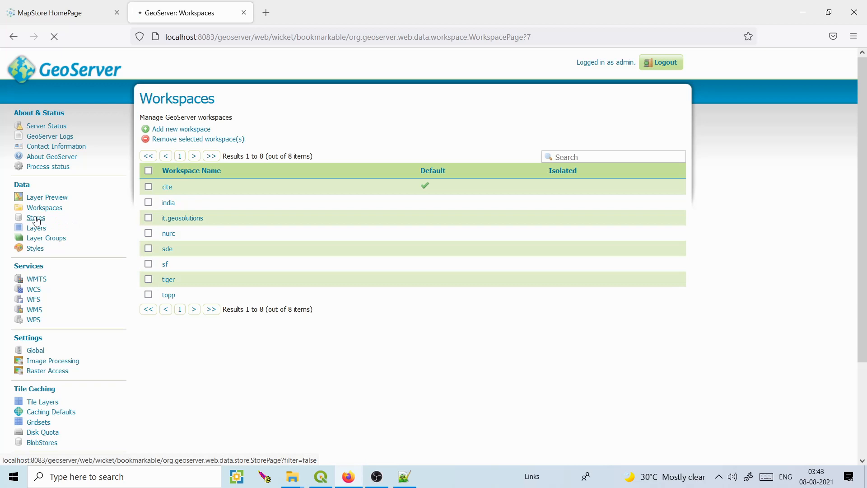
# Start a Directory of spatial files store named india in the india workspace.
pyautogui.click(185, 130)
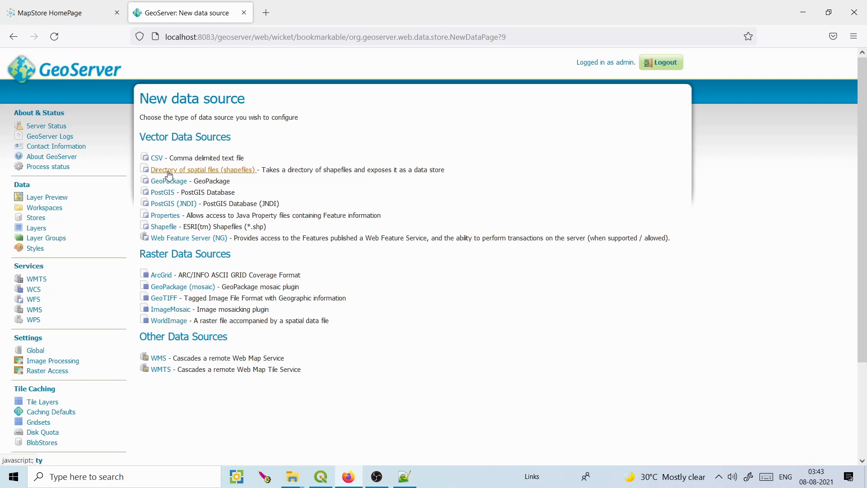
pyautogui.click(207, 172)
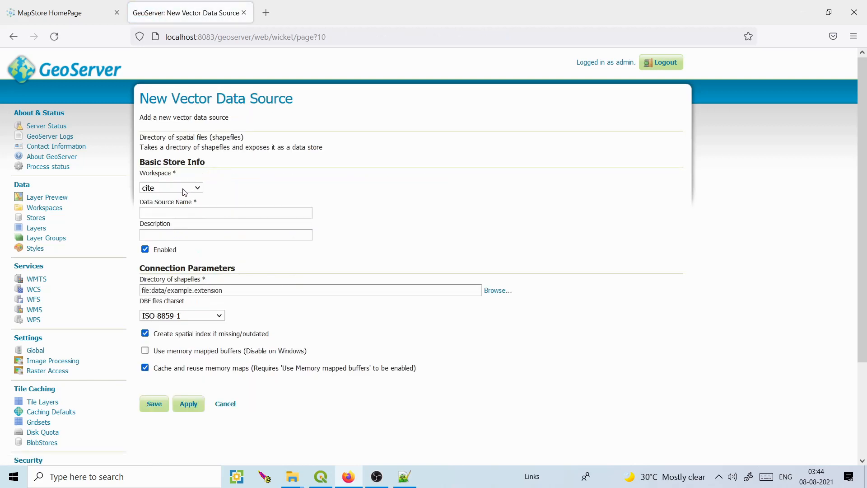
pyautogui.click(185, 190)
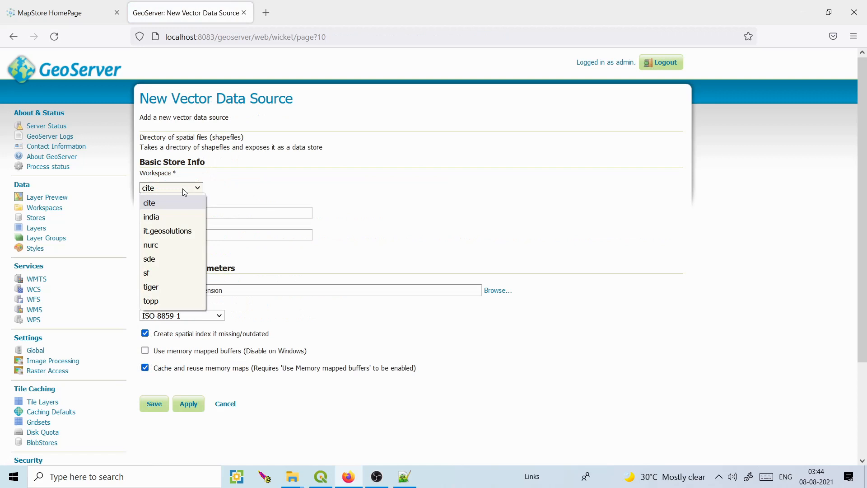
pyautogui.click(176, 218)
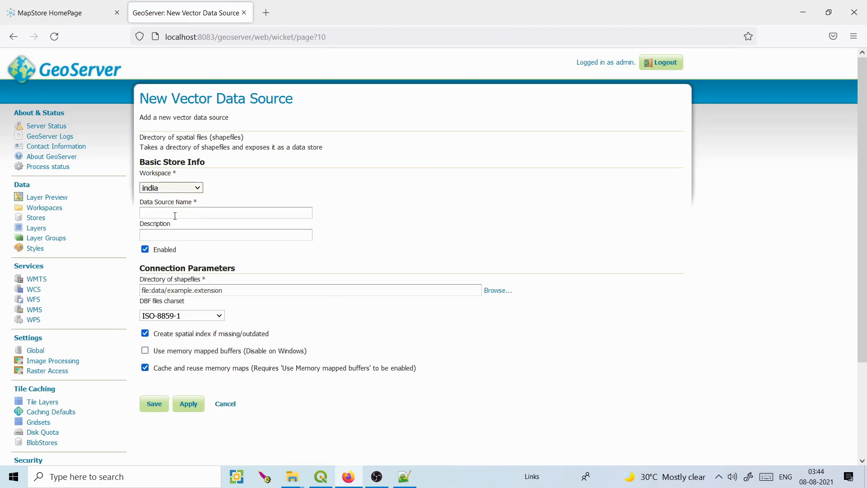
pyautogui.click(199, 213)
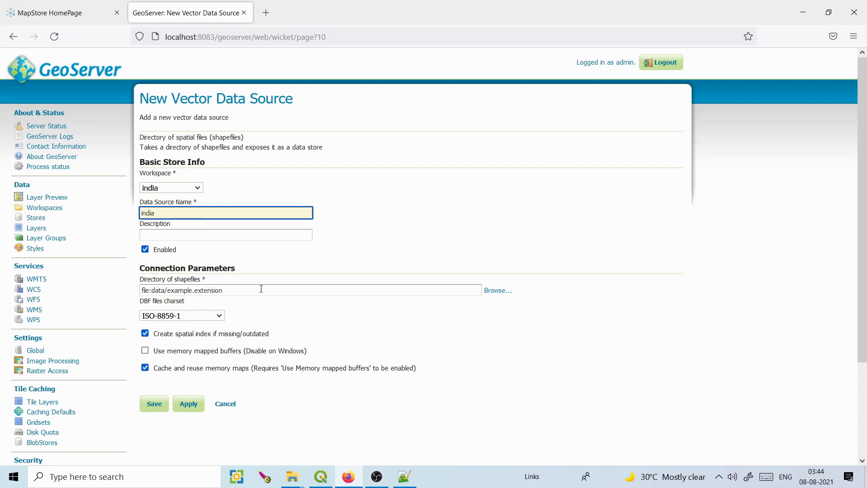
# Point the store at E:\tutorial\shp_data and save it.
pyautogui.click(499, 293)
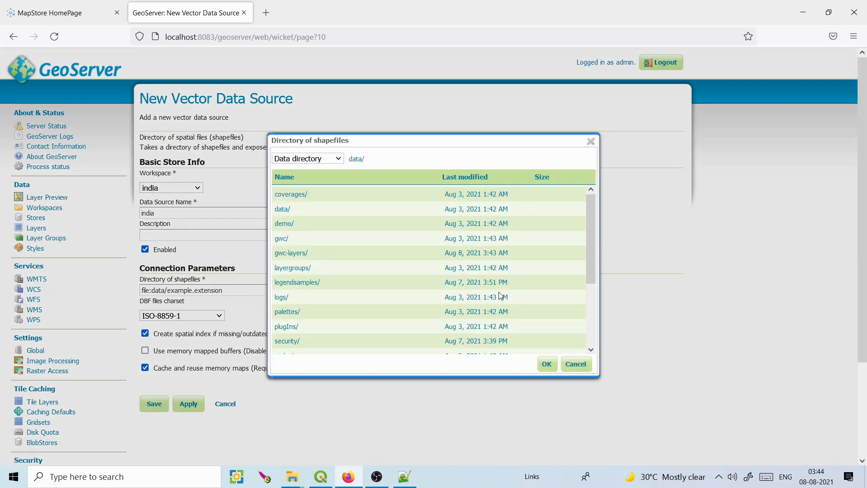
pyautogui.click(336, 159)
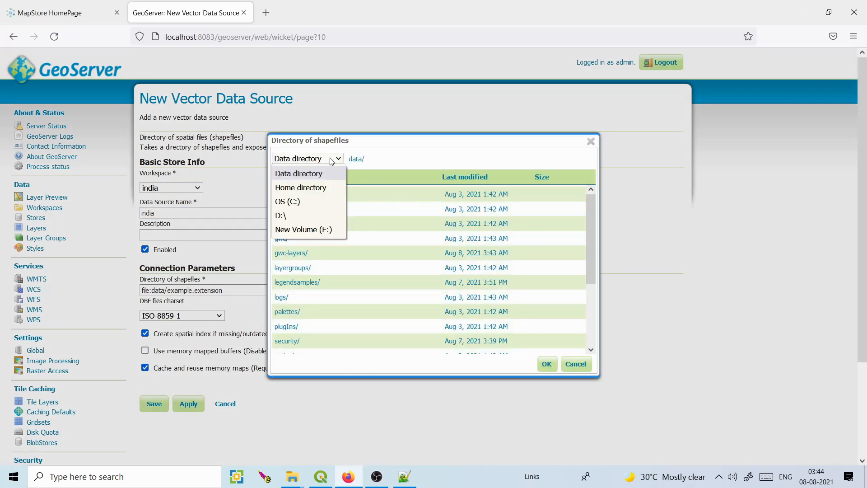
pyautogui.click(312, 230)
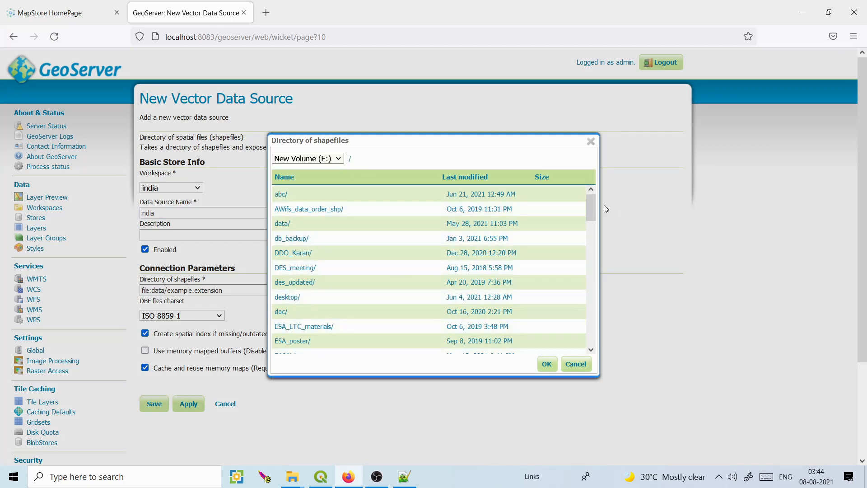
pyautogui.moveTo(594, 206); pyautogui.dragTo(592, 331)
pyautogui.click(285, 229)
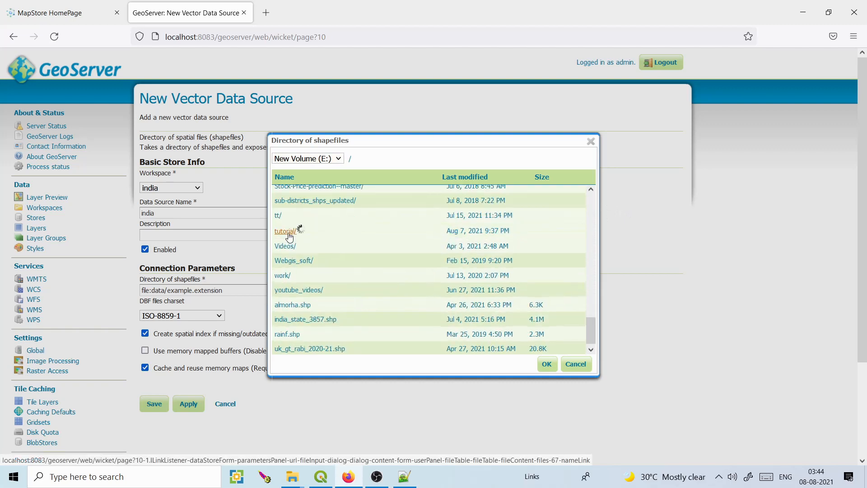
pyautogui.click(290, 241)
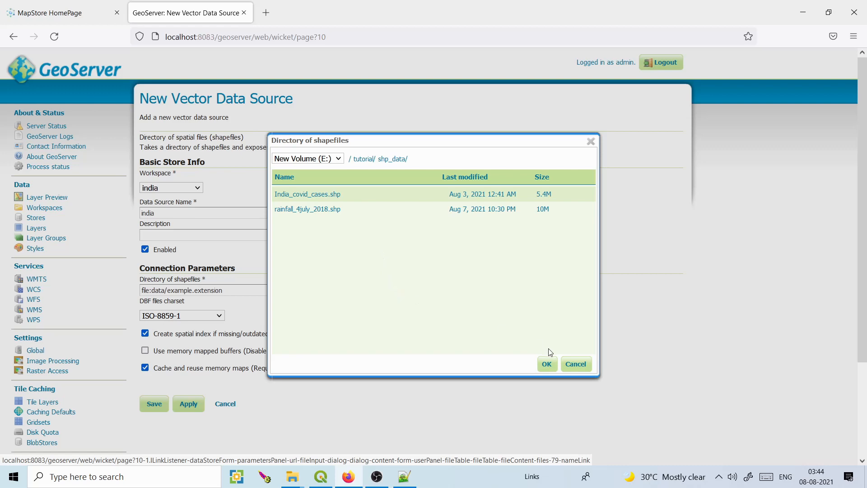
pyautogui.click(547, 364)
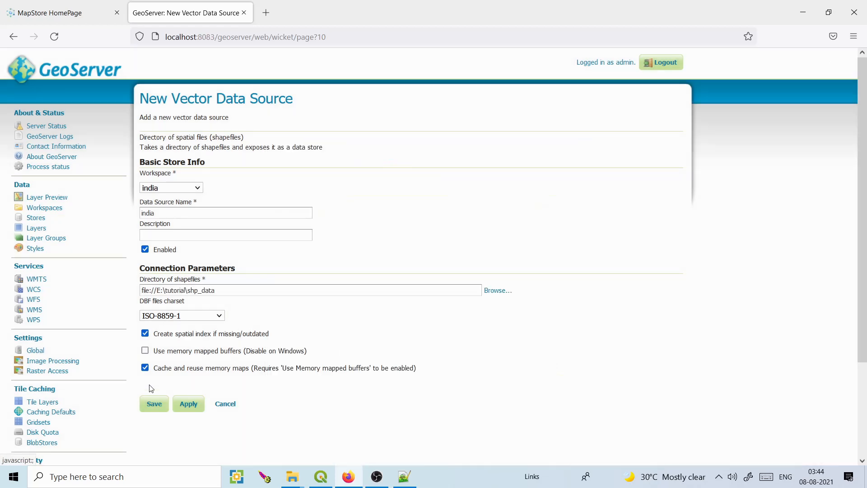
pyautogui.click(149, 405)
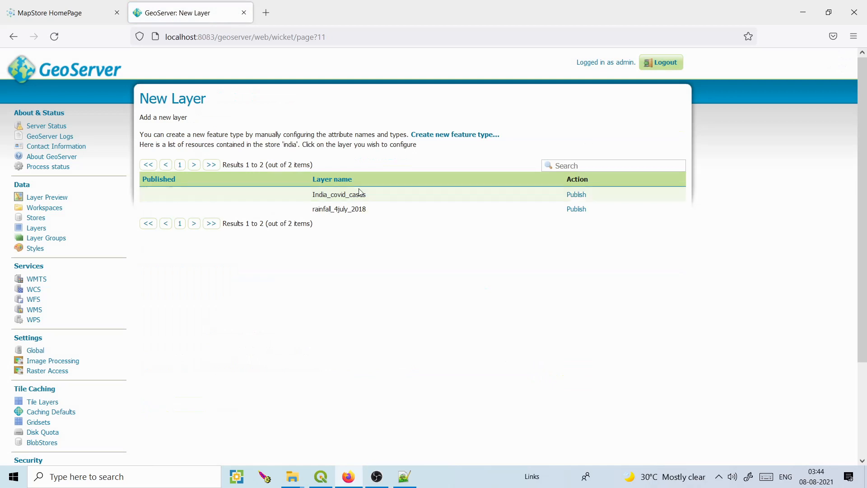
# Publish India_covid_cases and compute its native and lat/lon bounding boxes.
pyautogui.click(583, 199)
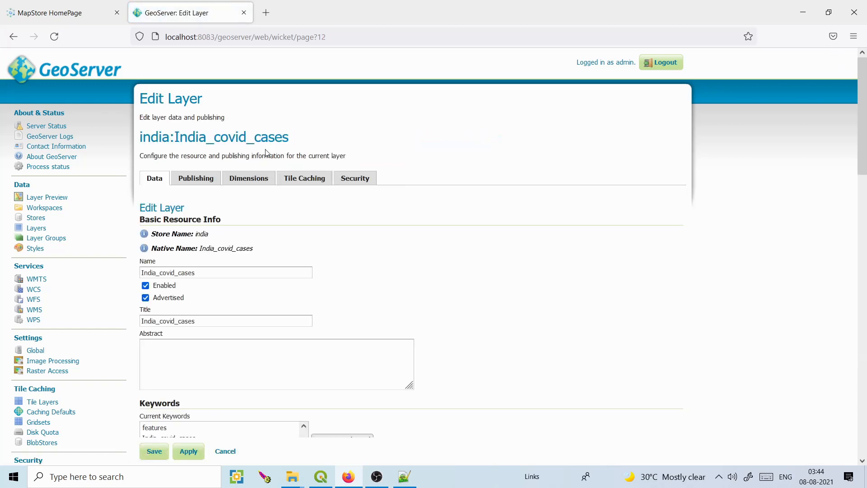
pyautogui.moveTo(862, 138); pyautogui.dragTo(865, 226)
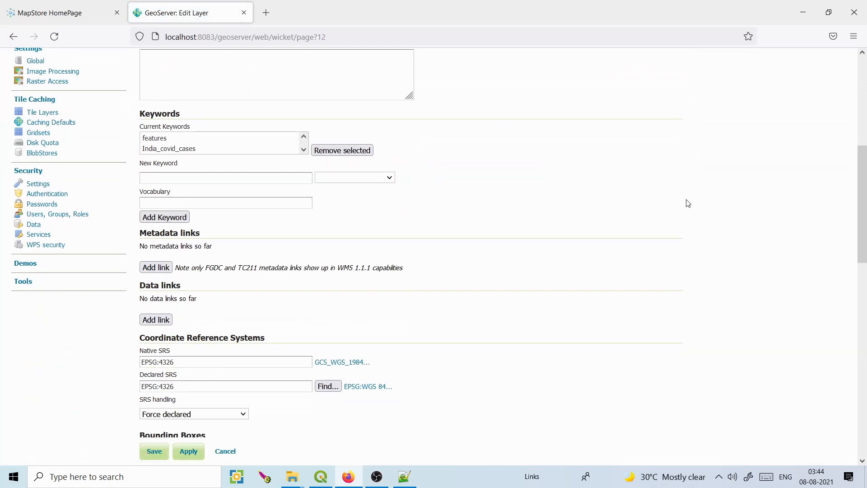
pyautogui.moveTo(864, 195); pyautogui.dragTo(865, 245)
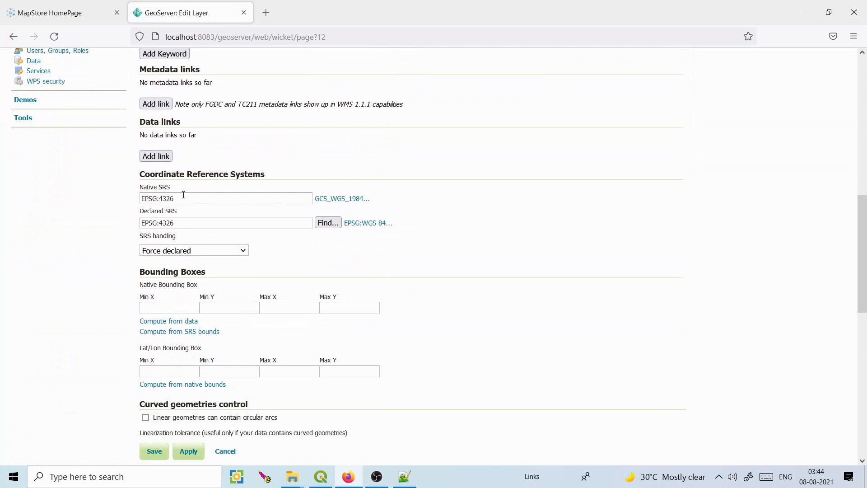
pyautogui.moveTo(179, 198); pyautogui.dragTo(135, 198)
pyautogui.moveTo(205, 224); pyautogui.dragTo(137, 223)
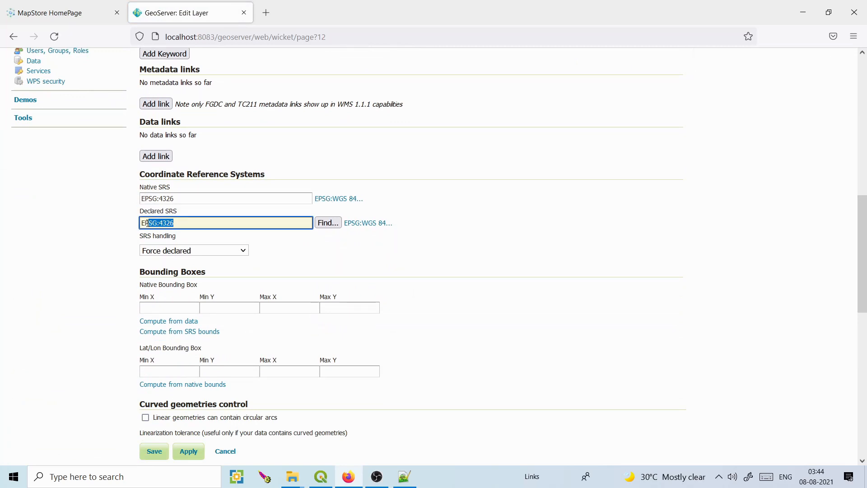
pyautogui.click(170, 321)
pyautogui.click(160, 384)
# Keep declared SRS EPSG:4326 with Force declared handling, recompute both bounding boxes, and save.
pyautogui.click(185, 223)
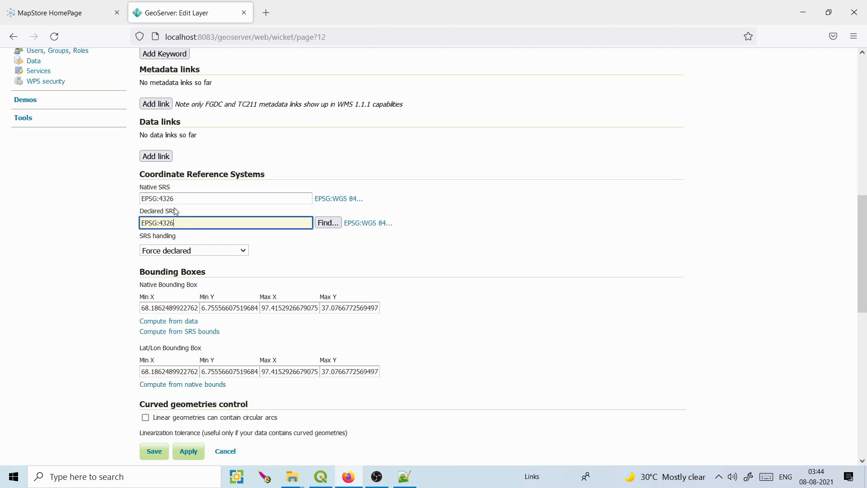
pyautogui.moveTo(180, 198); pyautogui.dragTo(148, 199)
pyautogui.moveTo(185, 222); pyautogui.dragTo(145, 223)
pyautogui.click(225, 251)
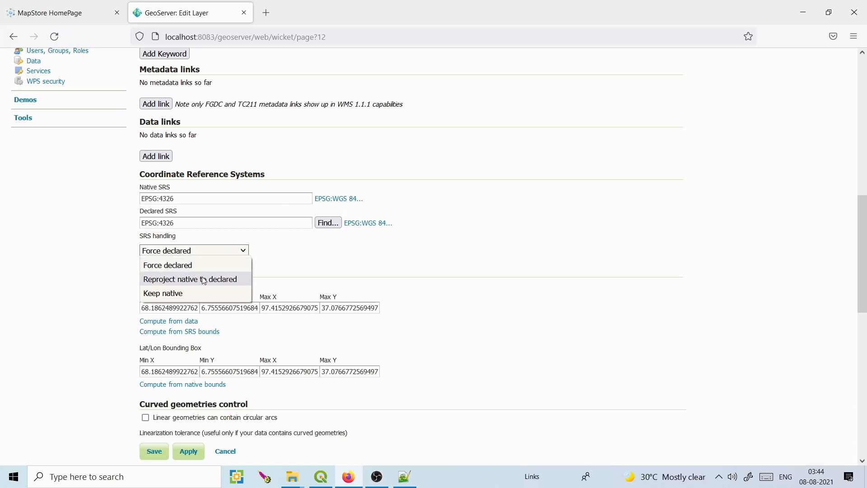
pyautogui.click(309, 255)
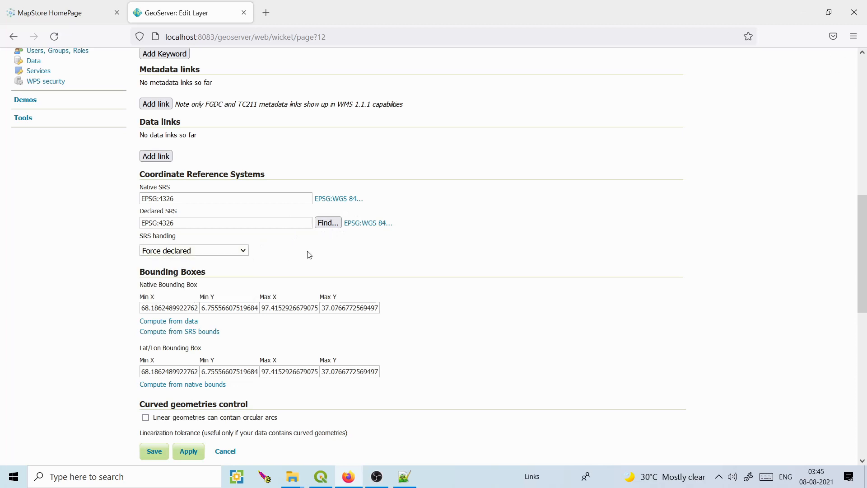
pyautogui.click(174, 321)
pyautogui.click(170, 394)
pyautogui.moveTo(862, 212); pyautogui.dragTo(810, 327)
pyautogui.click(153, 342)
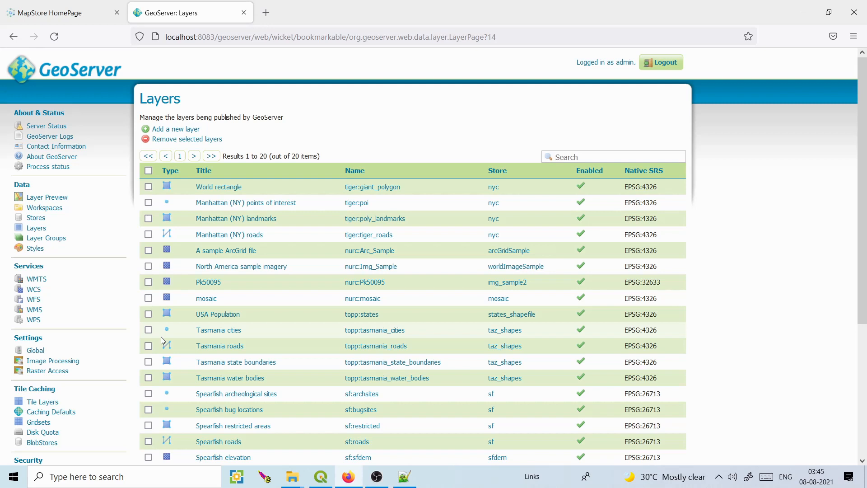
# Publish rainfall_4july_2018 from the india:india store with declared SRS EPSG:4326.
pyautogui.click(171, 132)
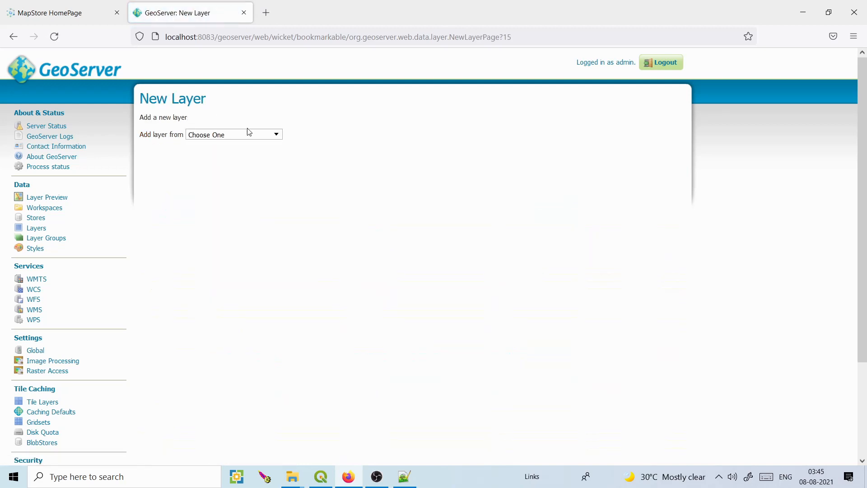
pyautogui.click(249, 134)
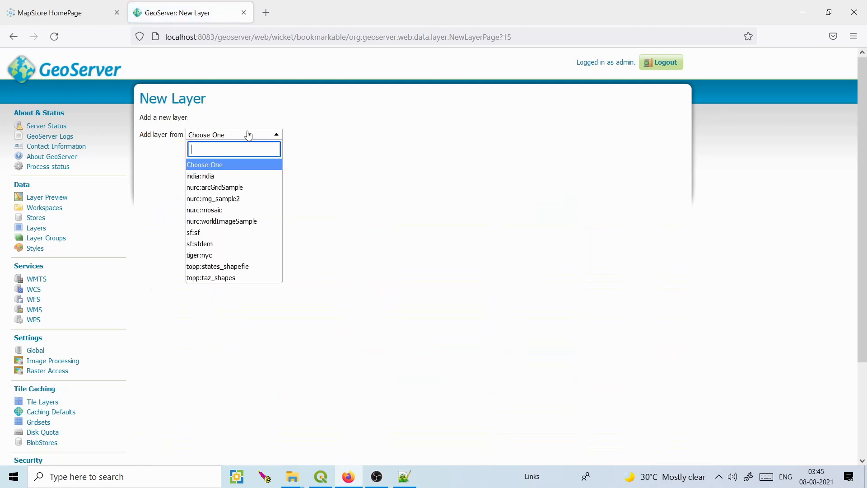
pyautogui.click(240, 177)
pyautogui.click(532, 222)
pyautogui.moveTo(861, 138); pyautogui.dragTo(865, 257)
pyautogui.moveTo(188, 312); pyautogui.dragTo(164, 315)
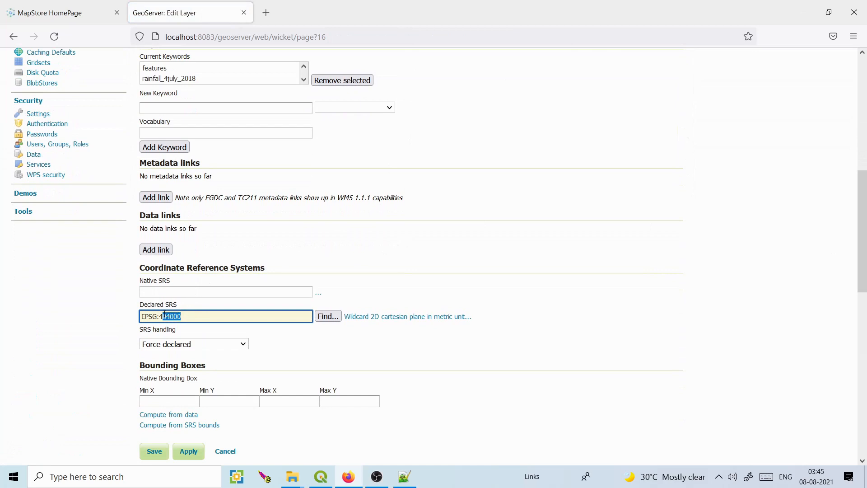
pyautogui.write('326')
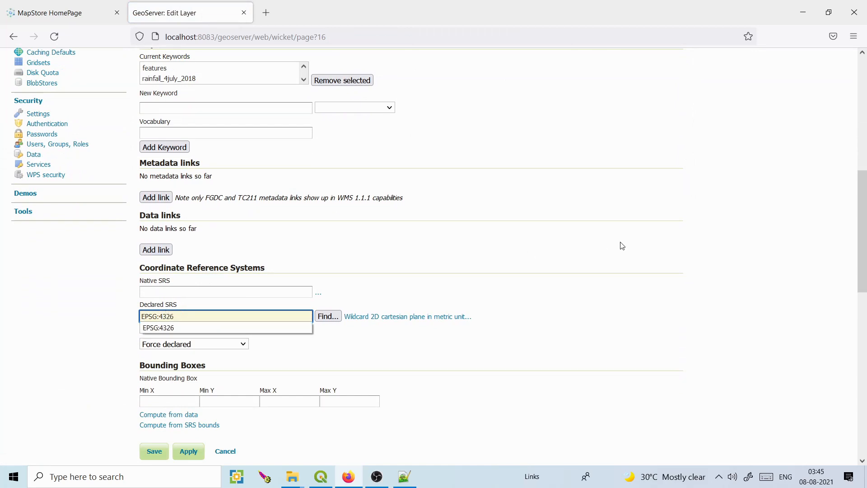
pyautogui.click(176, 327)
pyautogui.click(379, 352)
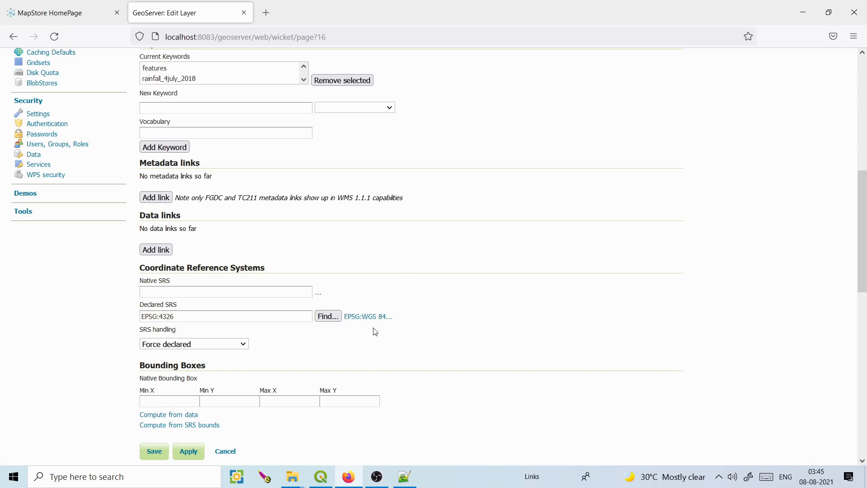
# Compute the native and lat/lon bounding boxes and save the rainfall layer.
pyautogui.click(166, 414)
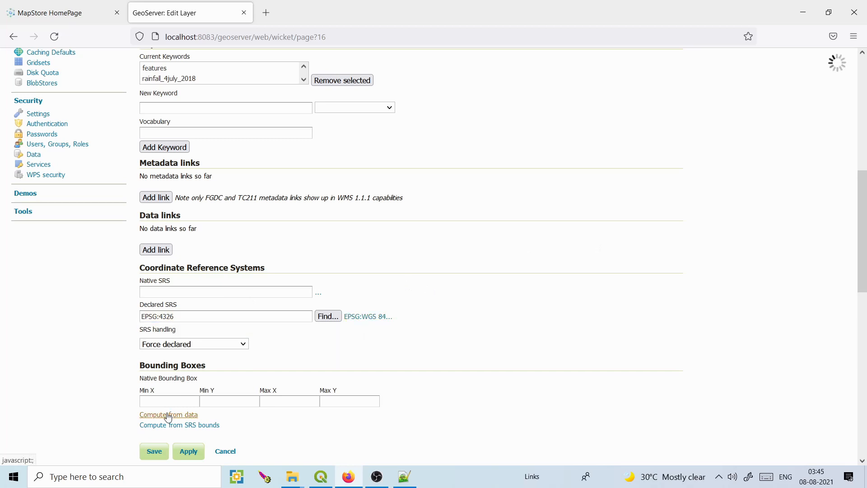
pyautogui.scroll(-1, 863, 265)
pyautogui.scroll(-4, 337, 245)
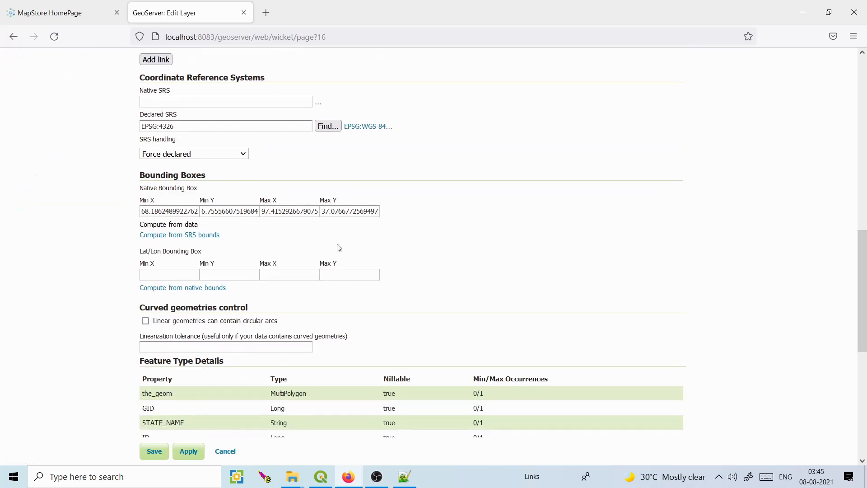
pyautogui.click(183, 289)
pyautogui.scroll(-4, 863, 291)
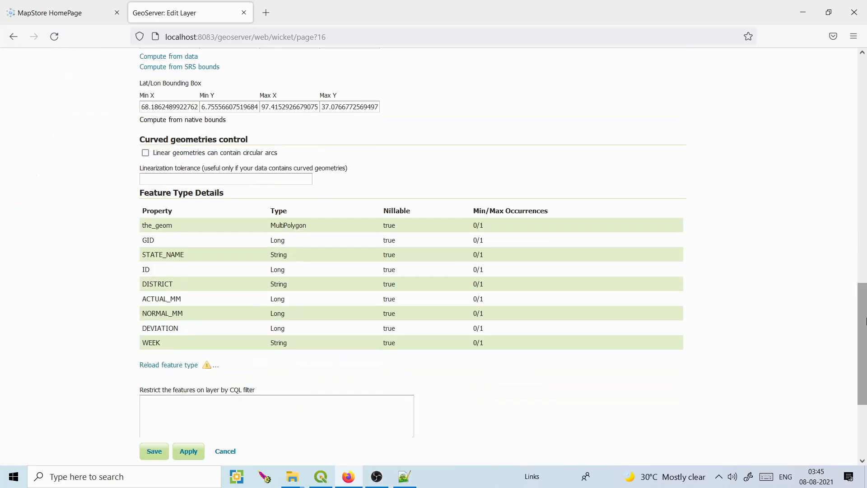
pyautogui.click(155, 452)
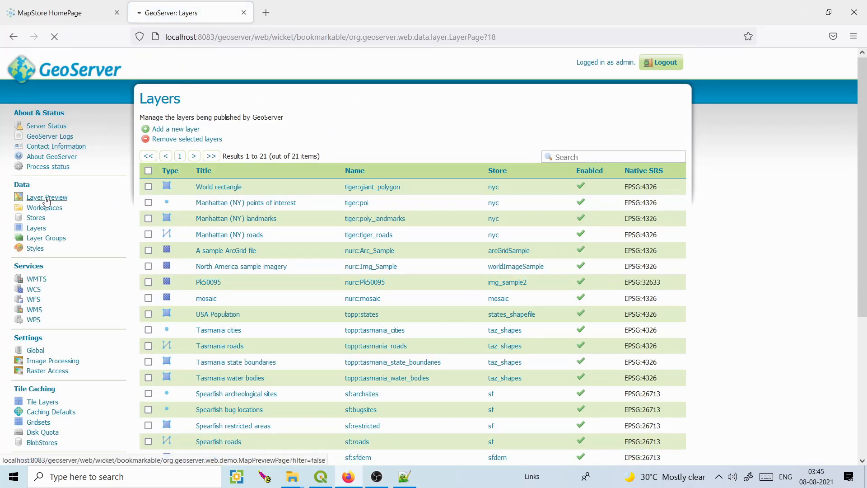
# Preview India_covid_cases and rainfall_4july_2018 in GeoServer's OpenLayers viewer and compare the two maps.
pyautogui.moveTo(863, 110); pyautogui.dragTo(866, 279)
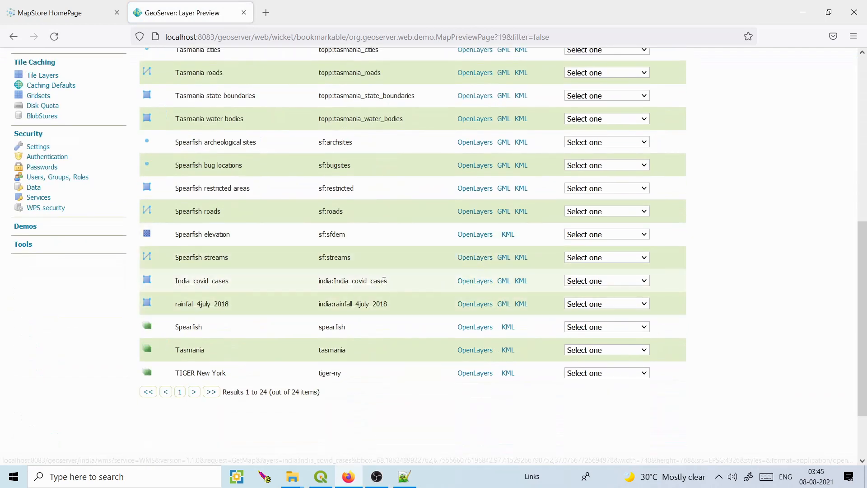
pyautogui.click(465, 281)
pyautogui.click(190, 13)
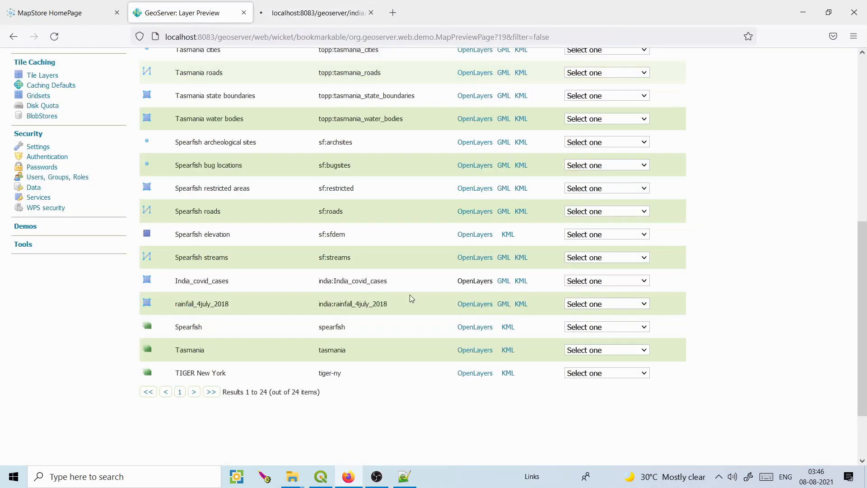
pyautogui.click(472, 305)
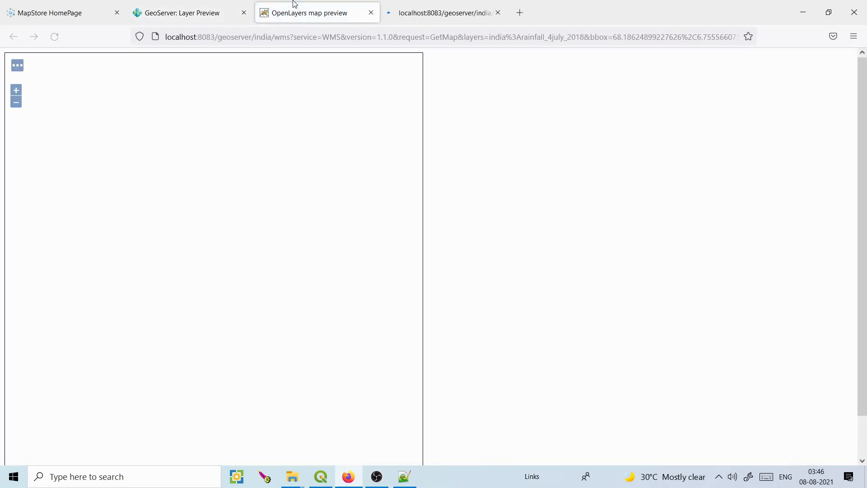
pyautogui.click(452, 6)
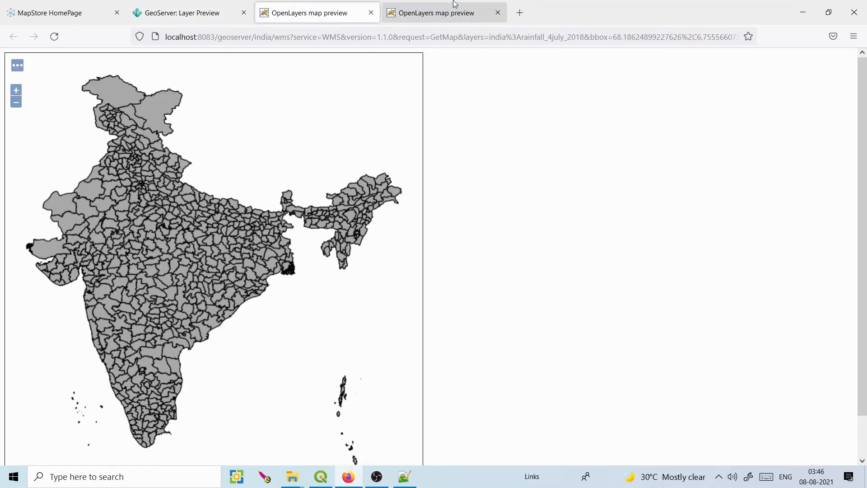
pyautogui.click(289, 7)
# Close both India map previews and return to the MapStore USA Population dashboard.
pyautogui.click(427, 9)
pyautogui.click(371, 12)
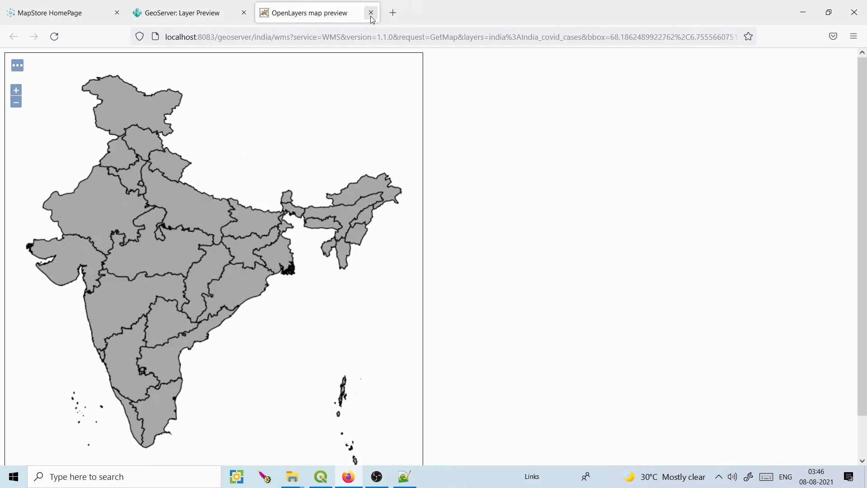
pyautogui.click(371, 12)
pyautogui.click(89, 28)
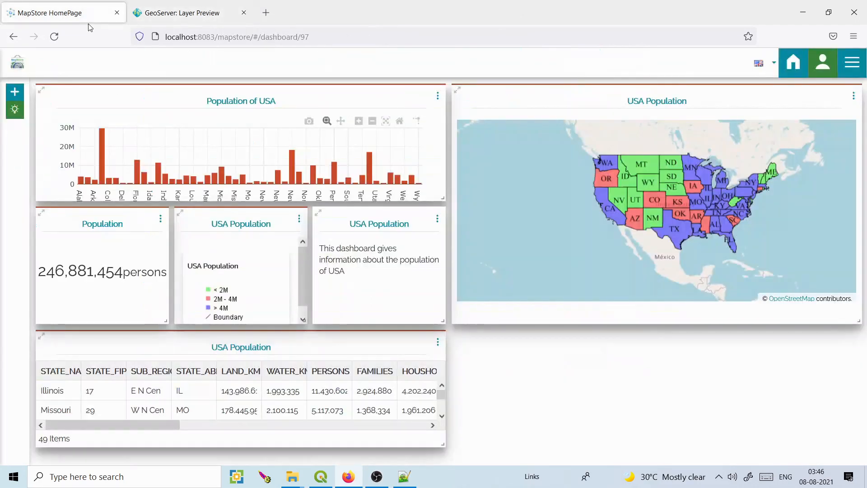
# Start a new dashboard from the MapStore home page, skip the tutorial, and pick a Map widget.
pyautogui.click(794, 64)
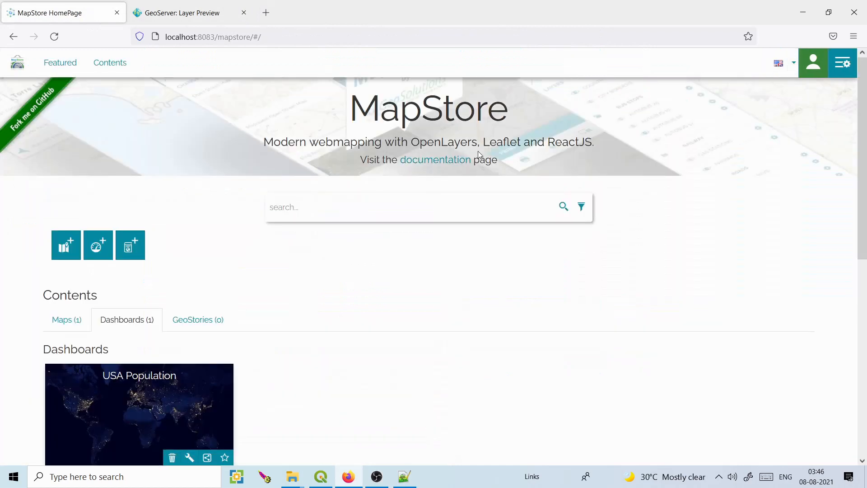
pyautogui.click(105, 247)
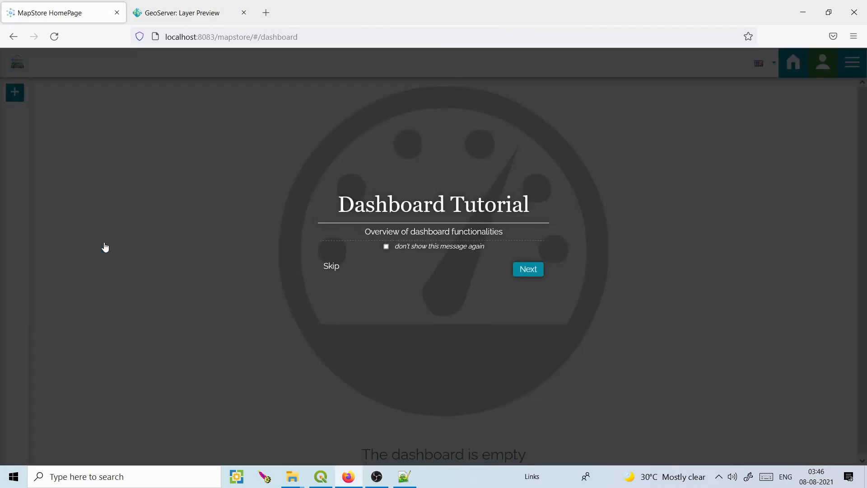
pyautogui.click(334, 267)
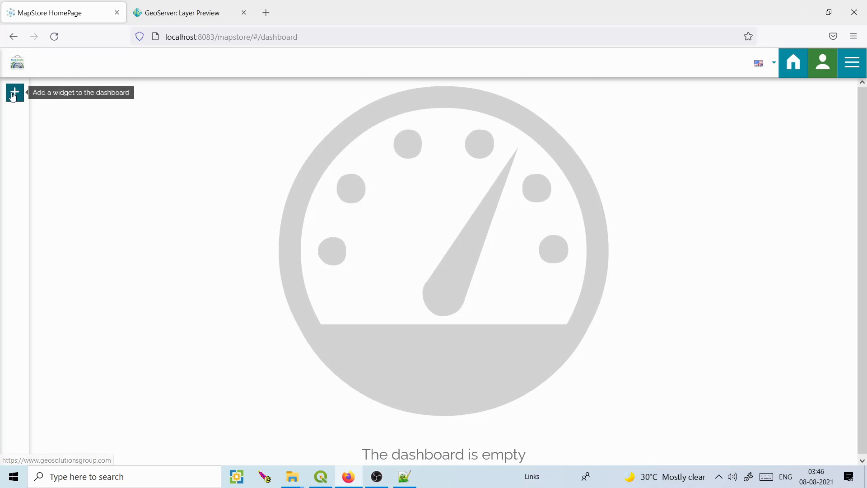
pyautogui.click(15, 92)
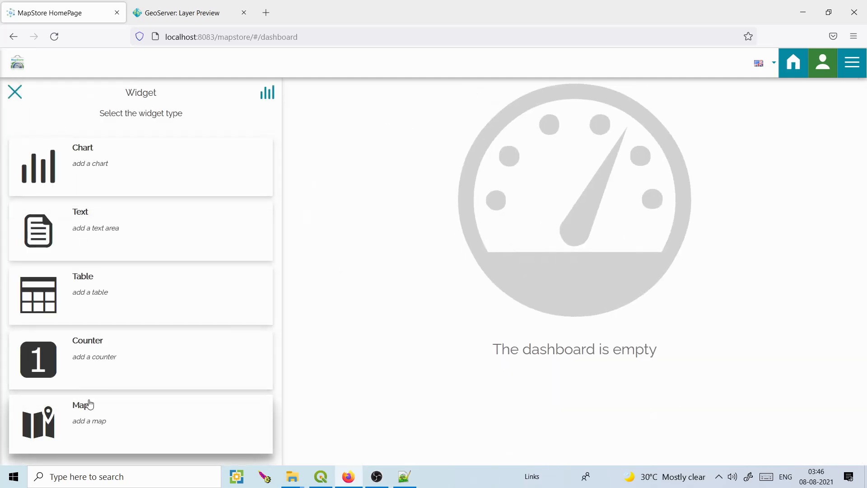
pyautogui.click(89, 404)
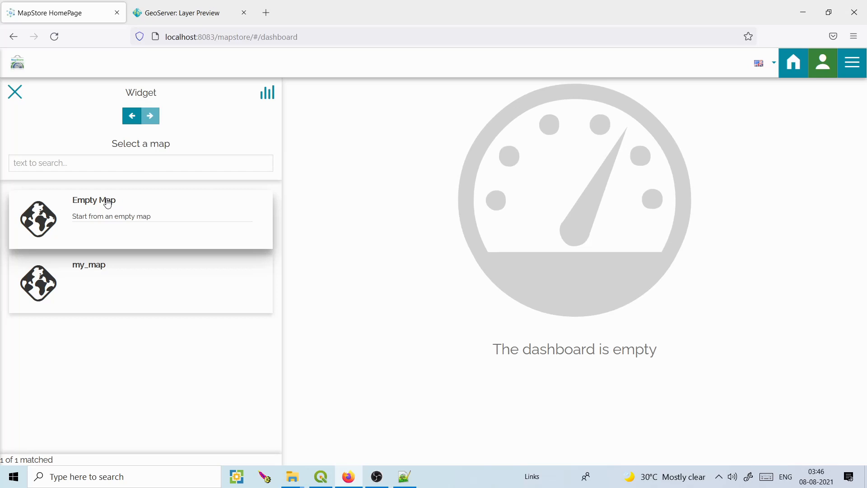
# Cancel the widget and leave the dashboard unsaved, returning to the home page.
pyautogui.click(16, 96)
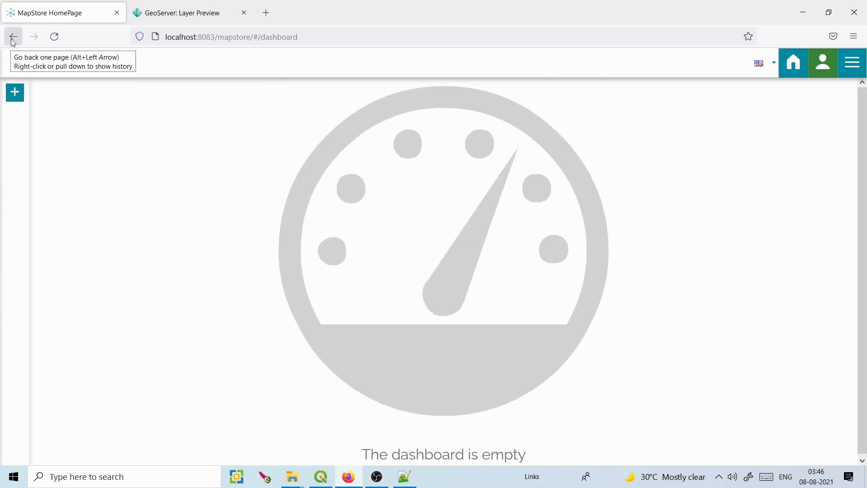
pyautogui.click(793, 64)
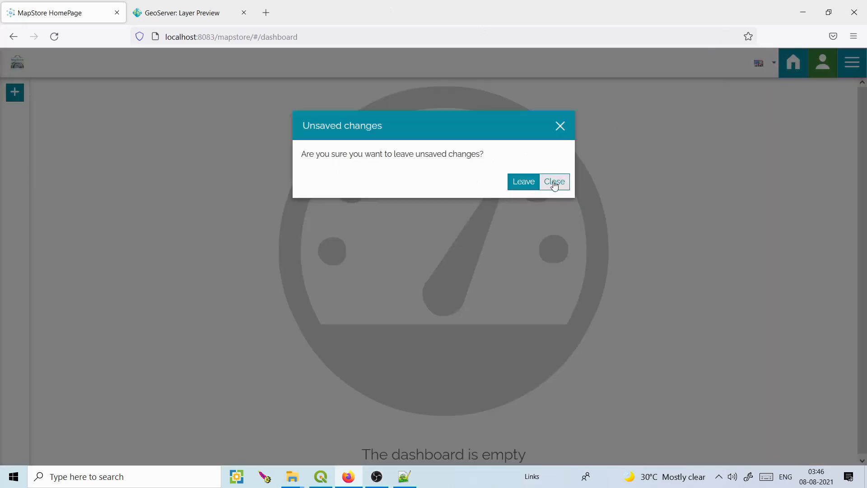
pyautogui.click(531, 186)
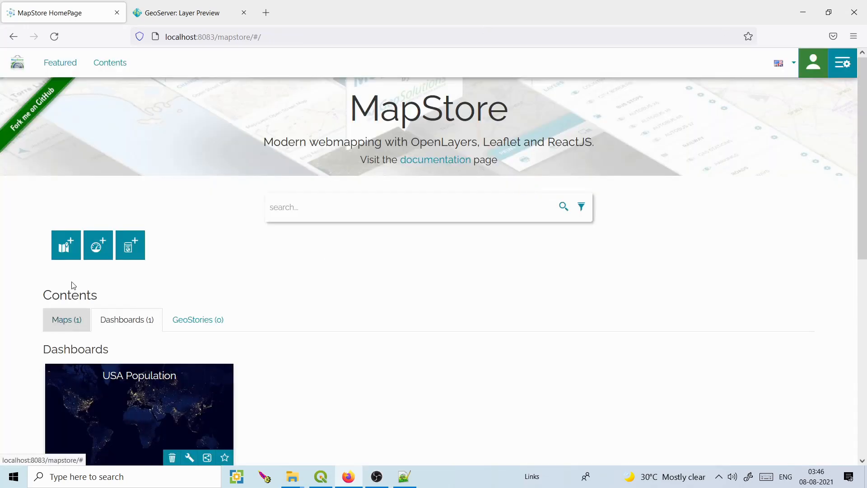
# Create a new map, allow location access, and show its layers list, dismissing the no-queryable-layer warning.
pyautogui.click(66, 245)
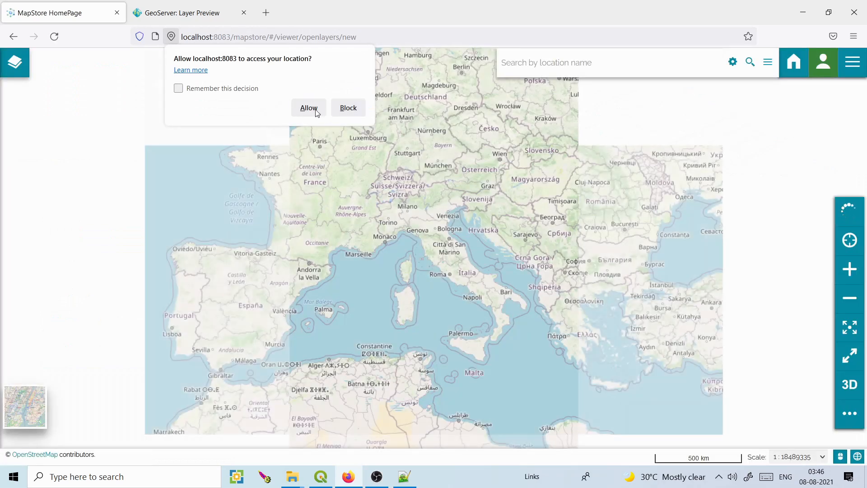
pyautogui.click(316, 112)
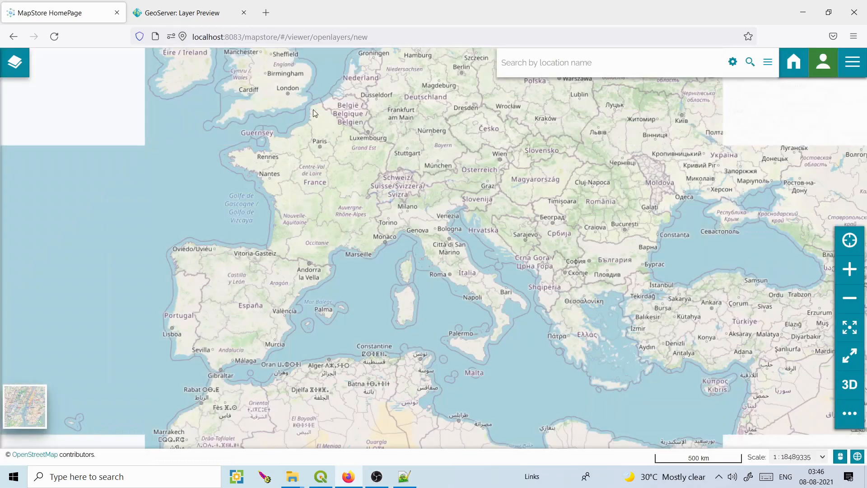
pyautogui.click(19, 69)
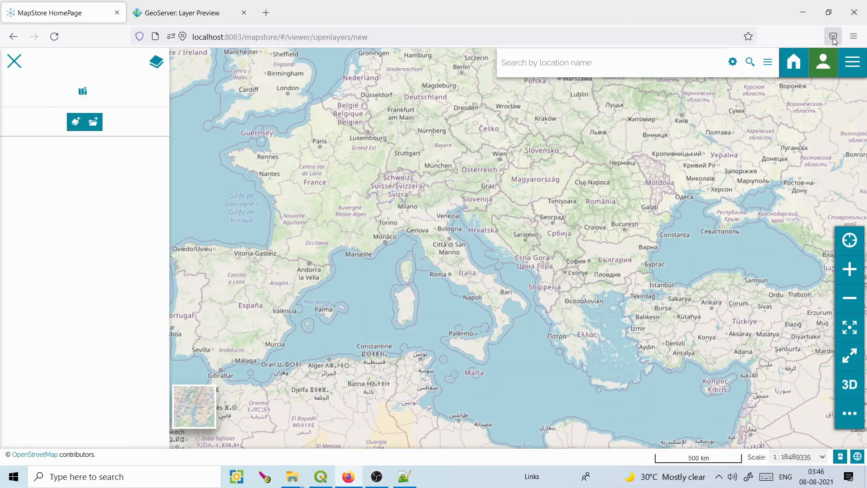
pyautogui.click(838, 104)
pyautogui.click(838, 104)
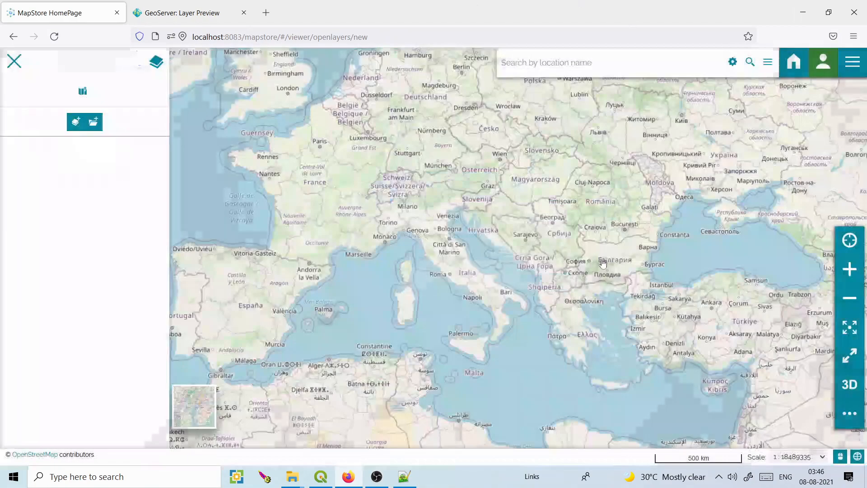
pyautogui.click(852, 66)
# Start a new catalog service titled my_geoserver.
pyautogui.click(820, 161)
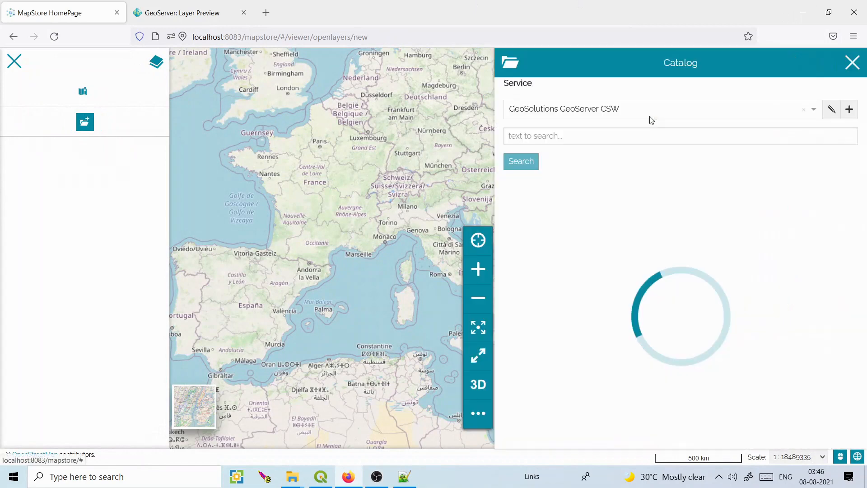
pyautogui.click(849, 110)
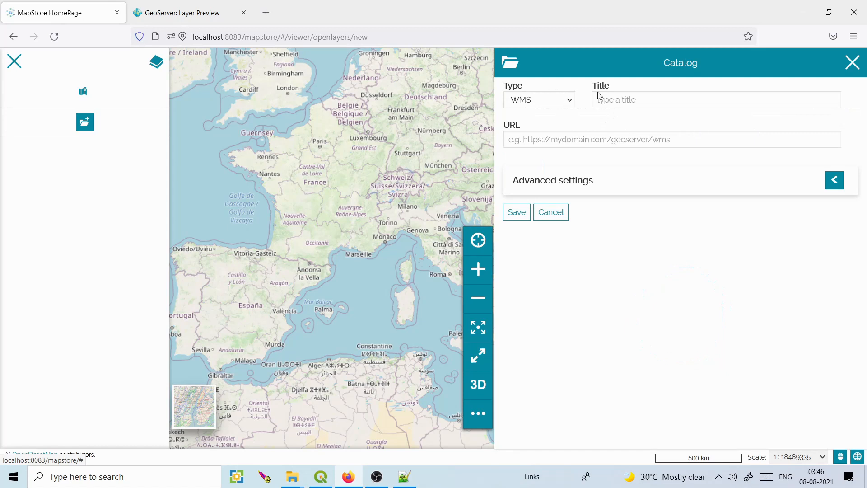
pyautogui.click(632, 100)
pyautogui.write('my_geoserver')
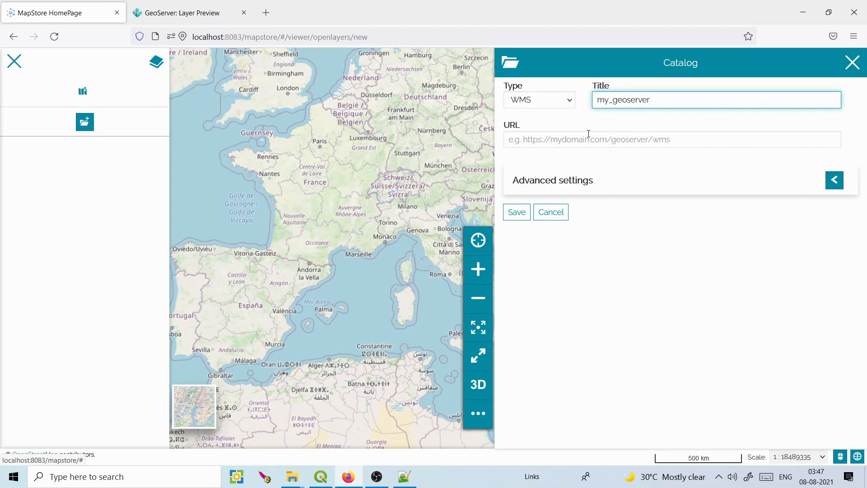
pyautogui.click(588, 133)
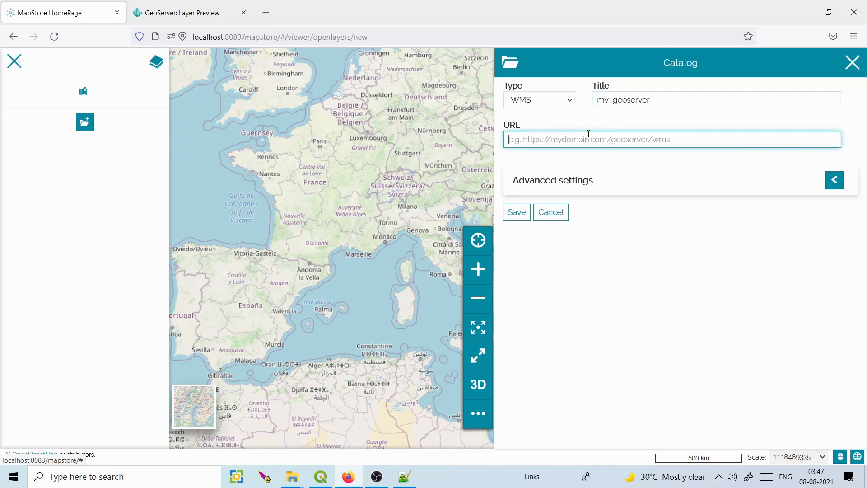
pyautogui.click(186, 17)
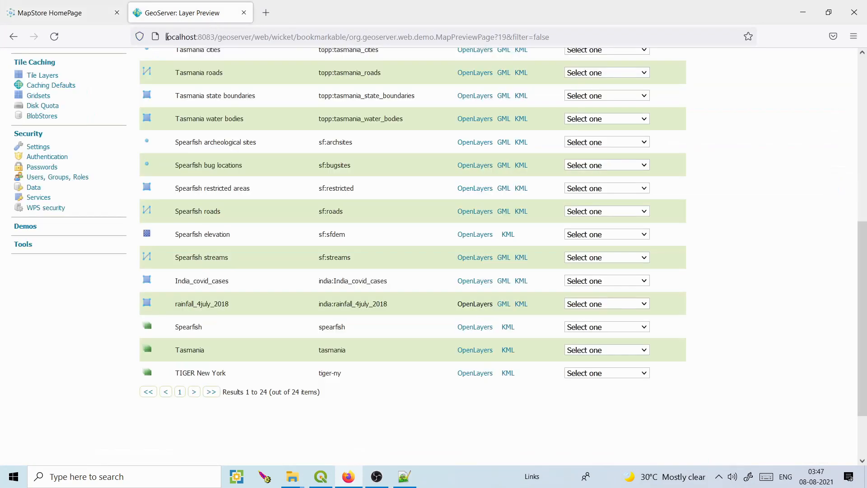
pyautogui.moveTo(167, 37); pyautogui.dragTo(251, 36)
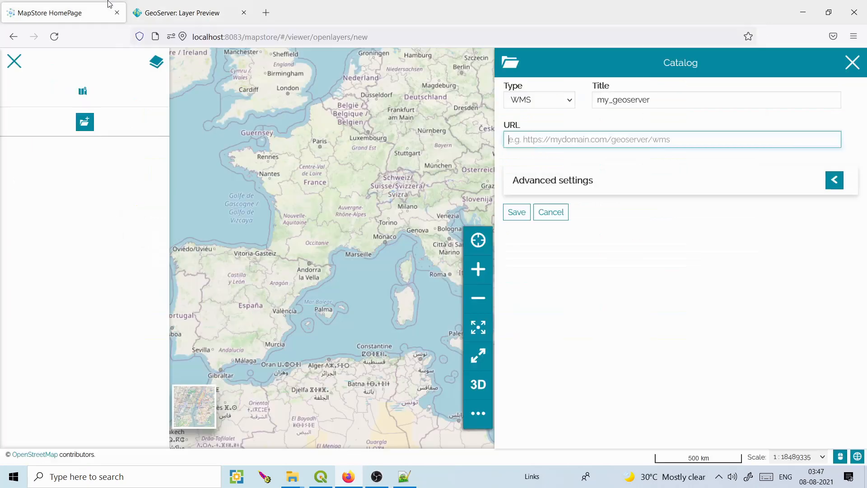
pyautogui.click(63, 13)
pyautogui.write('http://localhost:8083/geoserver')
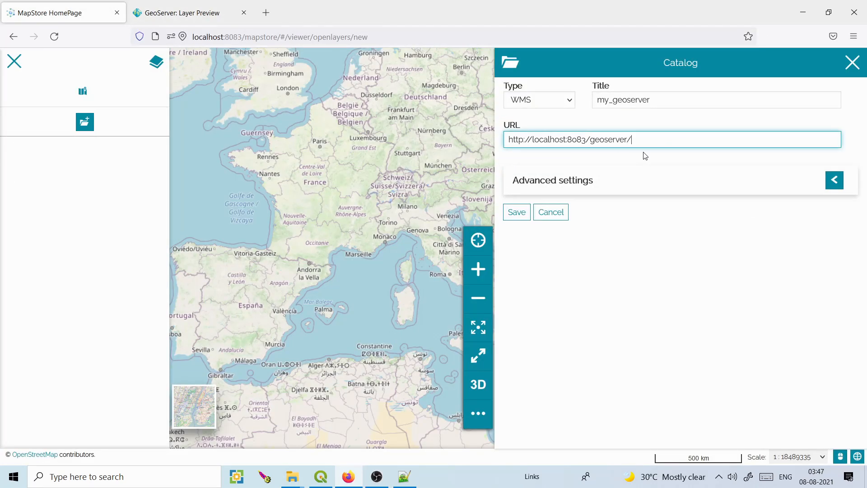
pyautogui.click(835, 180)
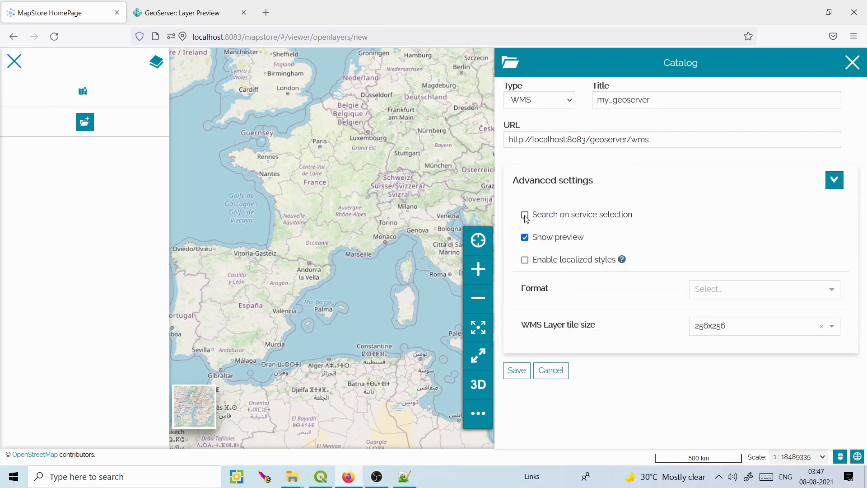
pyautogui.click(515, 370)
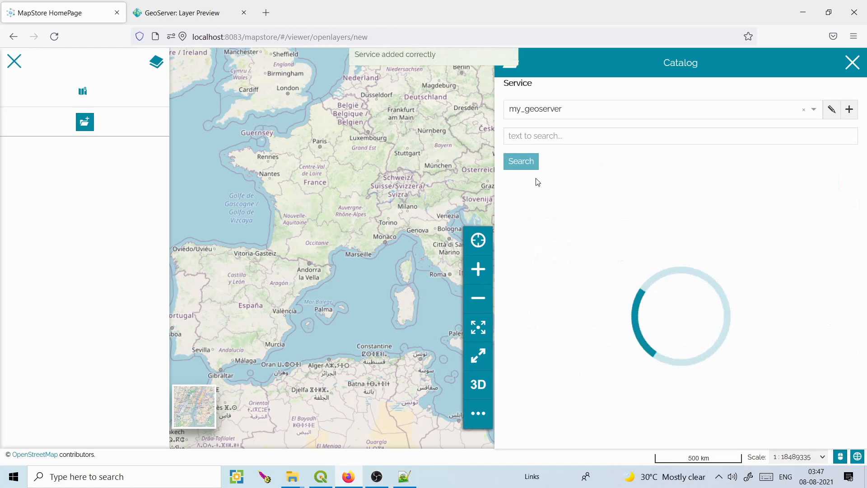
# Search the catalog for 'covid' and add India_covid_cases to the map.
pyautogui.click(556, 138)
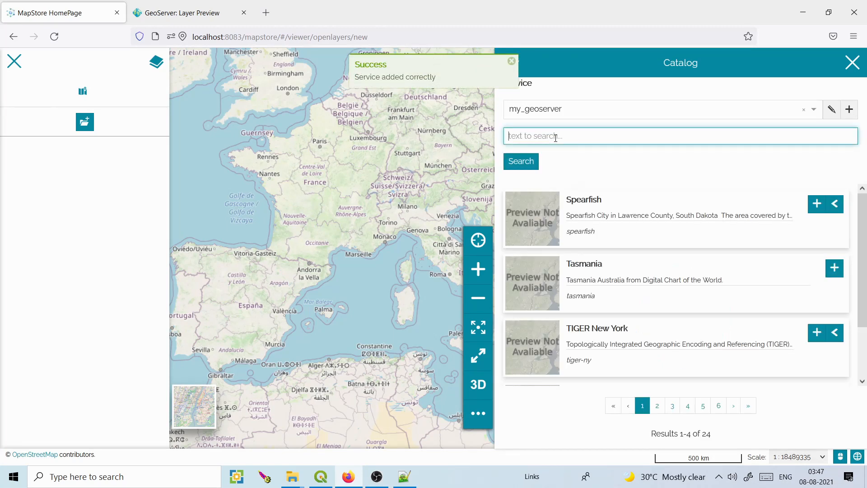
pyautogui.write('covid')
pyautogui.click(524, 162)
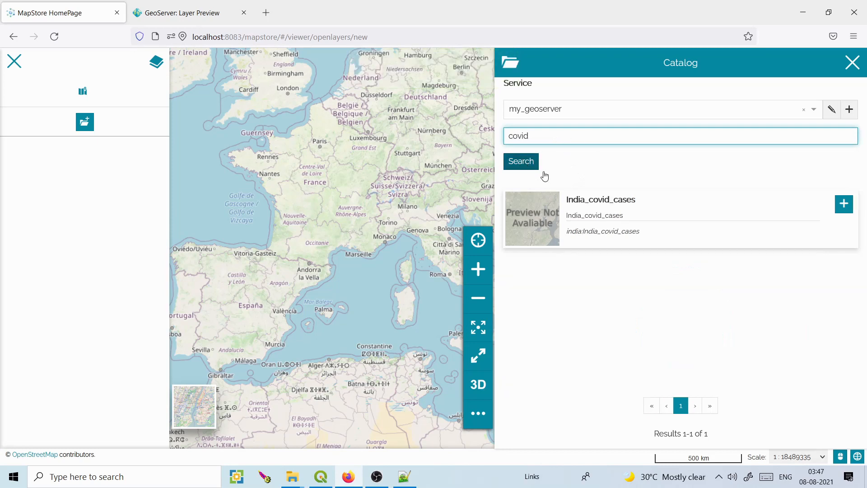
pyautogui.click(844, 203)
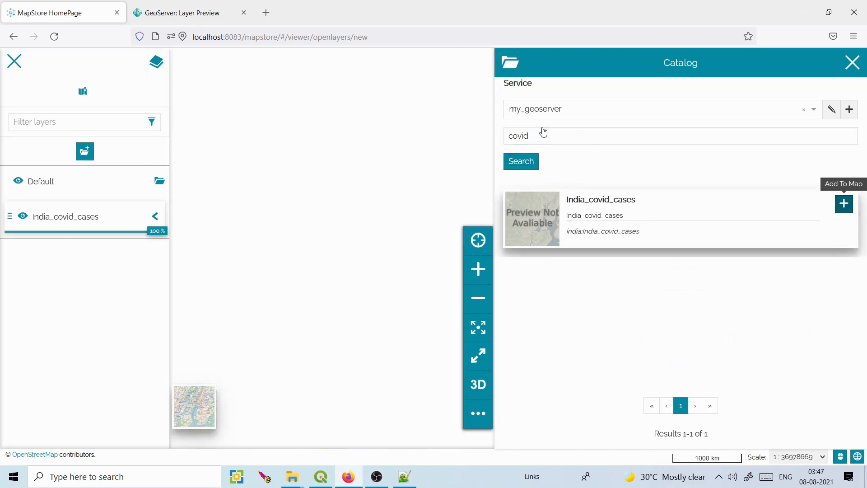
# Search the catalog for 'rain' and add rainfall_4july_2018 to the map.
pyautogui.moveTo(544, 138); pyautogui.dragTo(522, 136)
pyautogui.write('rain')
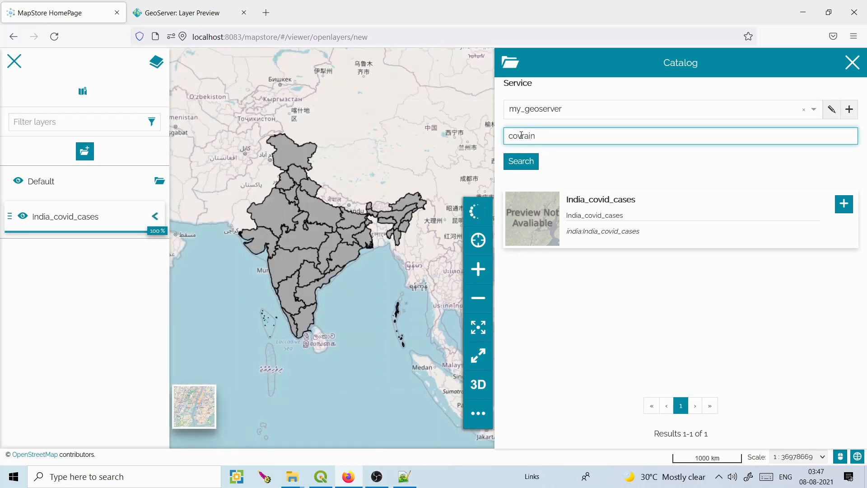
pyautogui.press('Return')
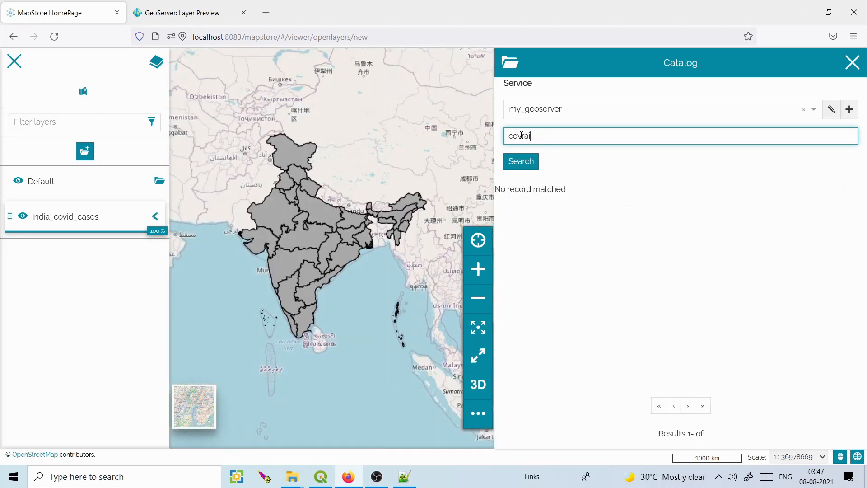
pyautogui.press('BackSpace')
pyautogui.write('ra')
pyautogui.click(526, 158)
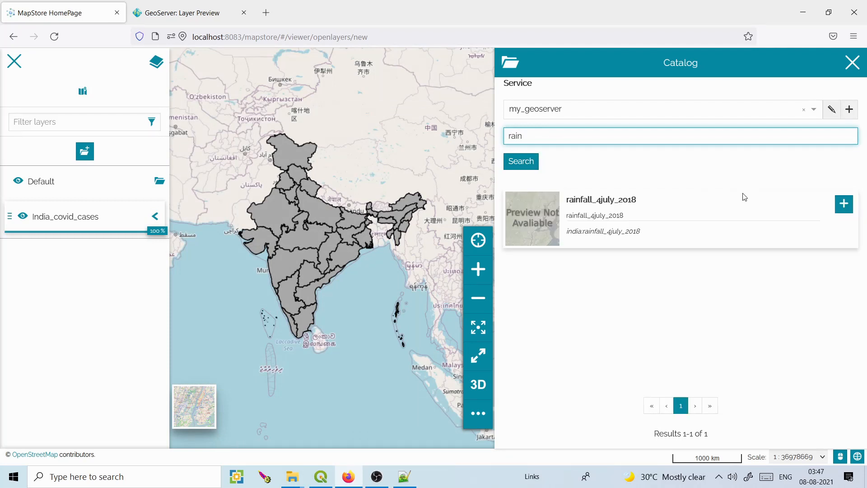
pyautogui.click(844, 207)
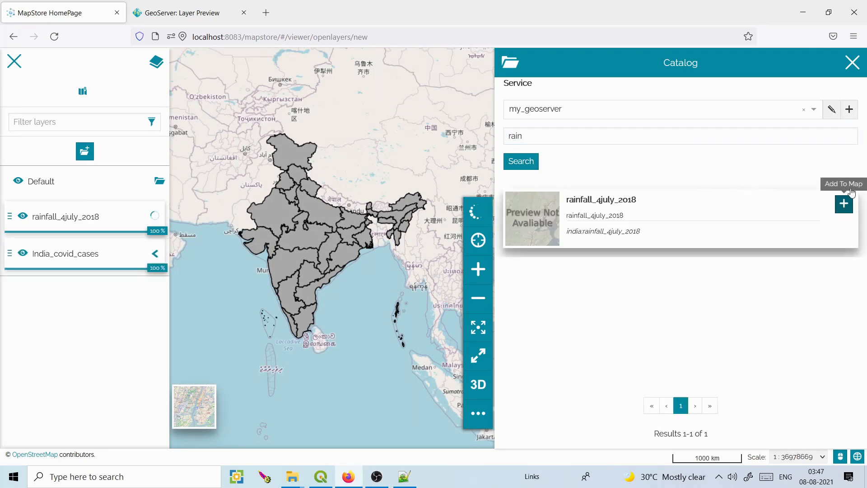
# Close the catalog, hide India_covid_cases, and open rainfall_4july_2018's style settings.
pyautogui.click(858, 64)
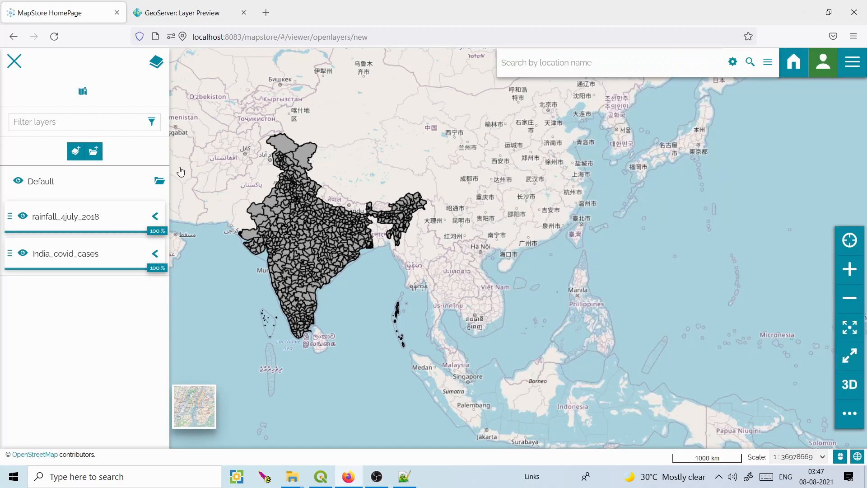
pyautogui.click(23, 253)
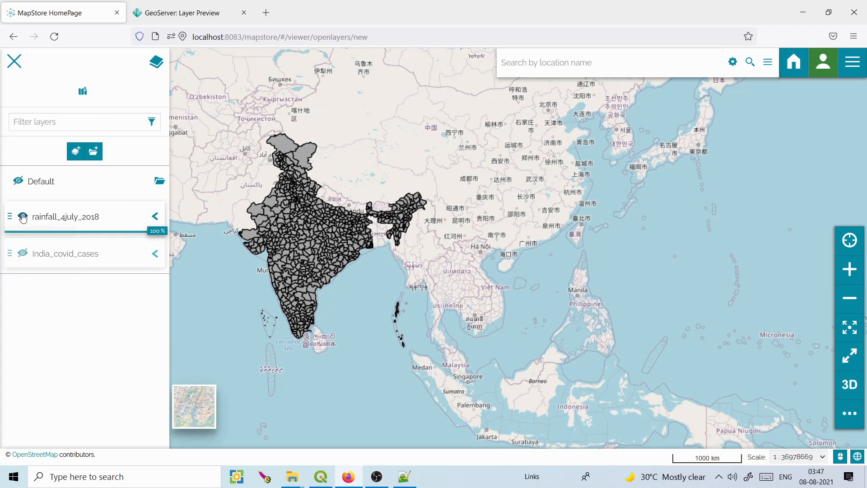
pyautogui.click(73, 219)
pyautogui.click(37, 152)
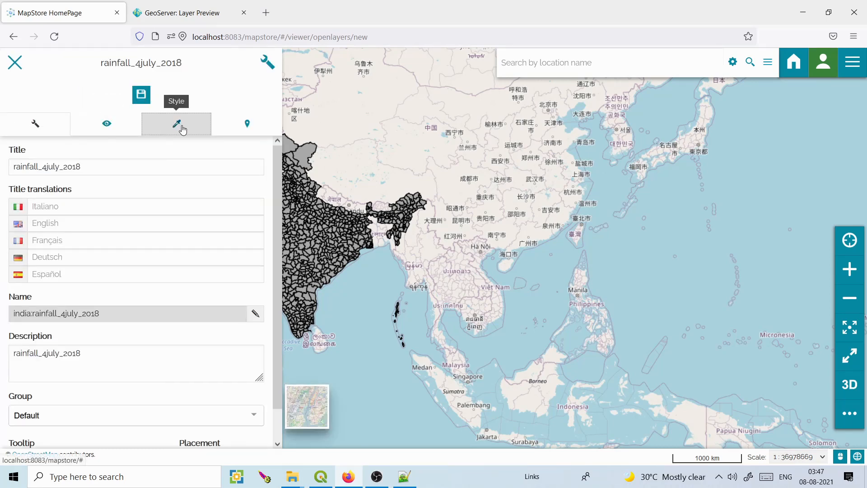
pyautogui.click(182, 130)
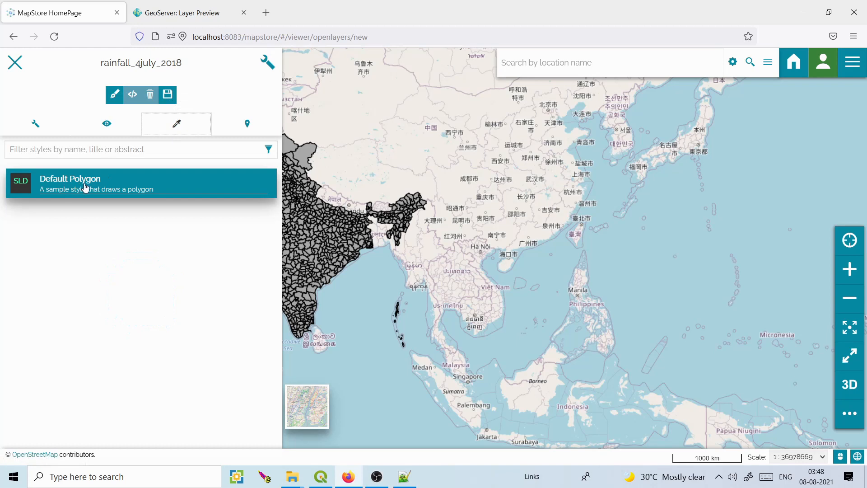
# Create a new style from the Base SLD template for the rainfall layer and open it for editing.
pyautogui.click(115, 95)
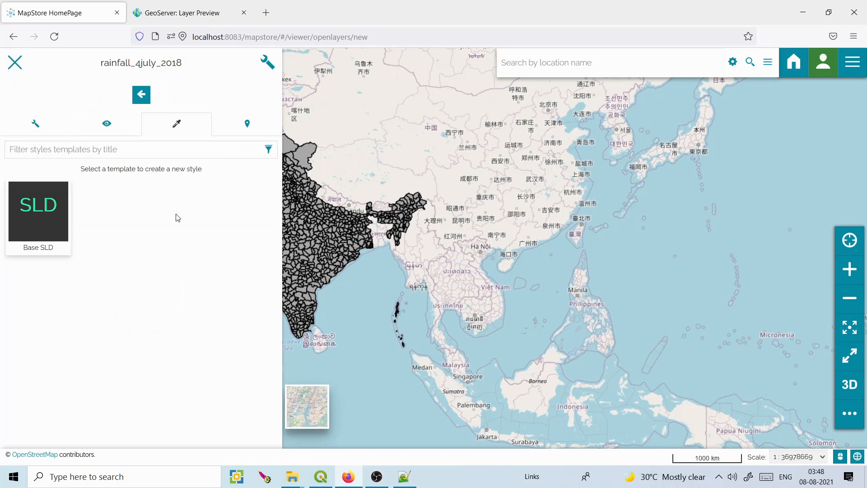
pyautogui.click(54, 206)
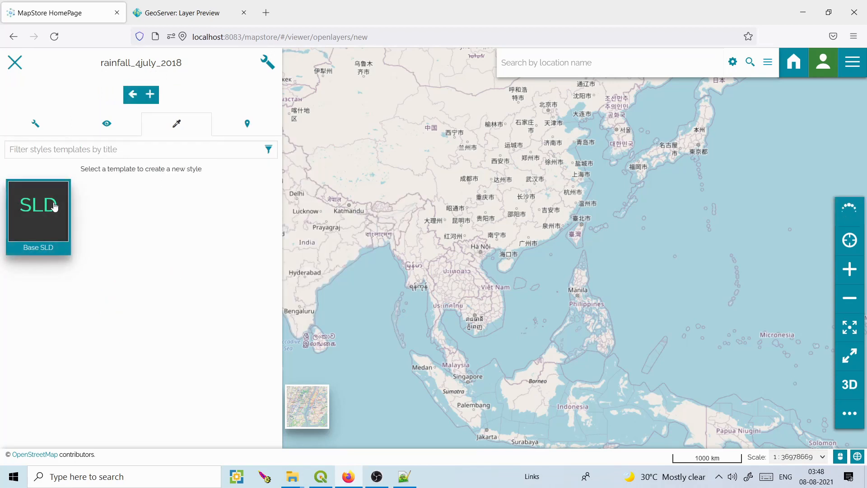
pyautogui.click(150, 95)
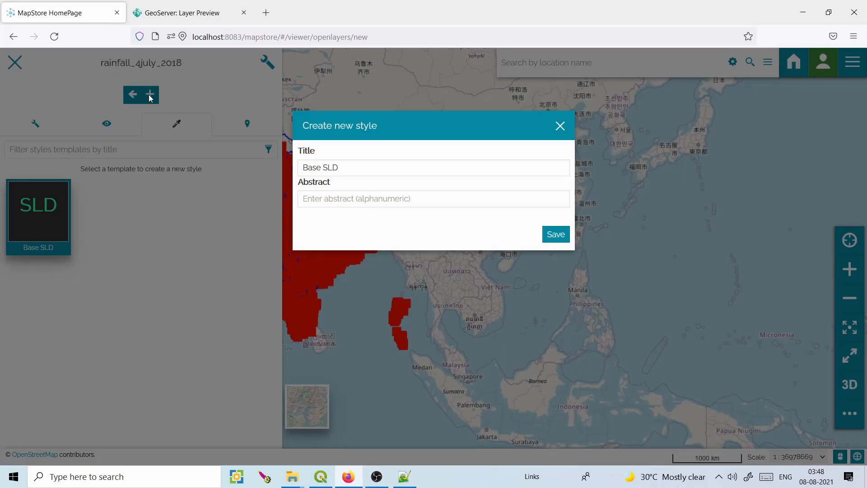
pyautogui.click(557, 236)
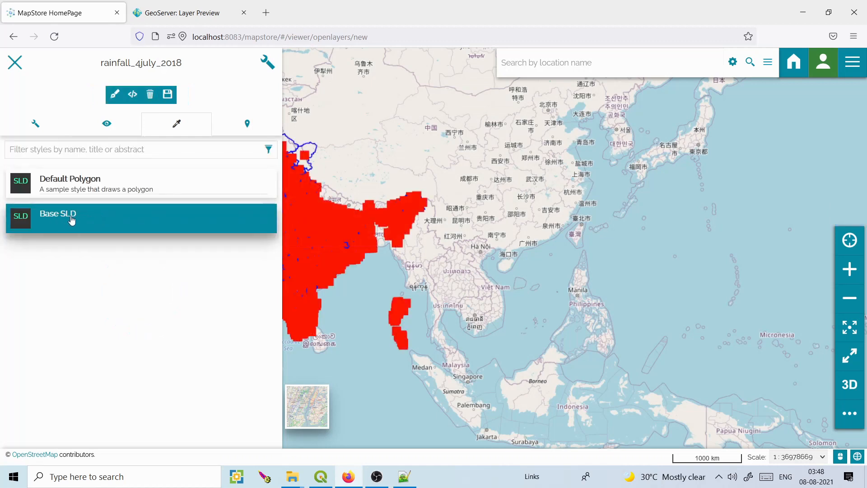
pyautogui.click(133, 96)
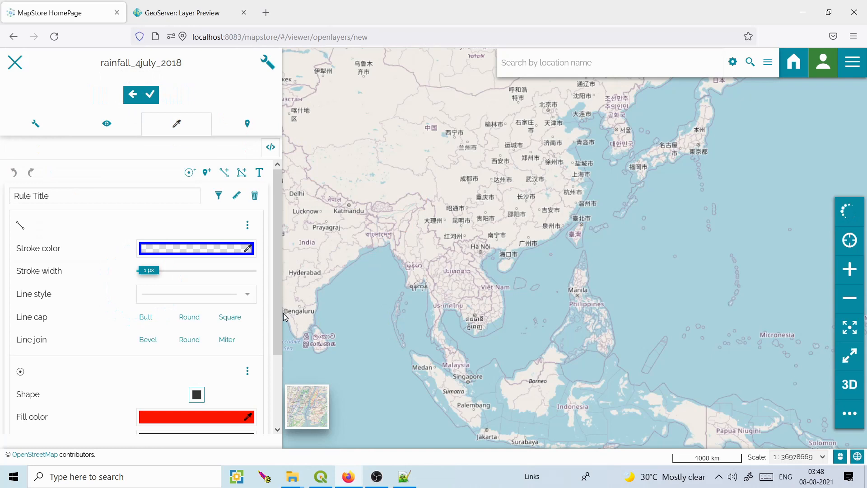
# Replace the existing style rule with a polygon fill rule of classification type.
pyautogui.click(248, 370)
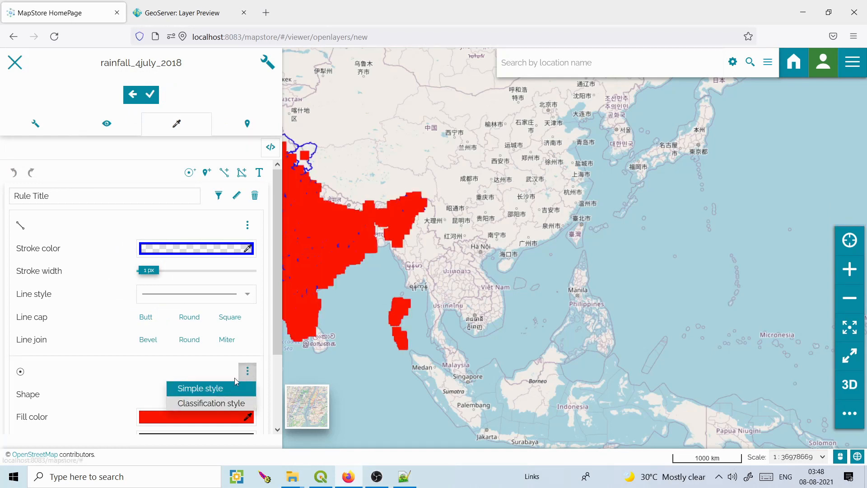
pyautogui.click(255, 195)
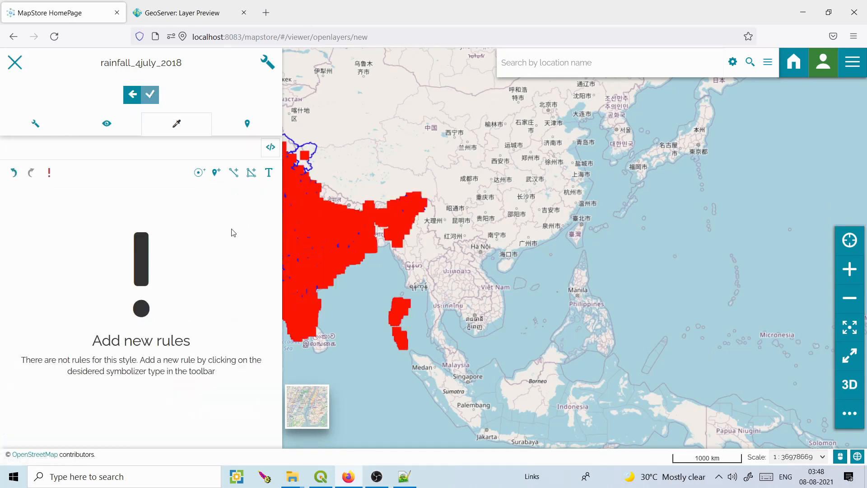
pyautogui.click(251, 174)
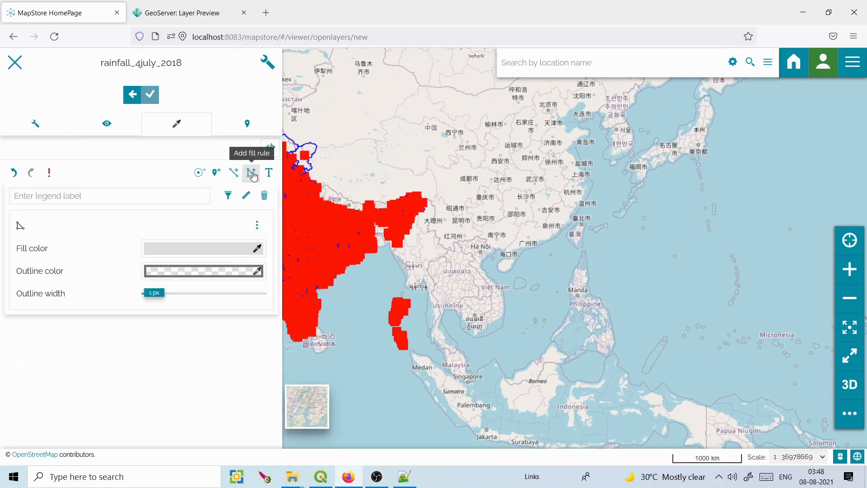
pyautogui.click(259, 233)
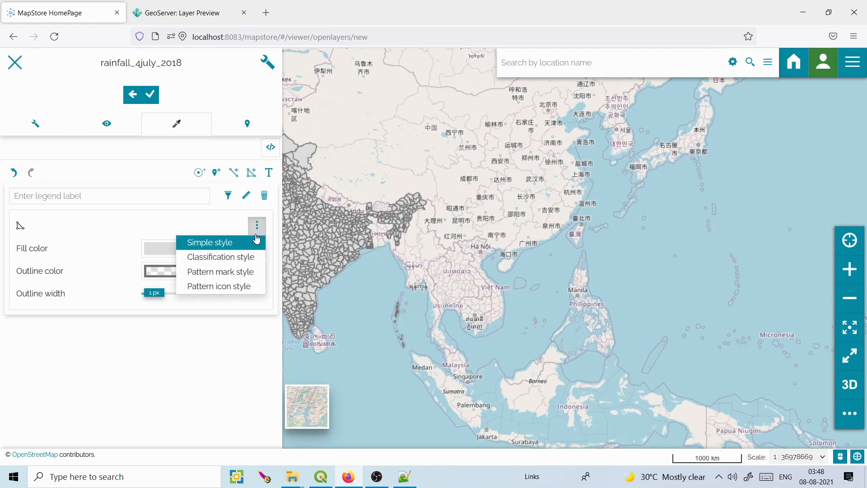
pyautogui.click(233, 257)
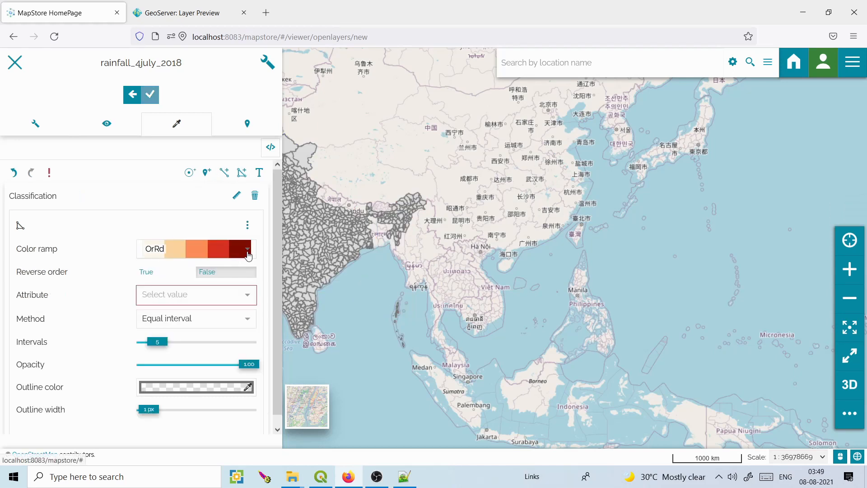
# Keep the OrRd ramp and equal interval method, and classify by the DEVIATION attribute.
pyautogui.click(248, 254)
pyautogui.click(248, 254)
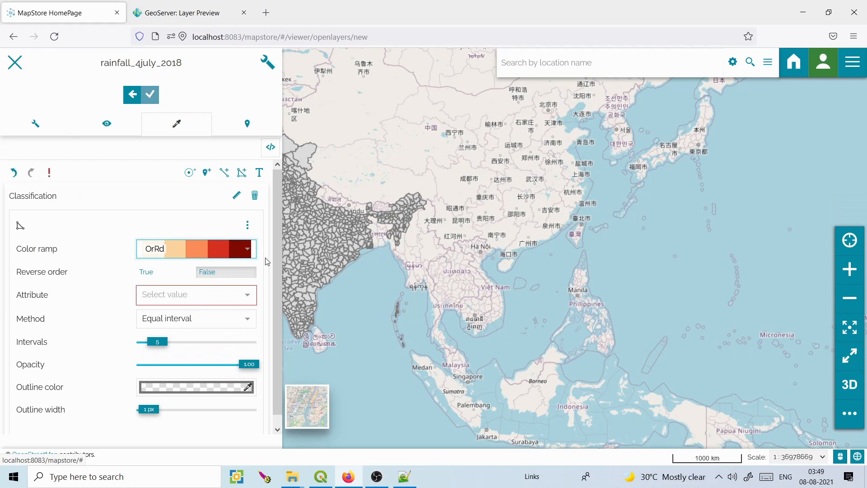
pyautogui.moveTo(274, 269); pyautogui.dragTo(277, 302)
pyautogui.click(250, 311)
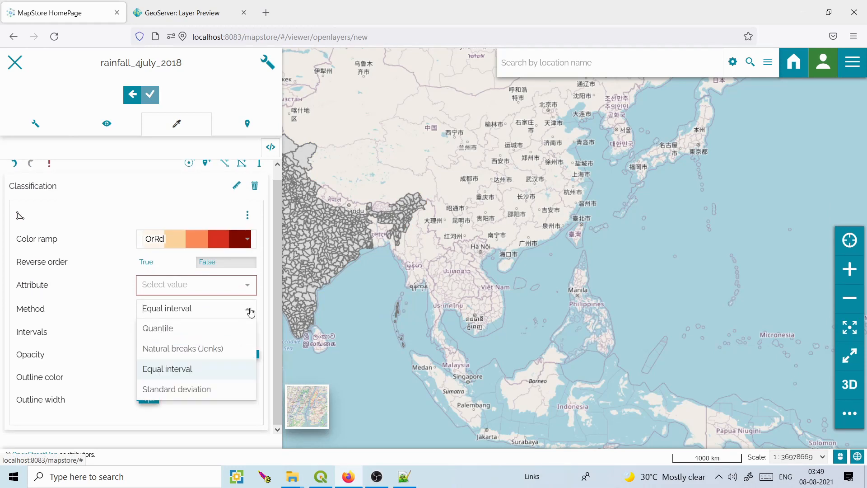
pyautogui.click(251, 312)
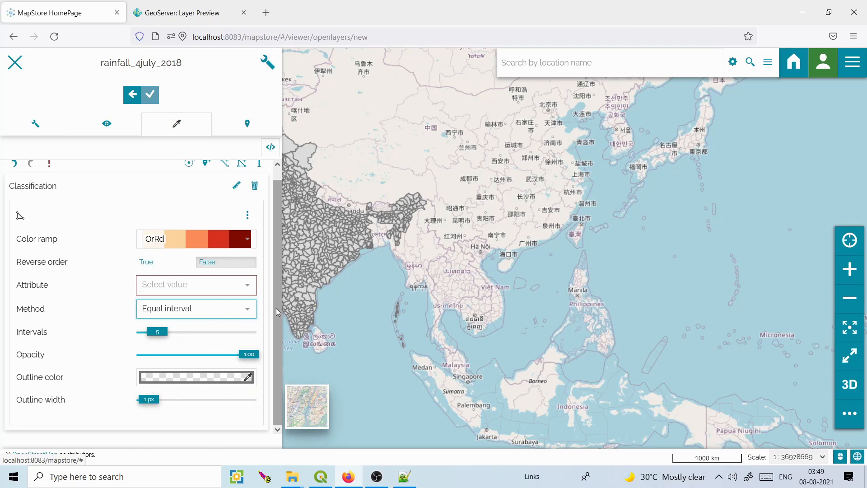
pyautogui.moveTo(277, 243); pyautogui.dragTo(275, 282)
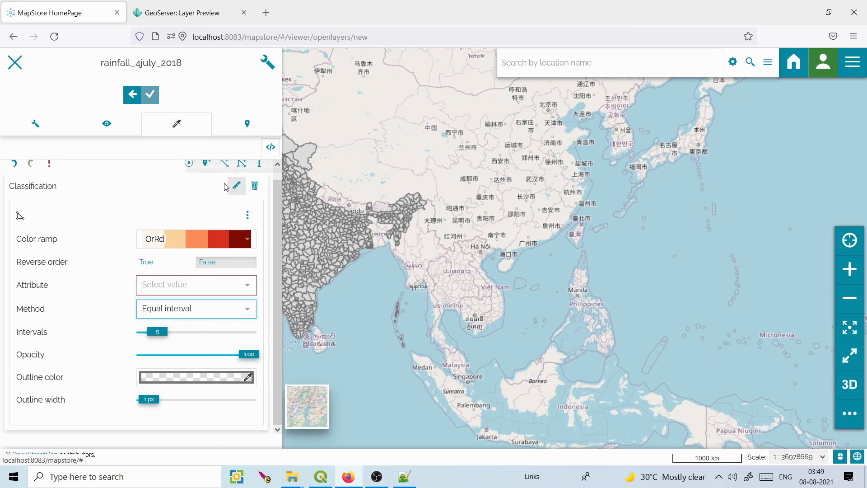
pyautogui.moveTo(51, 171)
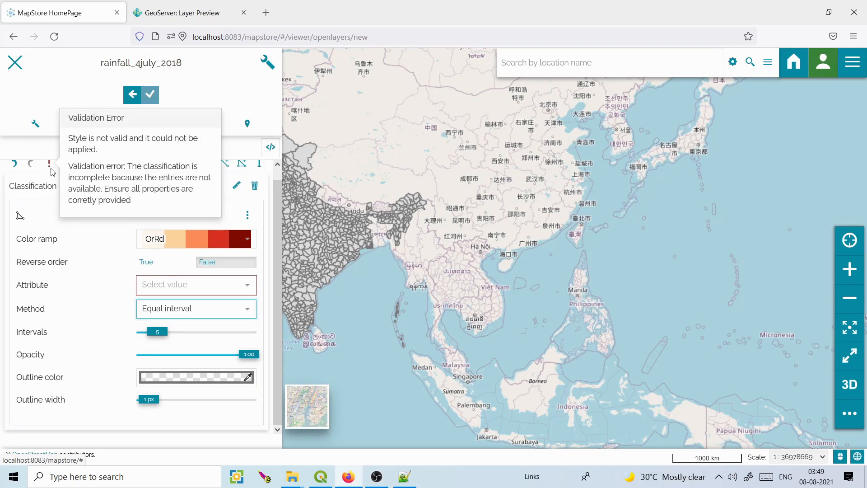
pyautogui.click(248, 285)
pyautogui.moveTo(252, 327); pyautogui.dragTo(254, 383)
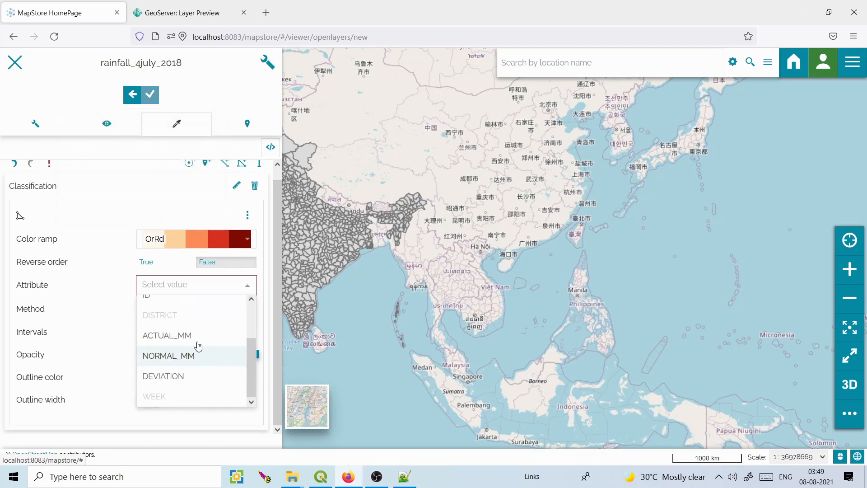
pyautogui.click(178, 376)
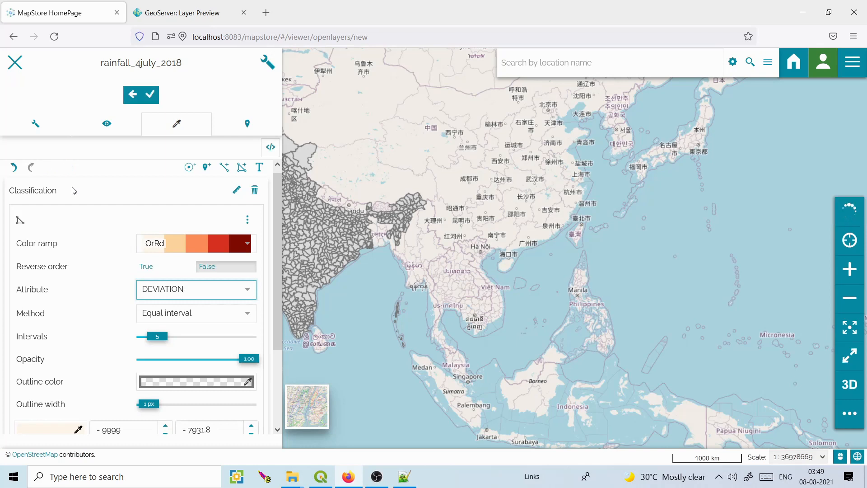
# Change the first DEVIATION class's upper bound to -60.
pyautogui.scroll(-2, 276, 252)
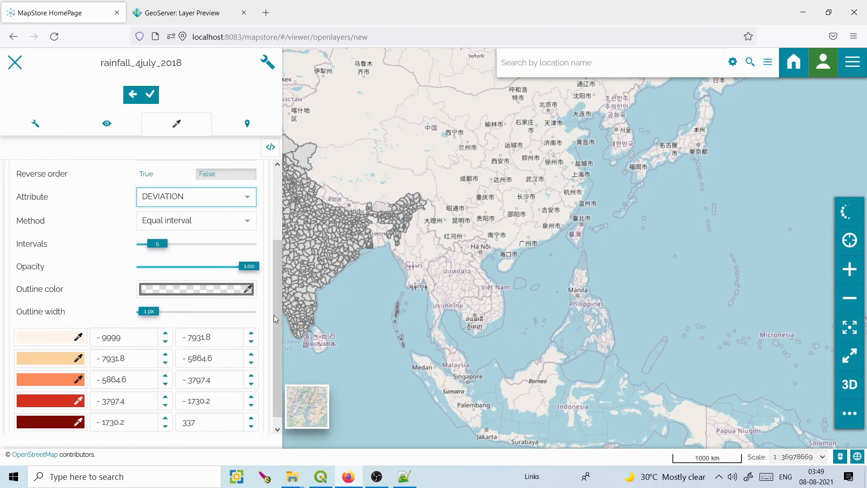
pyautogui.moveTo(502, 282); pyautogui.dragTo(531, 287)
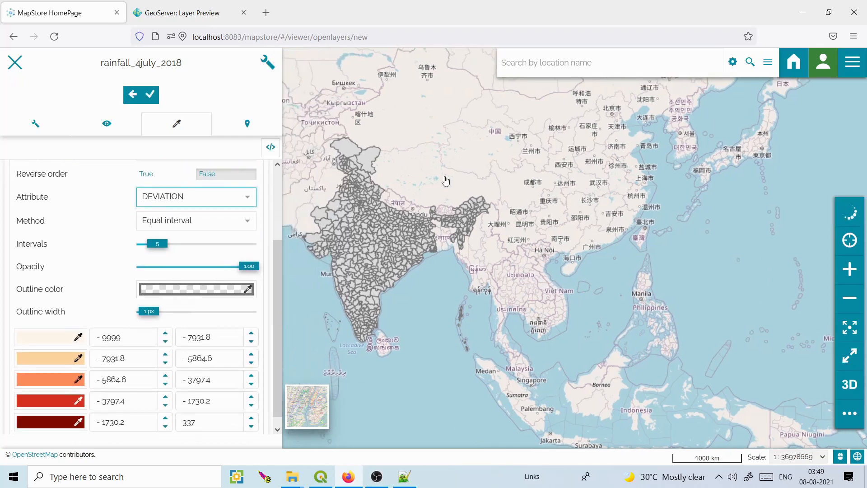
pyautogui.moveTo(422, 159); pyautogui.dragTo(429, 163)
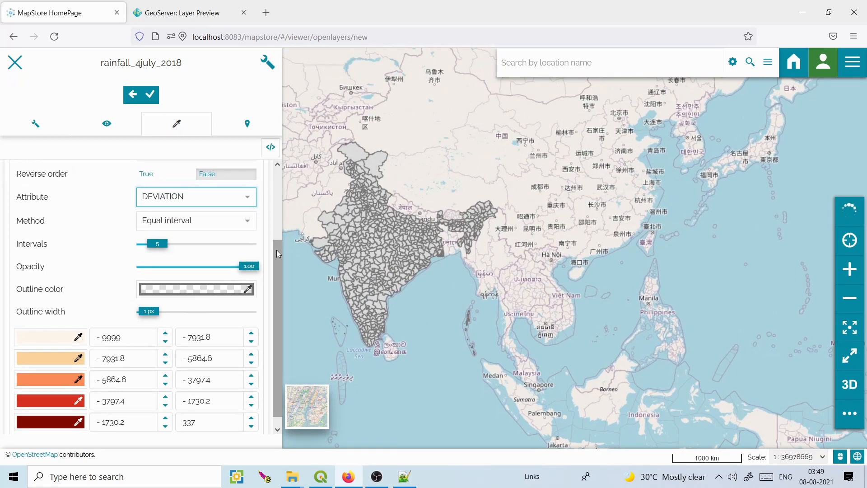
pyautogui.scroll(-1, 277, 248)
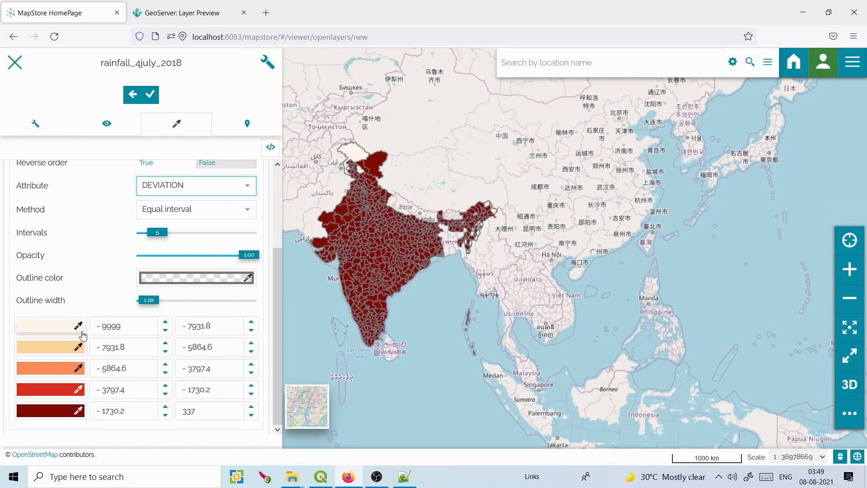
pyautogui.click(209, 327)
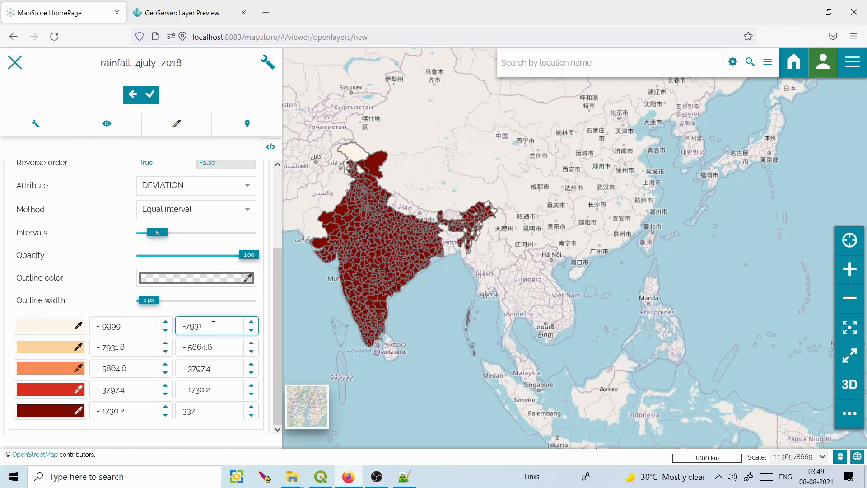
pyautogui.press('BackSpace')
pyautogui.press('BackSpace')
pyautogui.write('7')
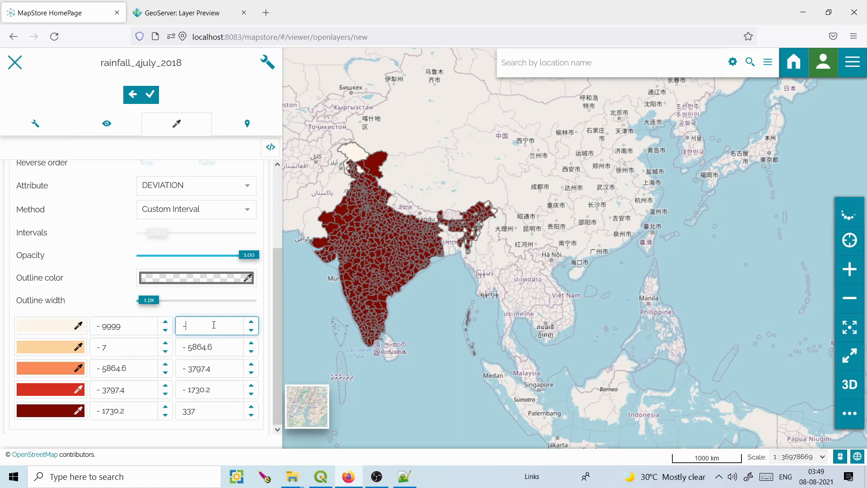
pyautogui.write('7')
pyautogui.press('BackSpace')
pyautogui.press('BackSpace')
pyautogui.press('BackSpace')
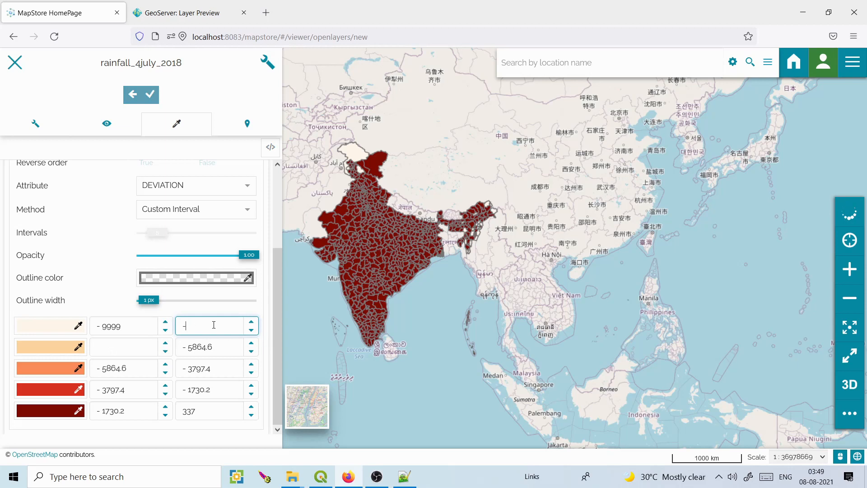
# Colour the first DEVIATION class yellow.
pyautogui.click(79, 326)
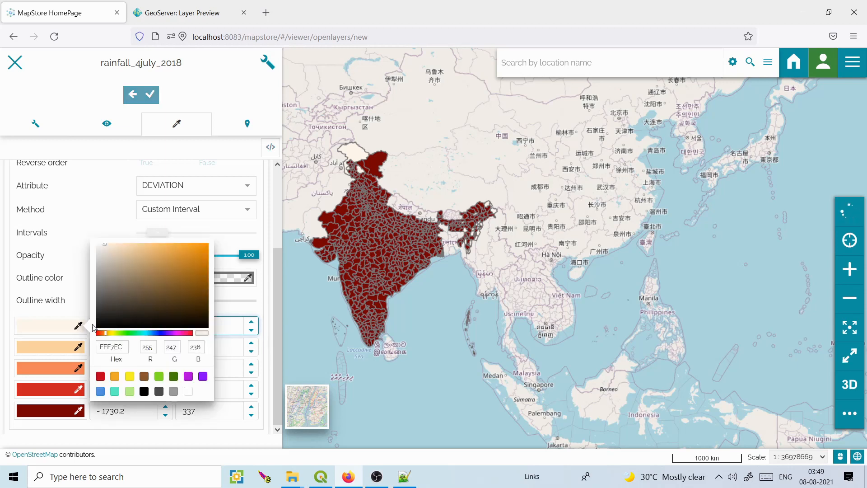
pyautogui.moveTo(202, 248); pyautogui.dragTo(79, 324)
pyautogui.click(80, 325)
pyautogui.click(79, 326)
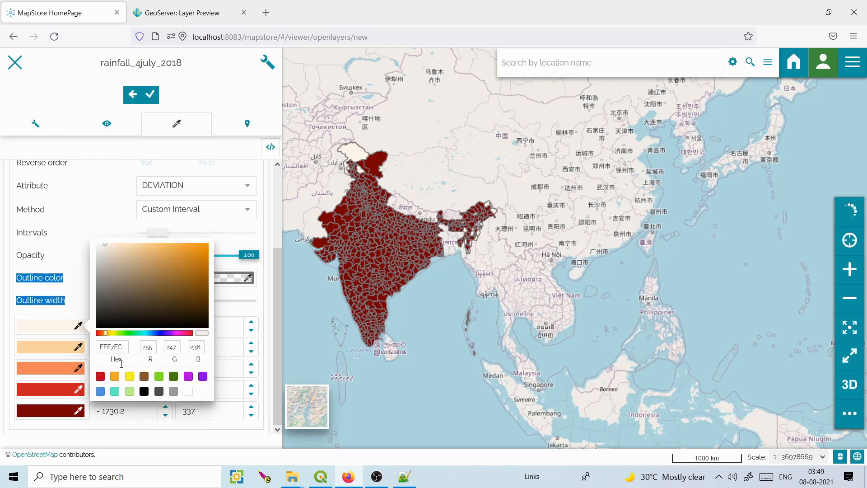
pyautogui.click(131, 380)
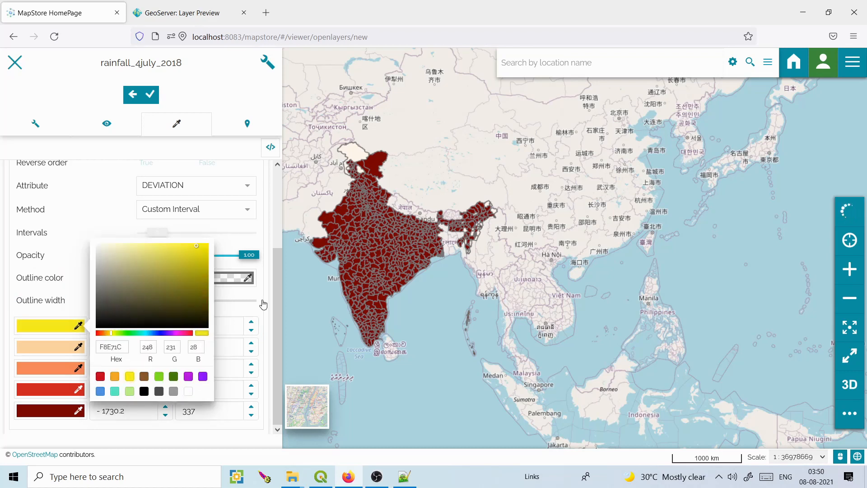
pyautogui.click(277, 312)
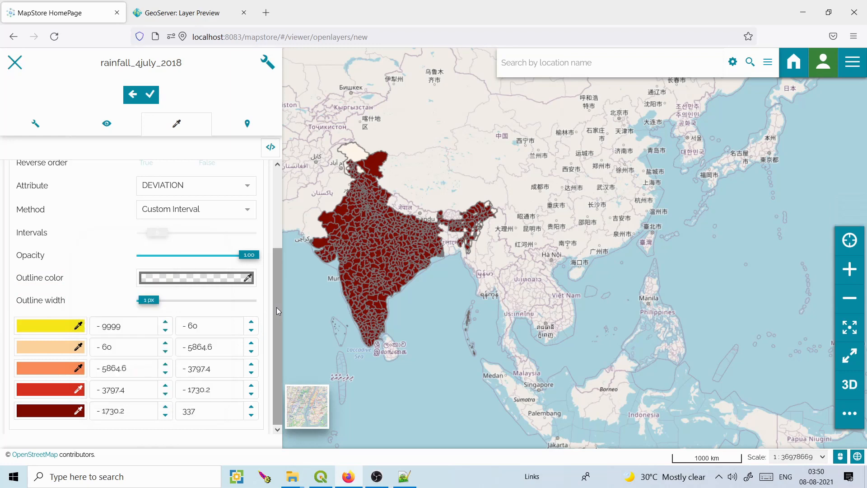
# Set the second class's upper bound to -40 and colour it red.
pyautogui.click(204, 347)
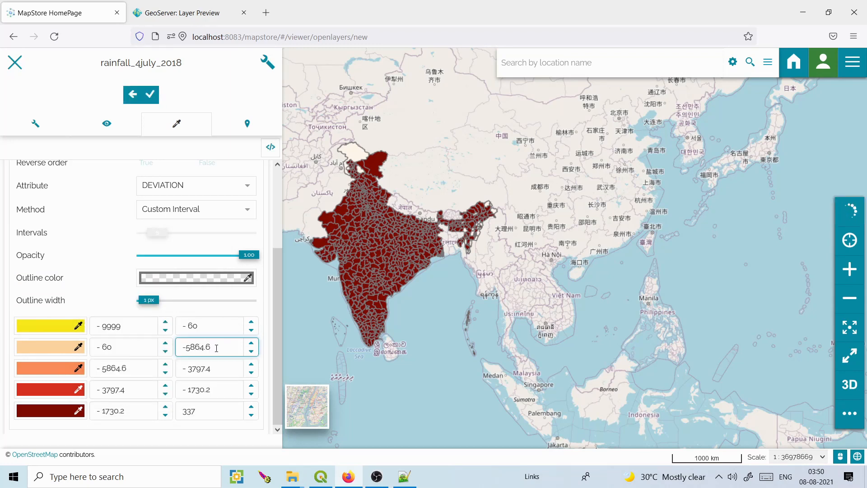
pyautogui.press('BackSpace')
pyautogui.press('BackSpace')
pyautogui.press('BackSpace')
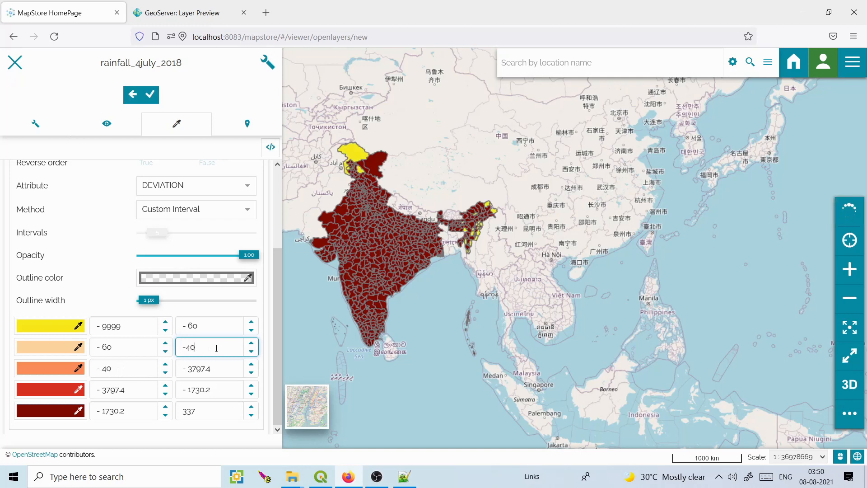
pyautogui.click(79, 347)
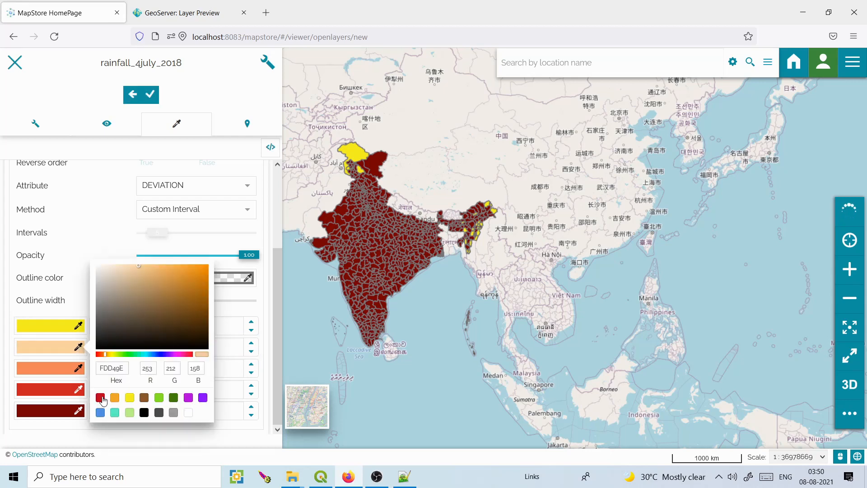
pyautogui.click(100, 398)
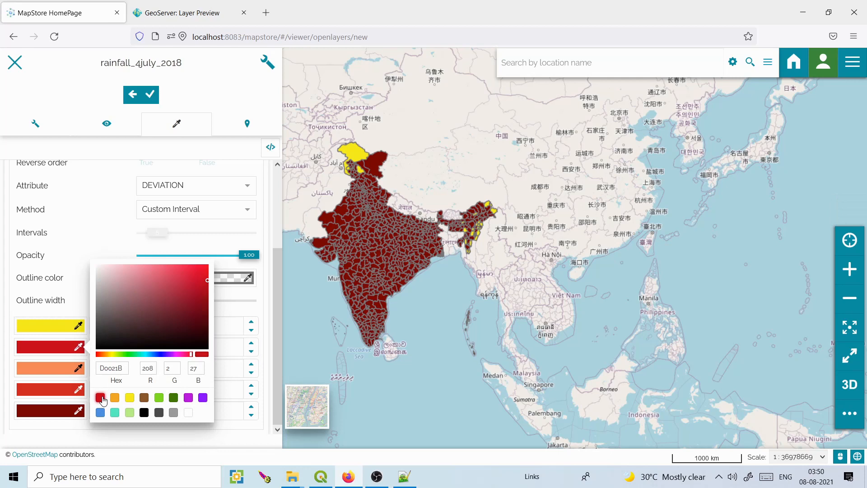
pyautogui.click(271, 304)
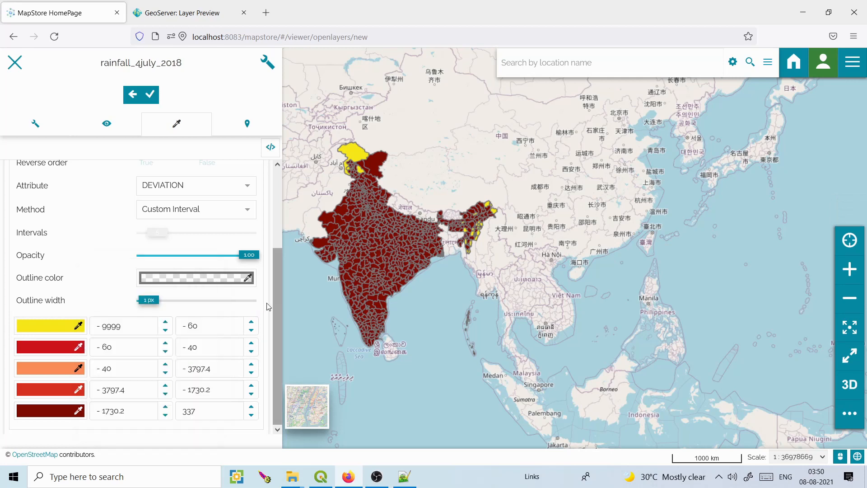
# Set the third class's bound to -20 with brown fill, and the fourth class's bound to 20.
pyautogui.click(221, 373)
pyautogui.press('BackSpace')
pyautogui.press('BackSpace')
pyautogui.press('BackSpace')
pyautogui.press('BackSpace')
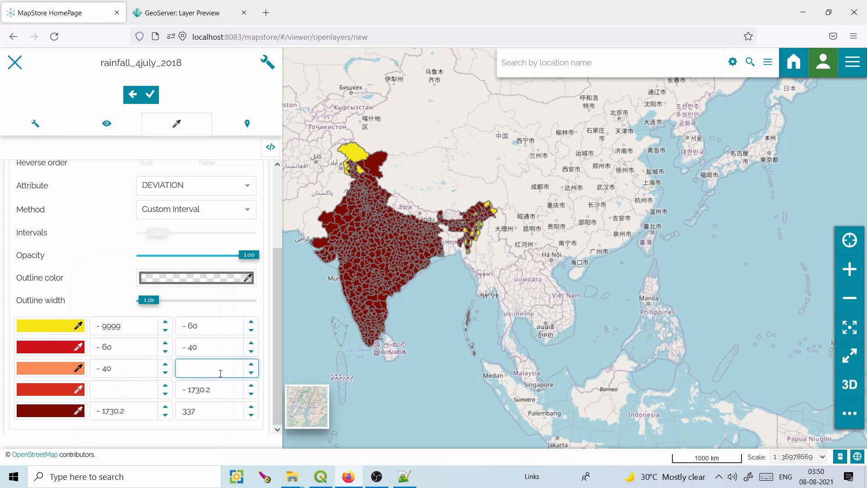
pyautogui.write('20')
pyautogui.click(78, 367)
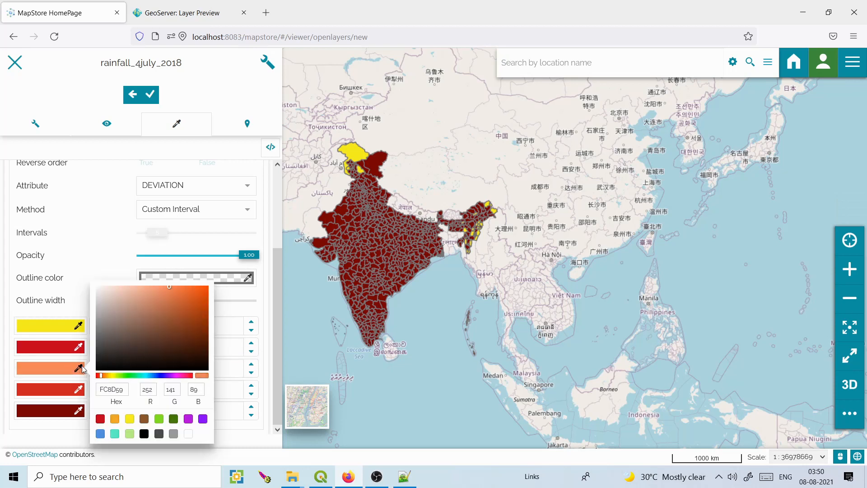
pyautogui.click(143, 420)
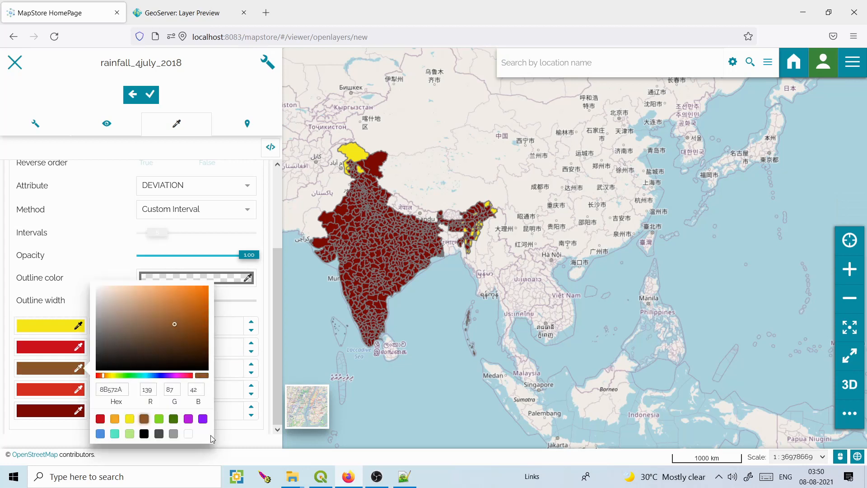
pyautogui.click(280, 357)
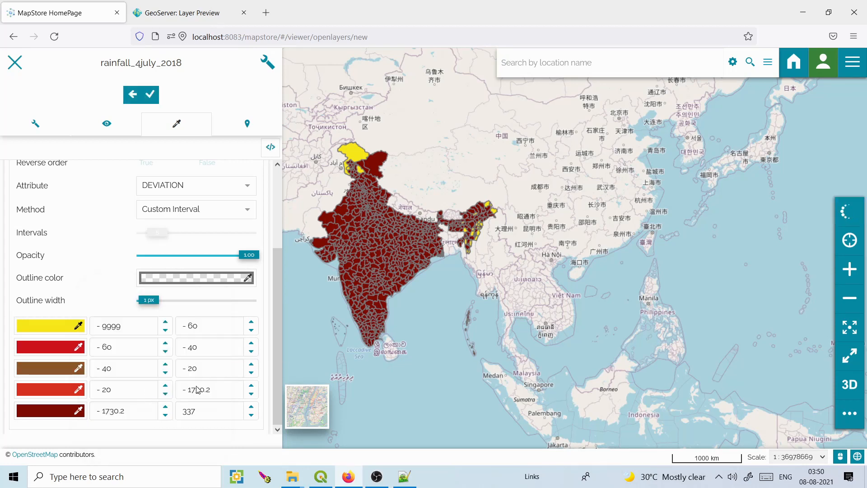
pyautogui.click(216, 390)
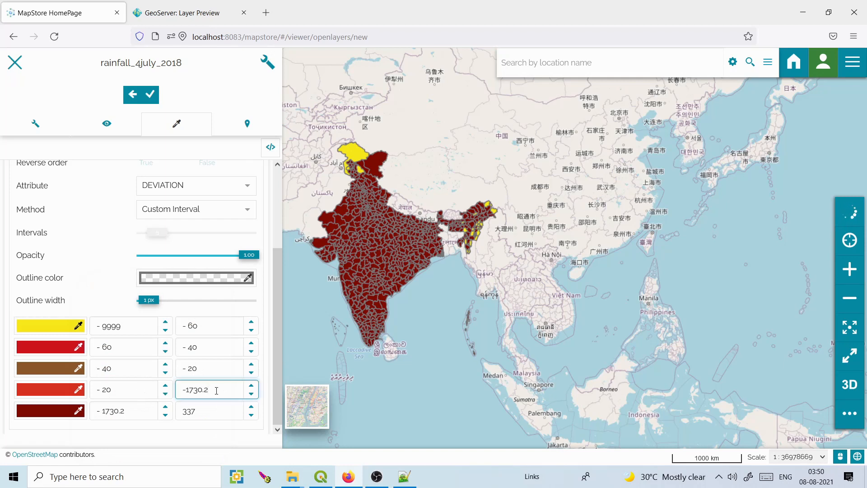
pyautogui.press('BackSpace')
pyautogui.press('BackSpace')
pyautogui.press('BackSpace')
pyautogui.press('BackSpace')
pyautogui.press('BackSpace')
pyautogui.press('BackSpace')
pyautogui.press('BackSpace')
pyautogui.write('20')
# Colour the fourth DEVIATION class bright green.
pyautogui.click(79, 390)
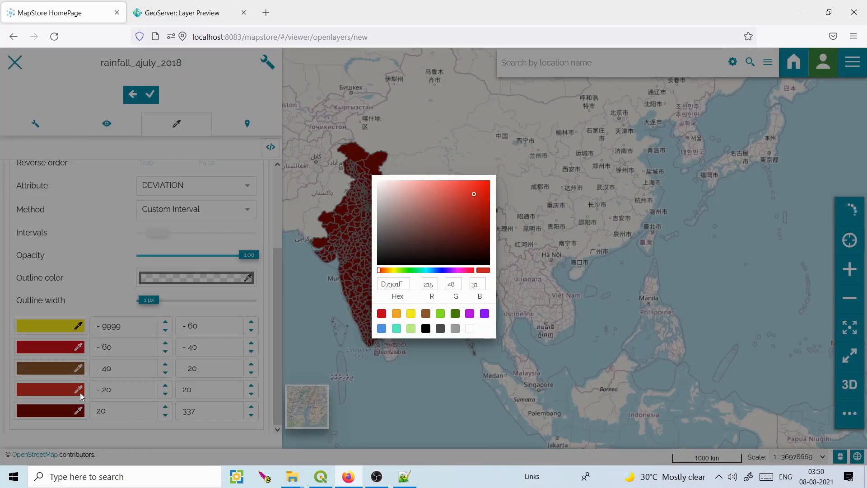
pyautogui.click(441, 315)
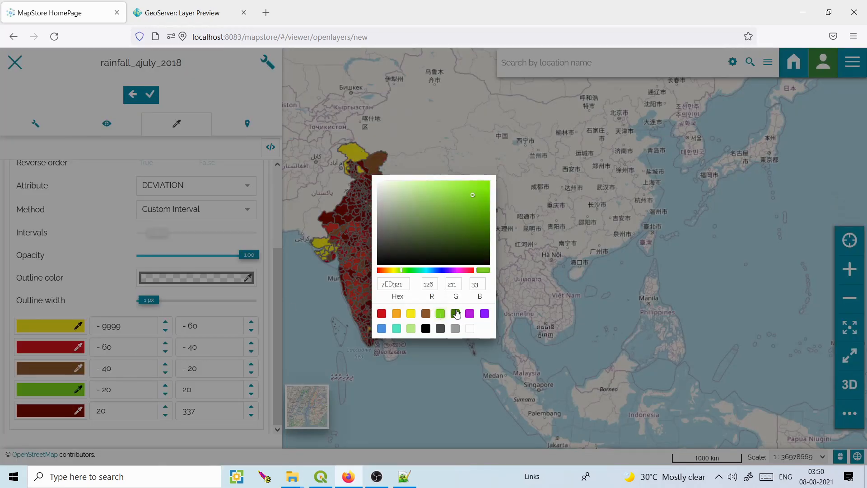
pyautogui.click(455, 314)
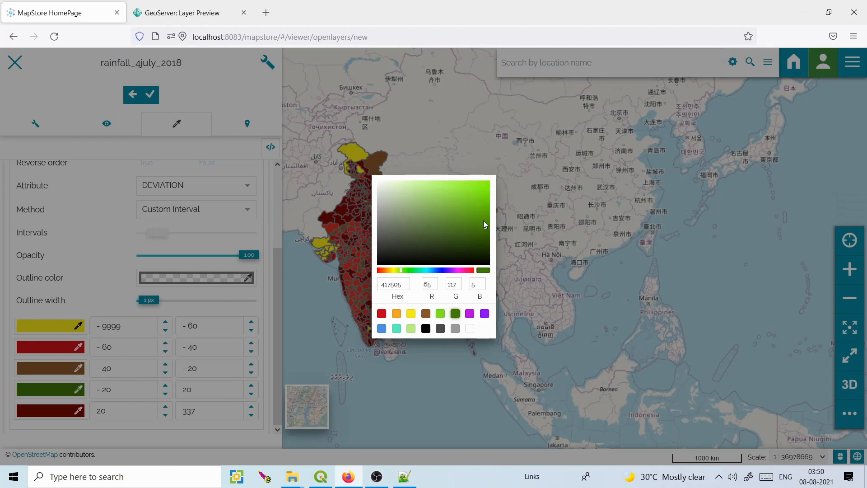
pyautogui.moveTo(486, 227); pyautogui.dragTo(486, 187)
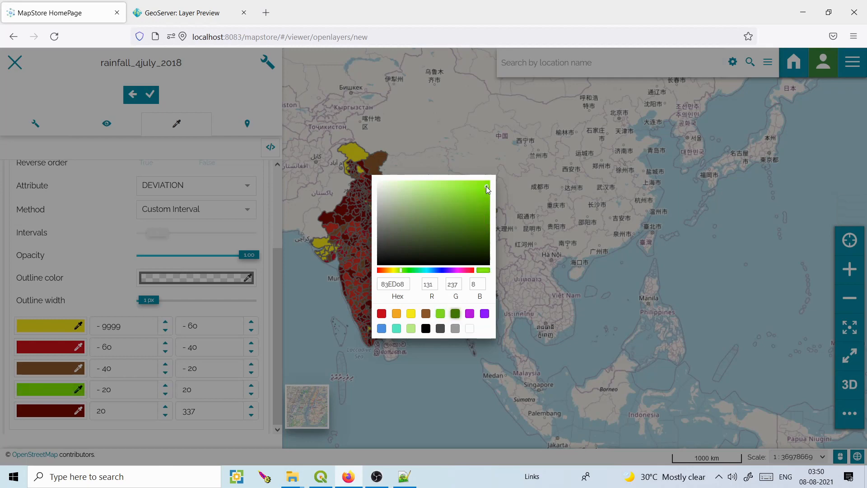
pyautogui.click(275, 343)
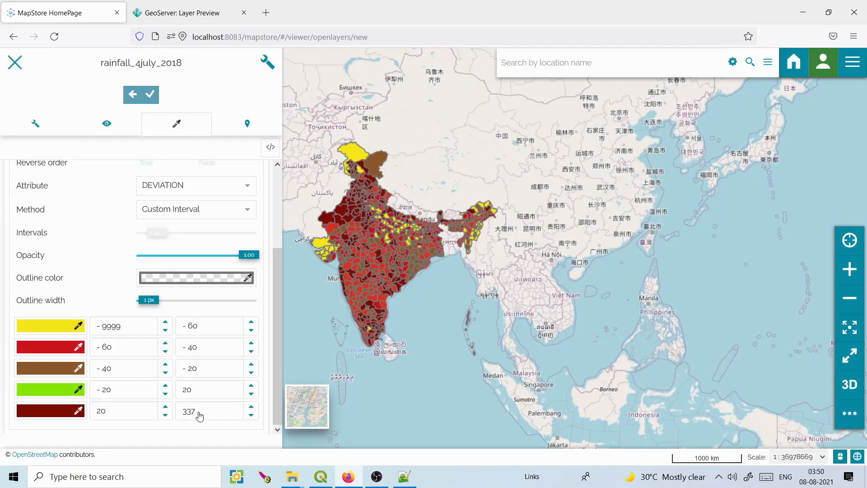
# Colour the 20 to 337 class dark blue and set the outline width to 0 px.
pyautogui.click(78, 410)
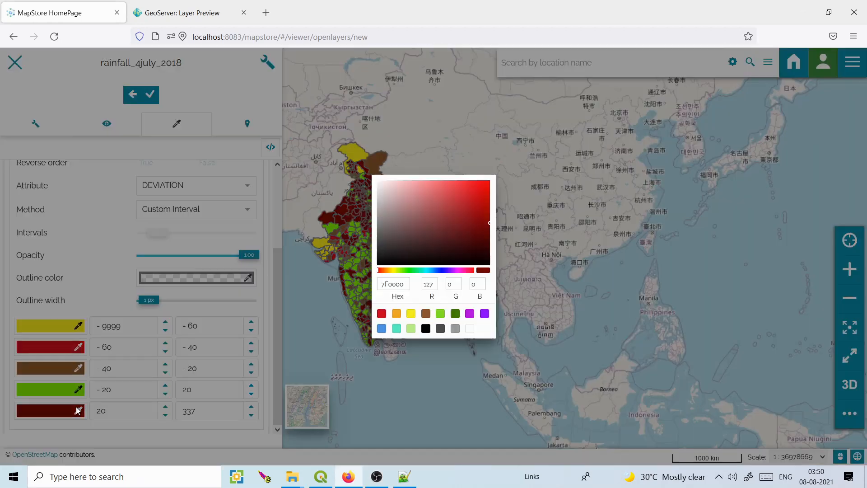
pyautogui.click(441, 270)
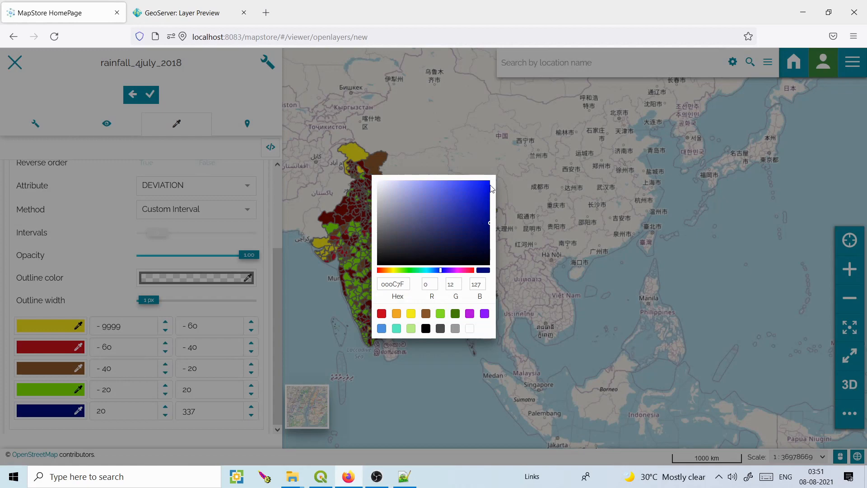
pyautogui.click(498, 192)
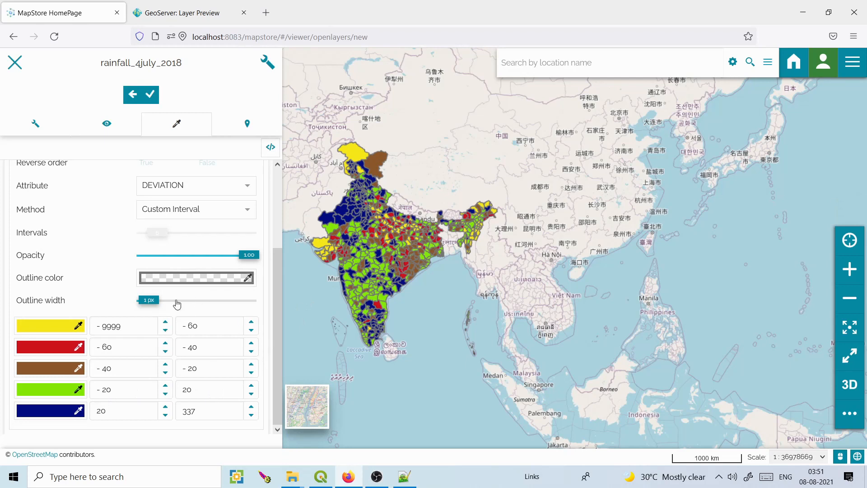
pyautogui.moveTo(150, 300); pyautogui.dragTo(138, 300)
pyautogui.moveTo(278, 278); pyautogui.dragTo(278, 343)
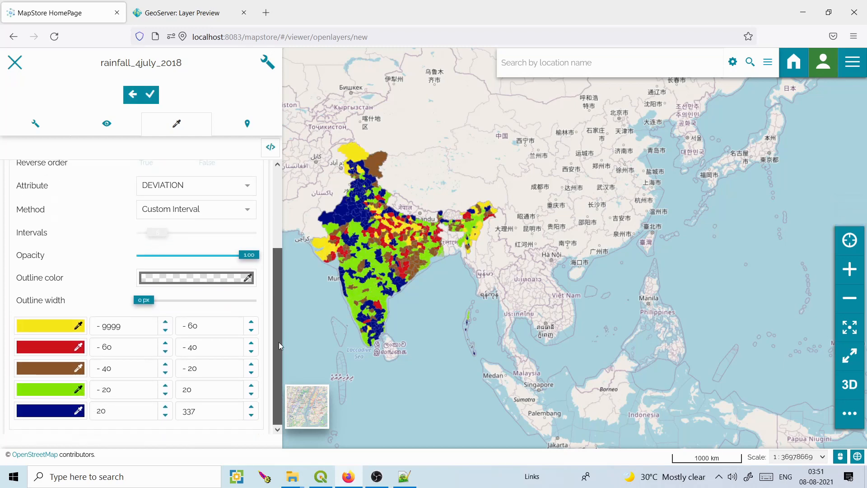
# Brighten the blue of the highest DEVIATION class.
pyautogui.click(78, 413)
pyautogui.moveTo(490, 227); pyautogui.dragTo(466, 211)
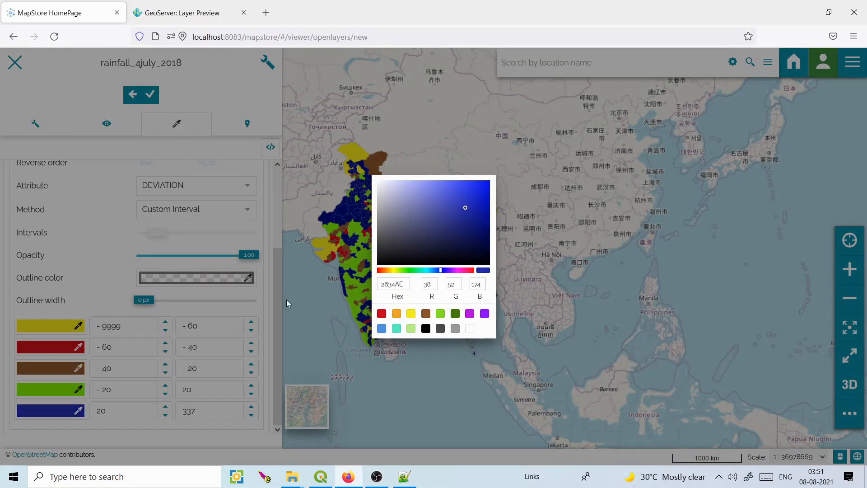
pyautogui.click(278, 286)
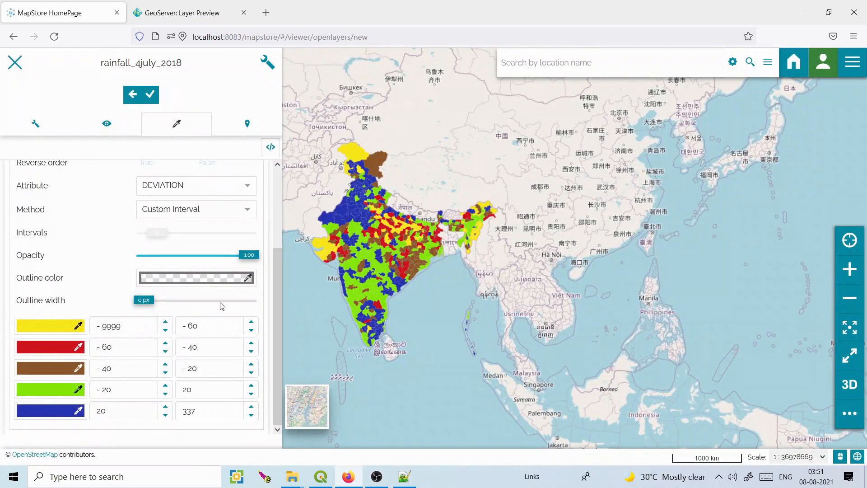
pyautogui.moveTo(276, 307); pyautogui.dragTo(277, 210)
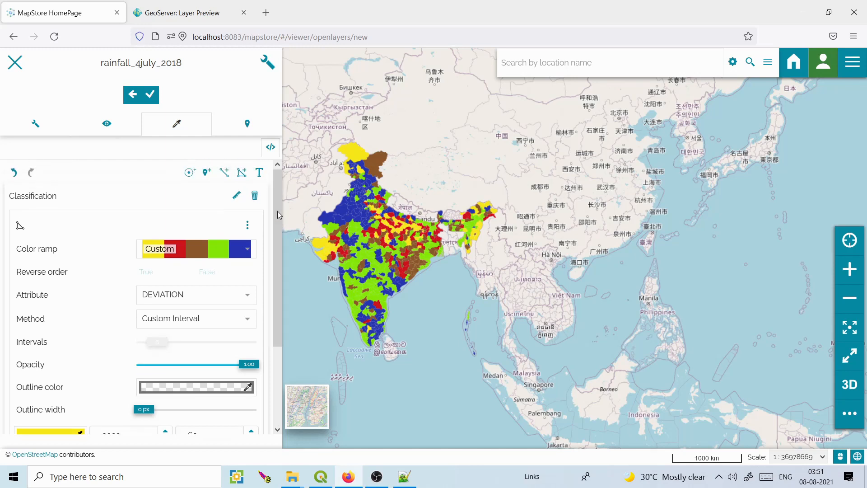
# Add a line rule with a black stroke at 0 px width.
pyautogui.click(227, 176)
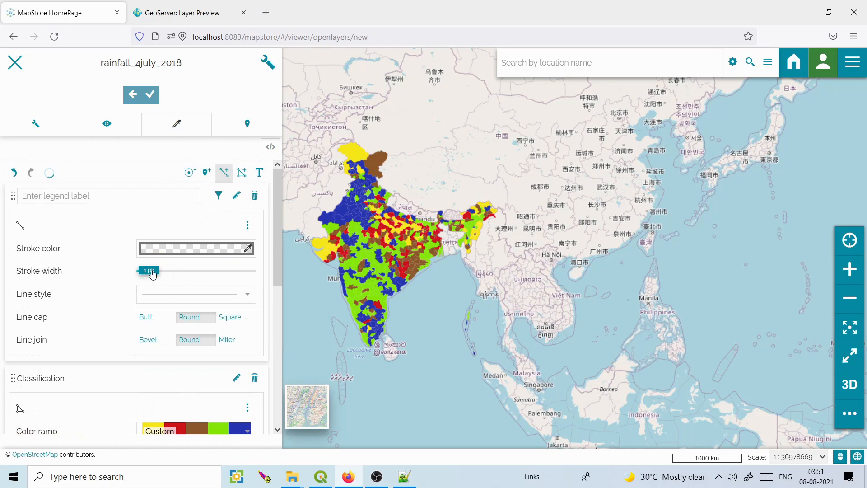
pyautogui.click(249, 249)
pyautogui.click(189, 226)
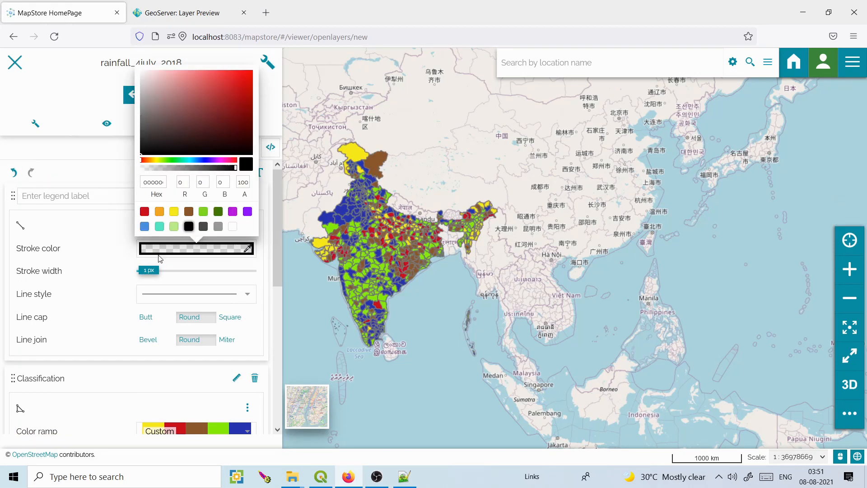
pyautogui.click(148, 274)
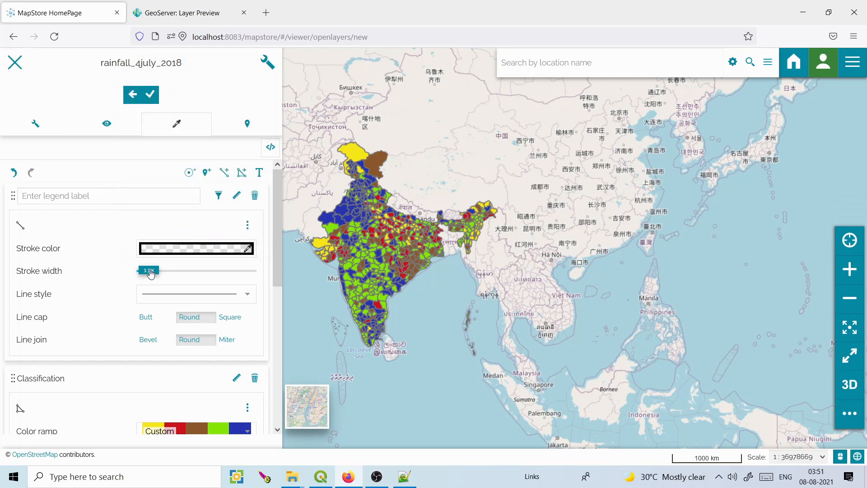
pyautogui.click(136, 274)
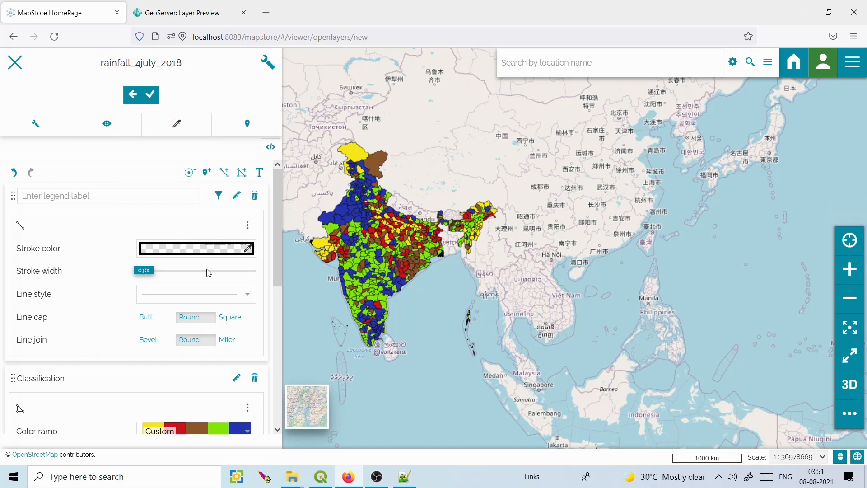
pyautogui.moveTo(276, 208)
pyautogui.mouseDown()
pyautogui.moveTo(274, 284)
pyautogui.moveTo(274, 218)
pyautogui.mouseUp()
pyautogui.scroll(1, 273, 216)
# Label the line rule 'Rainfall deviation' in the legend.
pyautogui.click(119, 192)
pyautogui.write('Dis')
pyautogui.press('BackSpace')
pyautogui.press('BackSpace')
pyautogui.press('BackSpace')
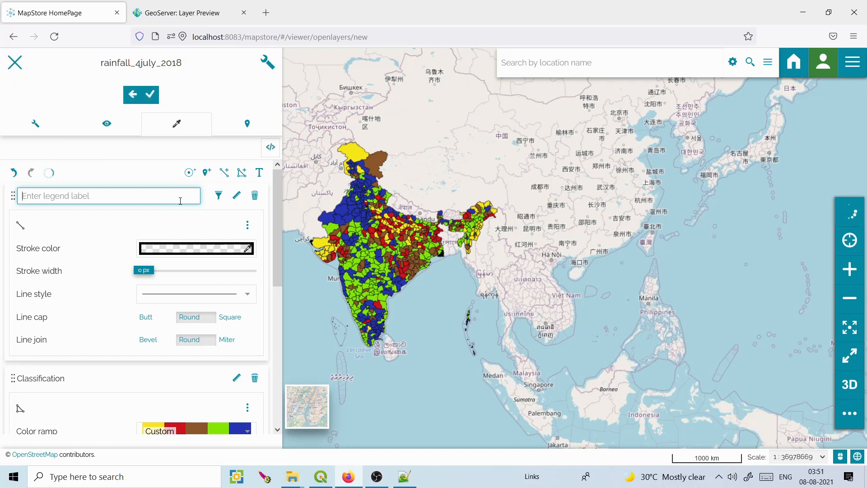
pyautogui.write('Rainfall')
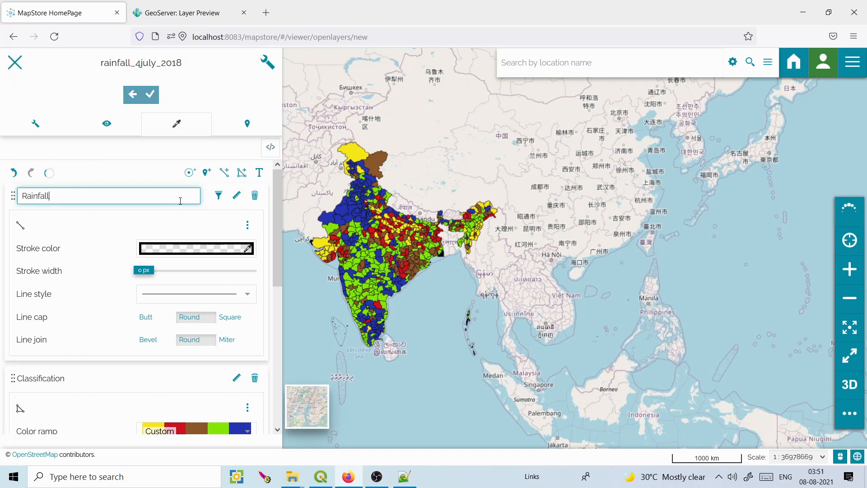
pyautogui.write(' deviation')
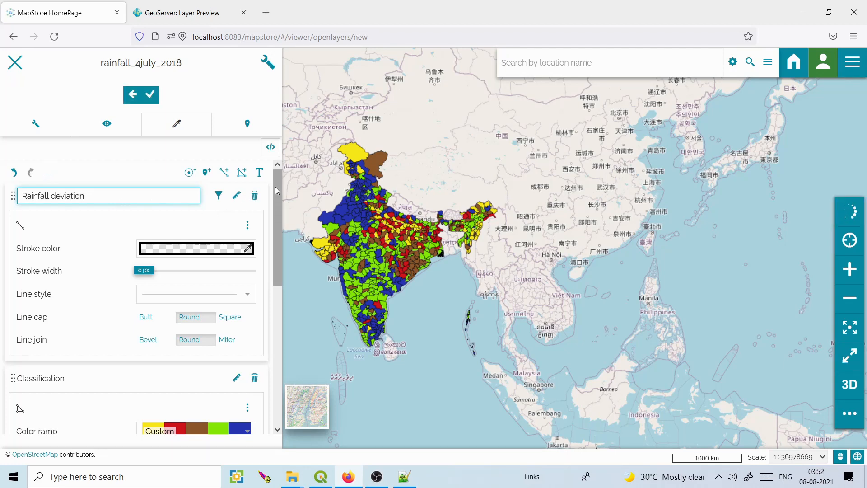
# Add a text rule that labels features with the DISTRICT attribute.
pyautogui.click(260, 174)
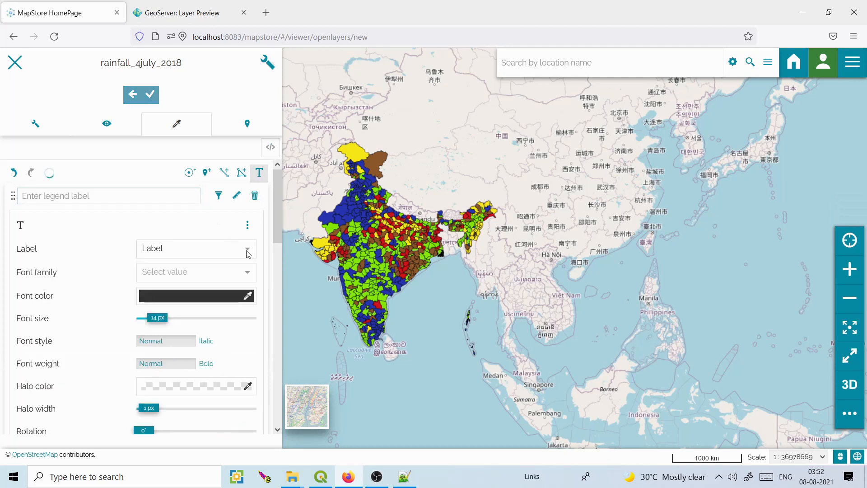
pyautogui.click(247, 252)
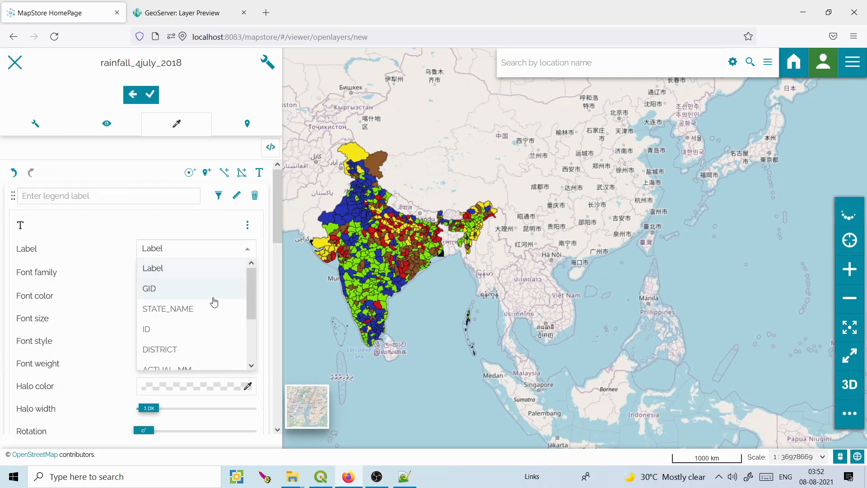
pyautogui.moveTo(251, 291); pyautogui.dragTo(251, 320)
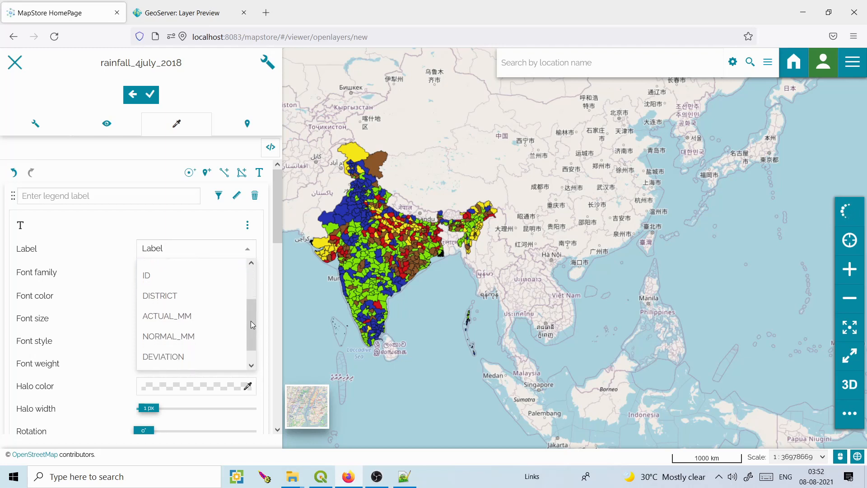
pyautogui.click(210, 300)
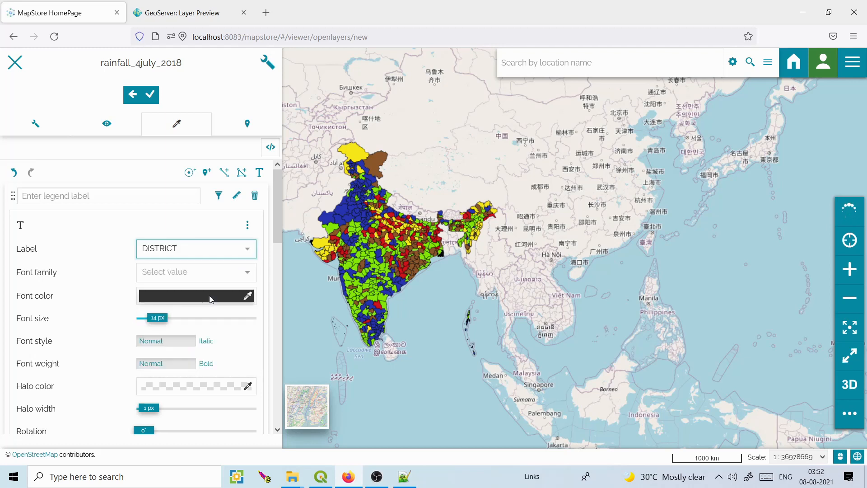
# Set the labels to Arial Black at 6 px and save the style.
pyautogui.click(250, 277)
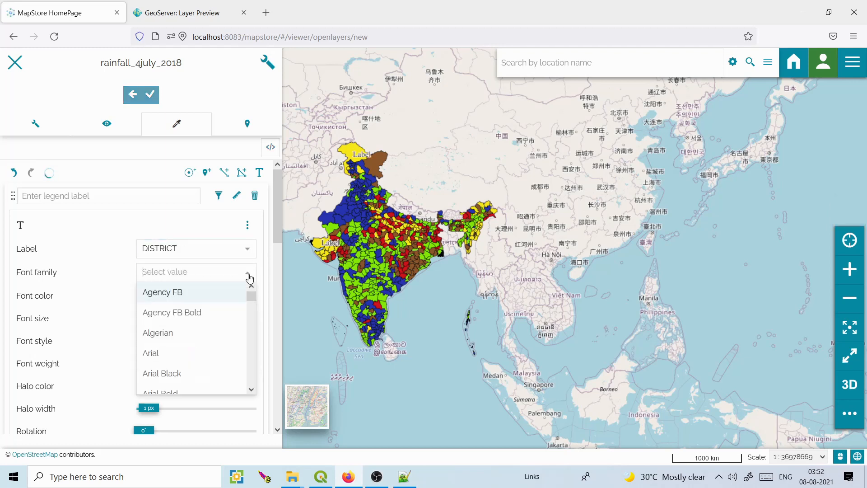
pyautogui.click(159, 374)
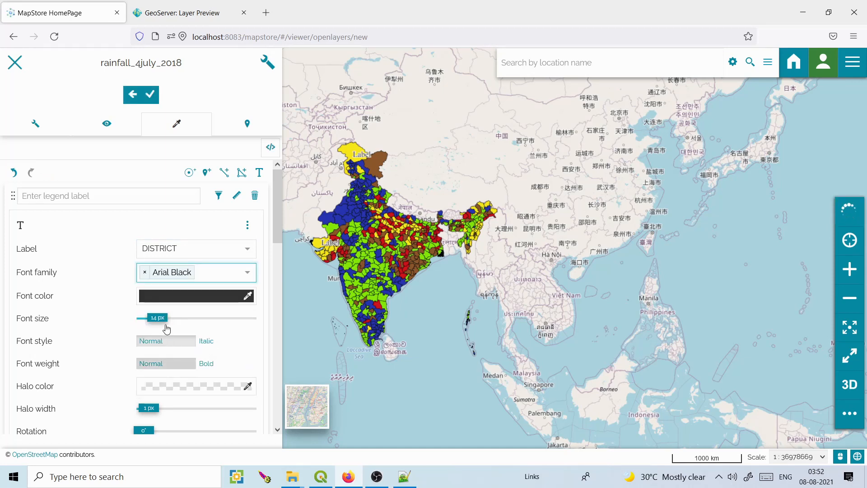
pyautogui.moveTo(154, 321); pyautogui.dragTo(152, 321)
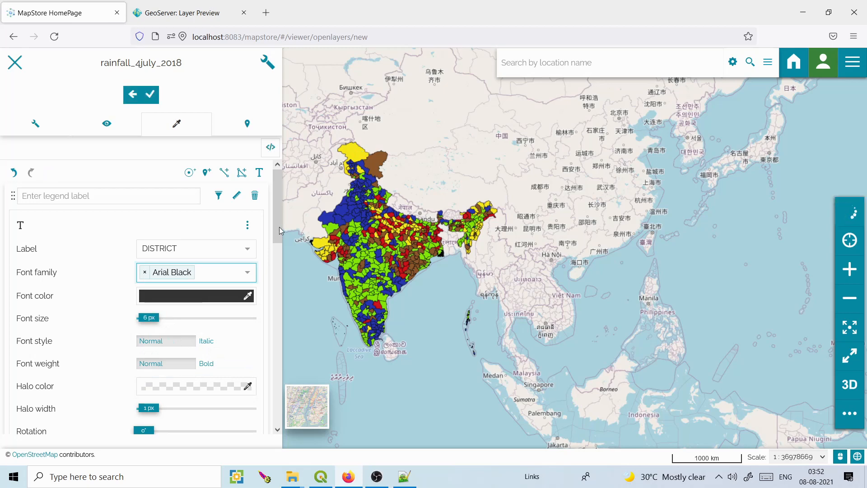
pyautogui.scroll(-3, 279, 226)
pyautogui.scroll(-5, 282, 318)
pyautogui.moveTo(280, 348); pyautogui.dragTo(275, 438)
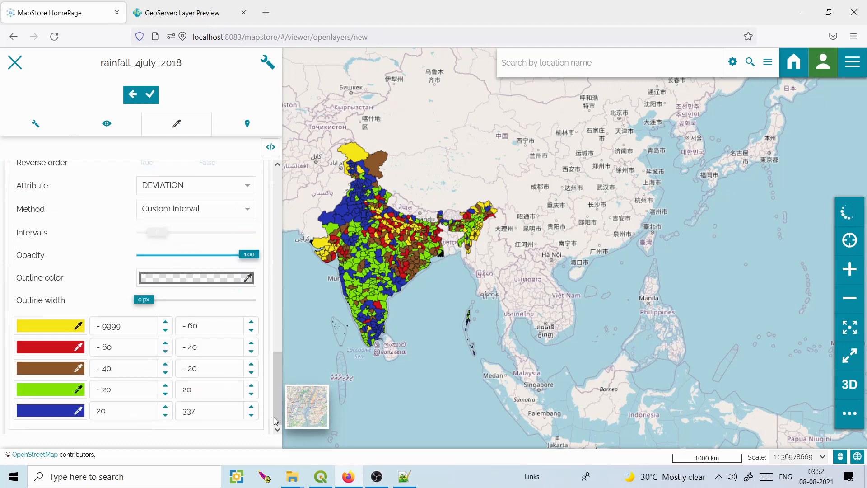
pyautogui.click(152, 97)
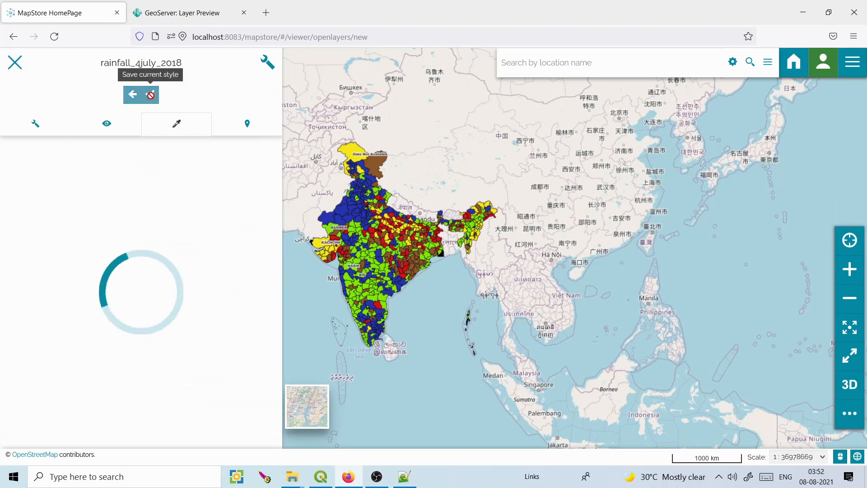
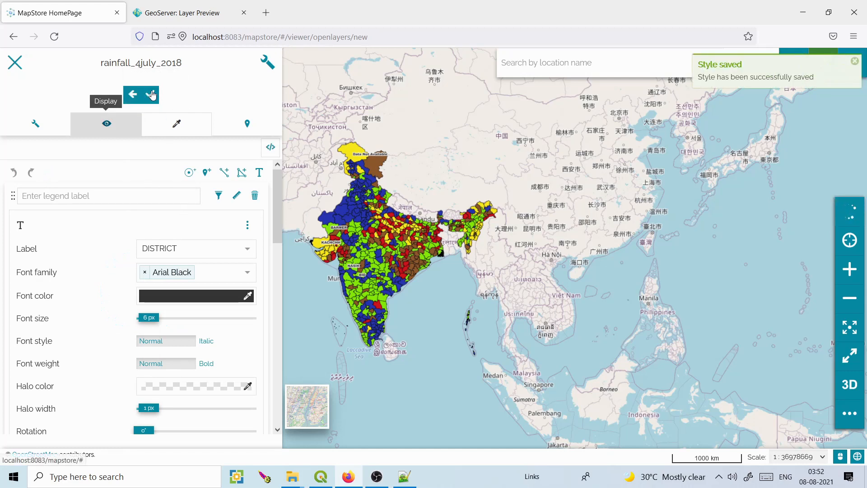
# Save the rainfall_4july_2018 label style and close the layer settings.
pyautogui.click(151, 95)
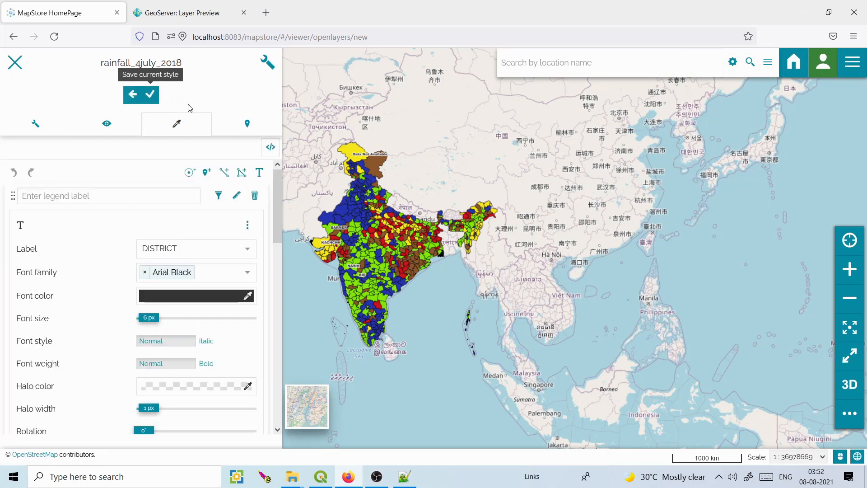
pyautogui.click(15, 63)
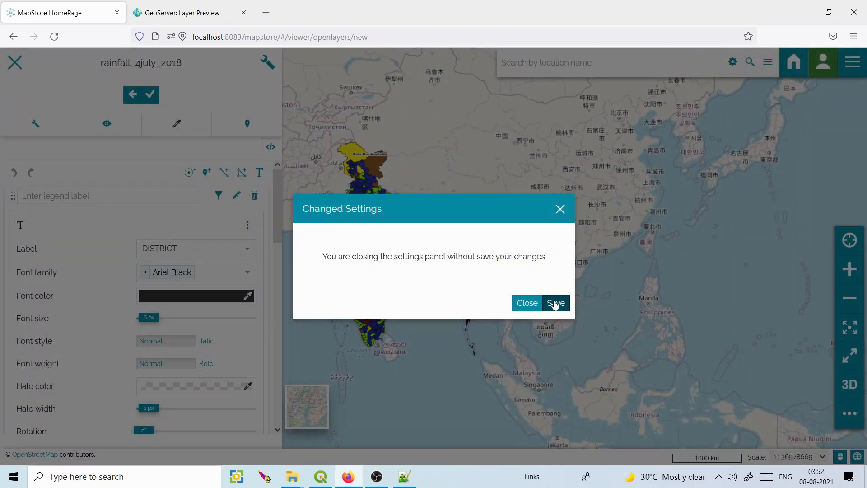
# Keep the changes, hide rainfall_4july_2018 and show India_covid_cases.
pyautogui.click(555, 304)
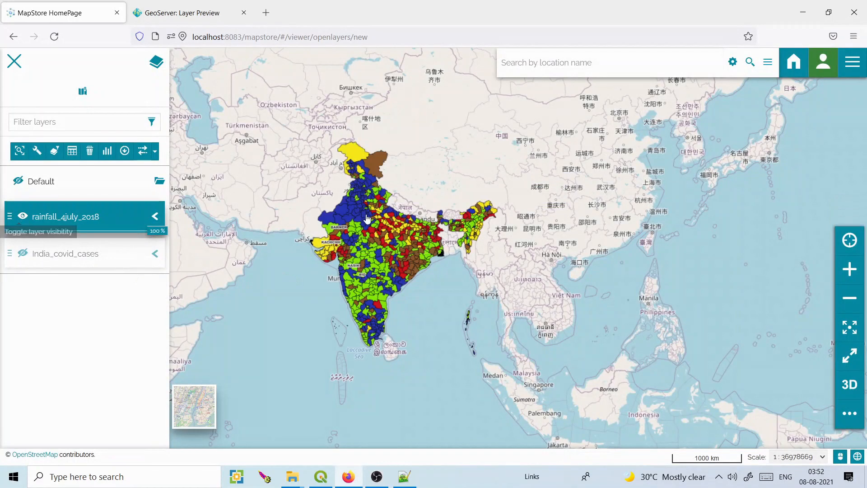
pyautogui.click(22, 216)
pyautogui.click(22, 251)
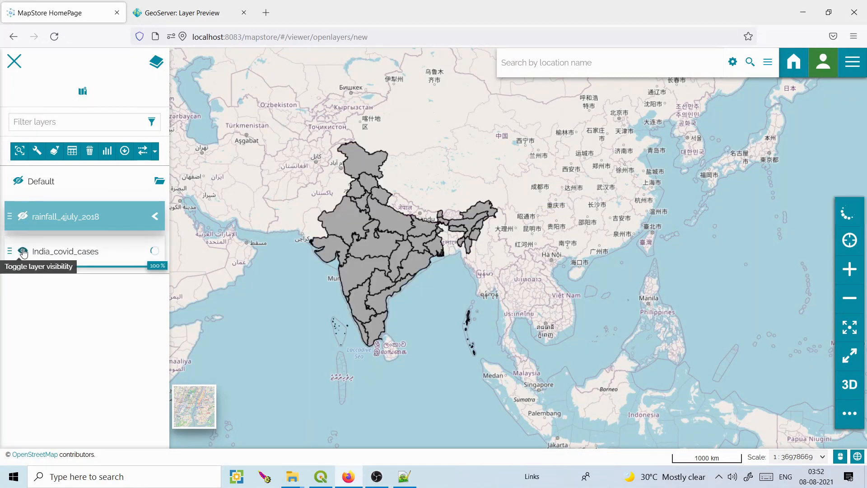
# Open the settings of the India_covid_cases layer.
pyautogui.click(77, 255)
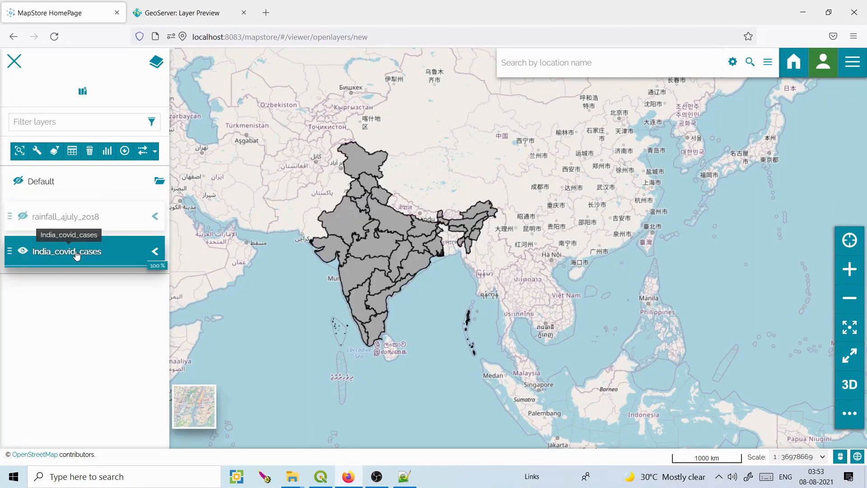
pyautogui.click(36, 151)
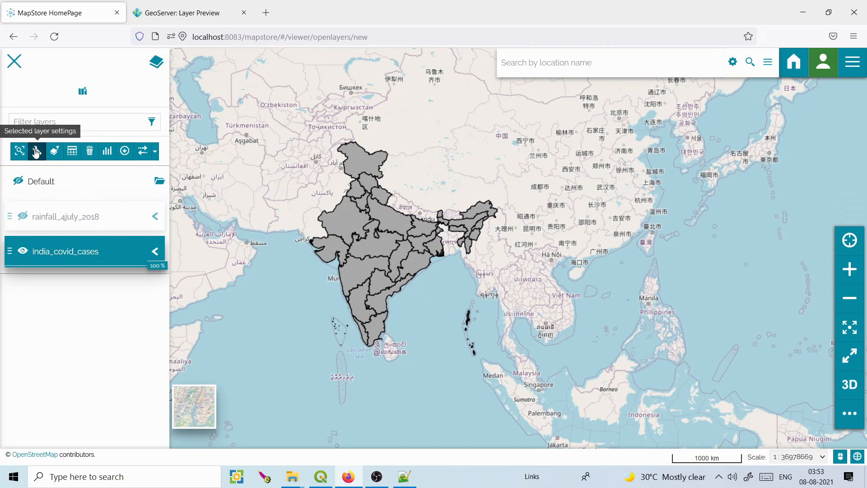
pyautogui.moveTo(278, 210)
pyautogui.mouseDown()
pyautogui.moveTo(278, 250)
pyautogui.moveTo(277, 210)
pyautogui.mouseUp()
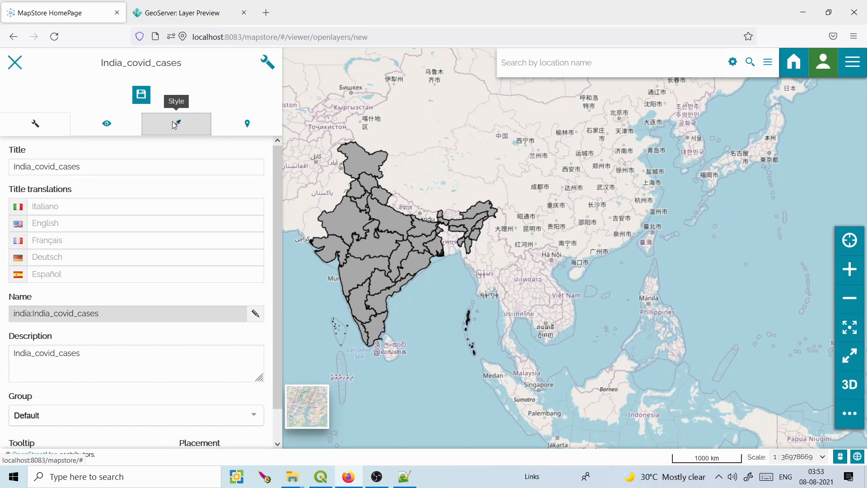
# Create and save a Base SLD style for India_covid_cases, then open it for editing.
pyautogui.click(174, 125)
pyautogui.click(119, 94)
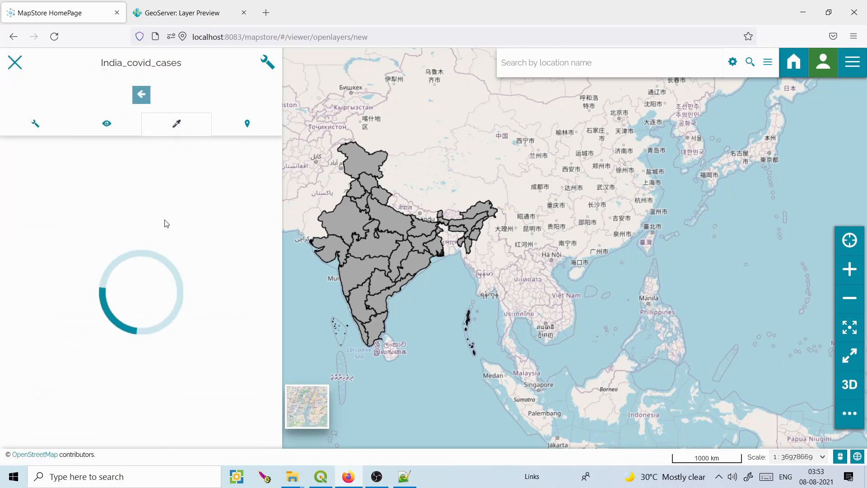
pyautogui.click(57, 222)
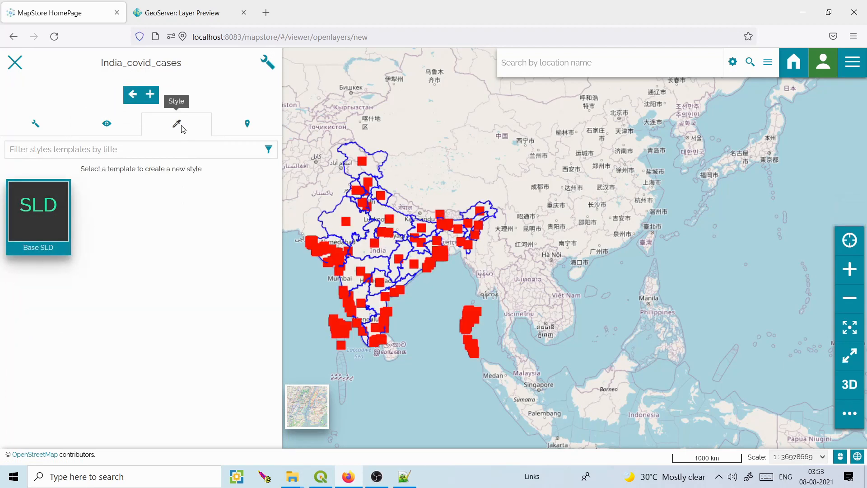
pyautogui.click(150, 95)
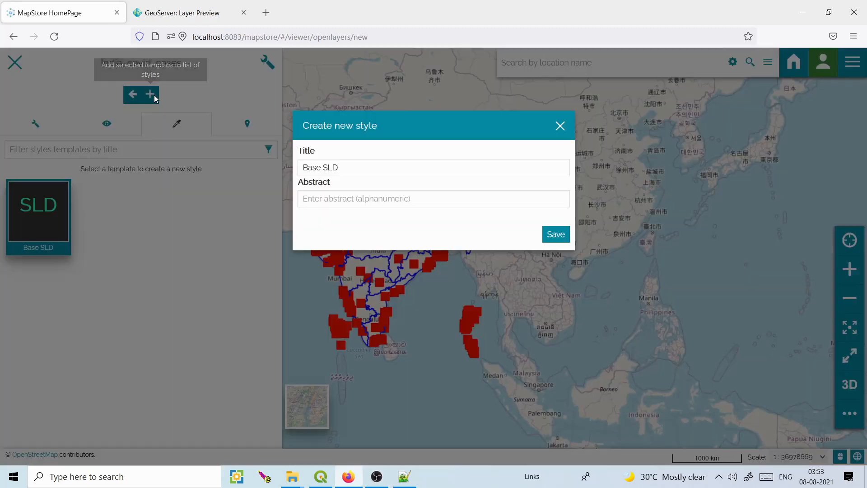
pyautogui.click(560, 235)
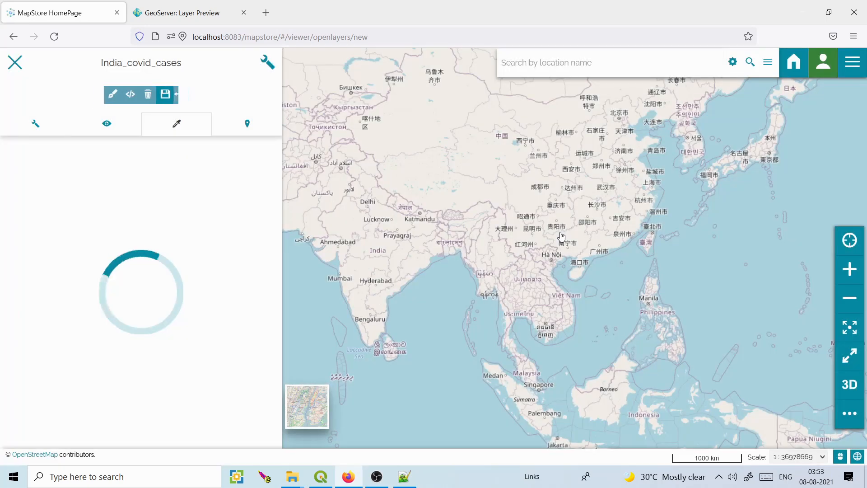
pyautogui.click(133, 95)
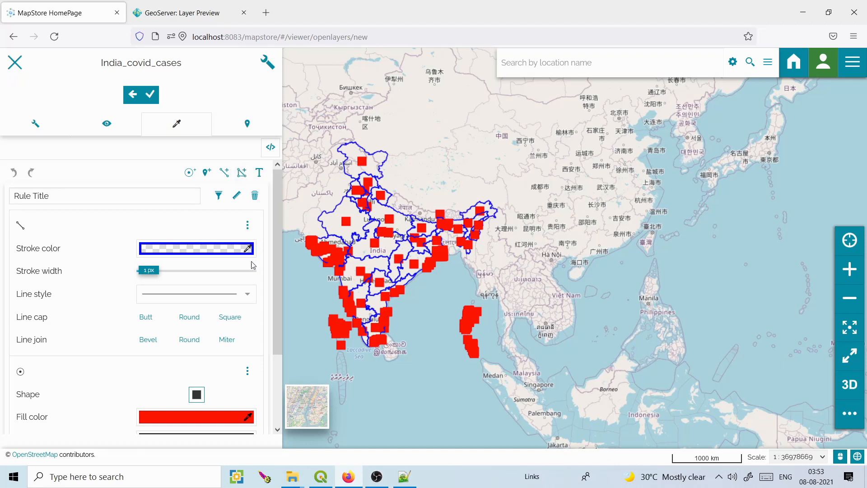
# Replace the template rule with a classification fill rule on N29_05_202.
pyautogui.click(255, 198)
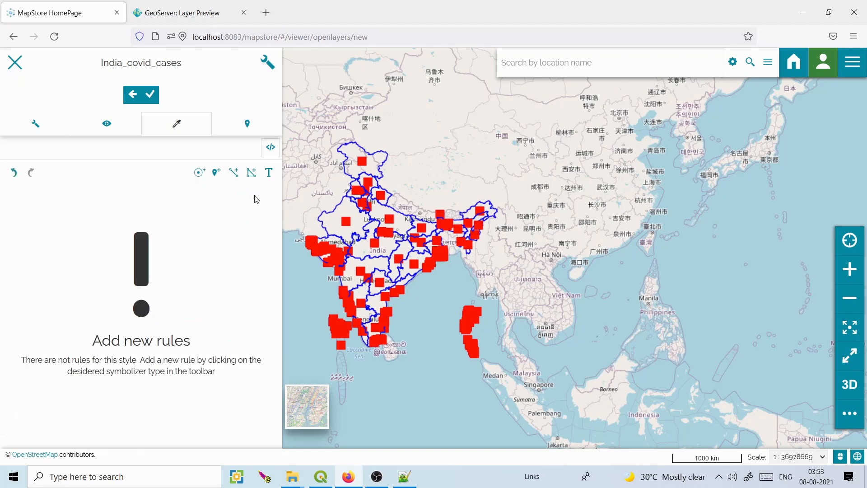
pyautogui.click(252, 175)
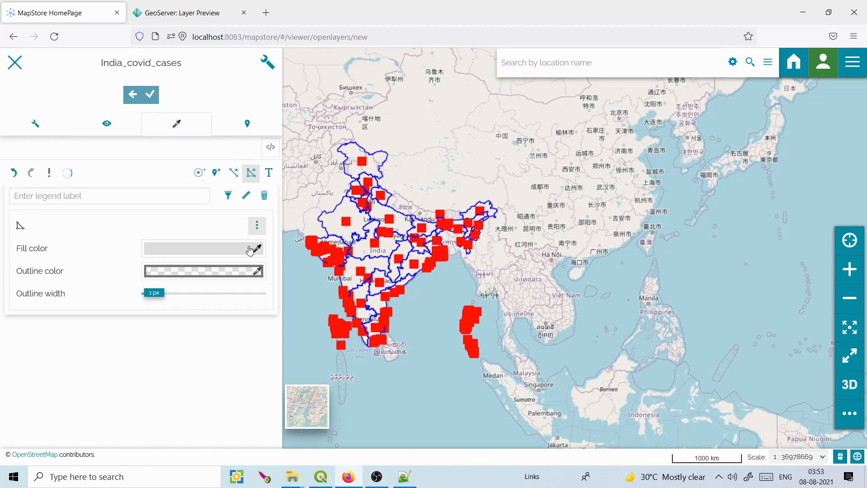
pyautogui.click(256, 225)
pyautogui.click(237, 256)
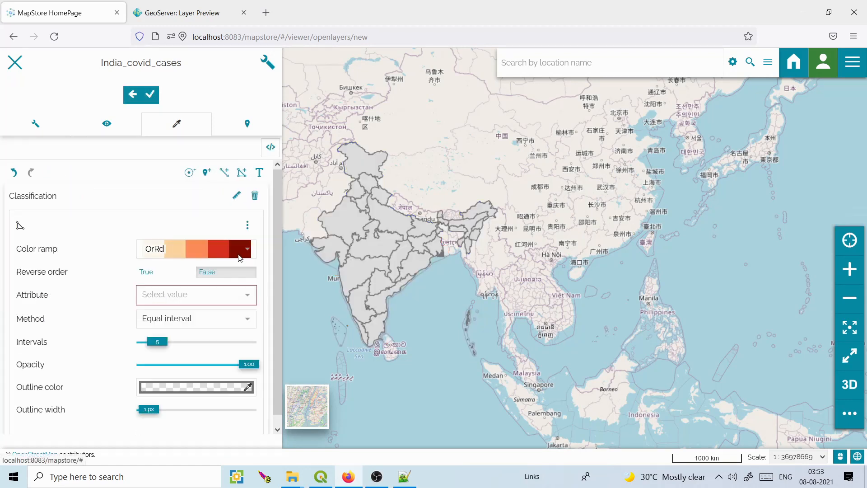
pyautogui.click(244, 296)
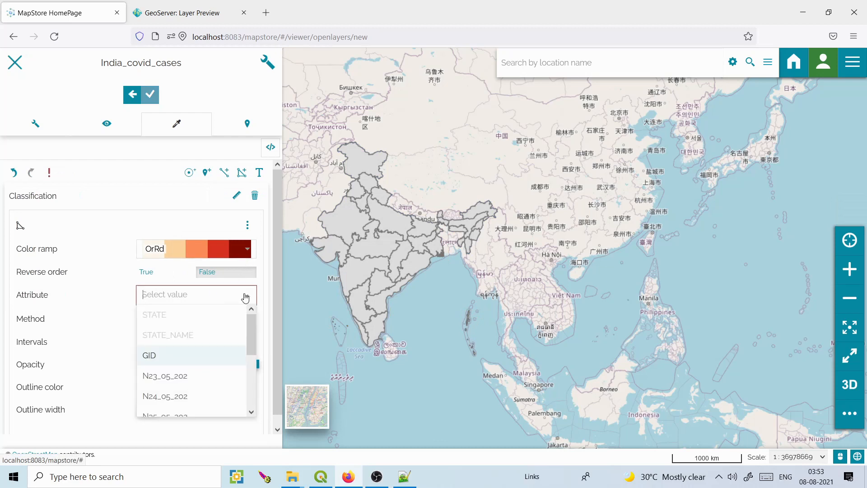
pyautogui.scroll(-5, 251, 326)
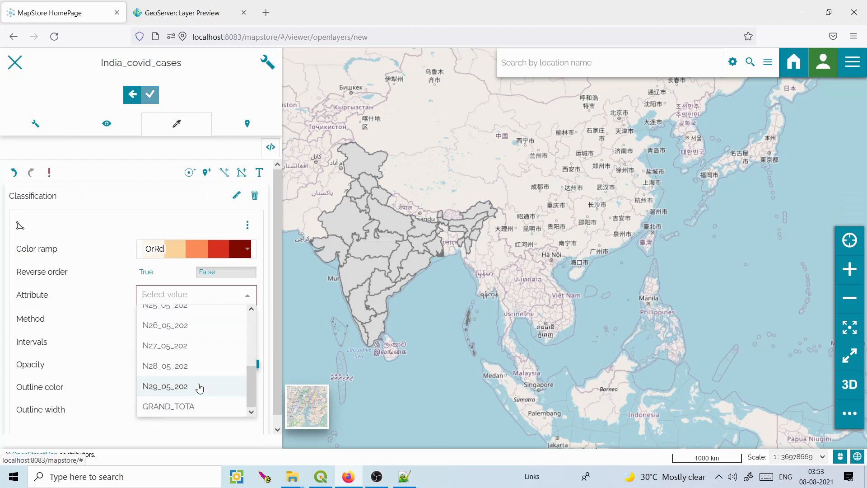
pyautogui.click(199, 387)
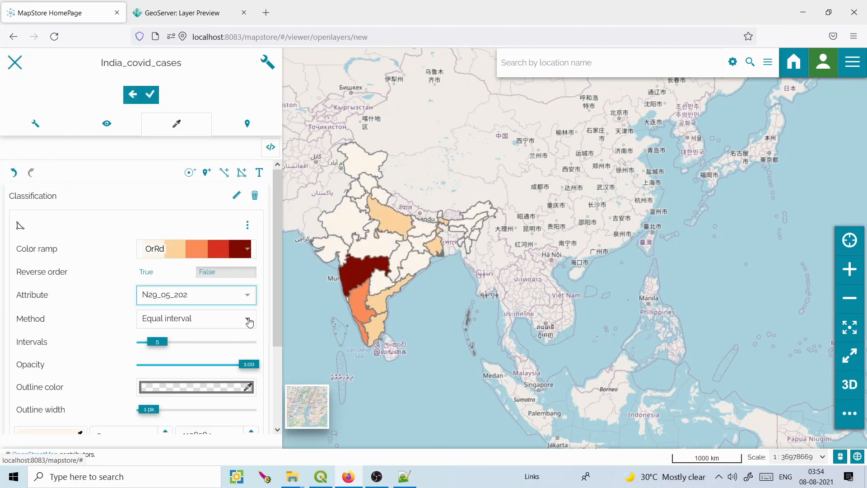
# Use 6 classes with the Natural breaks (Jenks) method.
pyautogui.moveTo(164, 345); pyautogui.dragTo(168, 345)
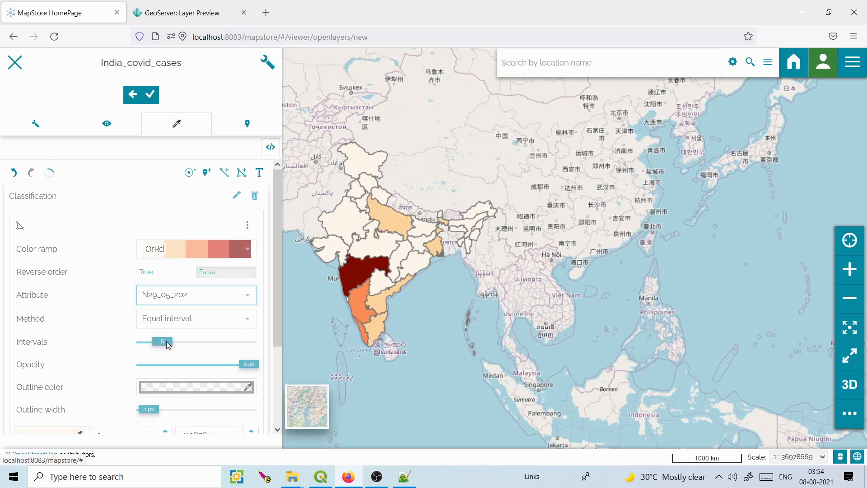
pyautogui.click(242, 299)
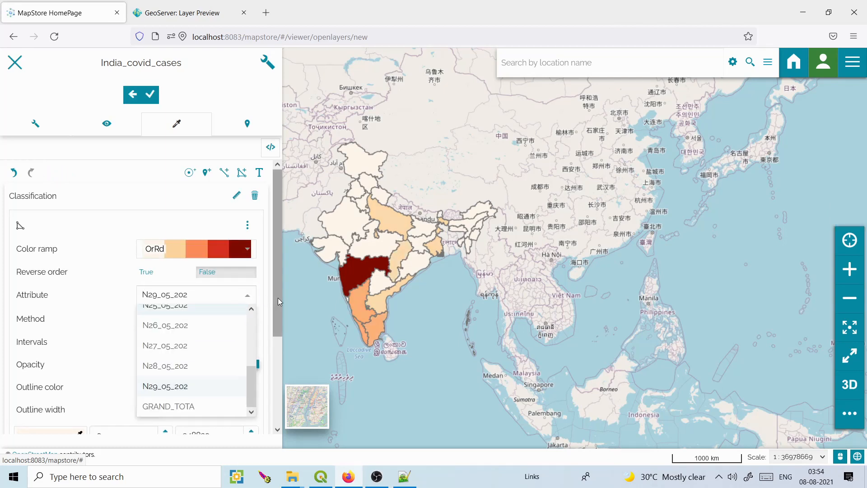
pyautogui.click(277, 297)
pyautogui.click(247, 318)
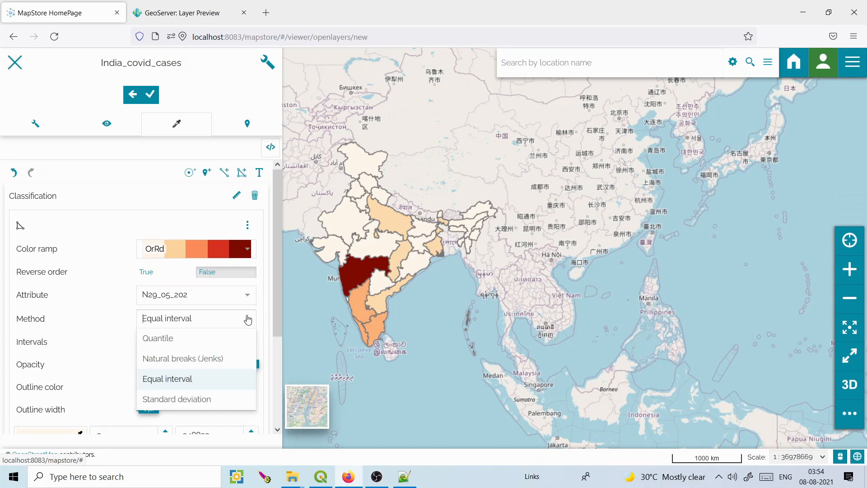
pyautogui.click(214, 339)
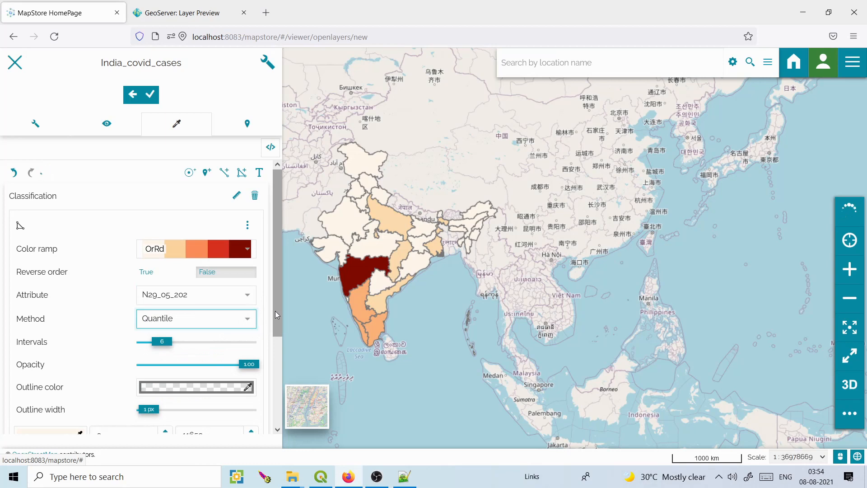
pyautogui.click(245, 324)
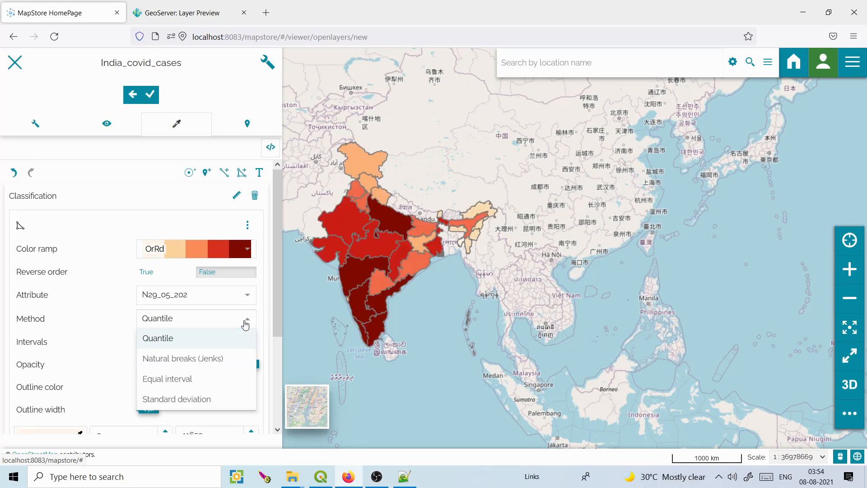
pyautogui.click(195, 364)
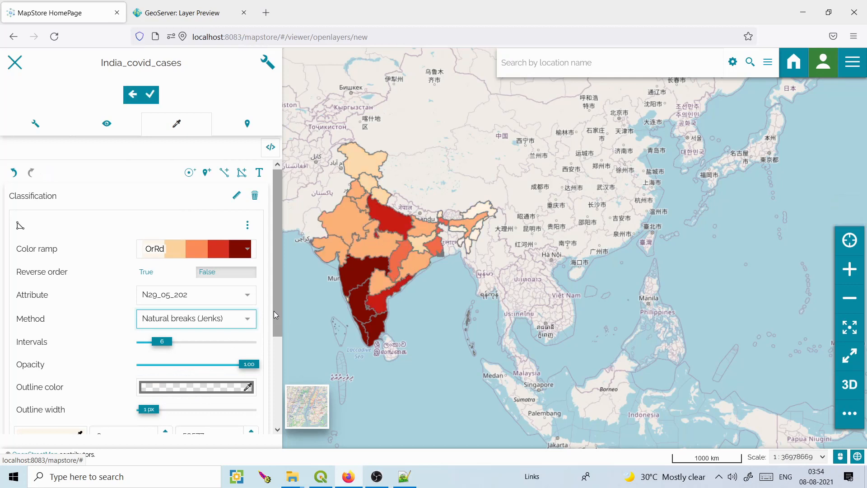
# Make the state outlines black.
pyautogui.scroll(-2, 275, 324)
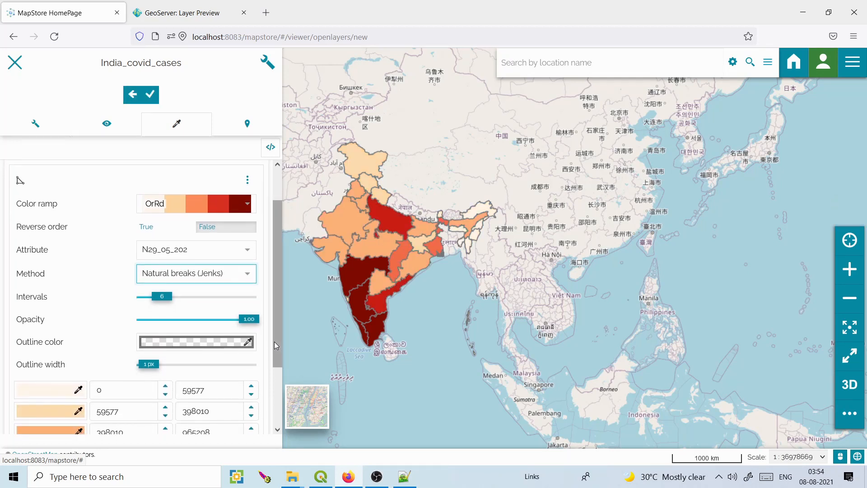
pyautogui.click(248, 342)
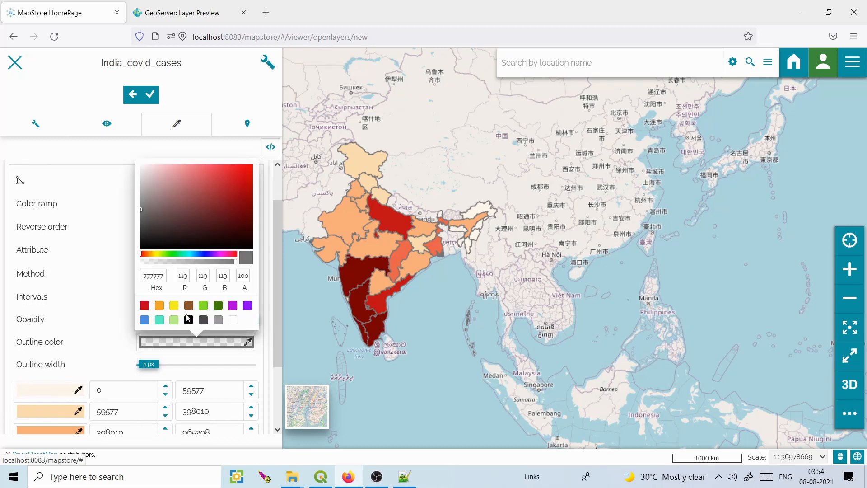
pyautogui.click(189, 320)
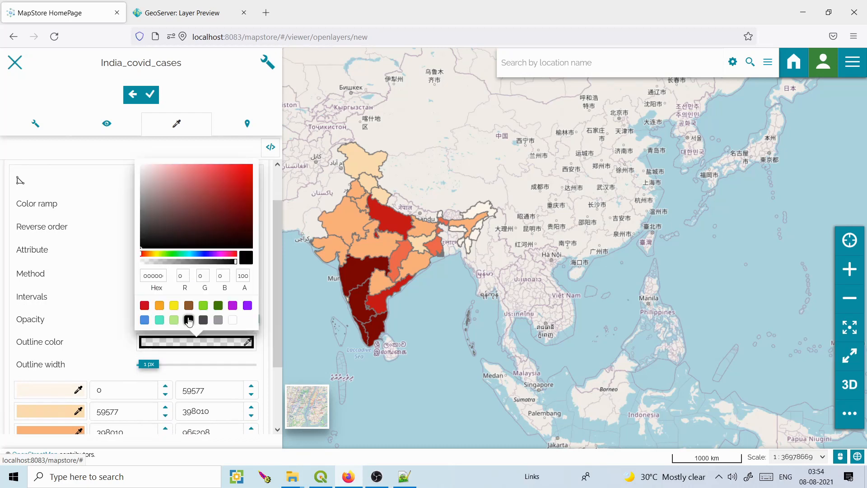
pyautogui.click(277, 301)
pyautogui.moveTo(277, 302); pyautogui.dragTo(277, 371)
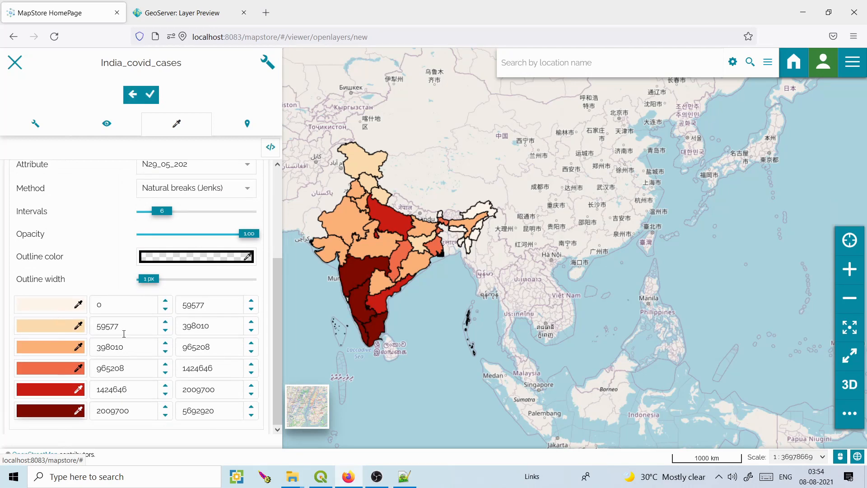
pyautogui.moveTo(274, 303); pyautogui.dragTo(286, 202)
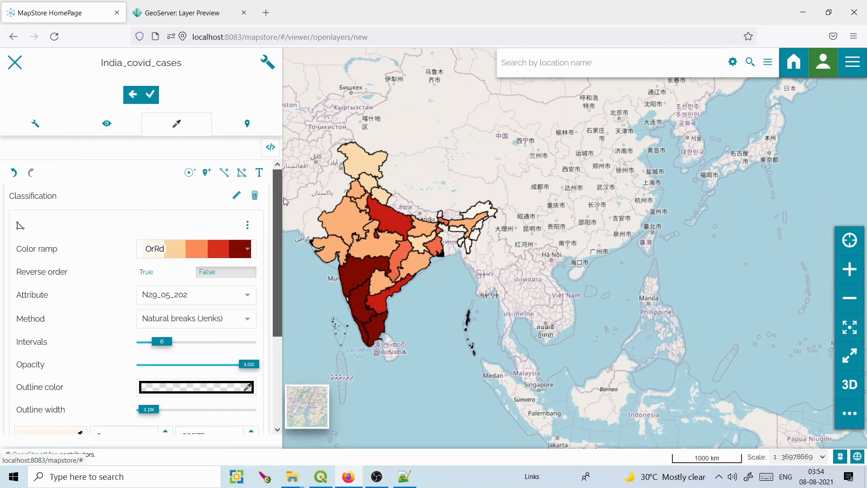
# Add a text rule labelling the states with STATE_NAME.
pyautogui.click(258, 173)
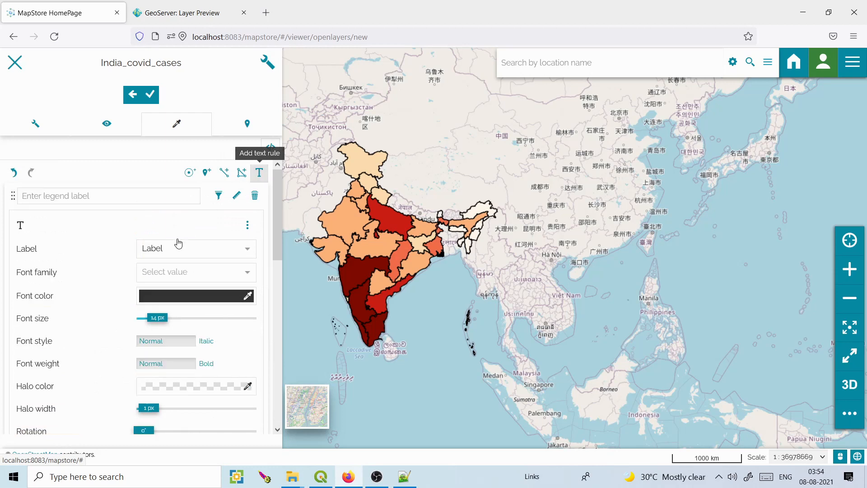
pyautogui.click(248, 252)
pyautogui.click(248, 252)
pyautogui.click(248, 252)
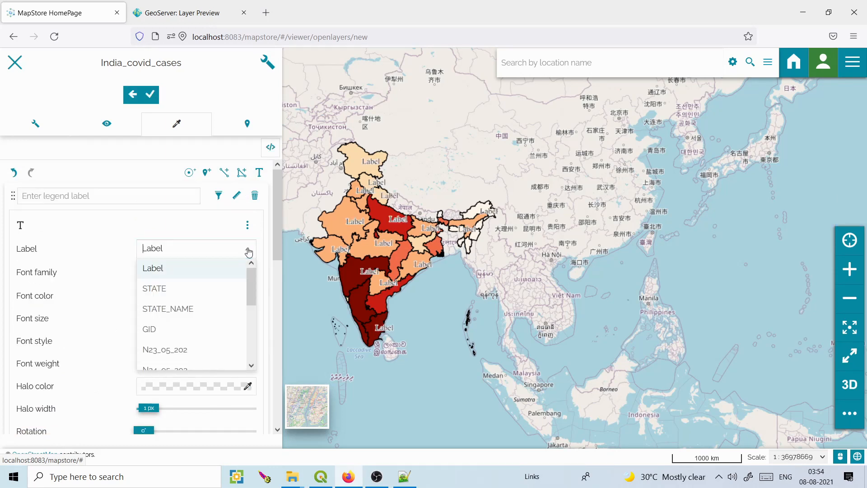
pyautogui.click(188, 309)
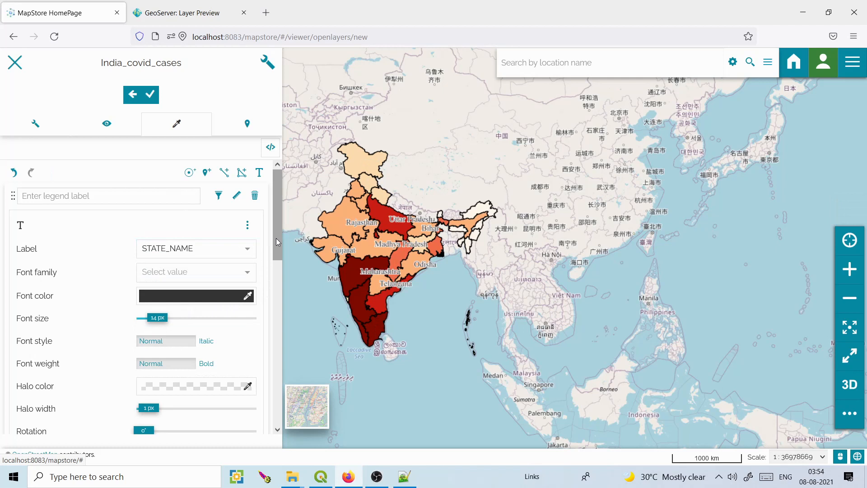
# Set the label font size to 9 px and x offset to -20 px, then save the style.
pyautogui.moveTo(275, 237); pyautogui.dragTo(277, 265)
pyautogui.moveTo(156, 244); pyautogui.dragTo(150, 244)
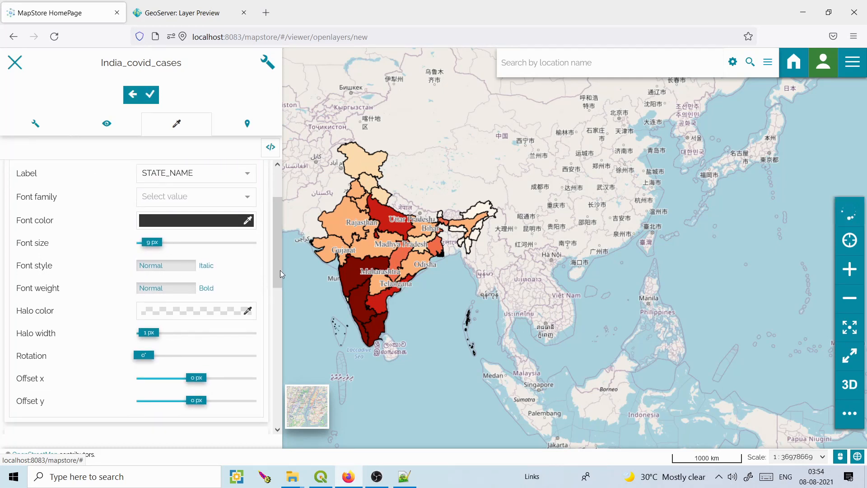
pyautogui.moveTo(198, 382); pyautogui.dragTo(190, 383)
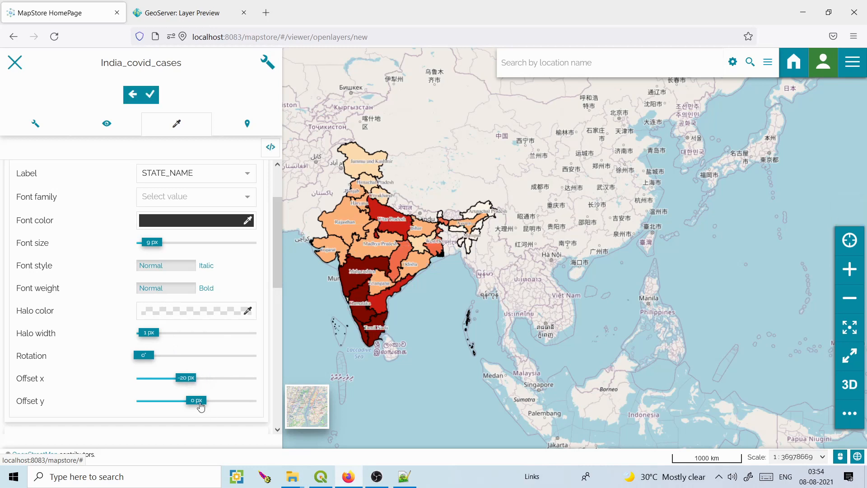
pyautogui.click(149, 94)
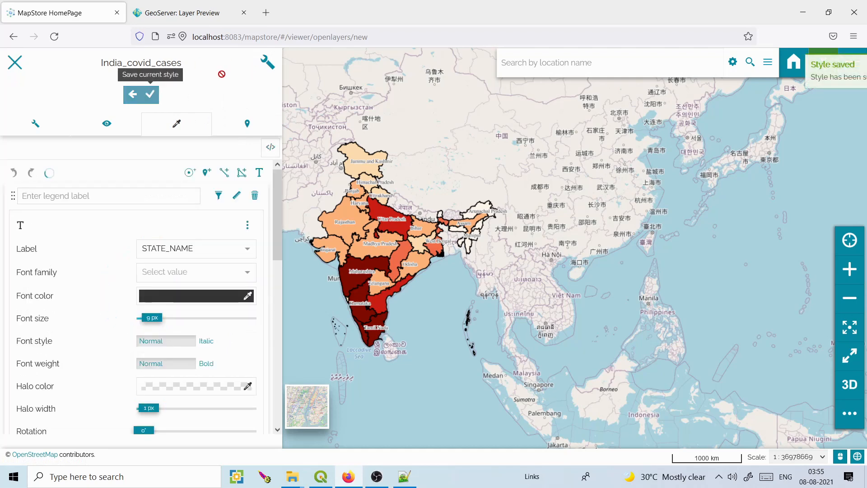
# Close the settings keeping changes, and make rainfall_4july_2018 visible again.
pyautogui.click(22, 64)
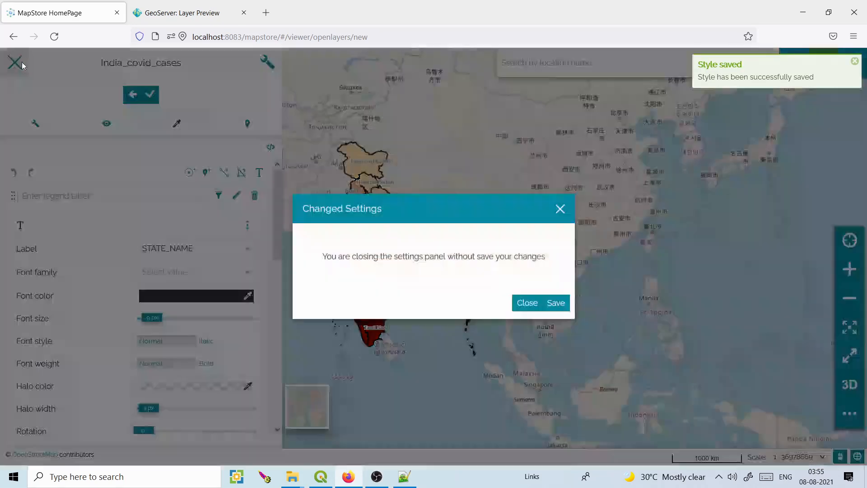
pyautogui.click(556, 303)
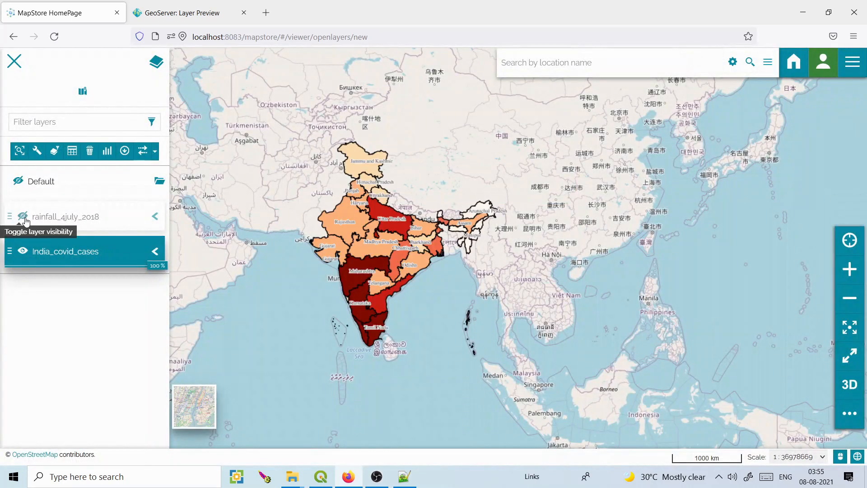
pyautogui.click(25, 219)
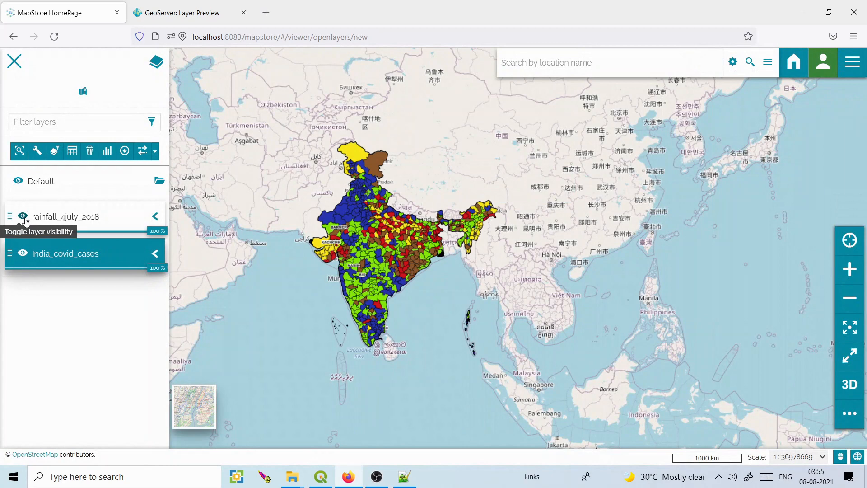
pyautogui.click(109, 152)
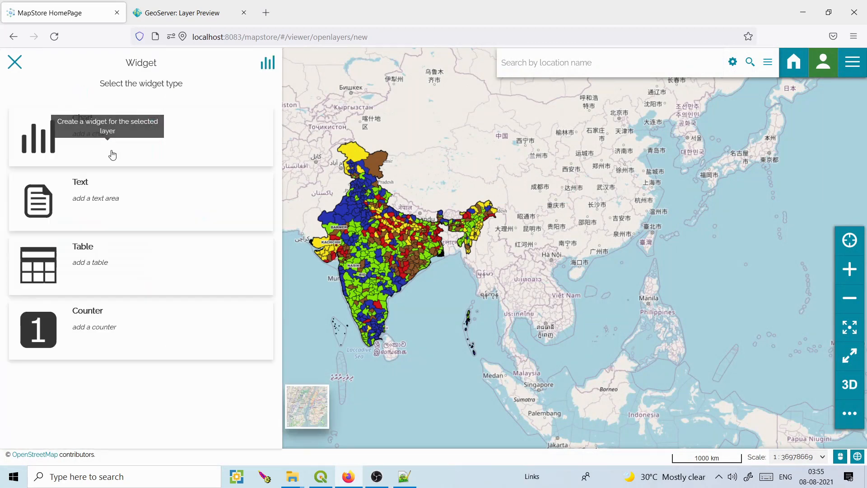
pyautogui.click(12, 60)
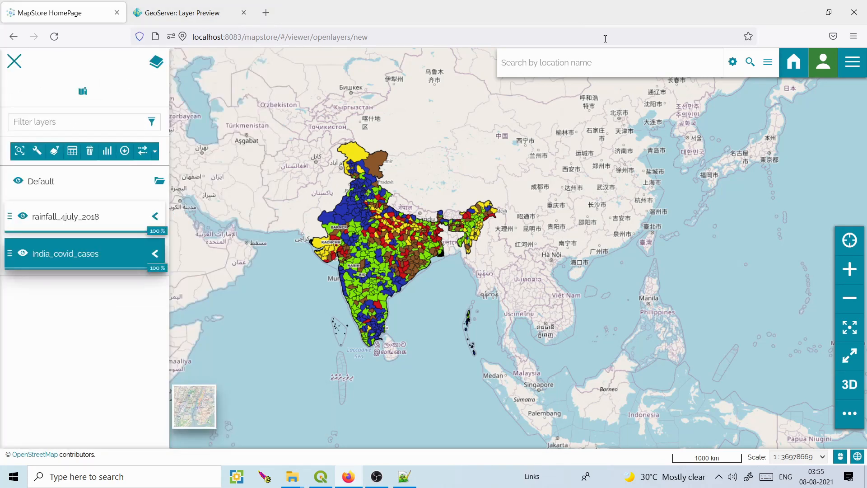
# Open the MapStore home page at localhost:8083 in a new Firefox tab.
pyautogui.click(266, 13)
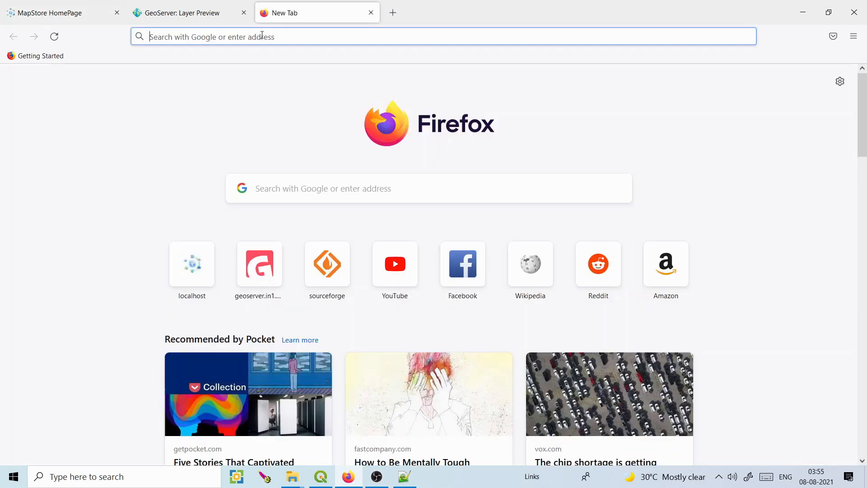
pyautogui.click(262, 35)
pyautogui.write('local')
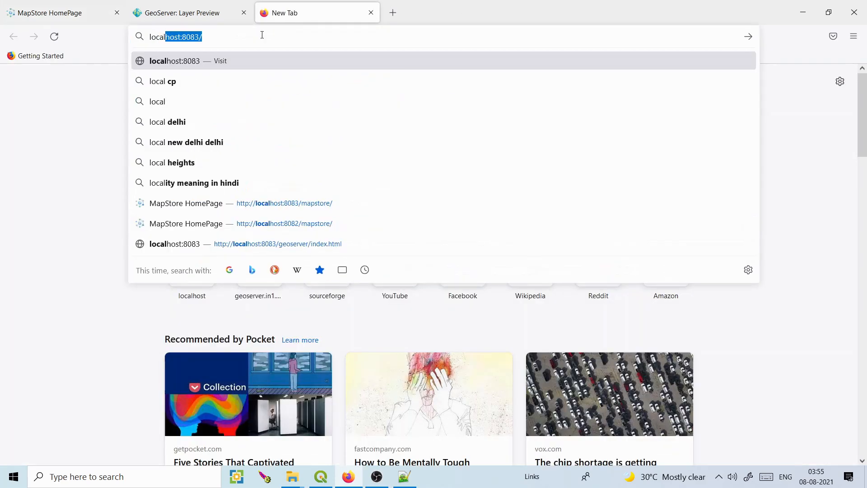
pyautogui.press('Right')
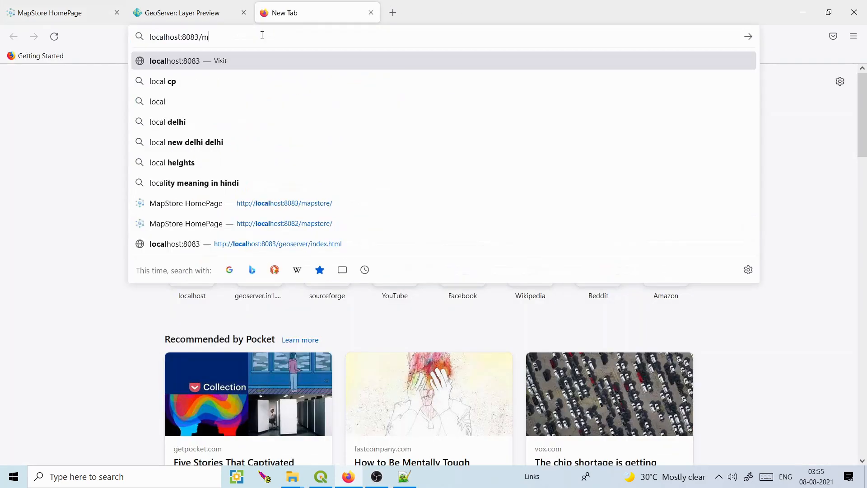
pyautogui.write('mapstore/#/')
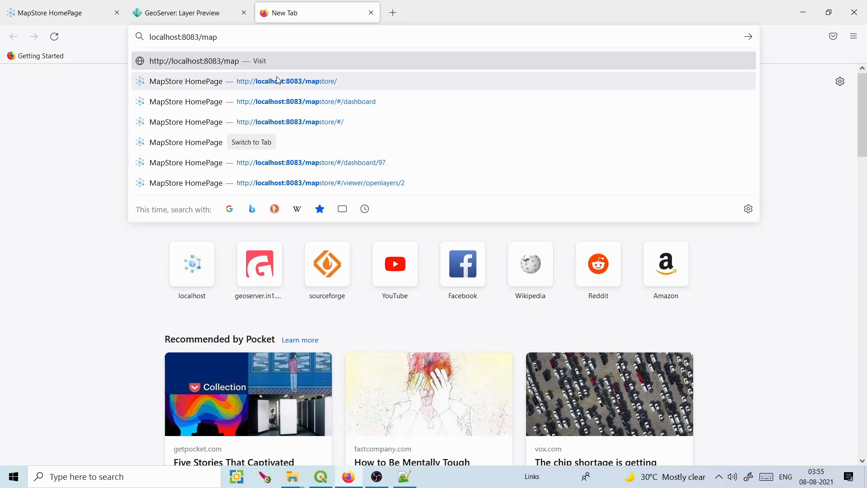
pyautogui.click(278, 80)
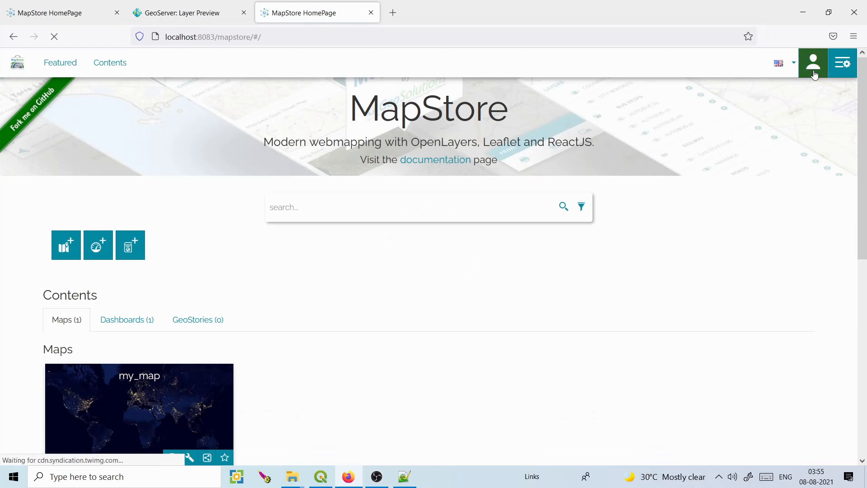
# Create a new dashboard from the MapStore home page.
pyautogui.click(813, 72)
pyautogui.click(523, 296)
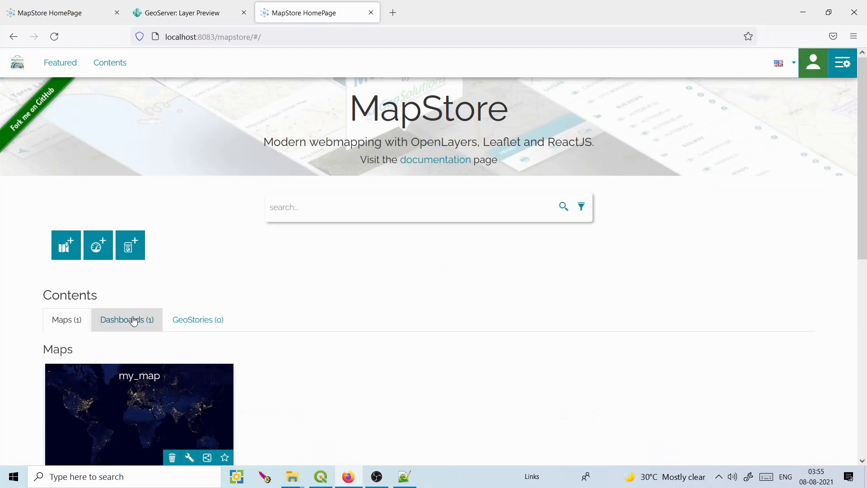
pyautogui.click(100, 245)
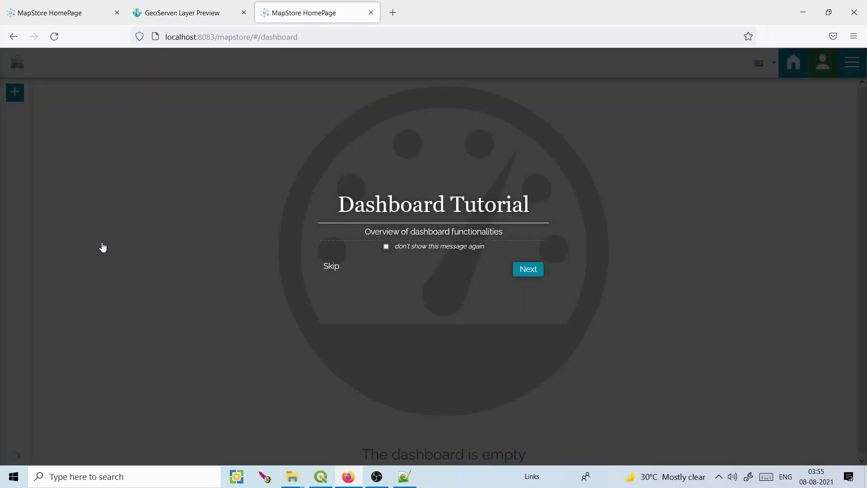
# Skip the tutorial and start a map widget from an empty map.
pyautogui.click(331, 267)
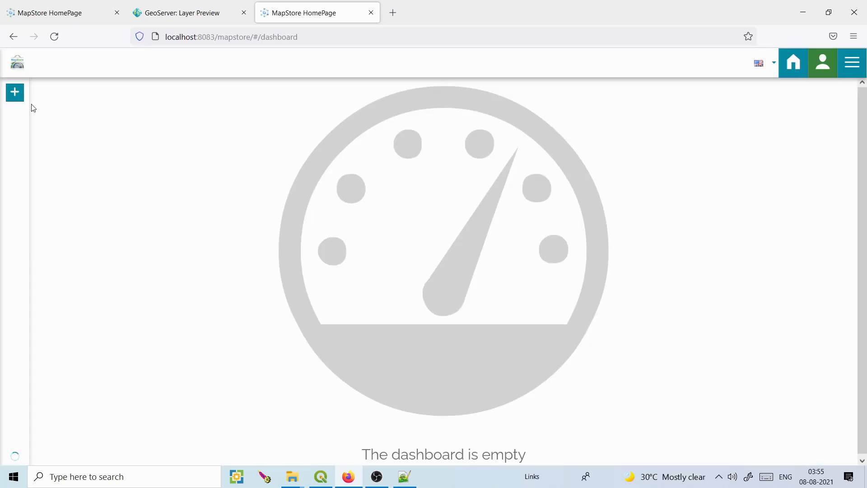
pyautogui.click(15, 92)
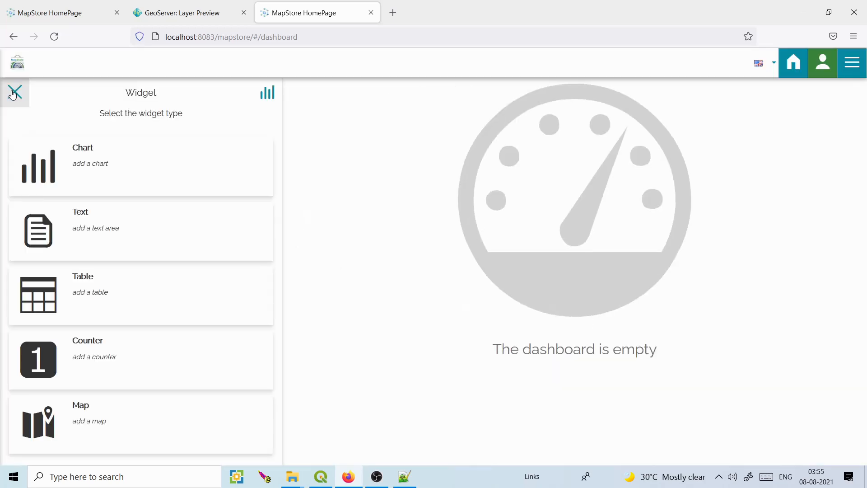
pyautogui.click(86, 417)
pyautogui.click(109, 213)
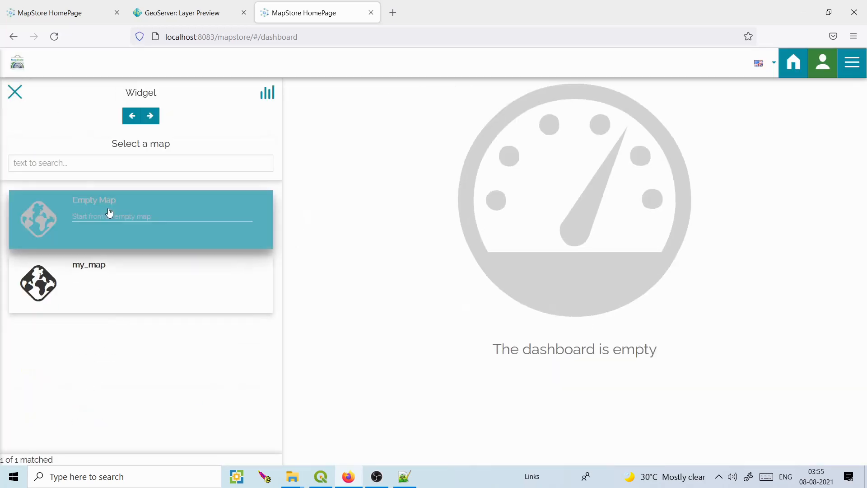
pyautogui.click(150, 116)
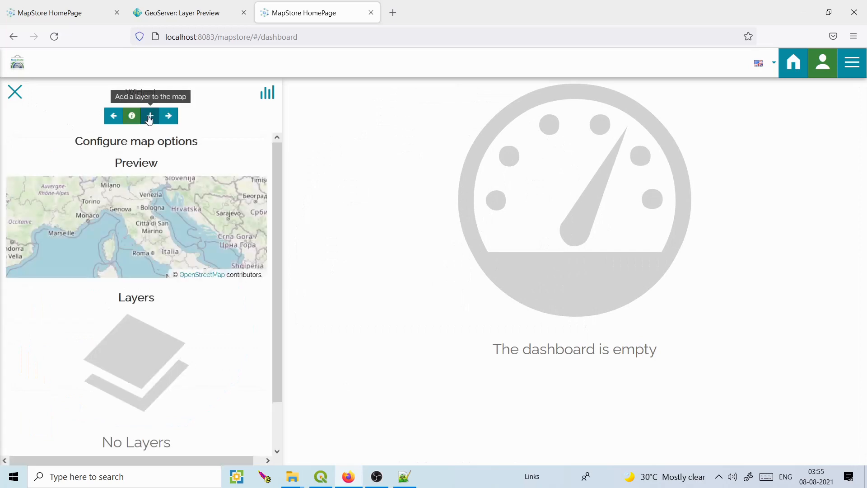
# Add the rainfall_4july_2018 layer and zoom the preview to its extent.
pyautogui.click(150, 116)
pyautogui.click(83, 164)
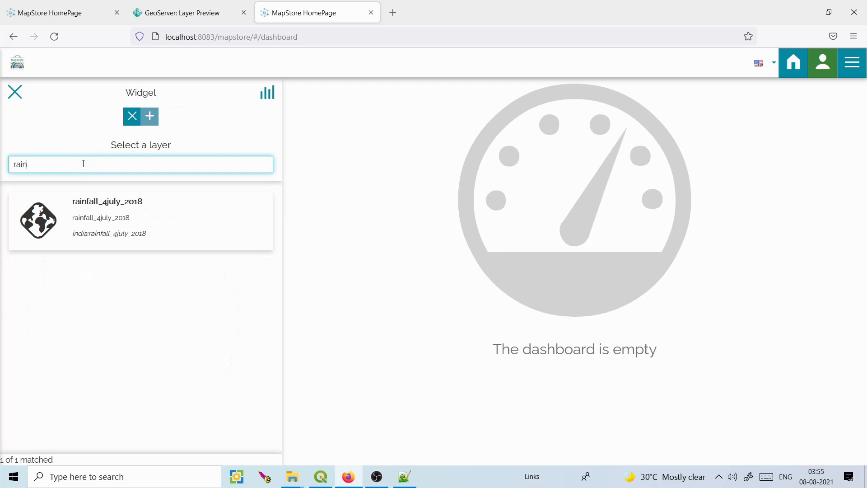
pyautogui.click(94, 201)
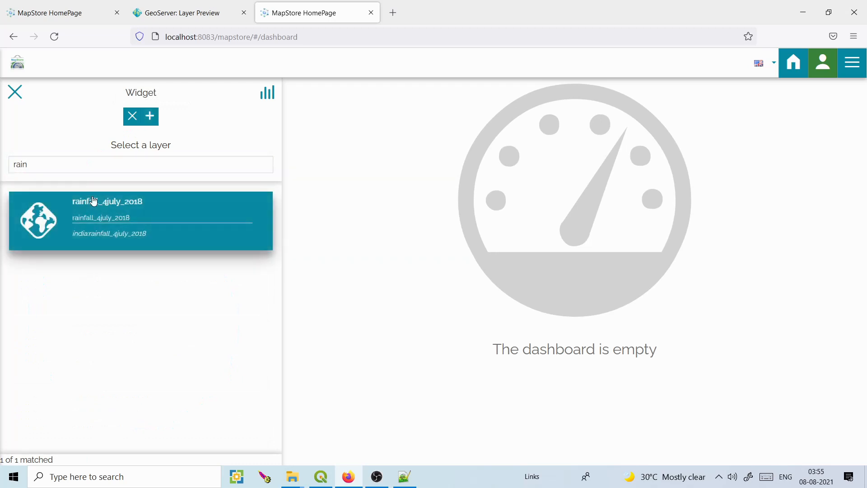
pyautogui.click(149, 116)
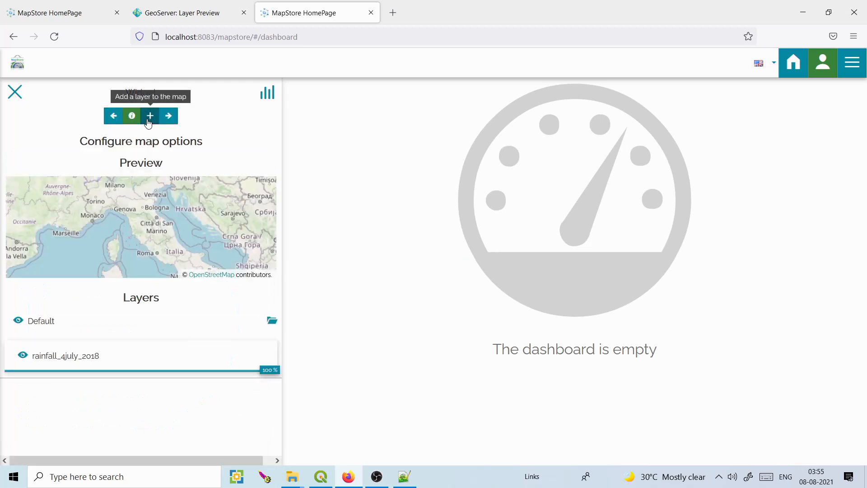
pyautogui.click(67, 359)
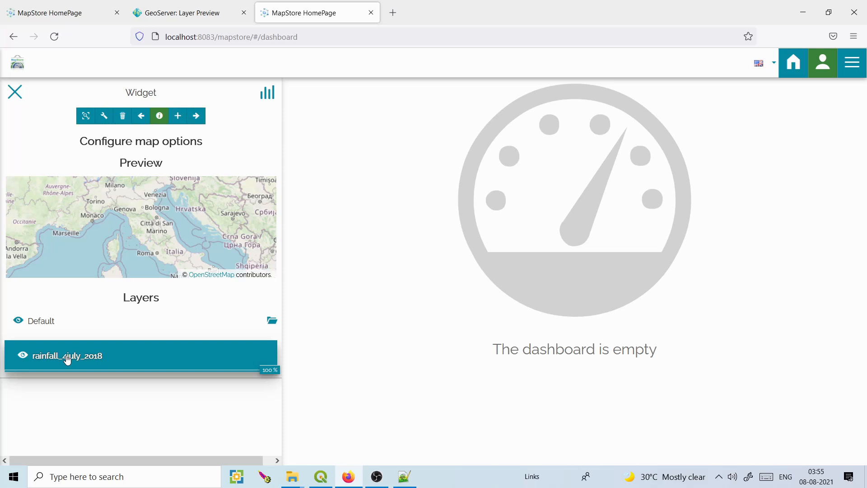
pyautogui.click(92, 356)
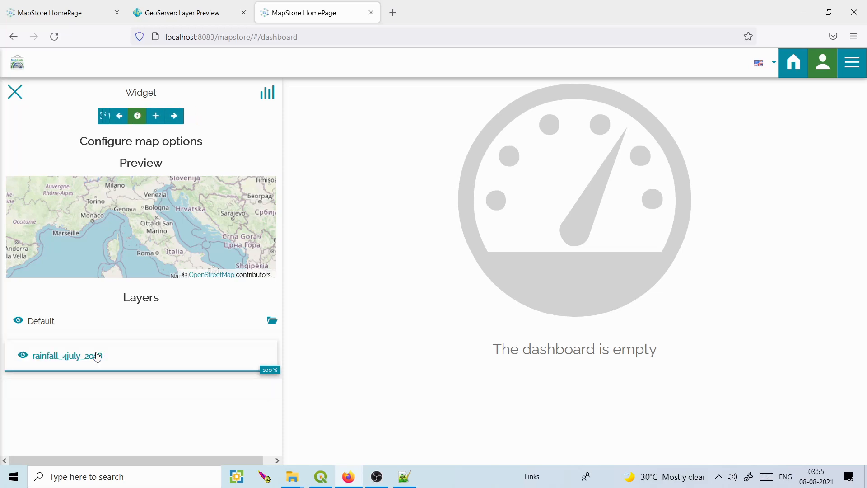
pyautogui.click(64, 362)
pyautogui.click(90, 121)
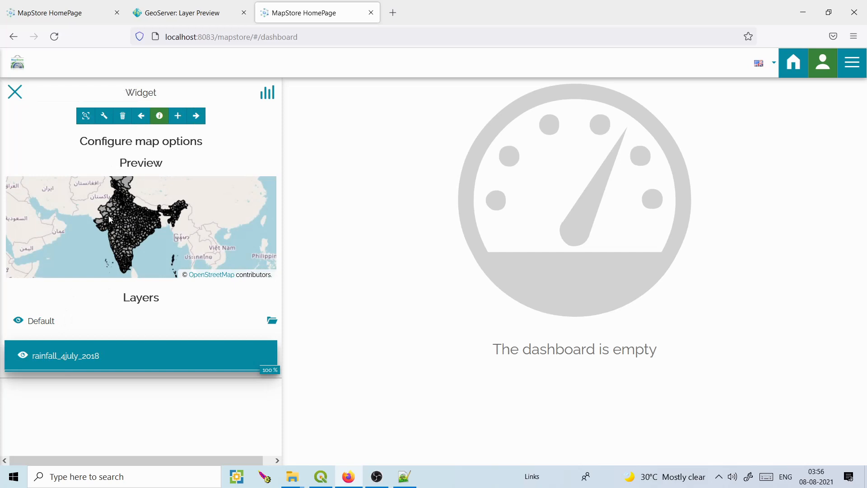
# Apply the Base SLD style to the widget's rainfall layer and title the widget 'Rainfall'.
pyautogui.click(103, 116)
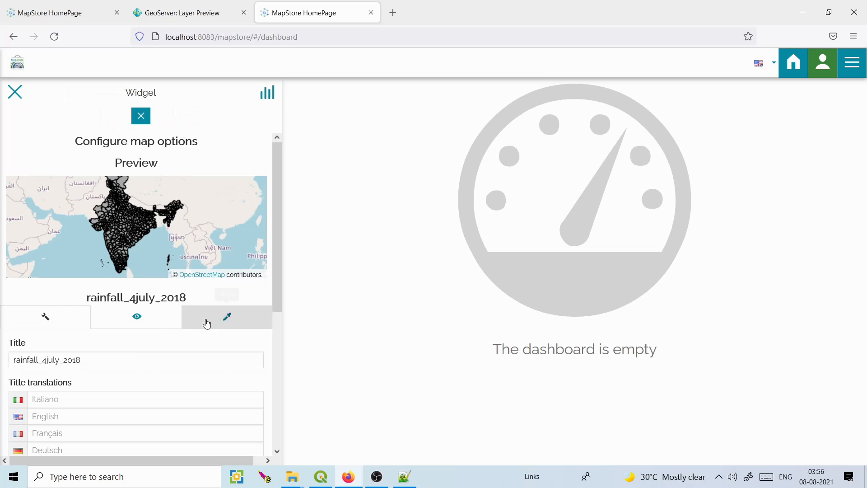
pyautogui.click(223, 321)
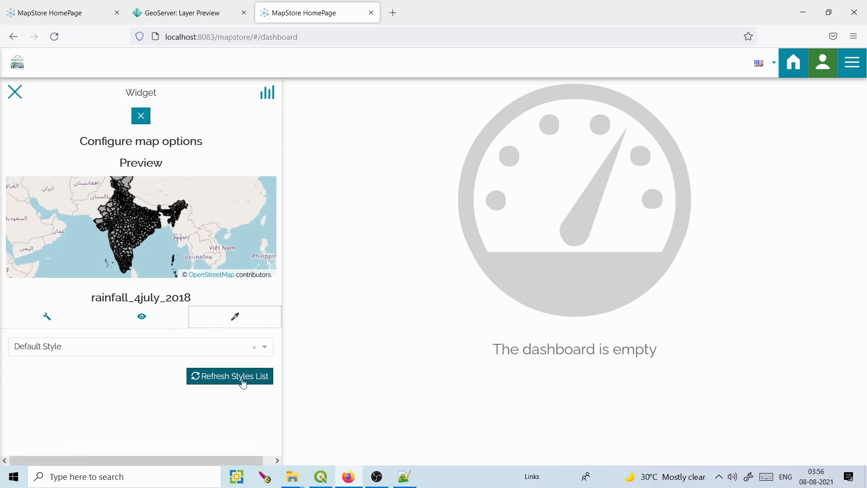
pyautogui.click(263, 349)
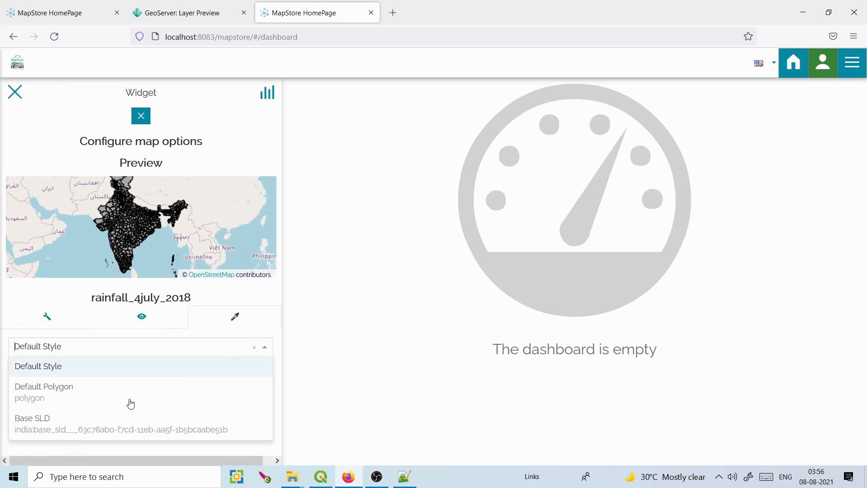
pyautogui.click(58, 428)
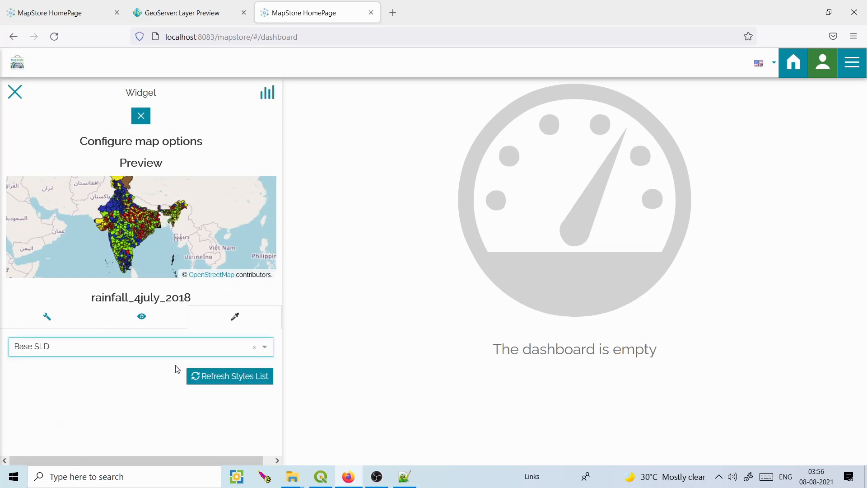
pyautogui.click(142, 118)
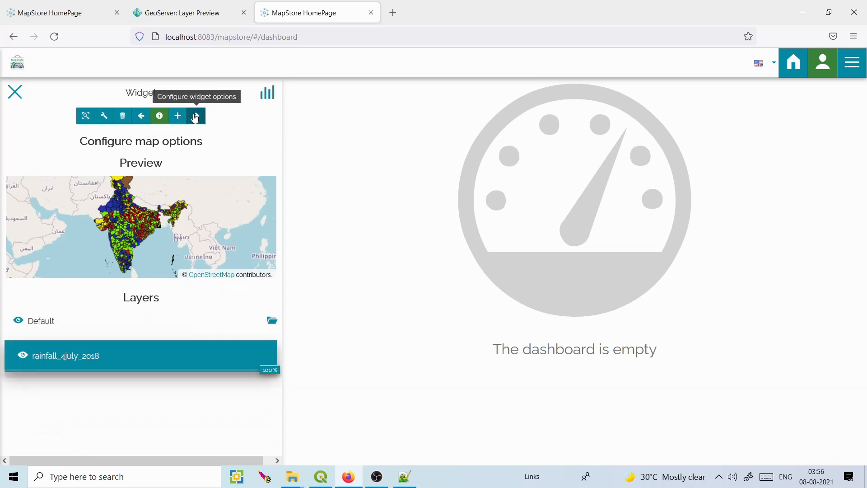
pyautogui.click(195, 118)
pyautogui.click(174, 186)
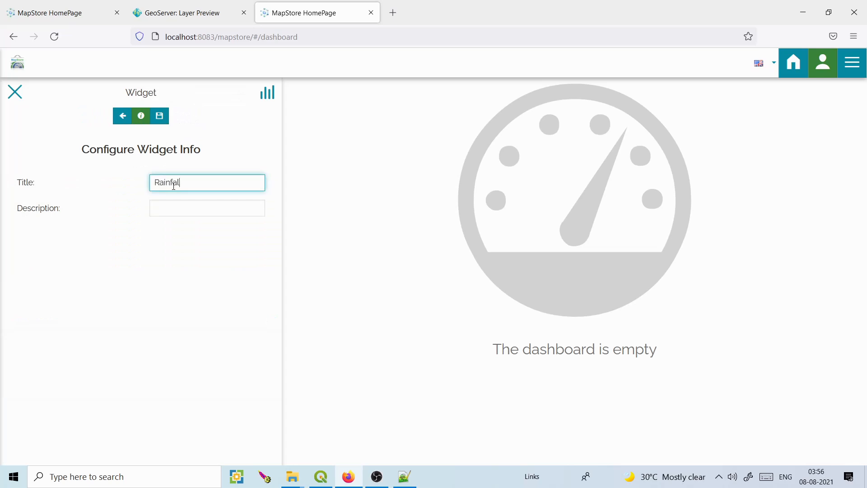
# Add the Rainfall widget, enlarge it, move it to the right edge, and zoom into India.
pyautogui.click(168, 121)
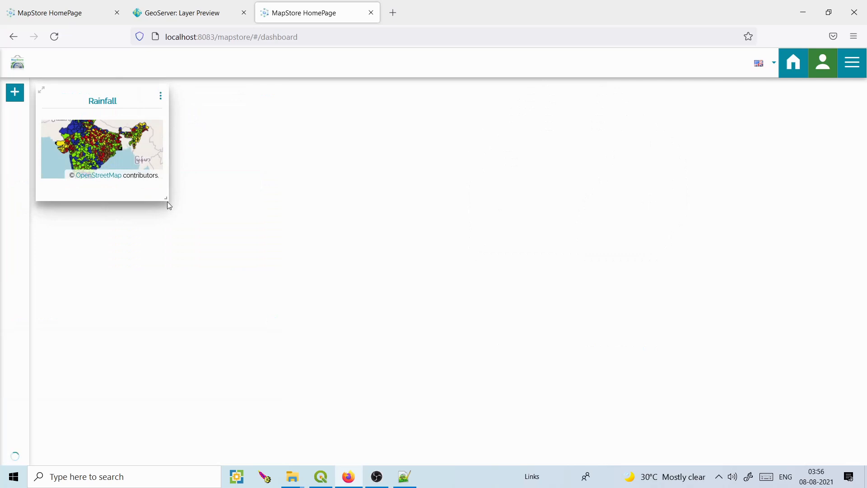
pyautogui.moveTo(166, 200); pyautogui.dragTo(246, 313)
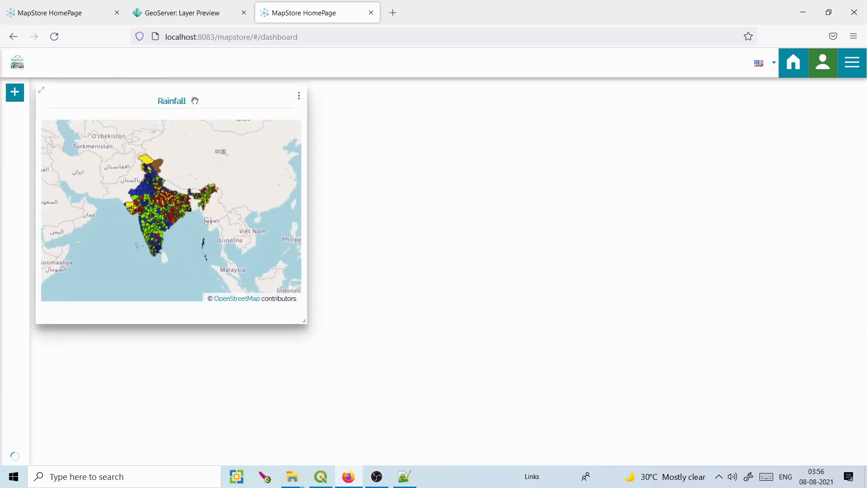
pyautogui.moveTo(194, 101); pyautogui.dragTo(731, 62)
pyautogui.moveTo(859, 323); pyautogui.dragTo(858, 446)
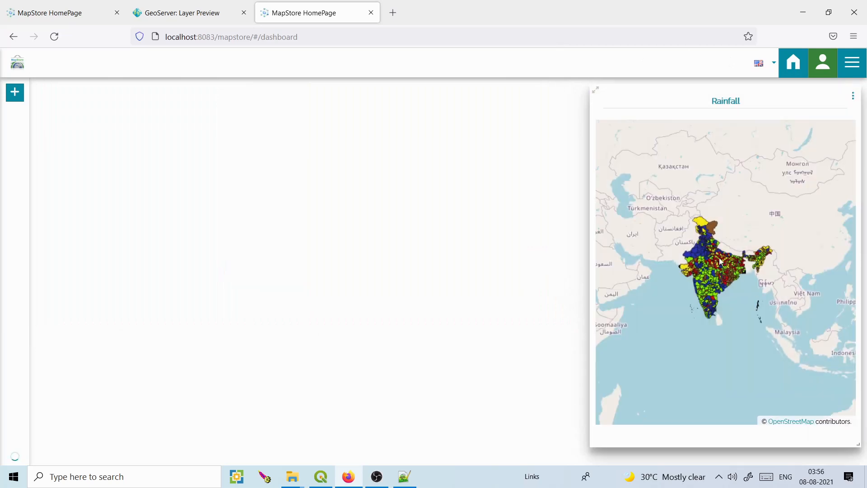
pyautogui.scroll(1, 721, 261)
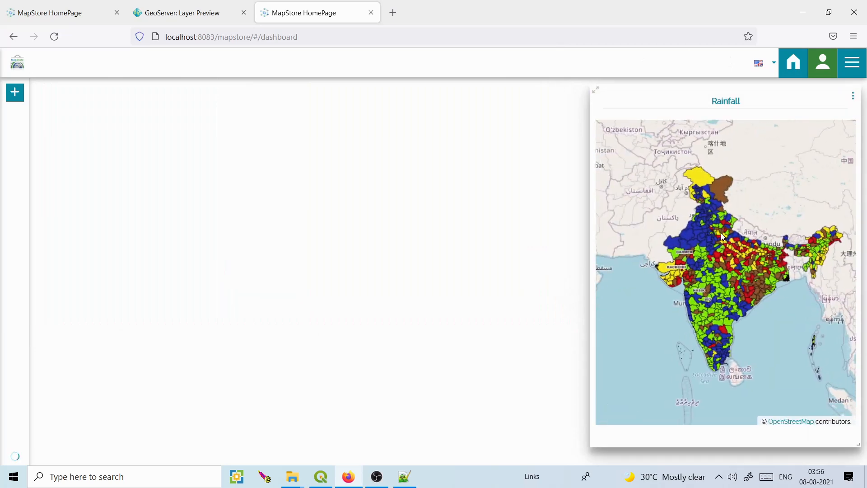
# Create a new chart widget on the rainfall_4july_2018 layer and make it a line chart.
pyautogui.click(14, 94)
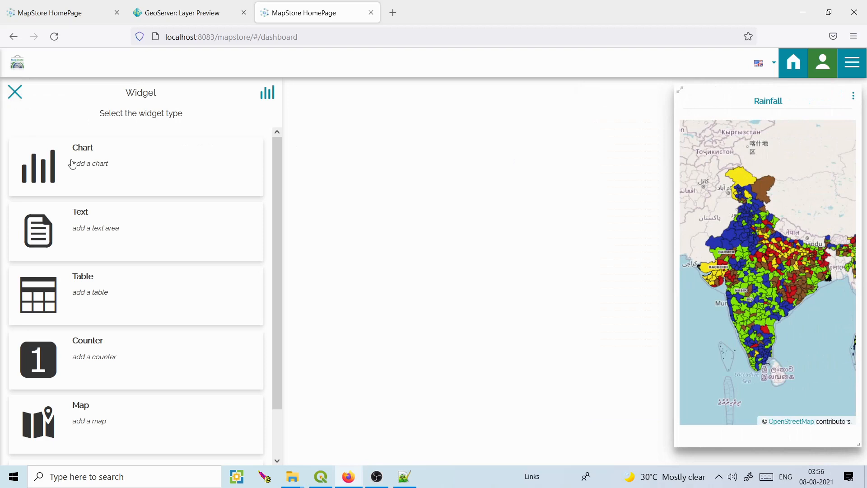
pyautogui.click(77, 166)
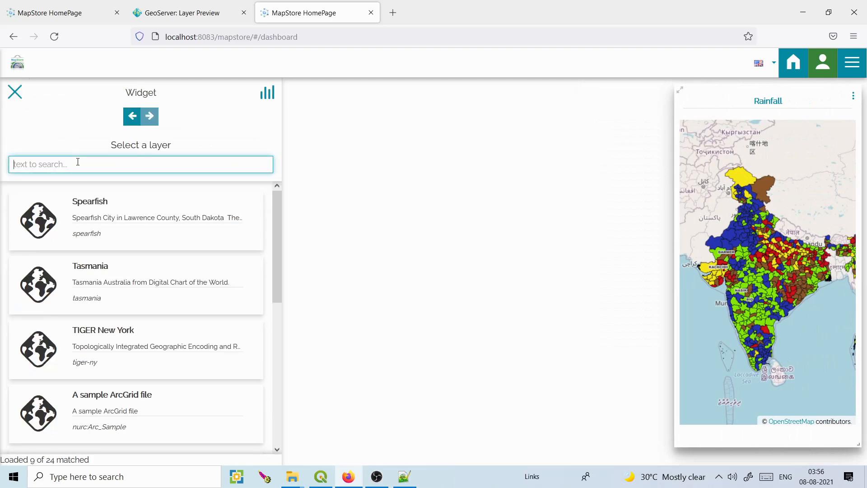
pyautogui.write('rainfall')
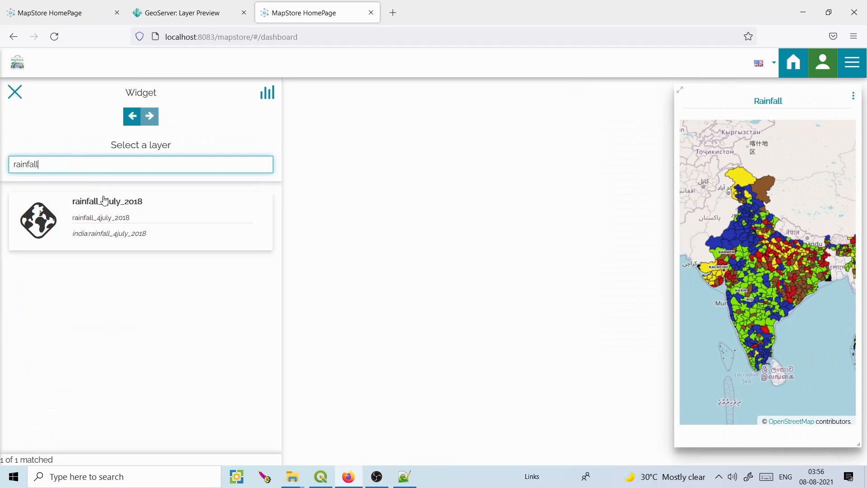
pyautogui.click(104, 203)
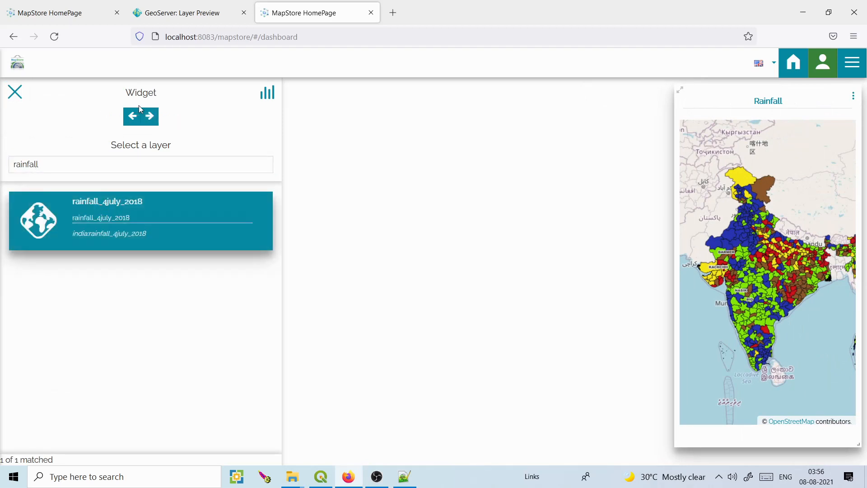
pyautogui.click(149, 116)
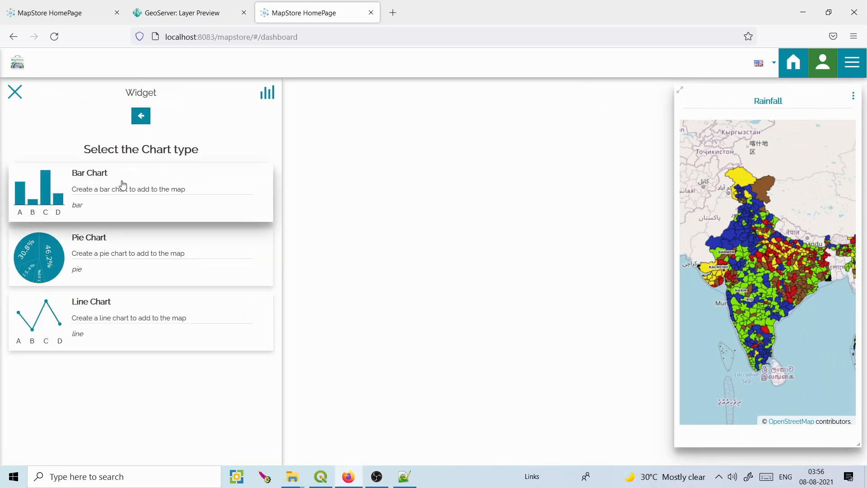
pyautogui.click(81, 316)
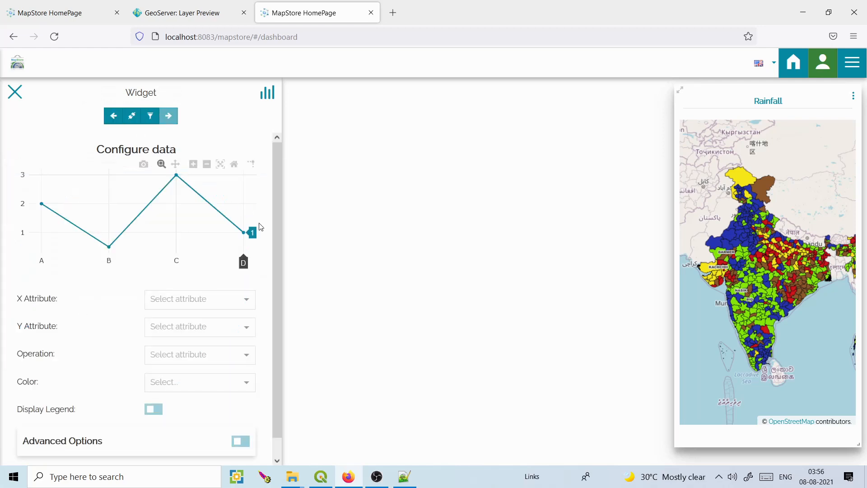
# Connect the chart to the map, with DISTRICT on the X axis and ACTUAL_MM on the Y axis.
pyautogui.scroll(-2, 278, 235)
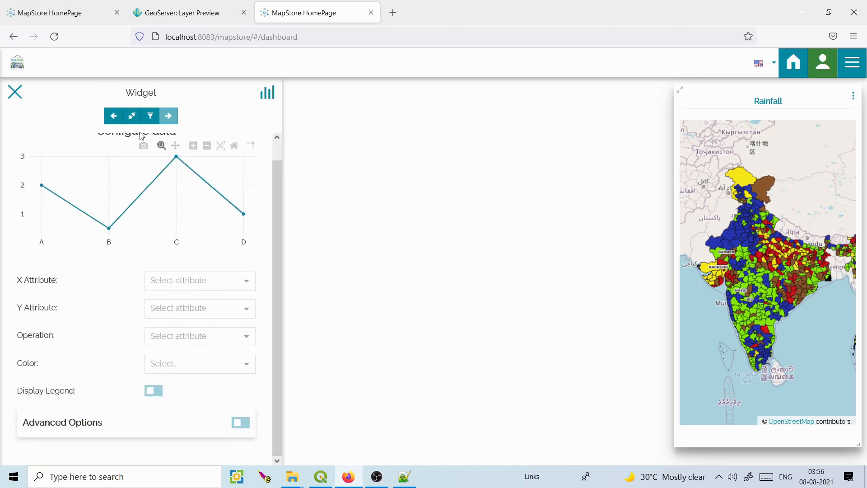
pyautogui.click(132, 116)
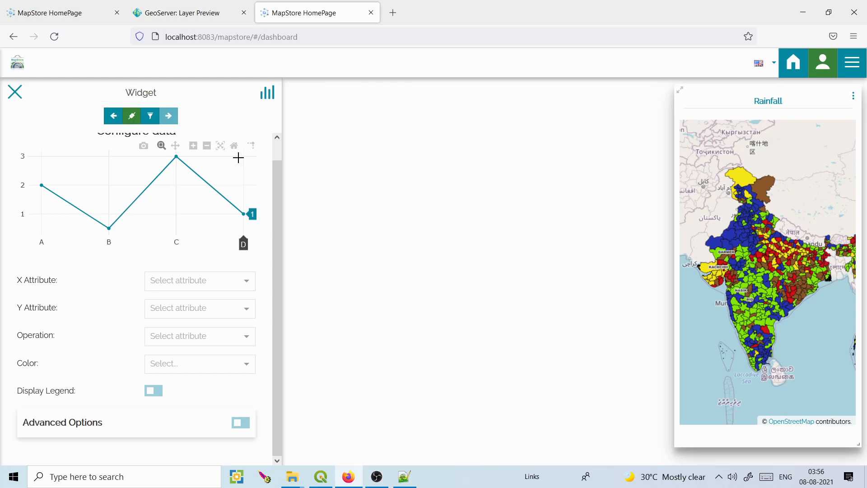
pyautogui.click(245, 284)
pyautogui.moveTo(247, 310); pyautogui.dragTo(250, 329)
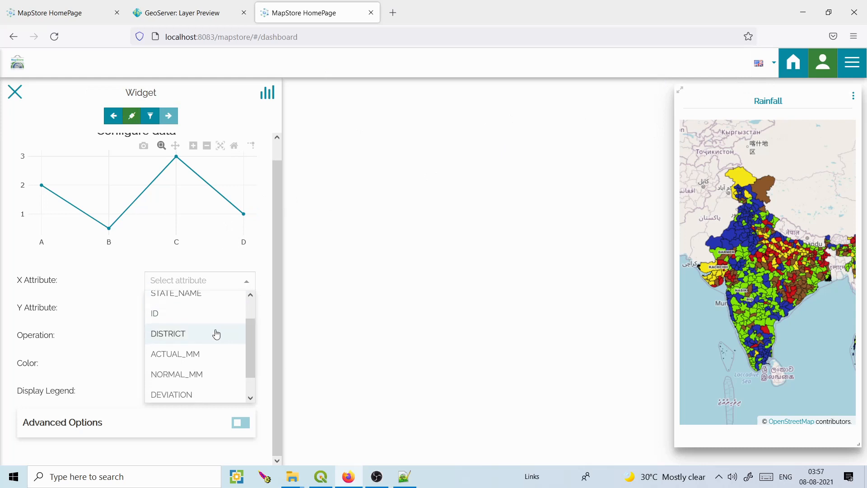
pyautogui.click(216, 334)
pyautogui.click(244, 312)
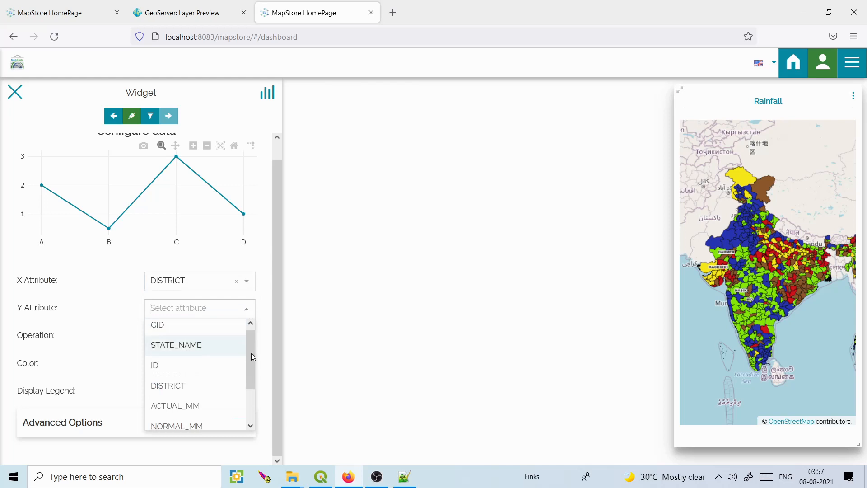
pyautogui.moveTo(252, 353); pyautogui.dragTo(253, 378)
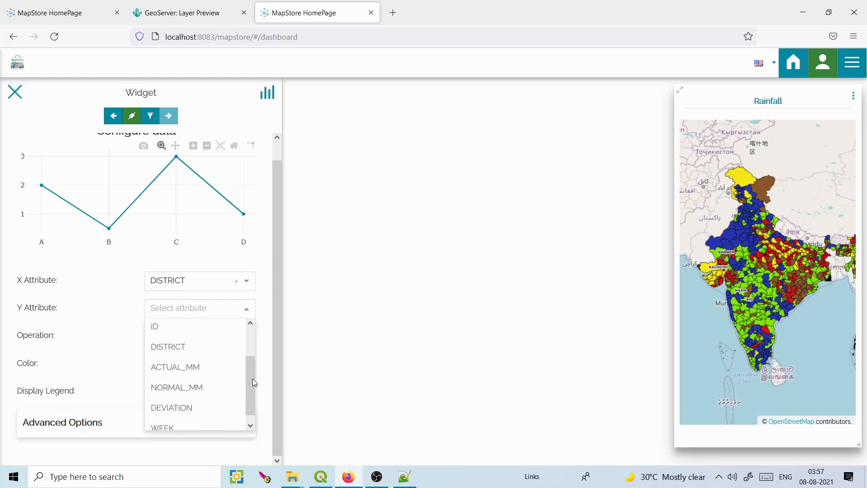
pyautogui.click(210, 373)
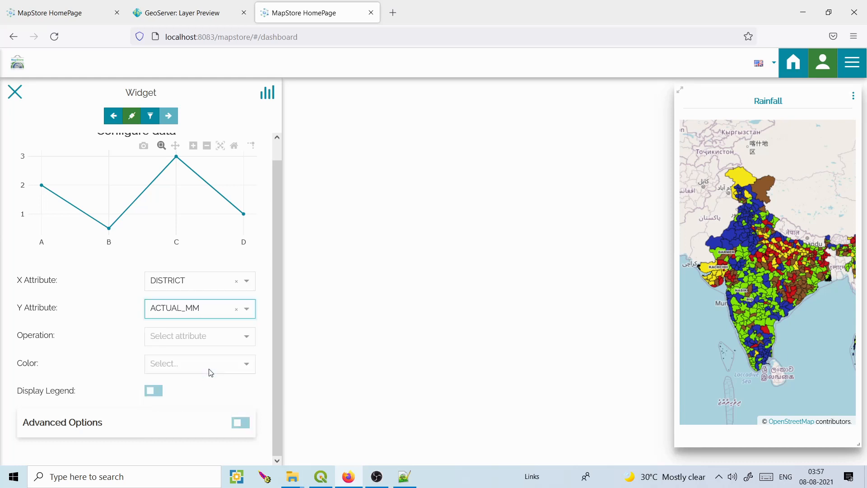
# Set the aggregation to No Operation, keeping DISTRICT as the X attribute.
pyautogui.click(247, 339)
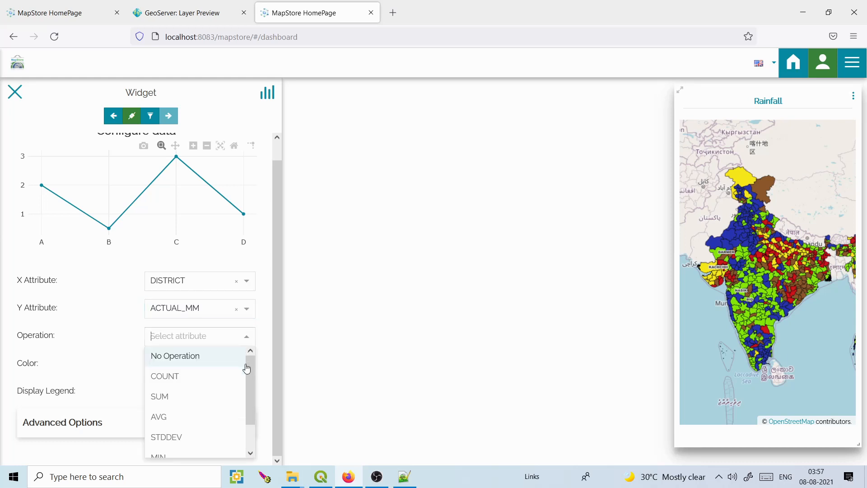
pyautogui.click(246, 375)
pyautogui.click(248, 356)
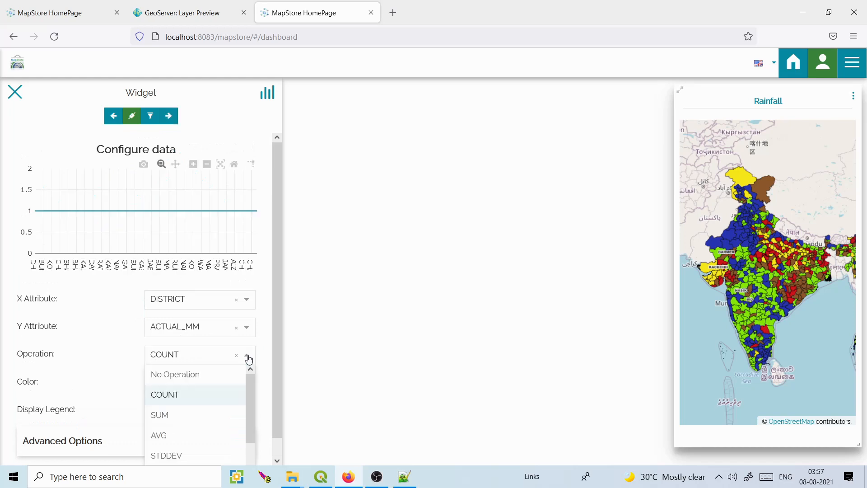
pyautogui.click(215, 375)
pyautogui.scroll(-1, 277, 276)
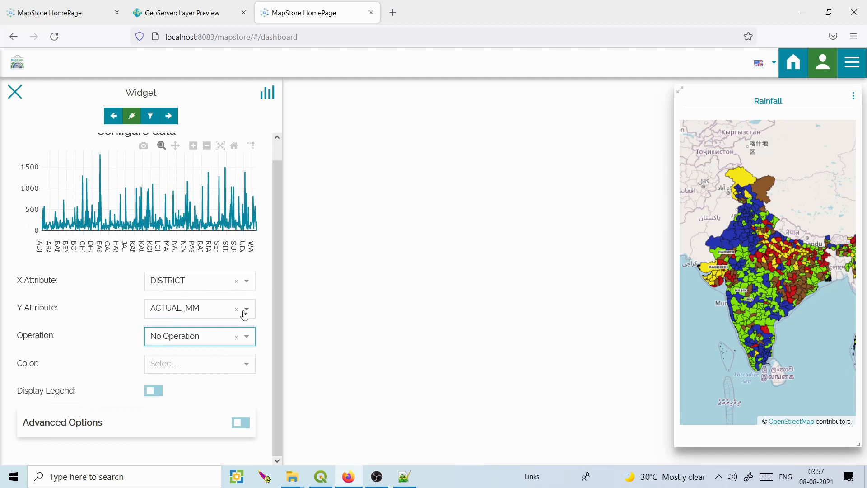
pyautogui.click(246, 281)
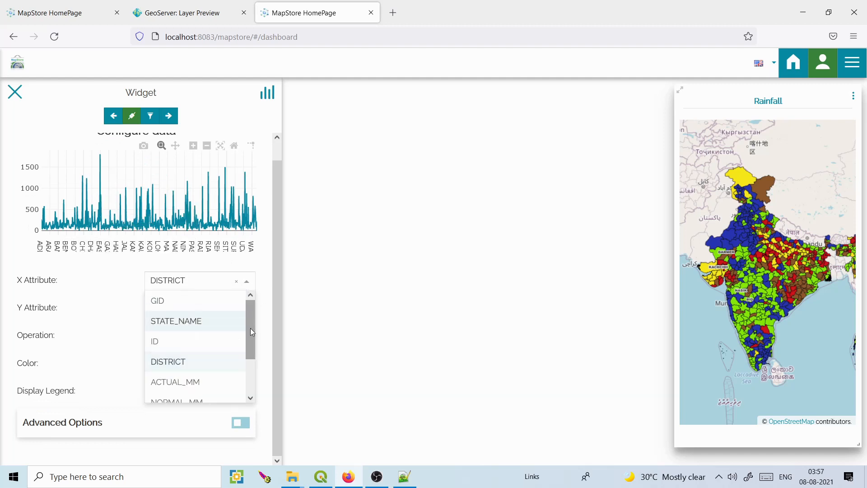
pyautogui.click(272, 311)
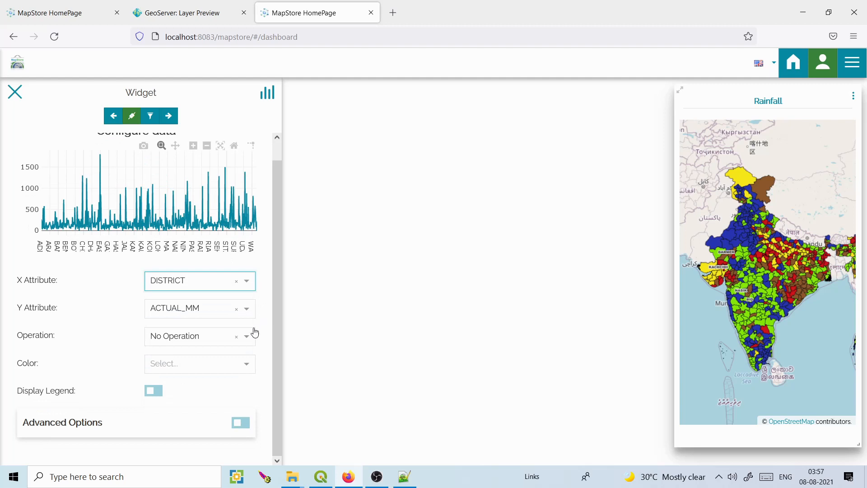
# Colour the chart line green and briefly review the advanced chart settings.
pyautogui.click(247, 363)
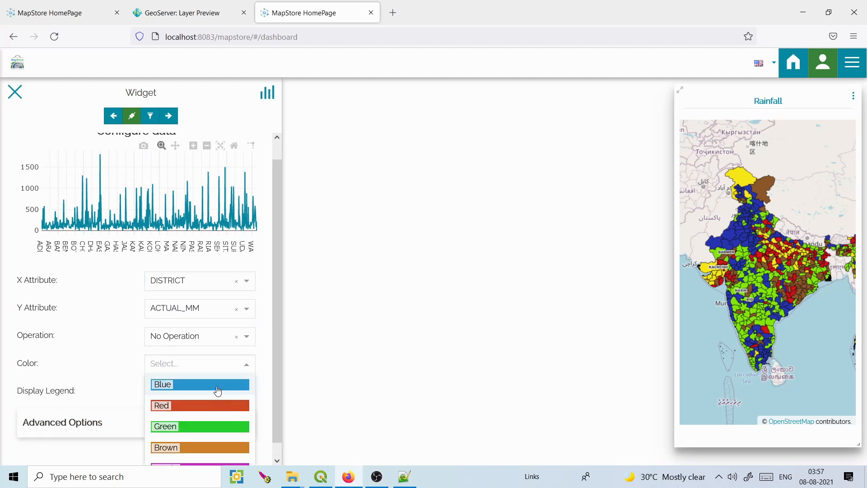
pyautogui.click(218, 390)
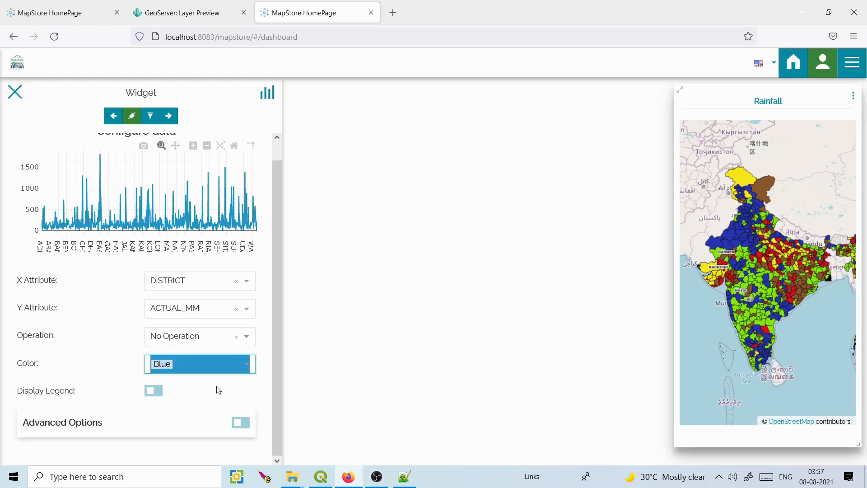
pyautogui.click(248, 365)
pyautogui.click(214, 427)
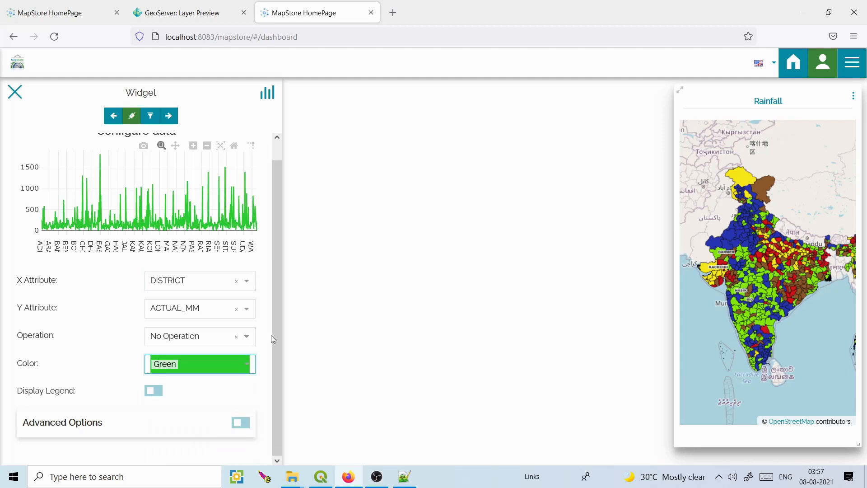
pyautogui.click(241, 423)
pyautogui.moveTo(280, 275); pyautogui.dragTo(269, 356)
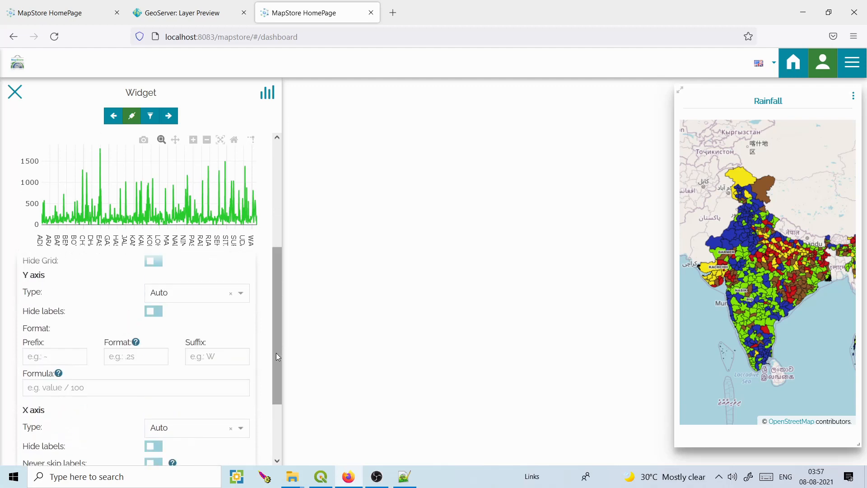
pyautogui.moveTo(275, 285); pyautogui.dragTo(275, 246)
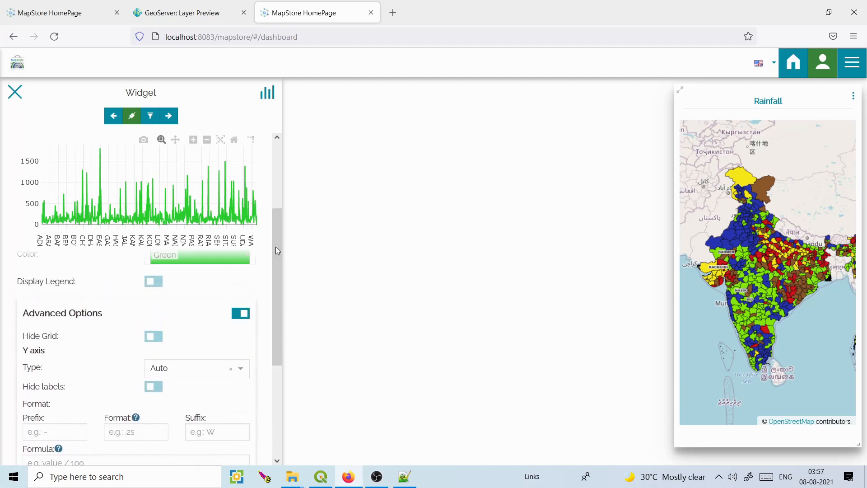
pyautogui.click(245, 315)
pyautogui.moveTo(276, 318); pyautogui.dragTo(278, 272)
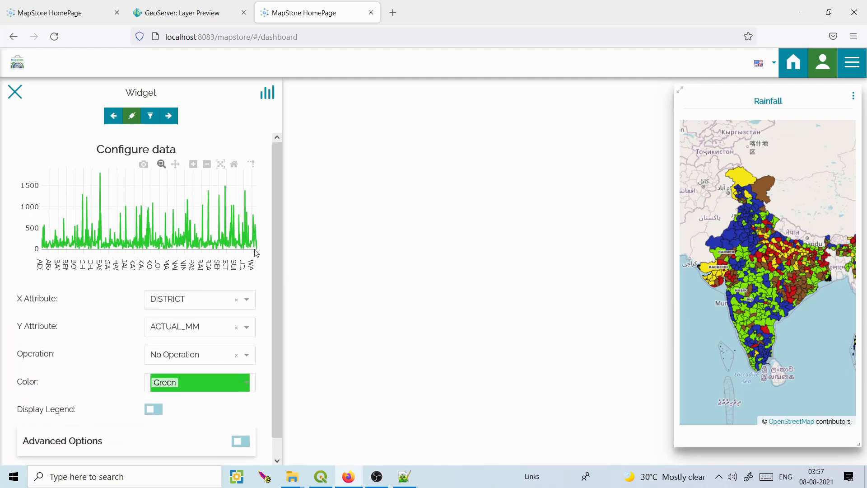
# Save the chart titled 'Rainfall (actual mm)' to the dashboard and widen it beside the map.
pyautogui.click(169, 117)
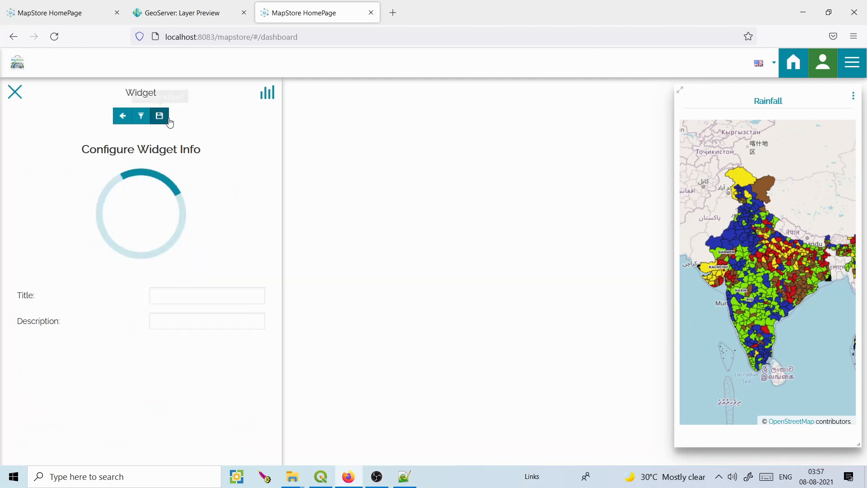
pyautogui.click(177, 294)
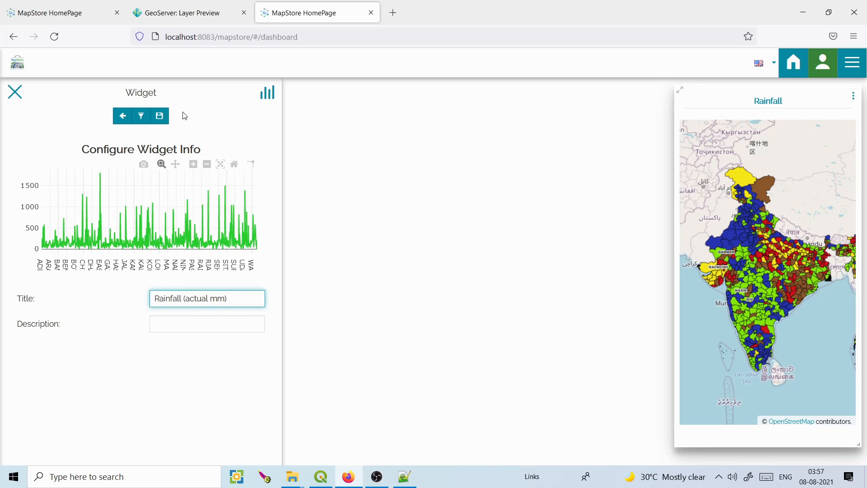
pyautogui.click(160, 116)
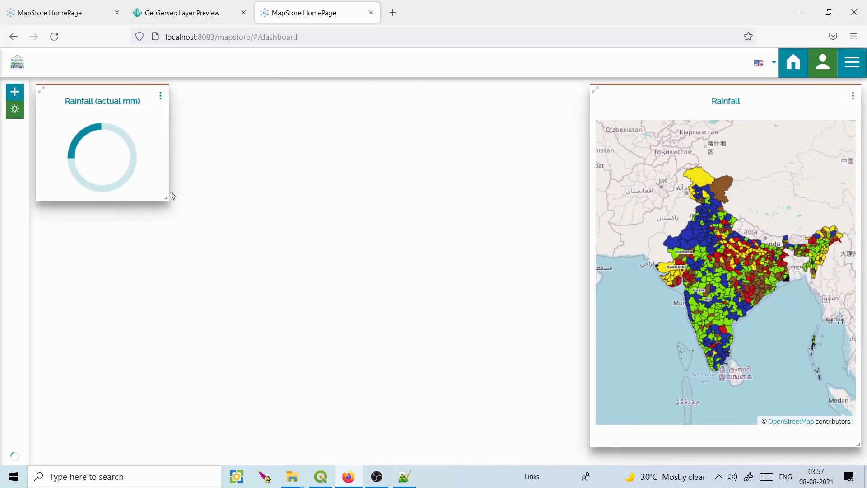
pyautogui.moveTo(166, 202); pyautogui.dragTo(536, 240)
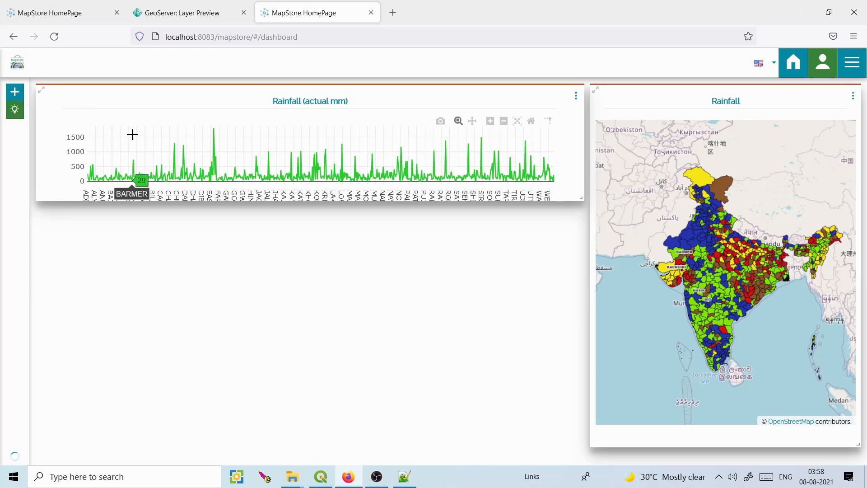
pyautogui.click(15, 92)
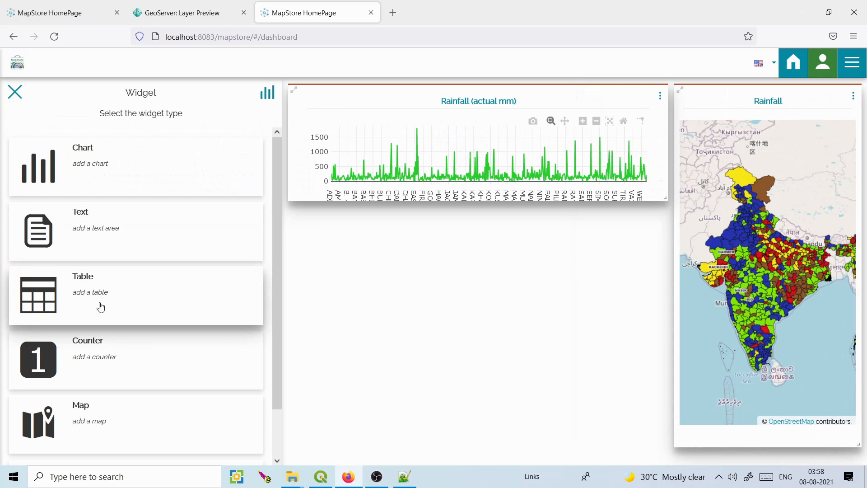
# Add a legend widget for rainfall_4july_2018 beneath the Rainfall (actual mm) chart.
pyautogui.moveTo(272, 315); pyautogui.dragTo(275, 449)
pyautogui.click(283, 376)
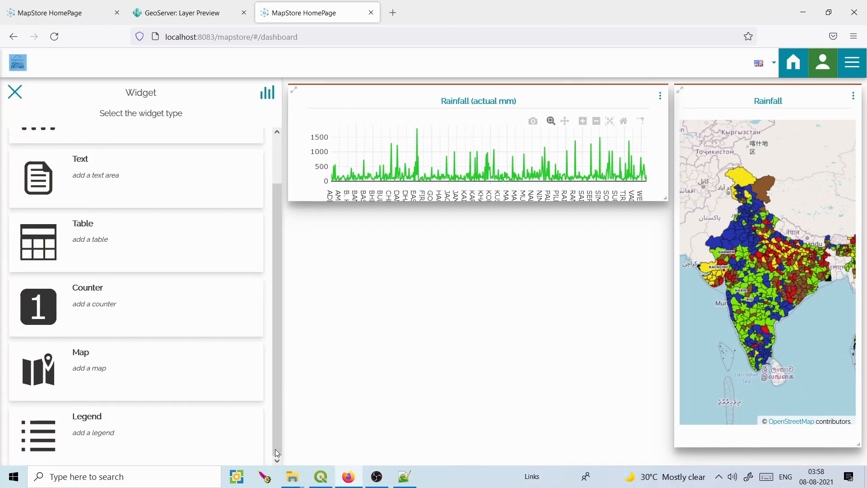
pyautogui.click(124, 441)
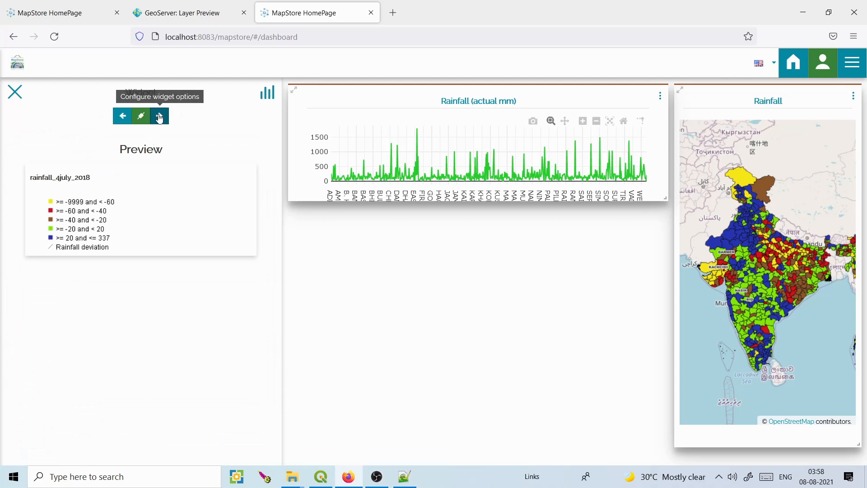
pyautogui.click(159, 116)
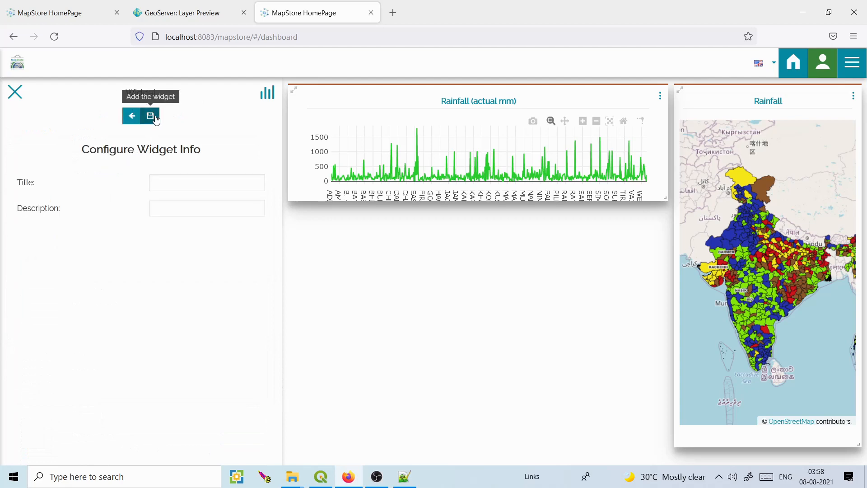
pyautogui.click(155, 117)
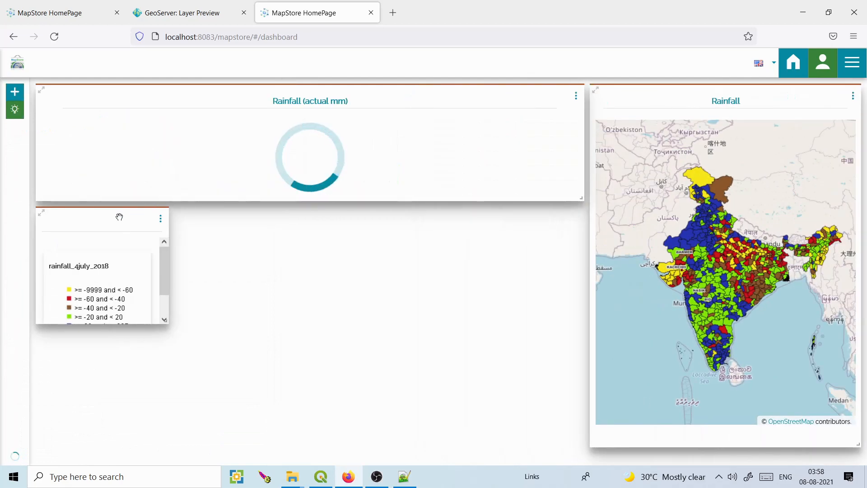
pyautogui.click(14, 92)
# Create a counter widget on the rainfall_4july_2018 layer, connected to the map.
pyautogui.click(82, 357)
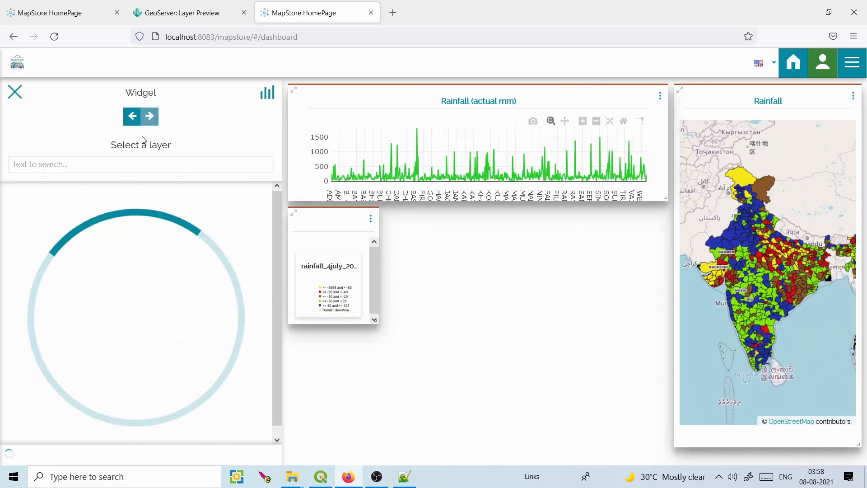
pyautogui.click(129, 164)
pyautogui.write('rainfall')
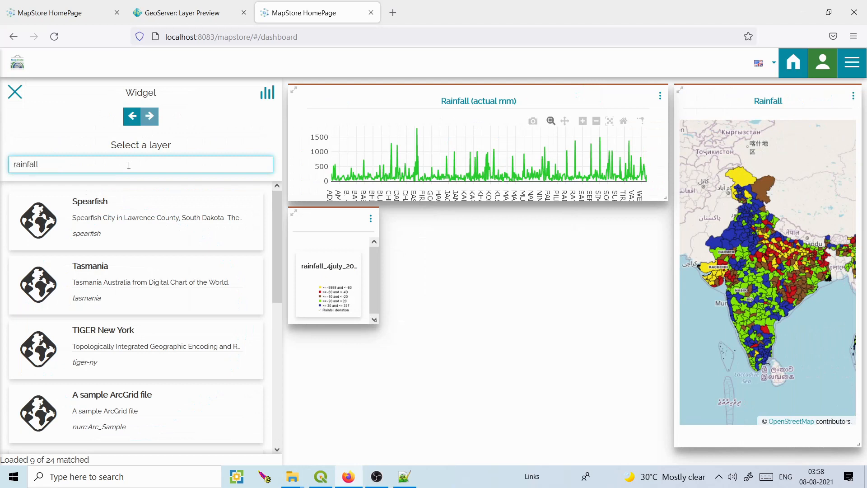
pyautogui.click(100, 203)
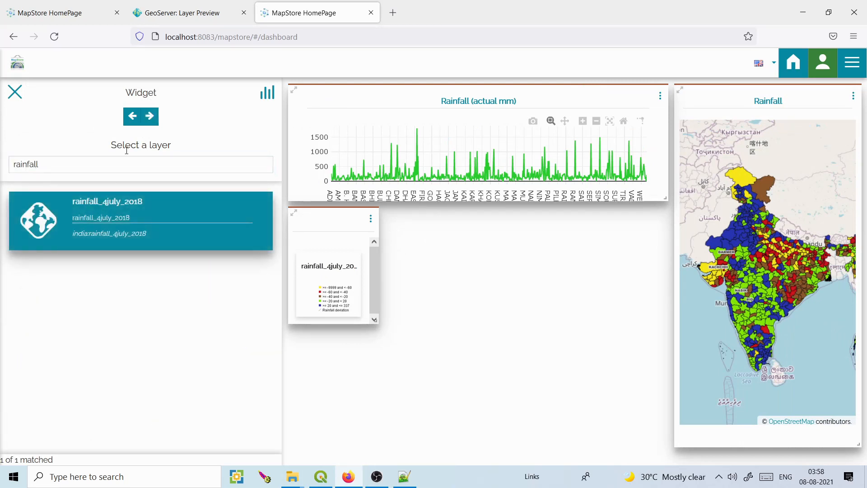
pyautogui.click(150, 116)
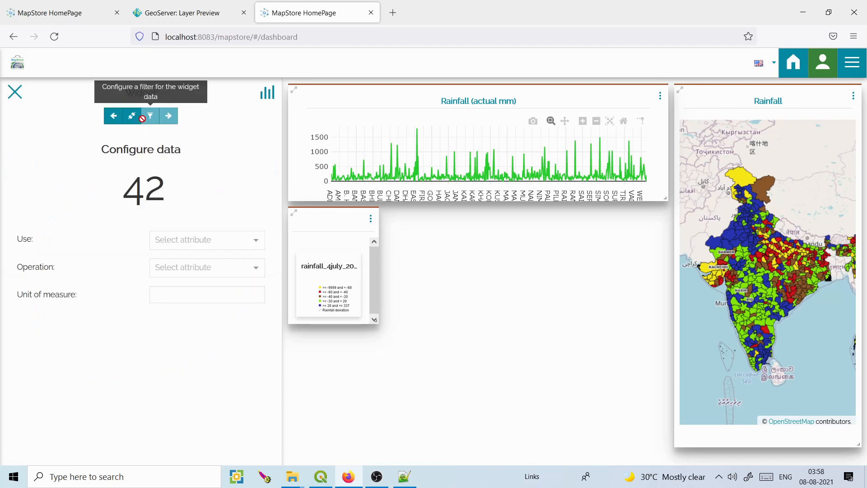
pyautogui.click(133, 117)
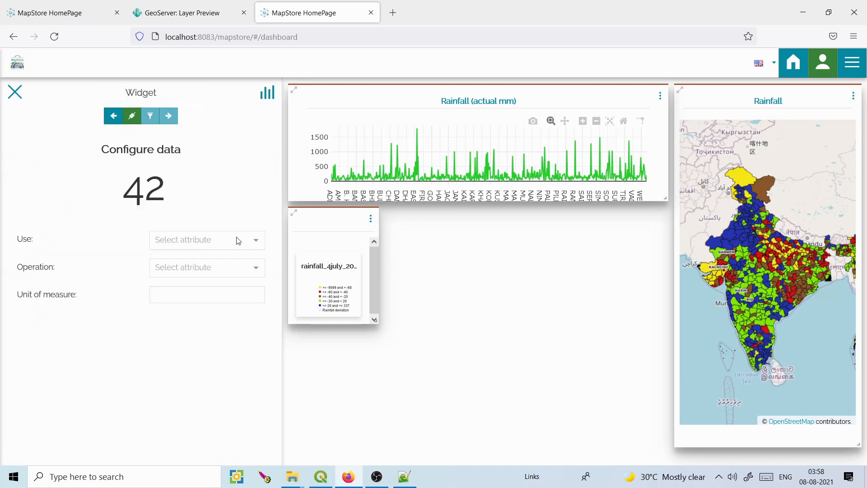
# Make the counter show the AVG of ACTUAL_MM with unit 'mm'.
pyautogui.click(256, 240)
pyautogui.scroll(-1, 261, 299)
pyautogui.scroll(-2, 260, 299)
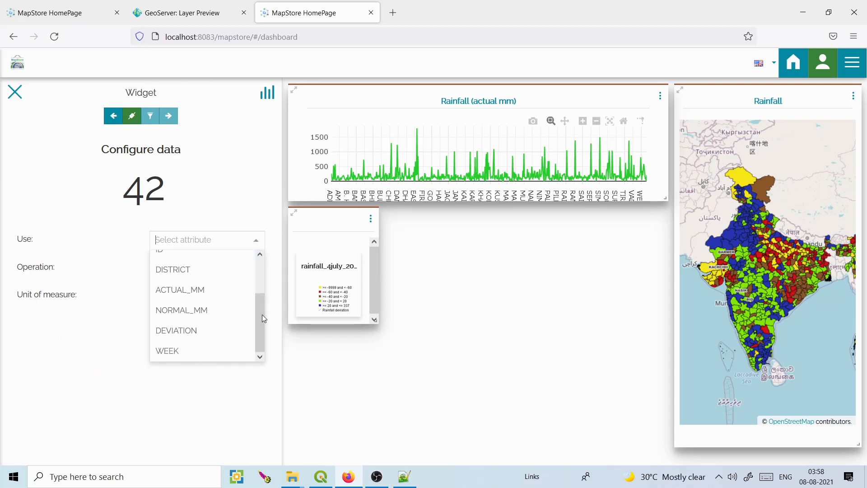
pyautogui.click(218, 289)
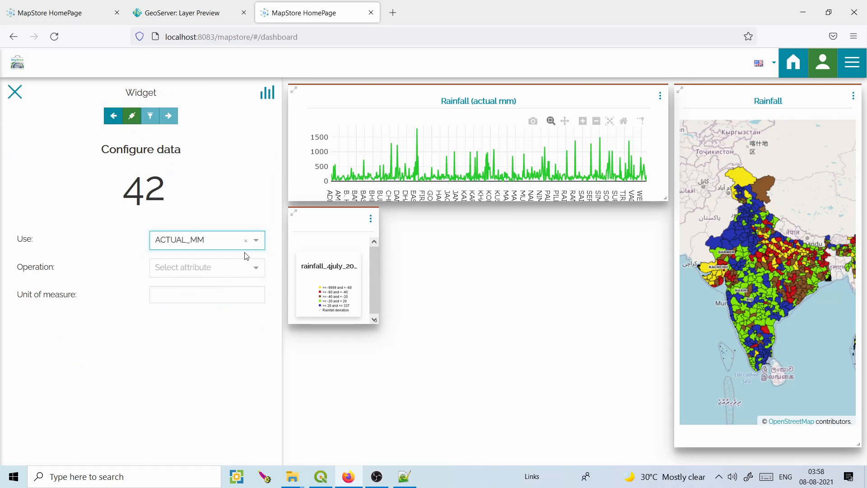
pyautogui.click(256, 240)
pyautogui.scroll(-2, 261, 289)
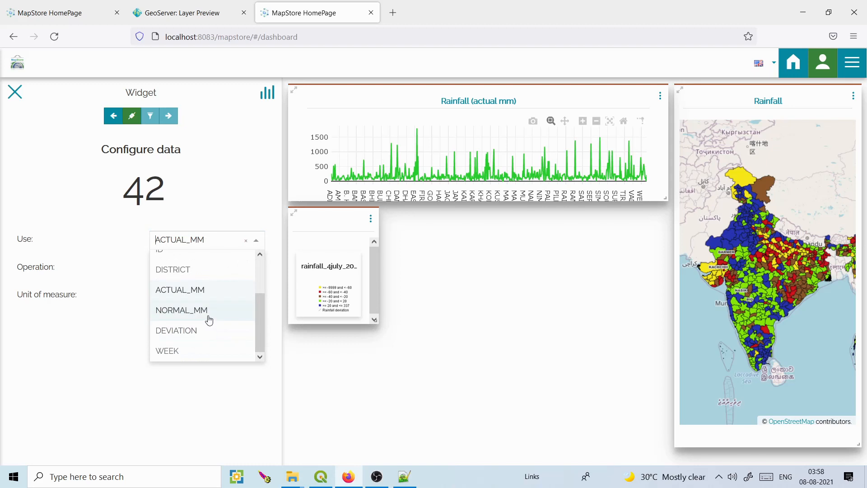
pyautogui.click(213, 291)
pyautogui.click(258, 269)
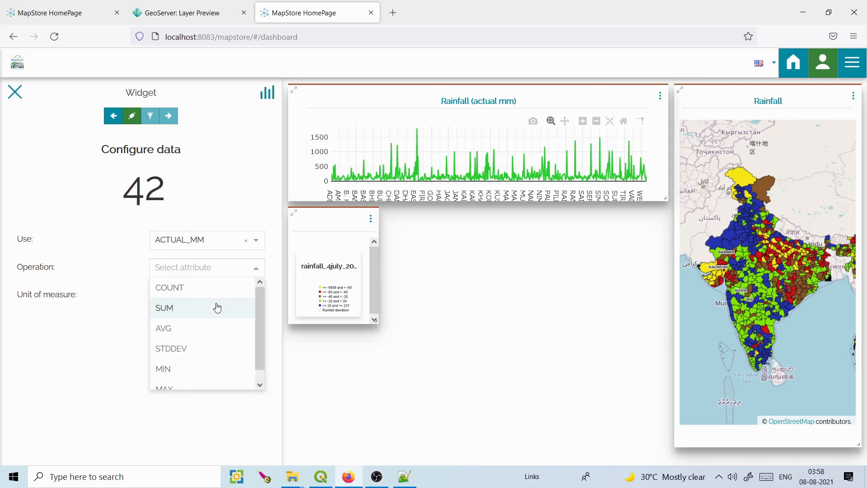
pyautogui.click(206, 331)
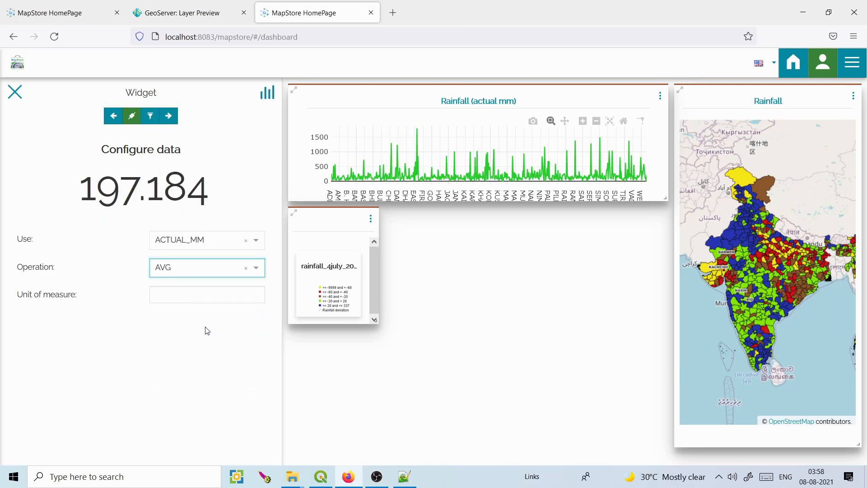
pyautogui.click(203, 294)
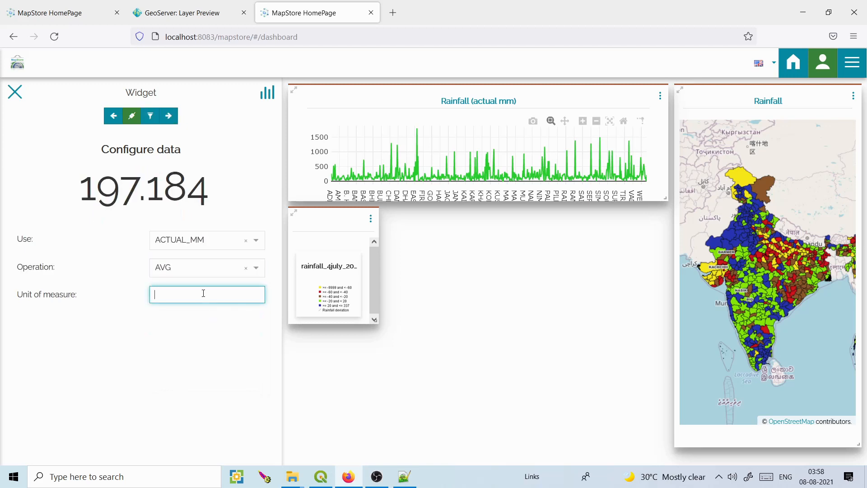
pyautogui.write('mm')
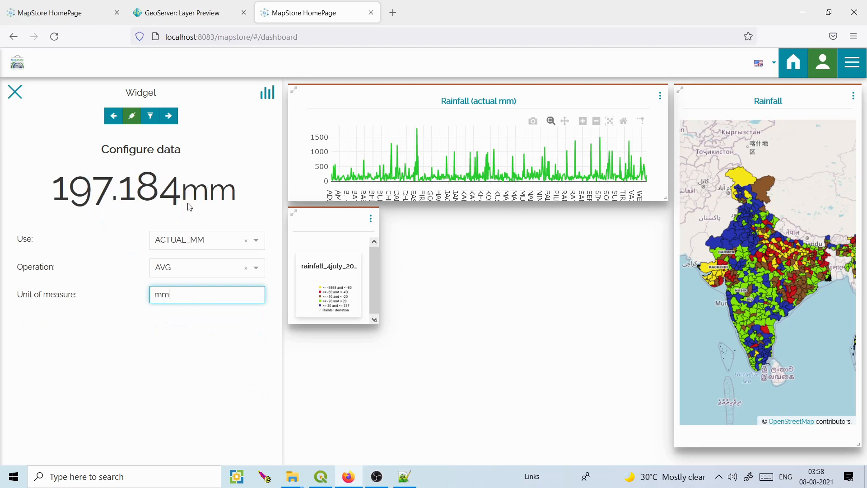
# Title the counter 'Rainfall (Actual mm)' and add it to the dashboard.
pyautogui.click(169, 115)
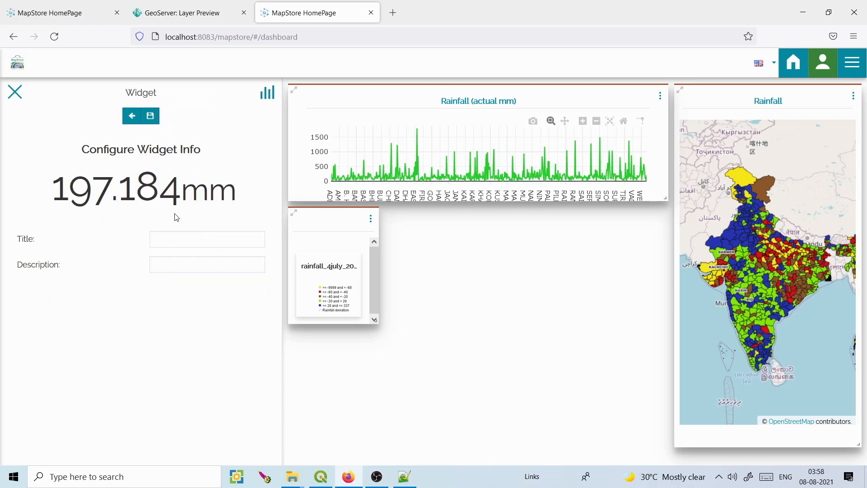
pyautogui.click(171, 234)
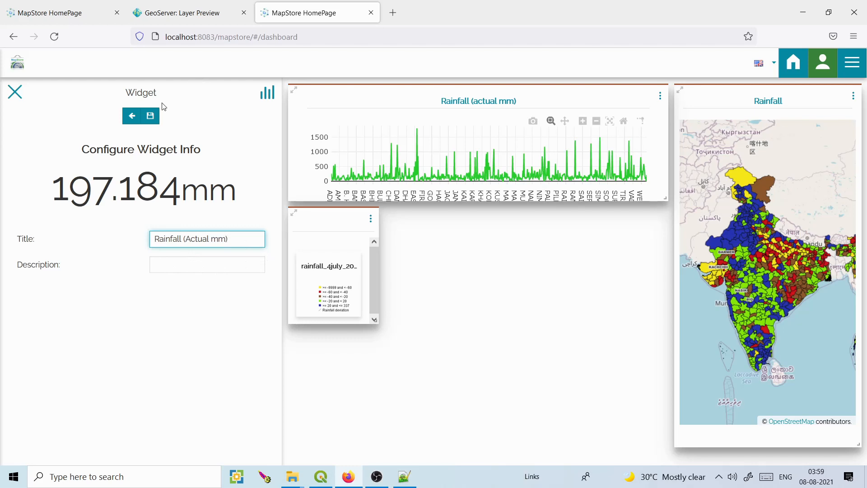
pyautogui.click(150, 116)
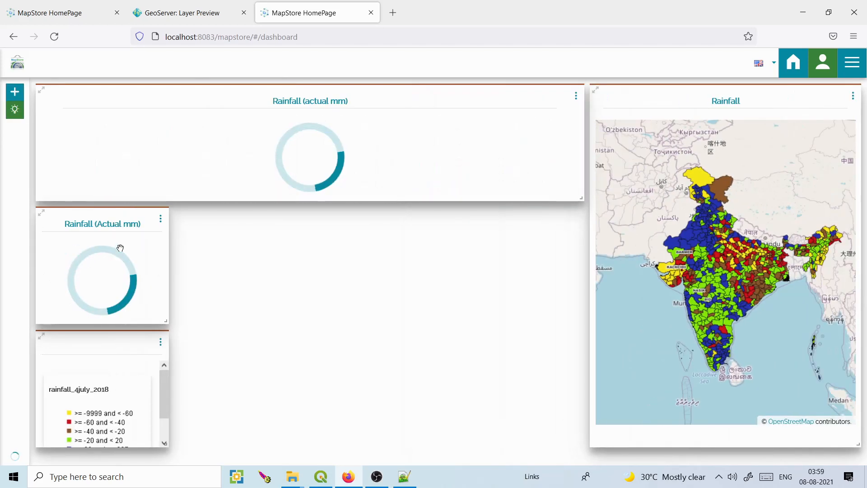
# Move the counter to the dashboard centre and the legend just below the chart.
pyautogui.moveTo(120, 246); pyautogui.dragTo(397, 246)
pyautogui.moveTo(110, 348); pyautogui.dragTo(110, 224)
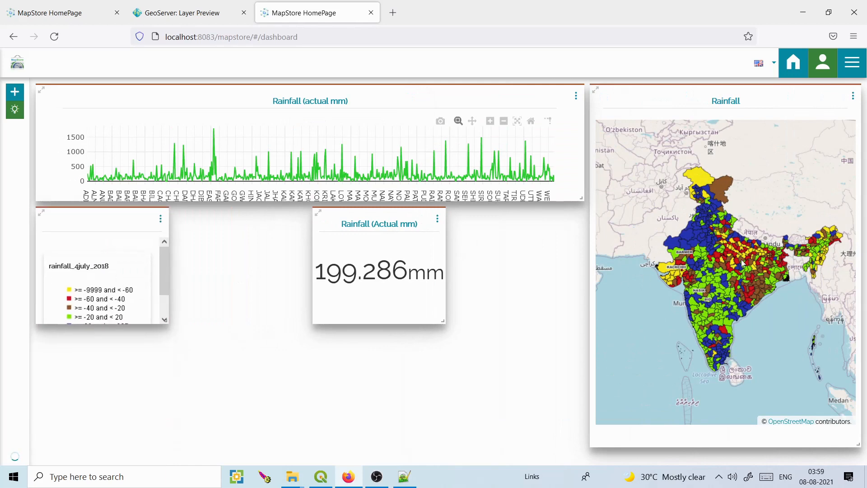
pyautogui.scroll(3, 701, 234)
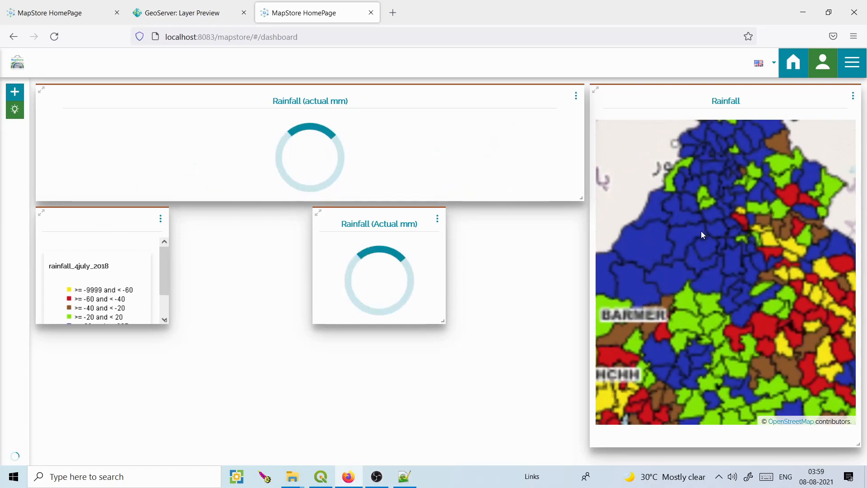
# Inspect district details such as CHURU and TARN TARAN and pan the map to test widget linking.
pyautogui.click(702, 232)
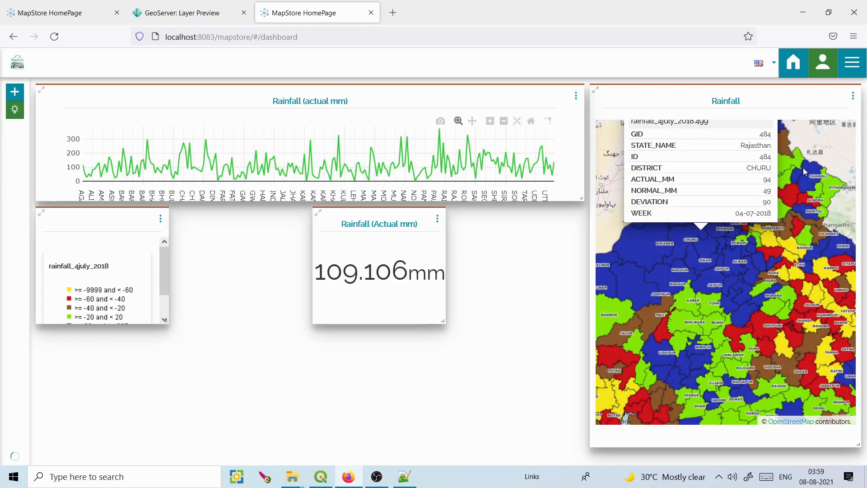
pyautogui.moveTo(826, 176); pyautogui.dragTo(820, 298)
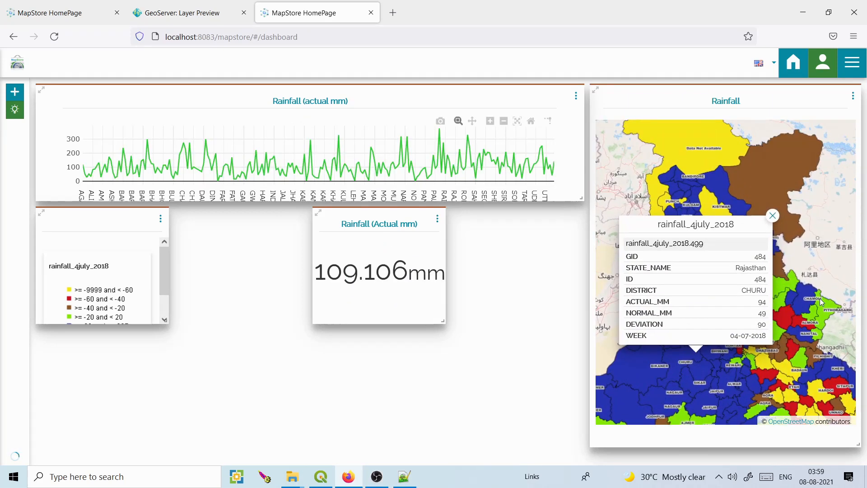
pyautogui.click(773, 216)
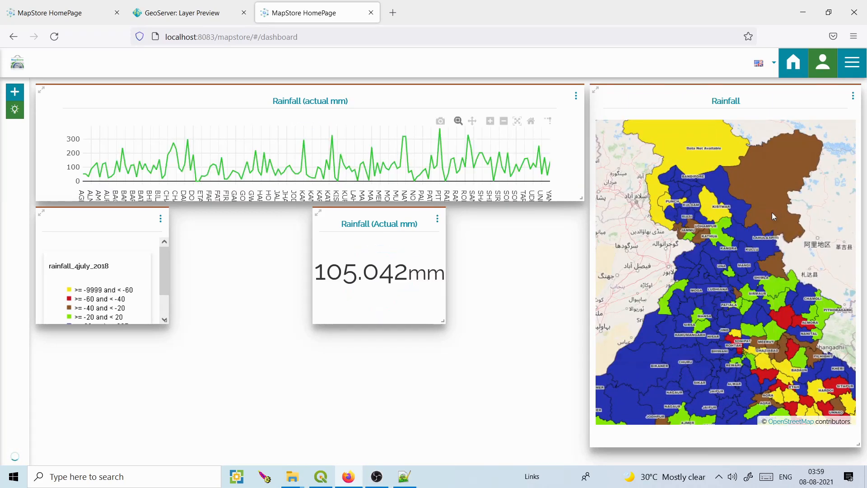
pyautogui.click(686, 271)
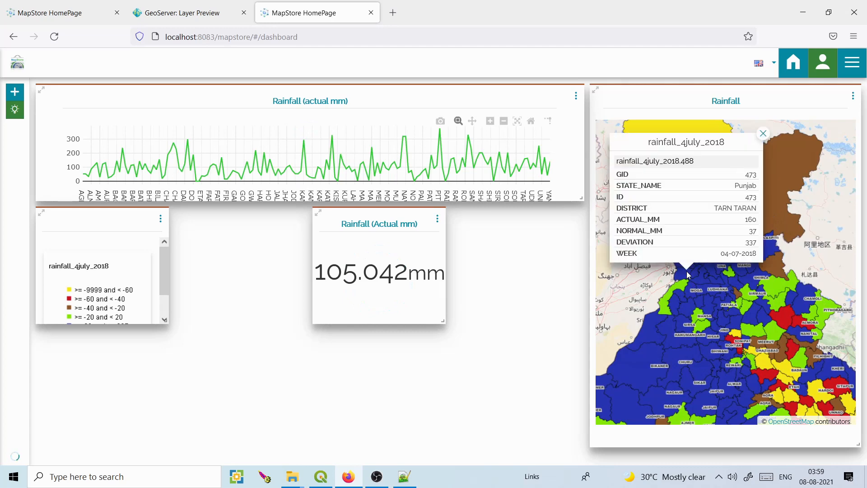
pyautogui.click(684, 314)
pyautogui.click(761, 136)
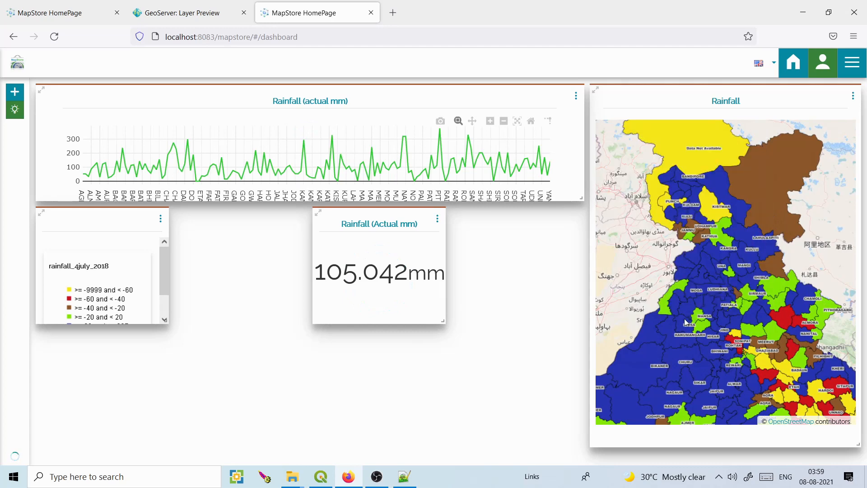
pyautogui.moveTo(695, 324); pyautogui.dragTo(719, 192)
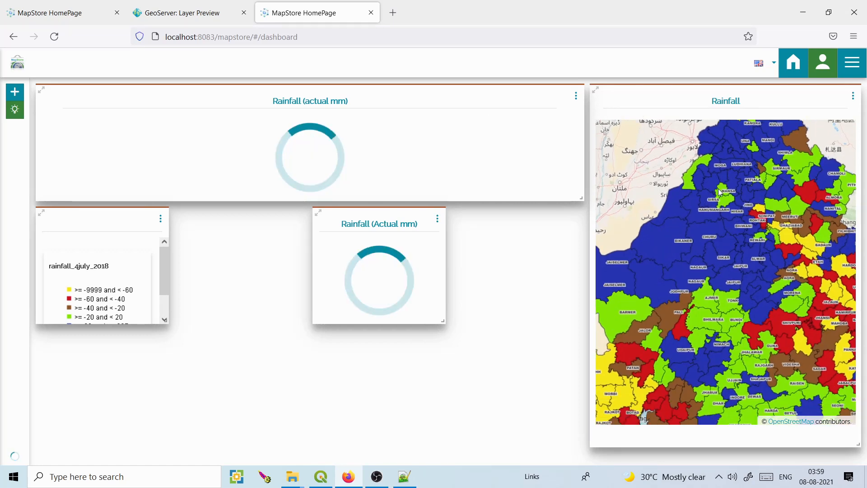
pyautogui.scroll(-3, 720, 192)
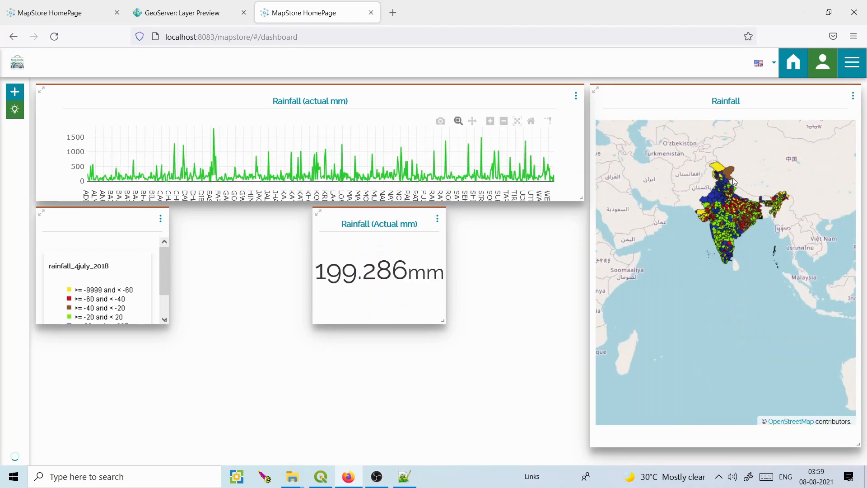
pyautogui.scroll(1, 733, 181)
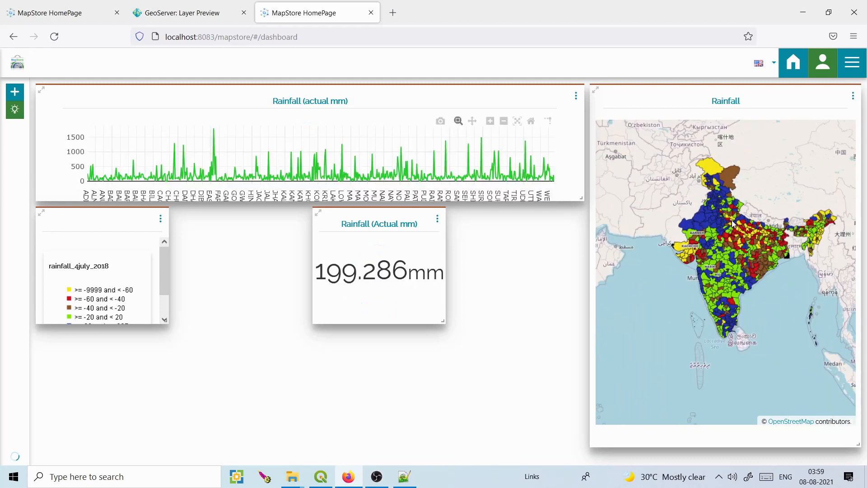
pyautogui.scroll(1, 733, 222)
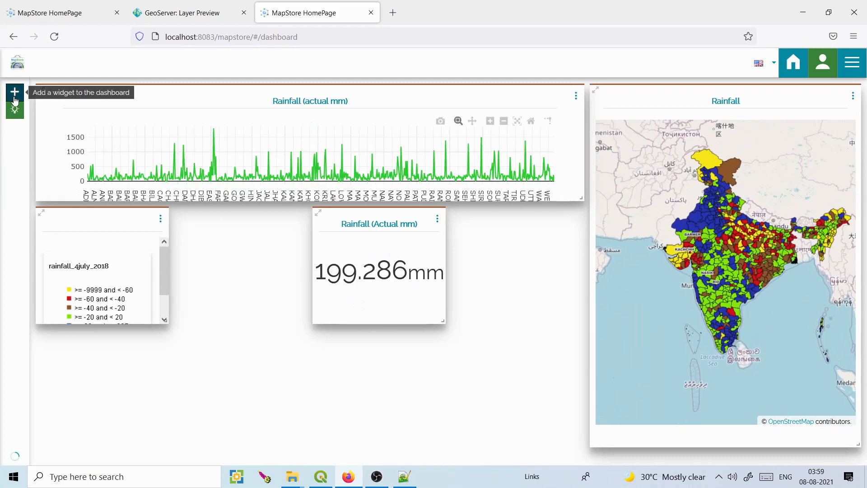
# Create a table widget on the rainfall_4july_2018 layer.
pyautogui.click(14, 98)
pyautogui.click(126, 285)
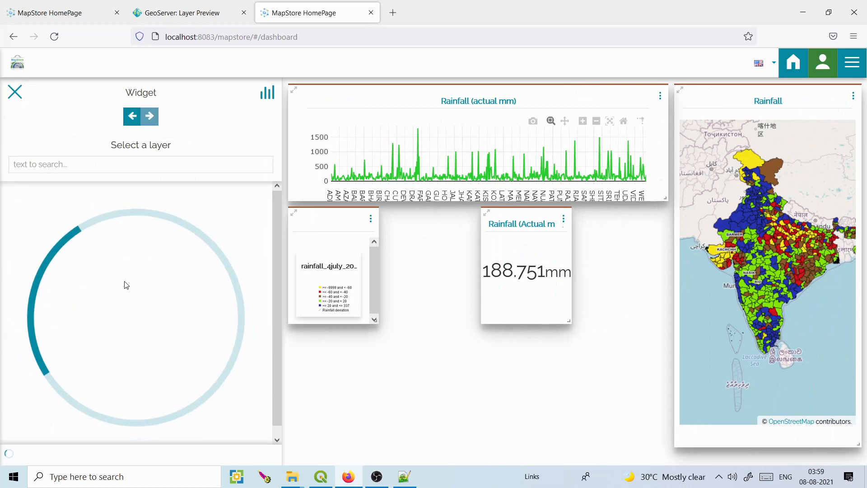
pyautogui.click(118, 168)
pyautogui.write('rainfall')
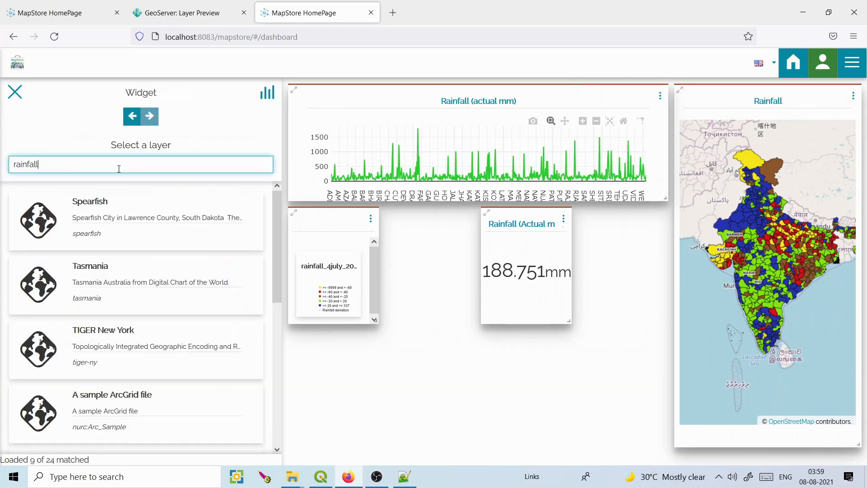
pyautogui.click(112, 204)
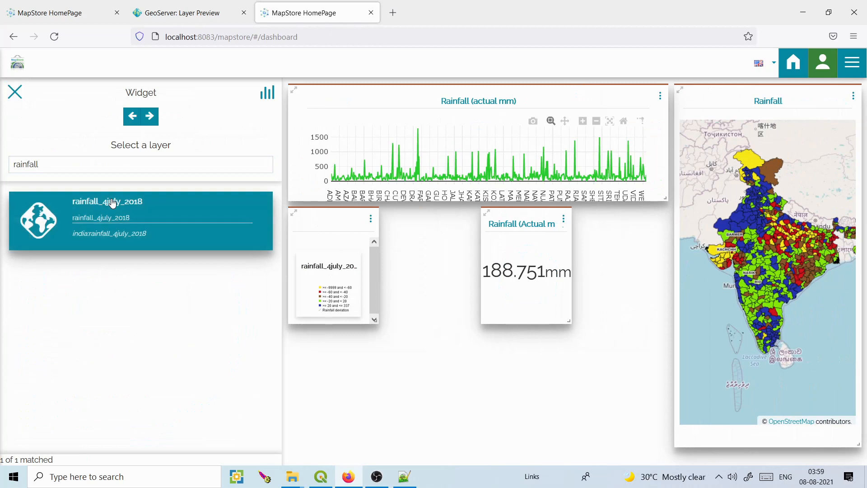
pyautogui.click(156, 119)
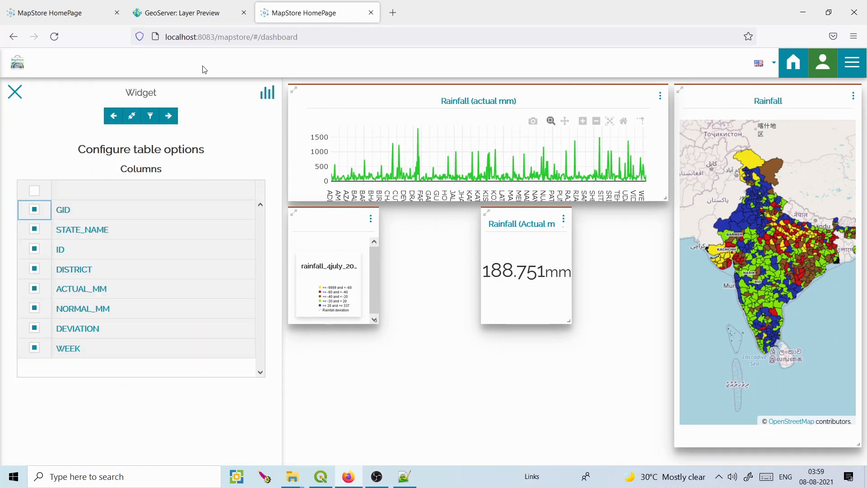
# Title the table 'Rainfall' and add it to the dashboard.
pyautogui.click(169, 116)
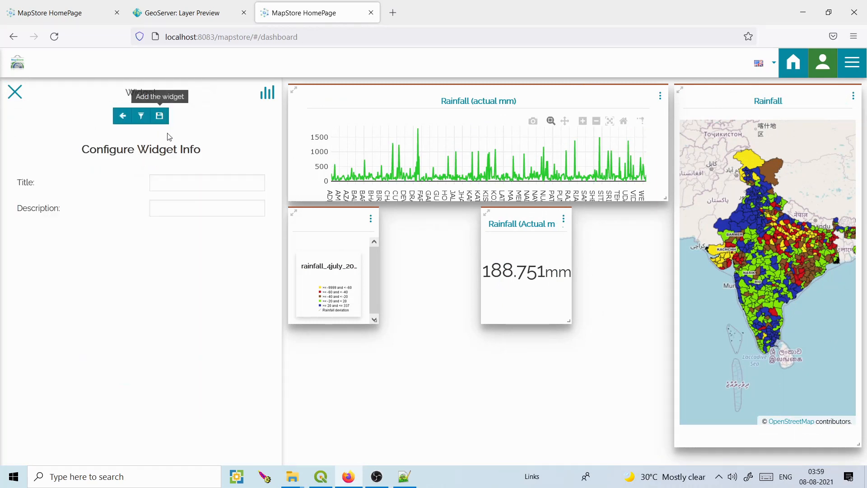
pyautogui.click(171, 177)
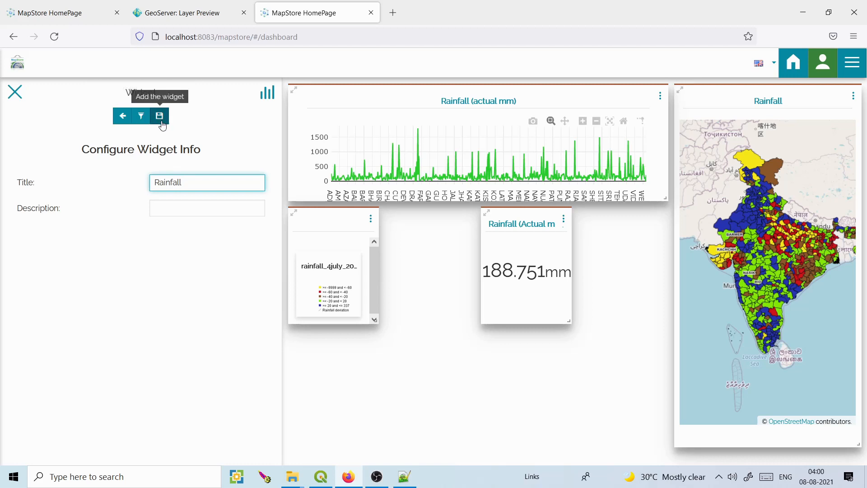
pyautogui.click(122, 117)
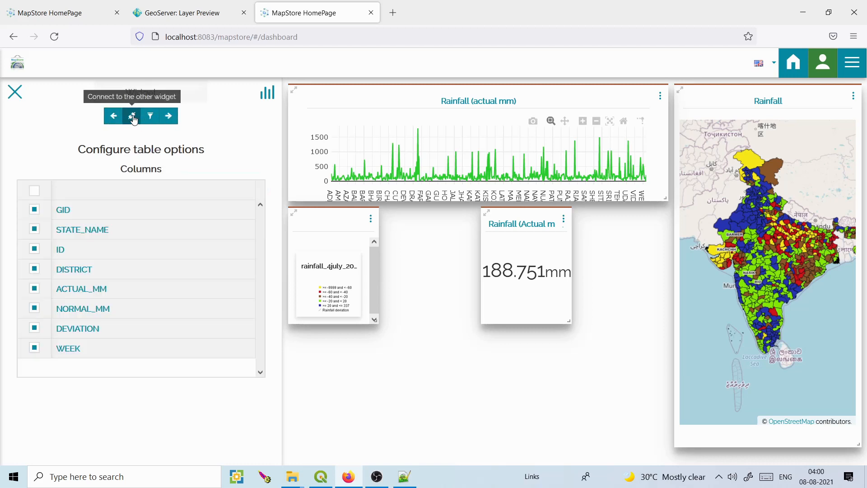
pyautogui.click(169, 116)
pyautogui.click(158, 114)
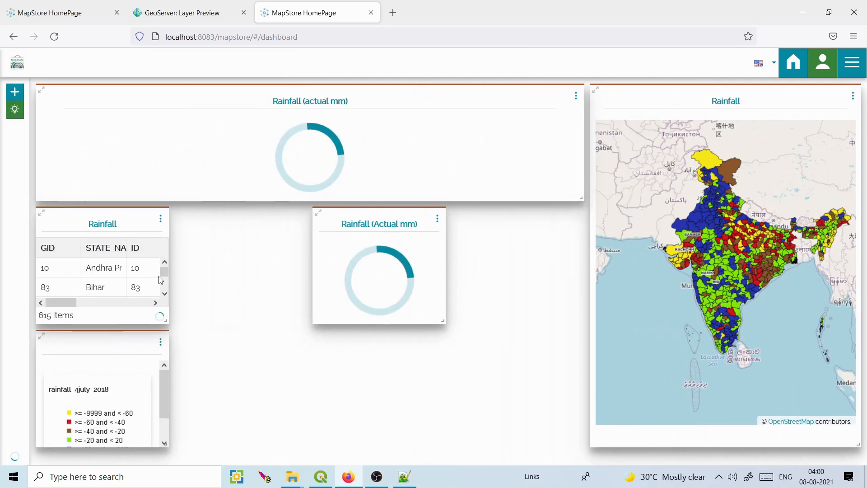
# Put the legend under the chart and stretch the Rainfall table across the bottom-left.
pyautogui.moveTo(112, 221); pyautogui.dragTo(270, 342)
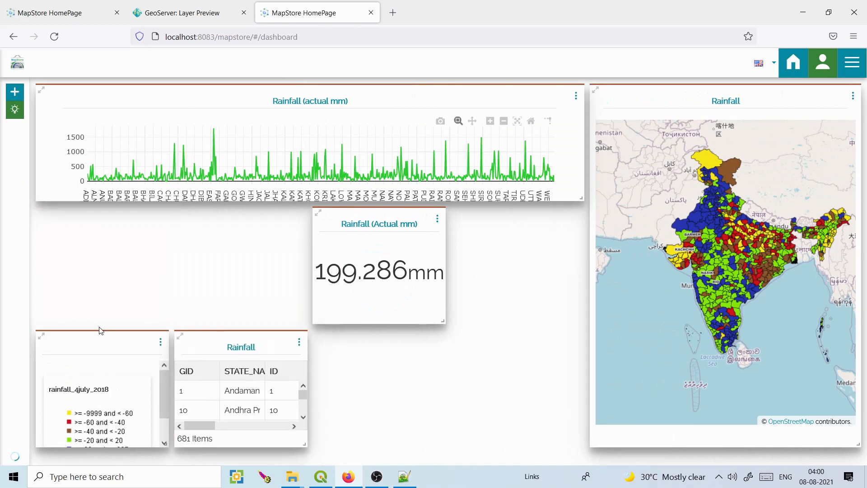
pyautogui.moveTo(100, 336); pyautogui.dragTo(100, 217)
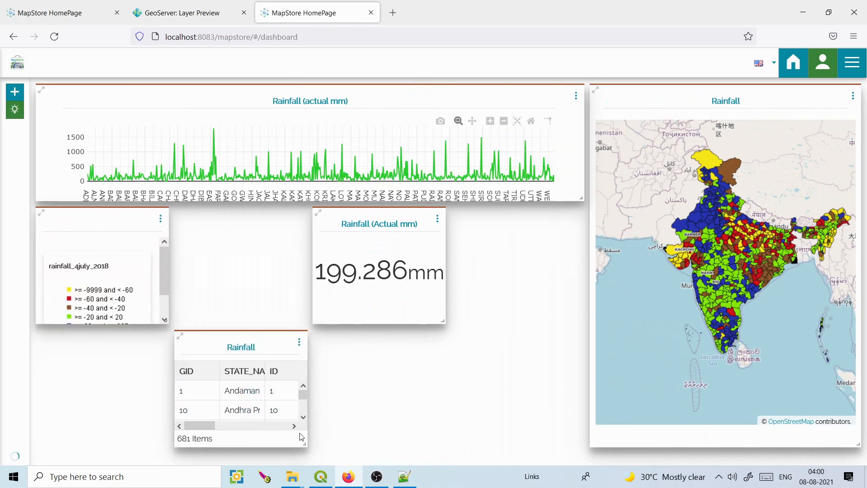
pyautogui.moveTo(303, 441); pyautogui.dragTo(562, 445)
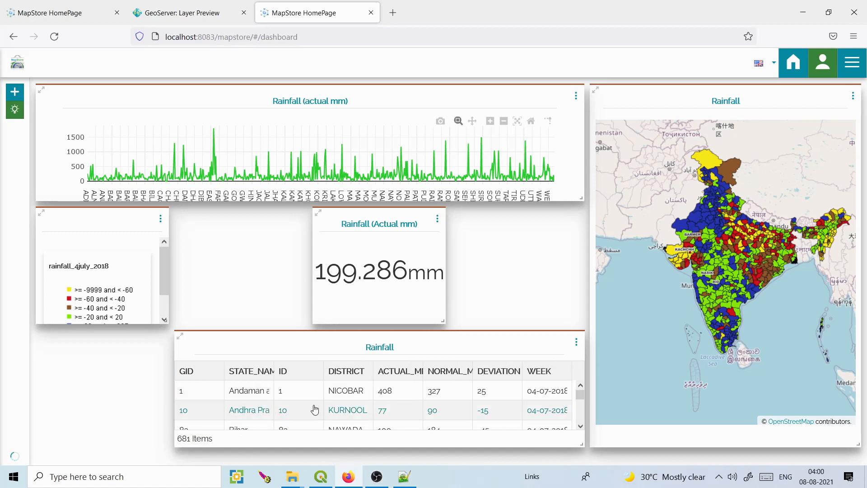
pyautogui.moveTo(309, 348); pyautogui.dragTo(185, 349)
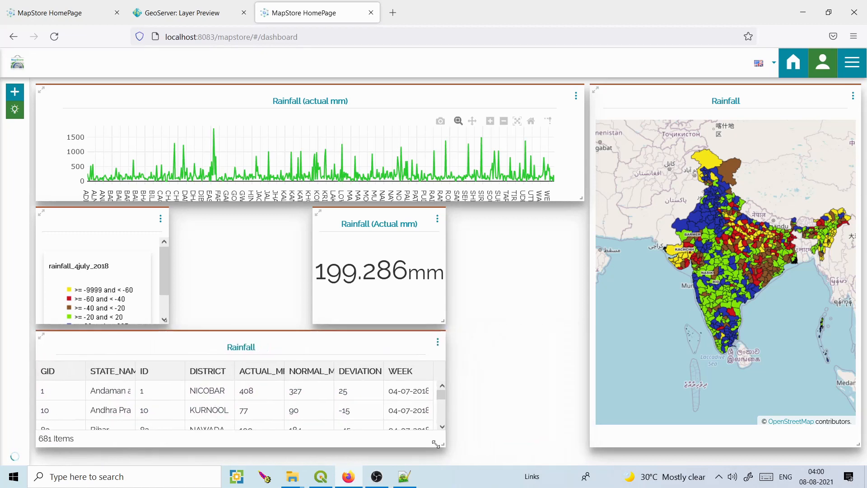
pyautogui.moveTo(443, 444); pyautogui.dragTo(569, 441)
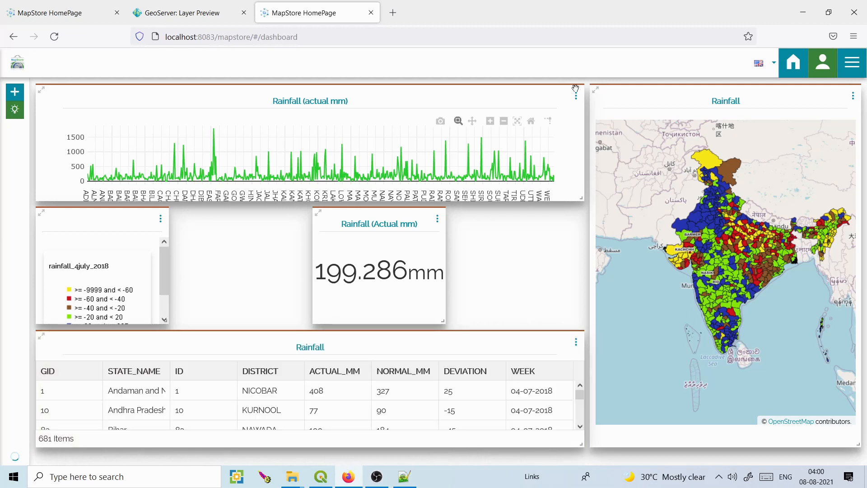
# Preview the line chart's underlying data as a table, then return to the chart.
pyautogui.click(576, 94)
pyautogui.click(551, 115)
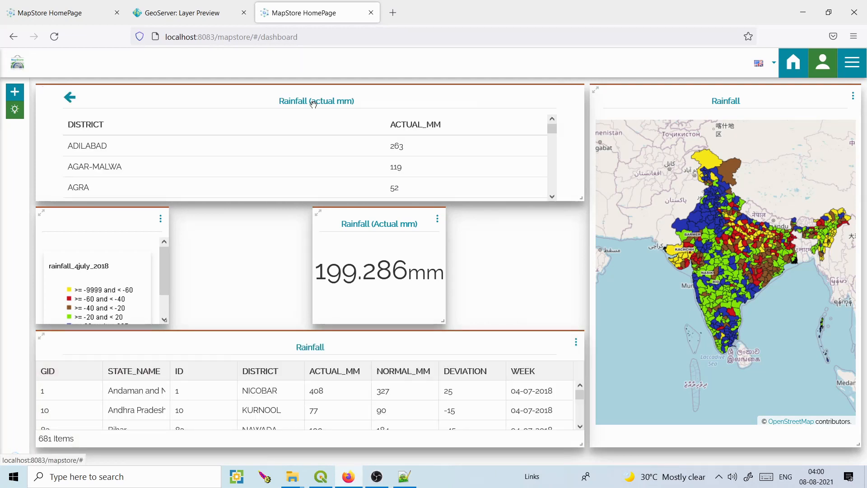
pyautogui.moveTo(549, 125); pyautogui.dragTo(552, 186)
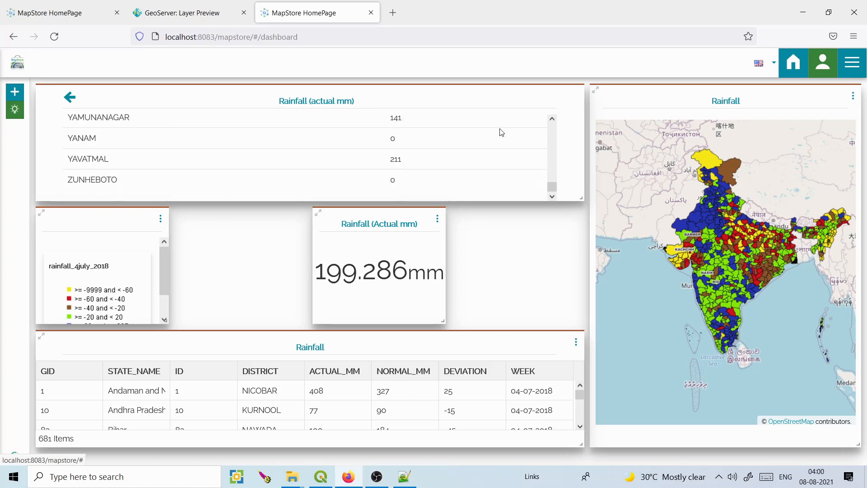
pyautogui.click(69, 96)
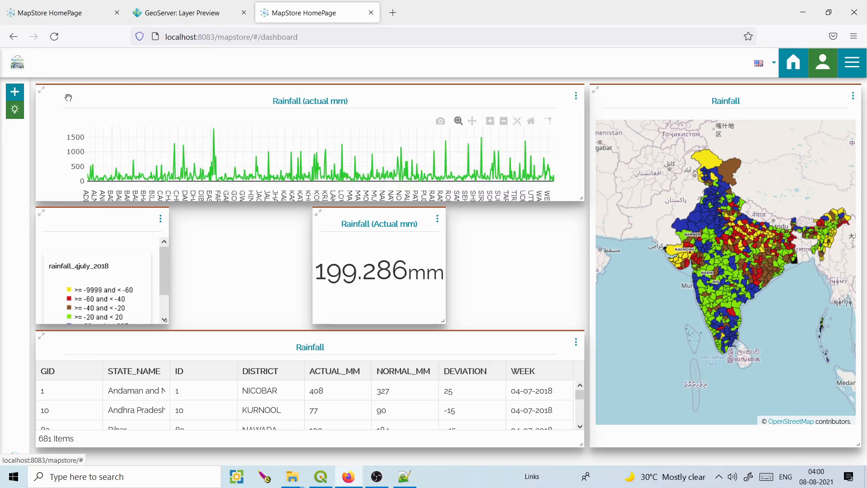
# Move the counter widget next to the legend.
pyautogui.click(576, 95)
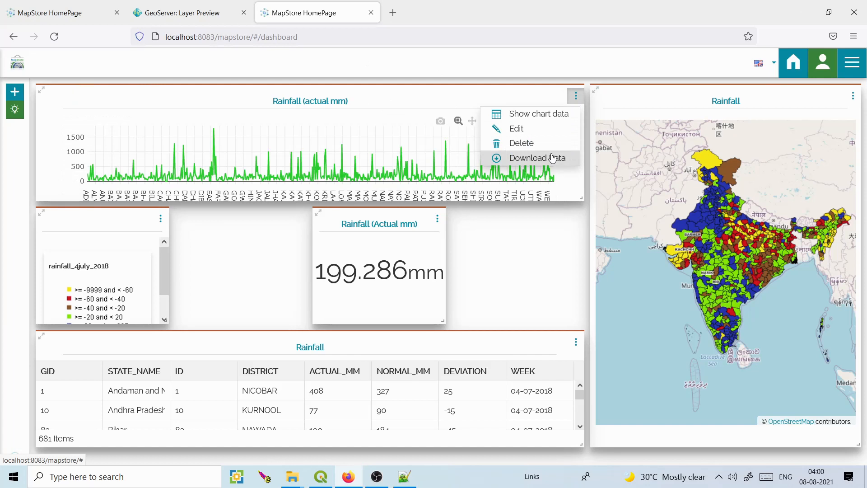
pyautogui.moveTo(711, 252)
pyautogui.mouseDown()
pyautogui.moveTo(710, 262)
pyautogui.moveTo(707, 254)
pyautogui.mouseUp()
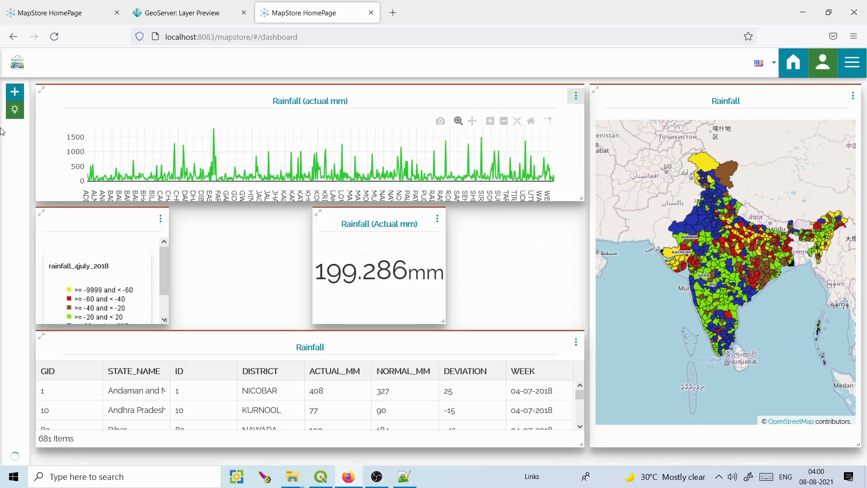
pyautogui.moveTo(343, 225); pyautogui.dragTo(197, 226)
# Start a new text widget and get ready to enter its title.
pyautogui.click(13, 96)
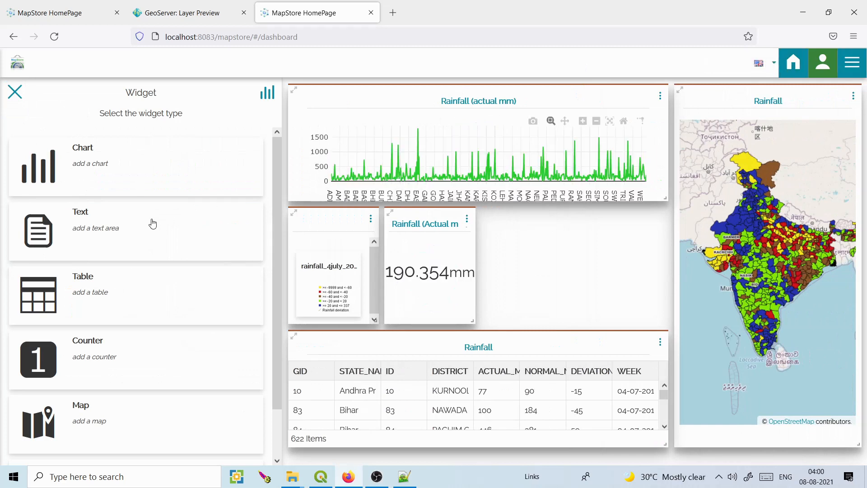
pyautogui.click(111, 224)
pyautogui.click(91, 151)
# Title the text widget 'Rainfall' and begin the body 'This data shows the Rainfall of…'.
pyautogui.write('Rainfall')
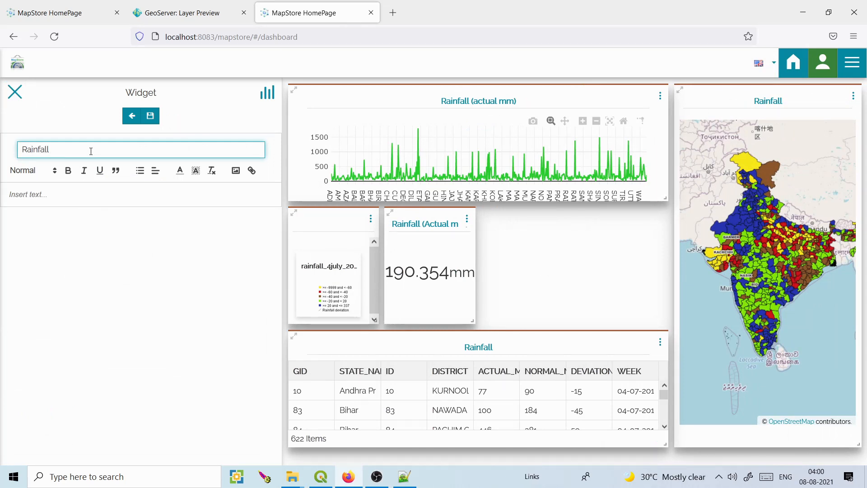
pyautogui.click(55, 192)
pyautogui.write('This data shows th')
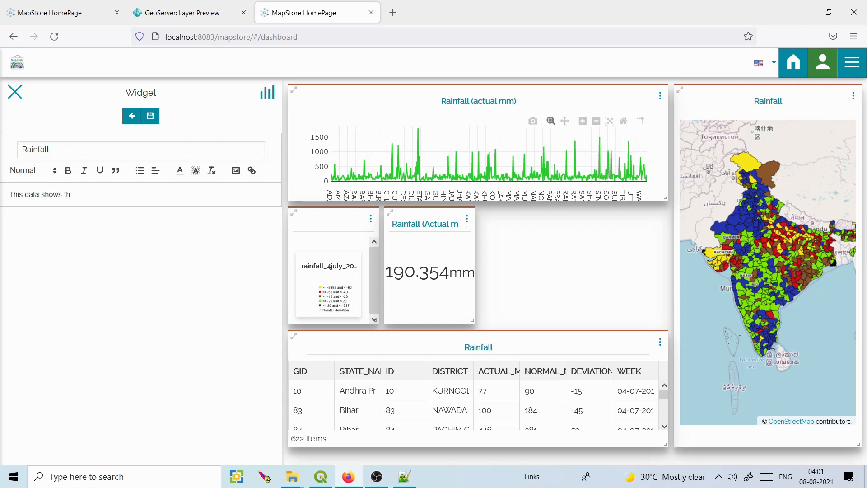
pyautogui.write('e Rainfall of India at distrit level')
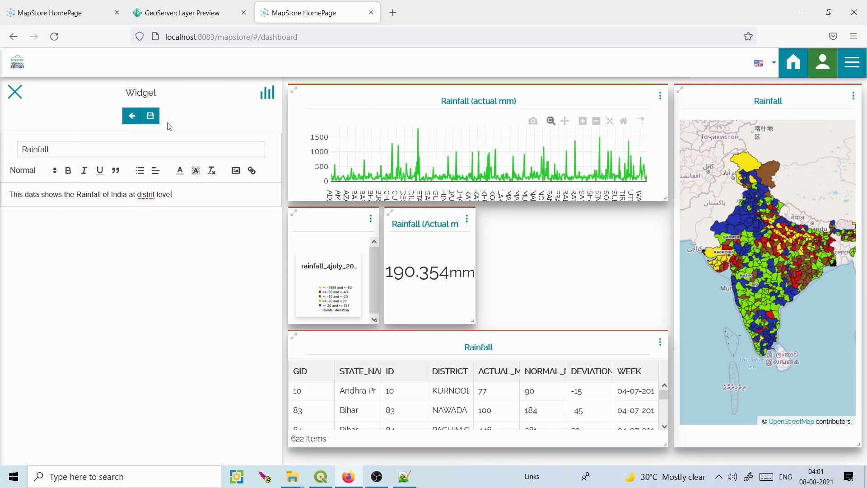
# Add the Rainfall text widget beside the counter, move the legend up, and widen it to the map.
pyautogui.click(151, 116)
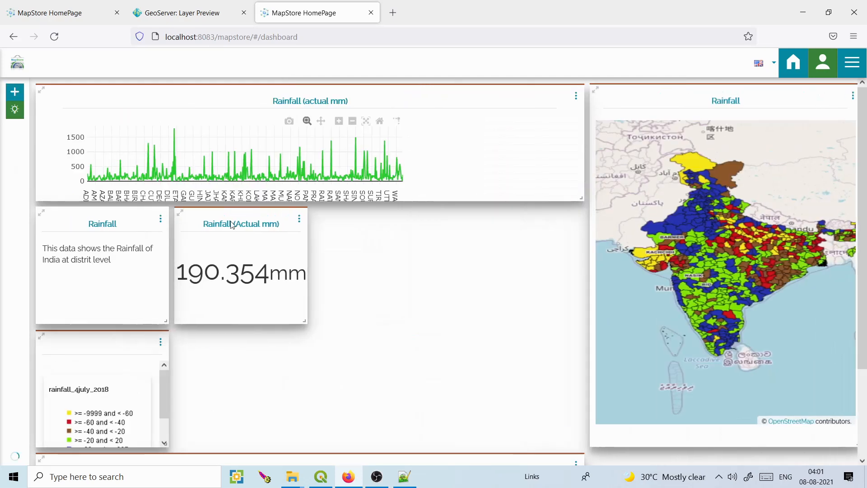
pyautogui.scroll(-3, 587, 397)
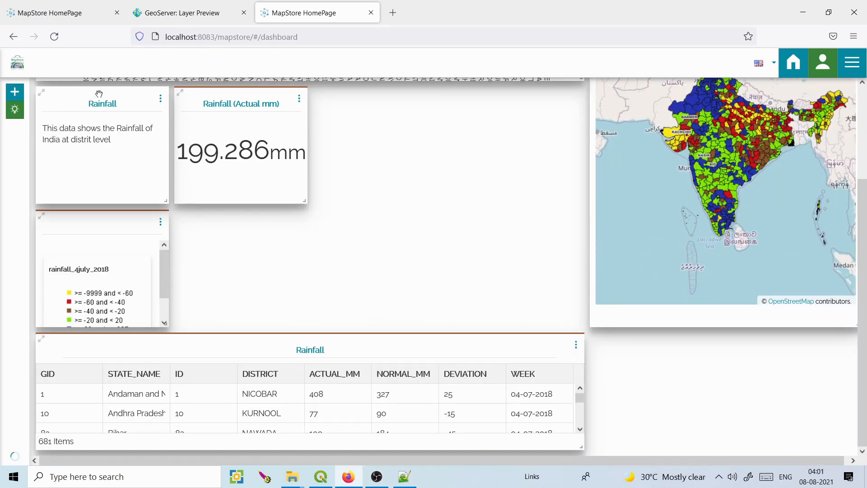
pyautogui.moveTo(120, 99); pyautogui.dragTo(398, 100)
pyautogui.moveTo(114, 215); pyautogui.dragTo(111, 129)
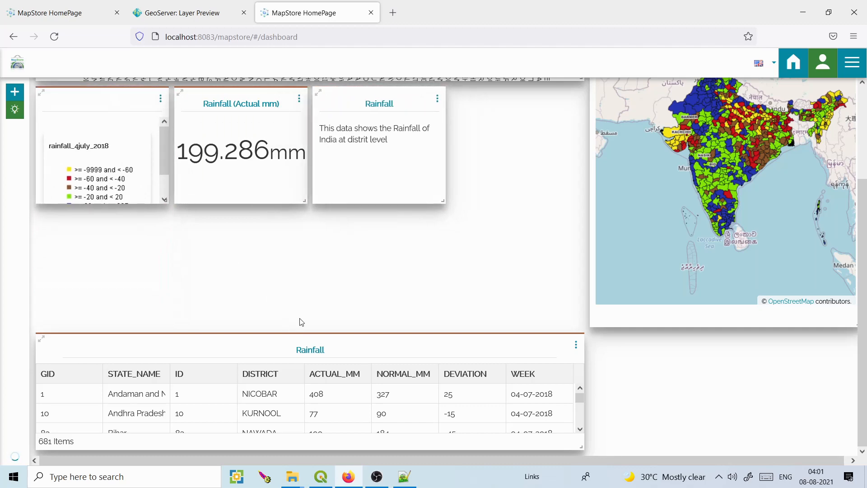
pyautogui.moveTo(304, 338); pyautogui.dragTo(341, 294)
pyautogui.moveTo(442, 318); pyautogui.dragTo(538, 316)
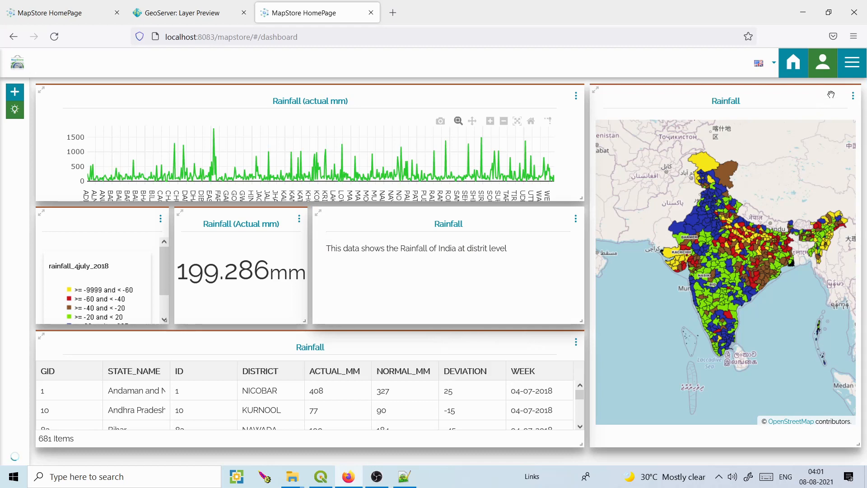
# Save the dashboard under the name 'Rainfall' and skip the tutorial.
pyautogui.click(853, 66)
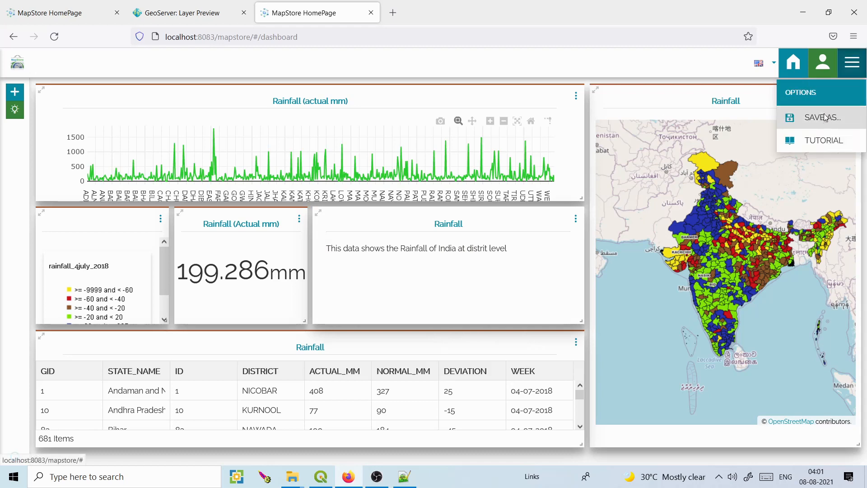
pyautogui.click(808, 116)
pyautogui.click(468, 251)
pyautogui.write('Rainfall')
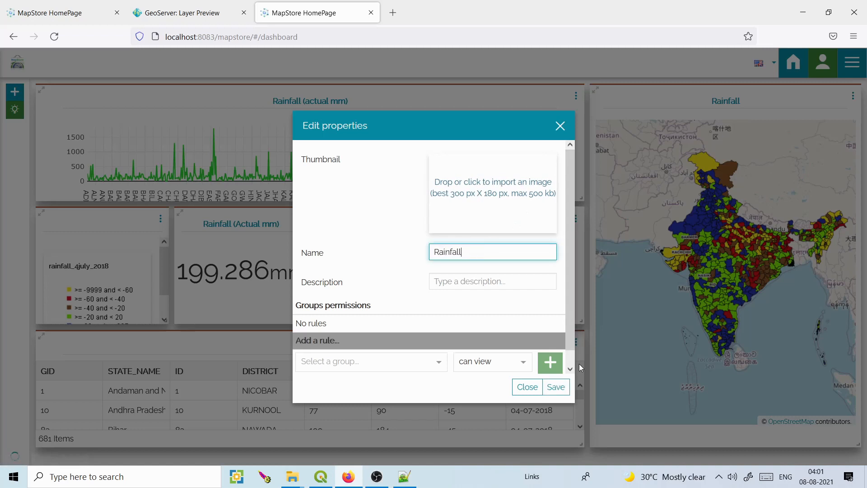
pyautogui.click(560, 384)
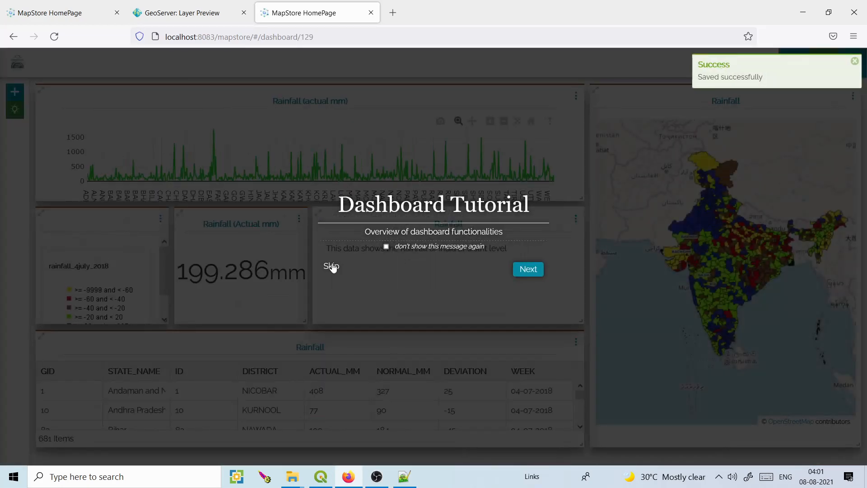
pyautogui.click(333, 266)
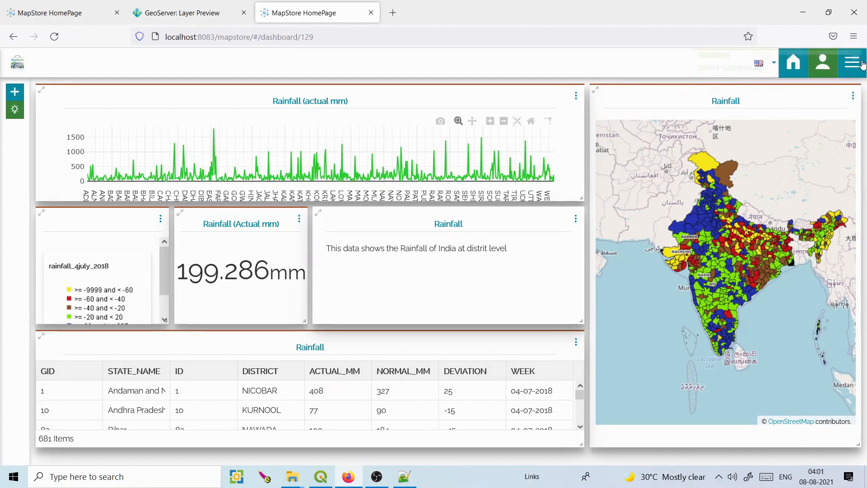
pyautogui.click(852, 62)
pyautogui.click(818, 163)
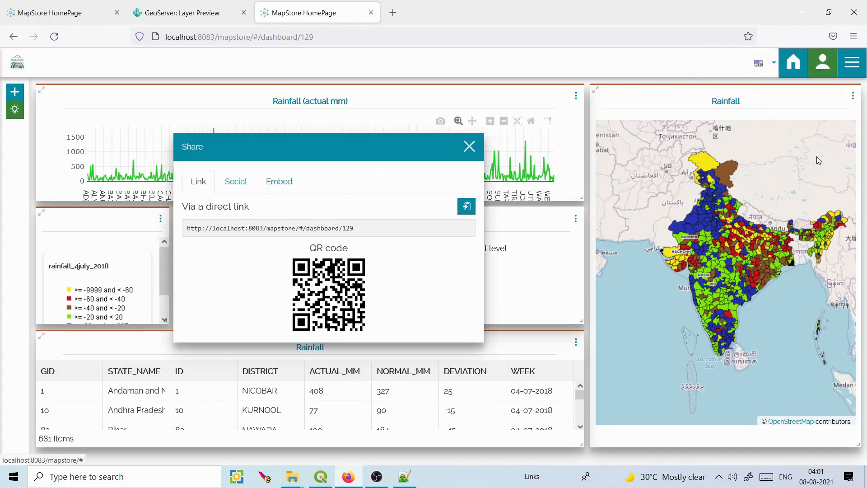
pyautogui.moveTo(187, 228); pyautogui.dragTo(356, 235)
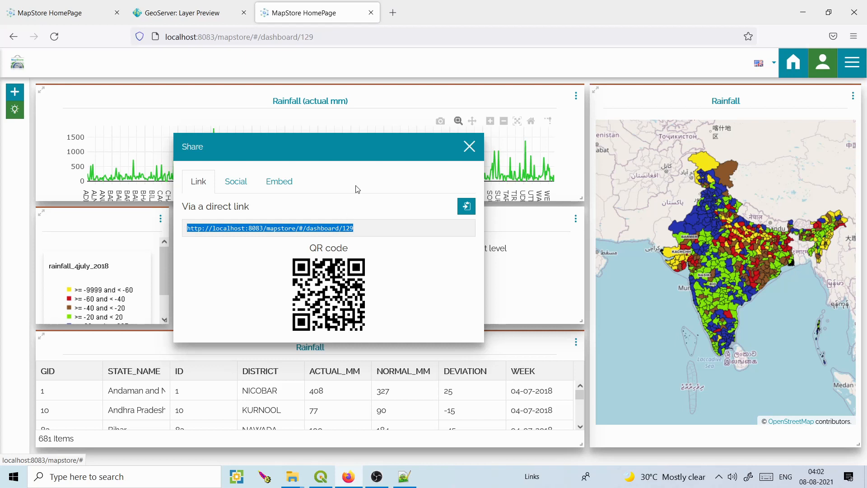
pyautogui.click(251, 183)
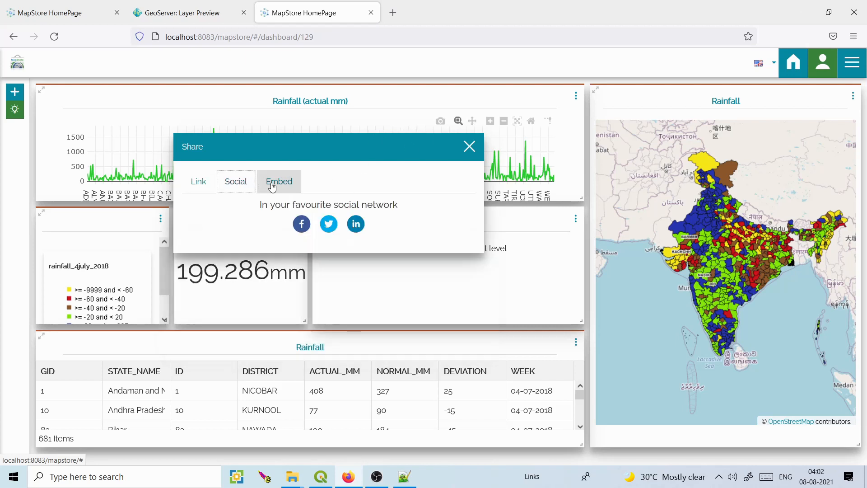
pyautogui.click(273, 183)
pyautogui.click(198, 182)
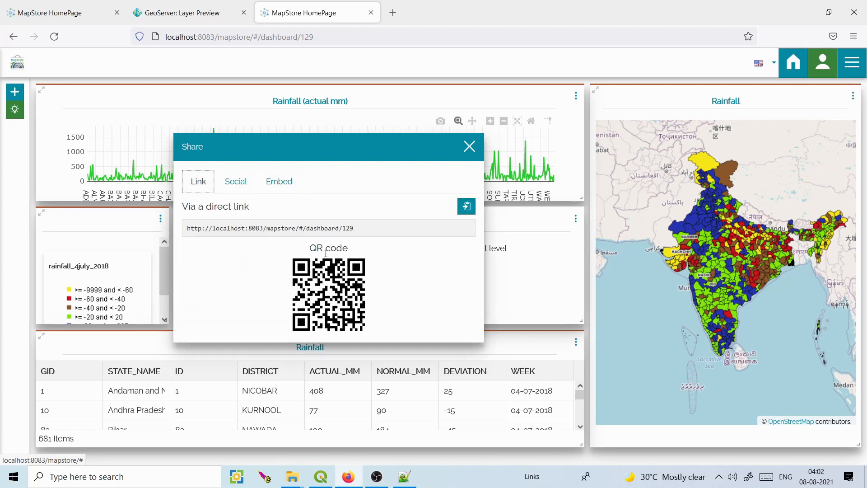
pyautogui.click(469, 147)
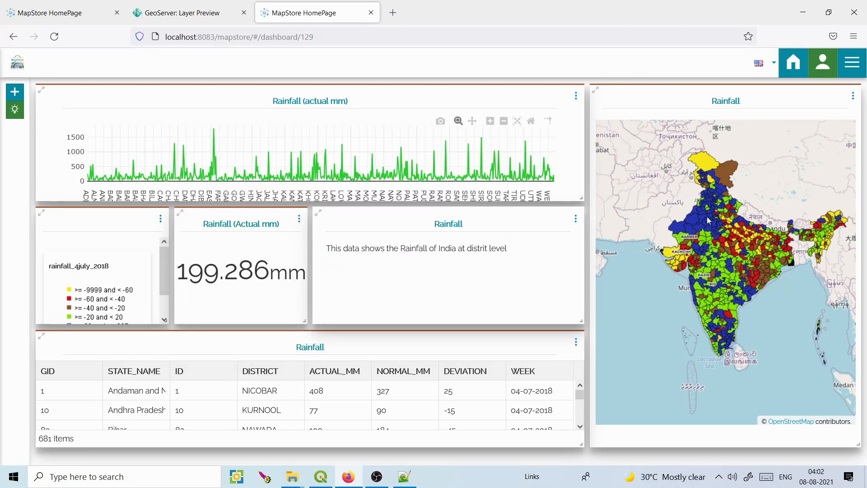
pyautogui.scroll(1, 707, 216)
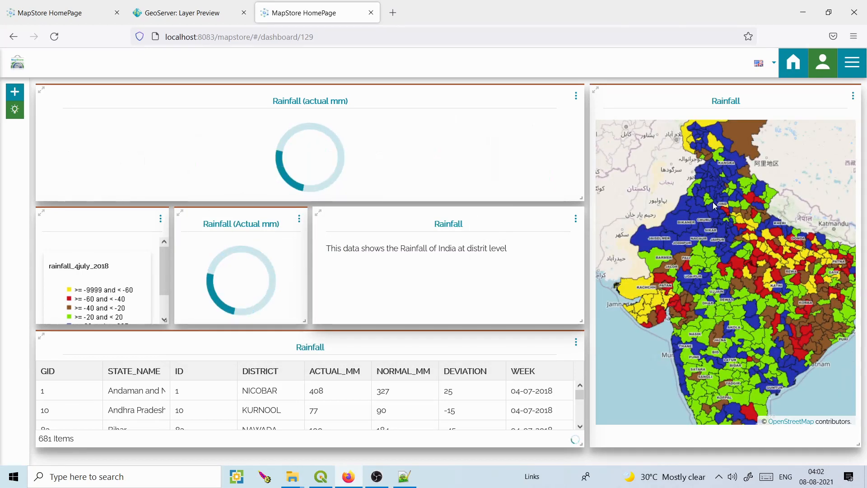
pyautogui.scroll(2, 709, 213)
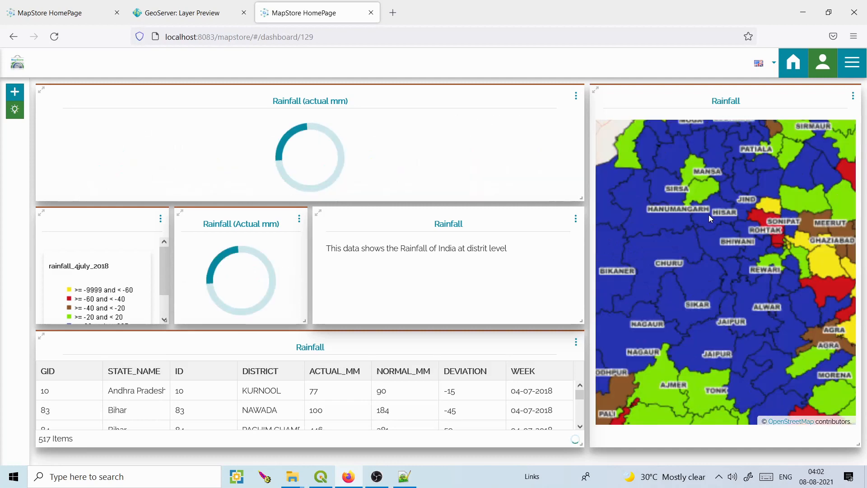
pyautogui.scroll(1, 709, 215)
pyautogui.scroll(1, 709, 221)
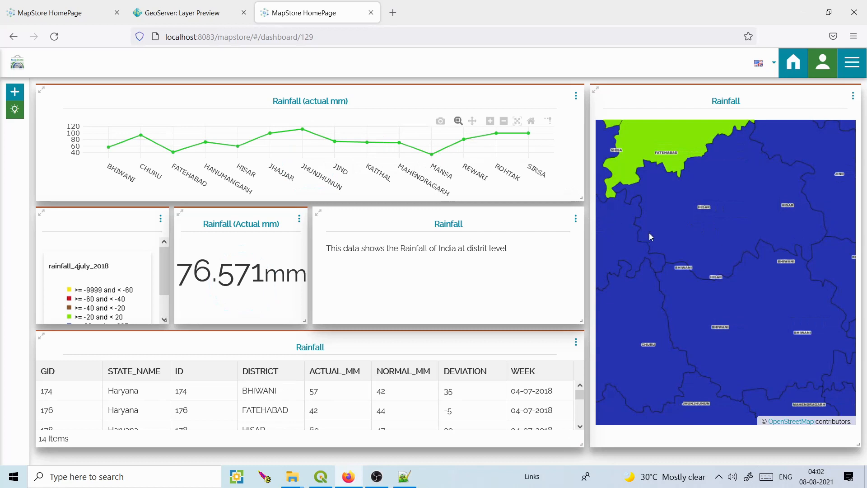
pyautogui.scroll(1, 650, 236)
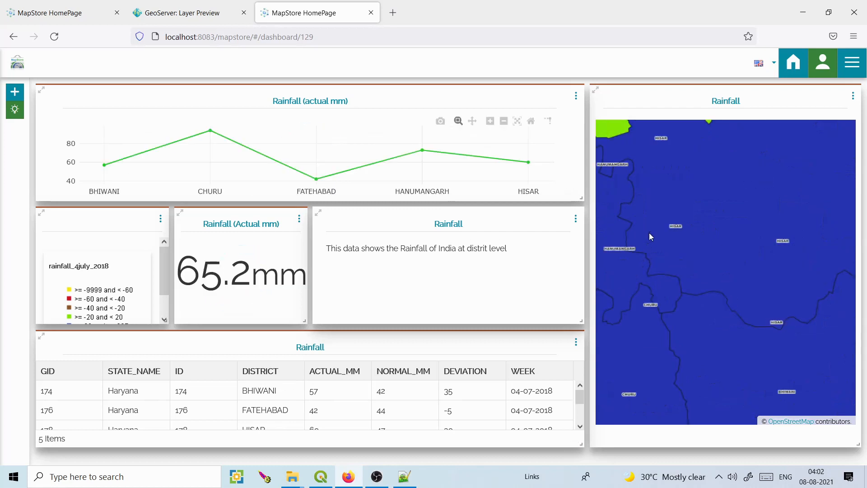
pyautogui.moveTo(650, 236); pyautogui.dragTo(704, 236)
pyautogui.scroll(1, 727, 199)
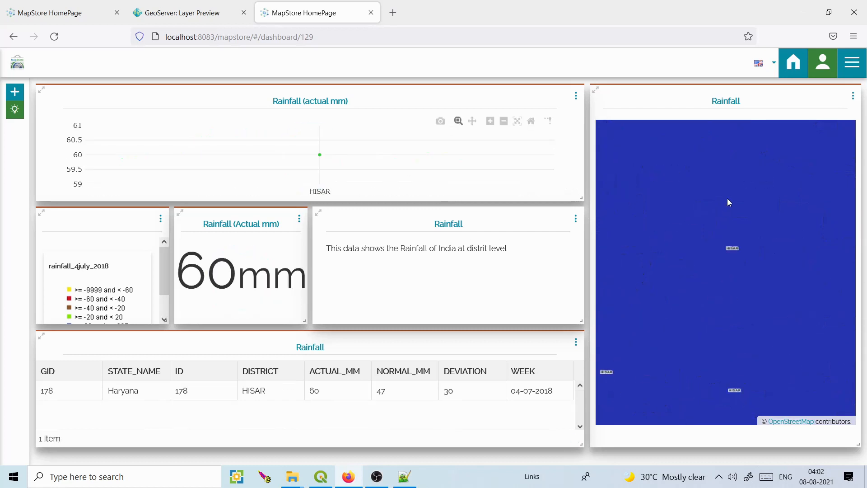
pyautogui.scroll(-1, 727, 202)
pyautogui.scroll(-1, 727, 202)
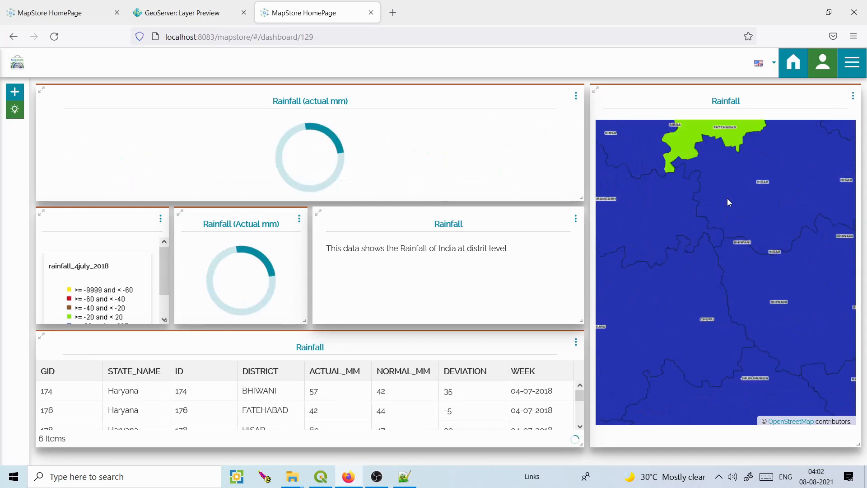
pyautogui.scroll(-2, 727, 199)
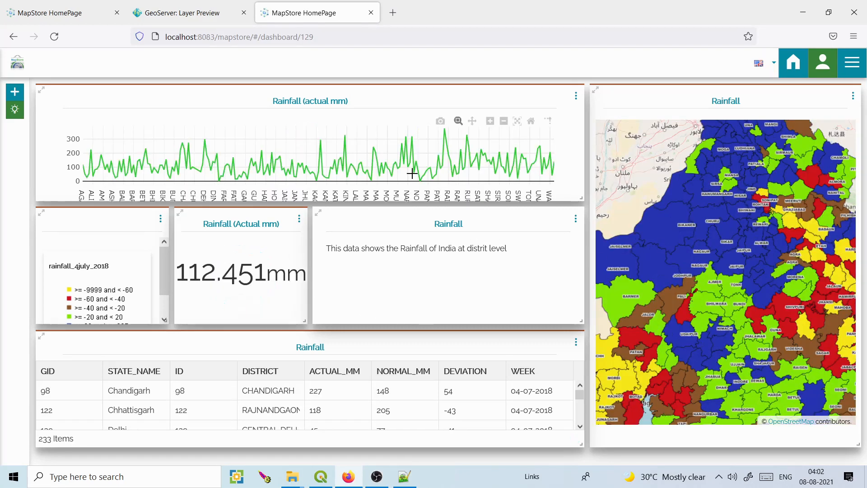
pyautogui.scroll(-2, 683, 228)
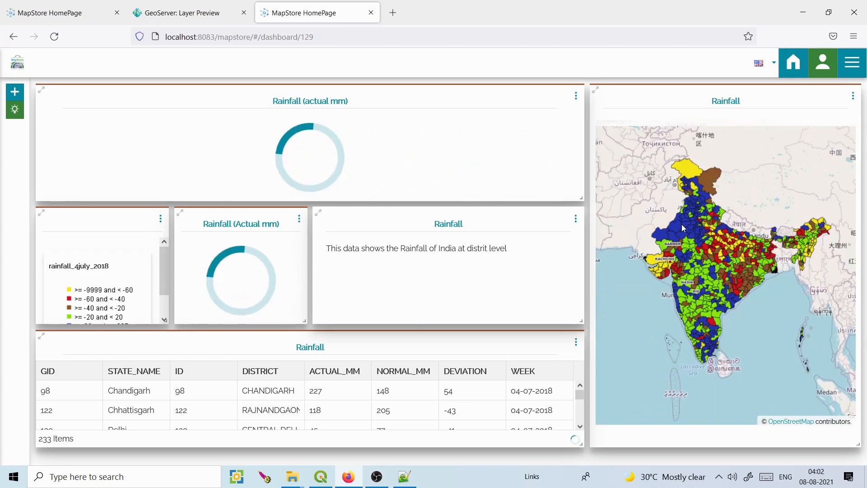
pyautogui.rightClick(676, 226)
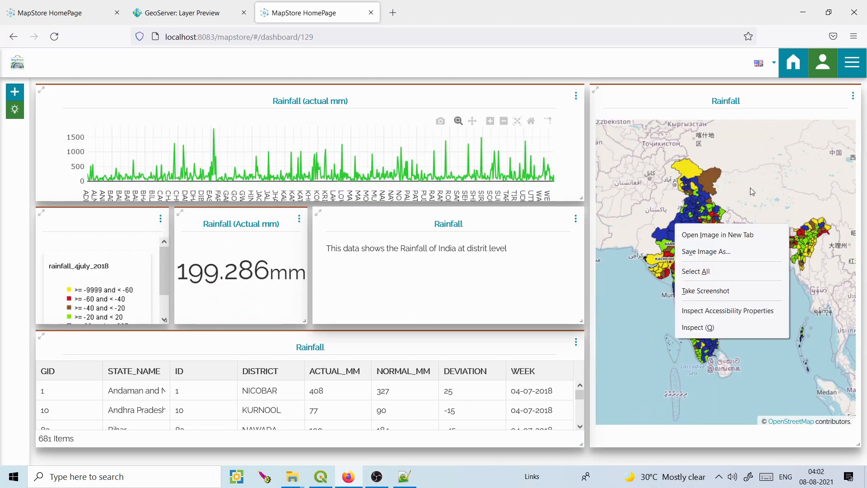
pyautogui.click(663, 238)
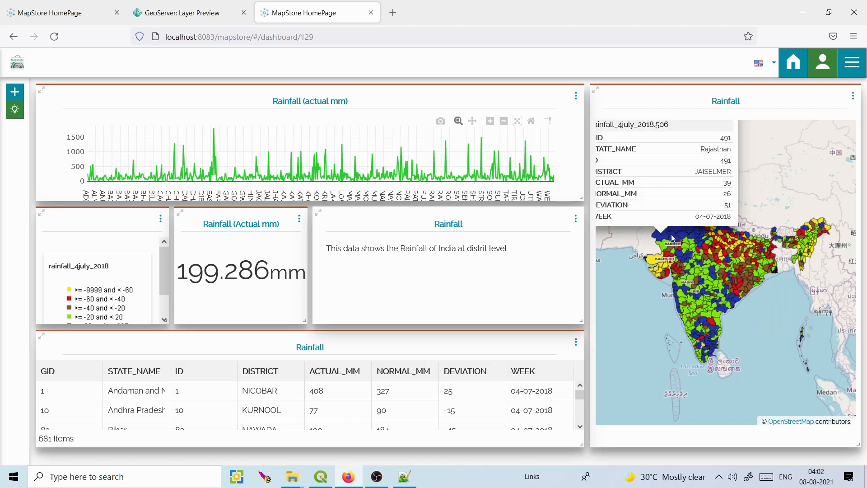
pyautogui.click(722, 278)
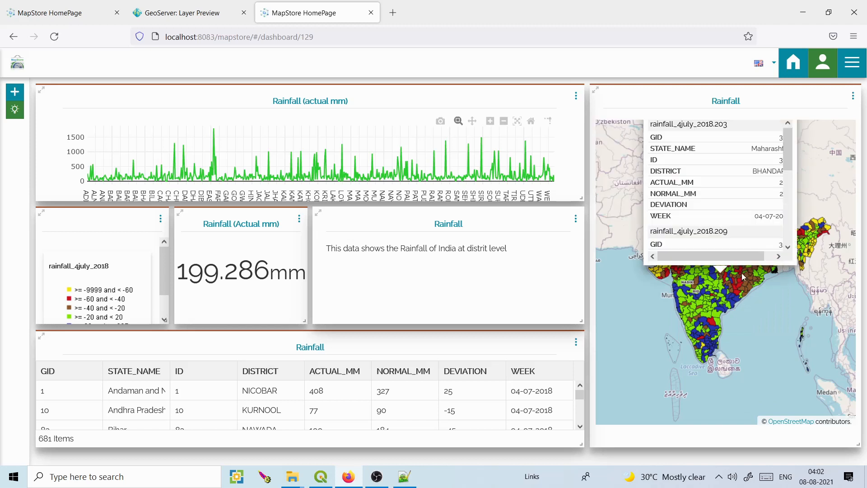
pyautogui.moveTo(789, 310); pyautogui.dragTo(787, 340)
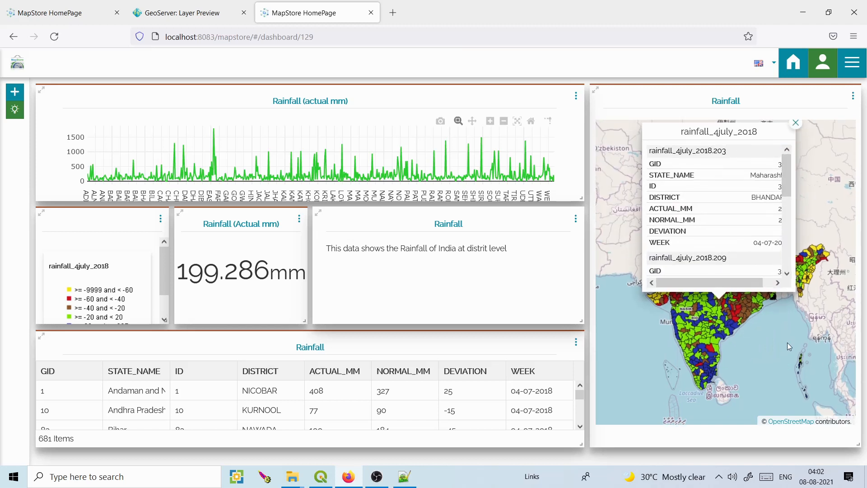
pyautogui.click(796, 130)
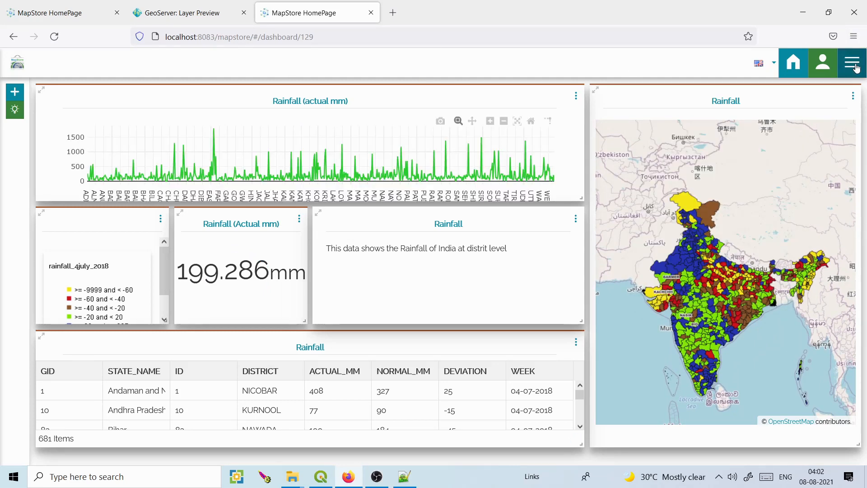
# Re-save the Rainfall dashboard and view it in the home page's Dashboards list.
pyautogui.click(851, 63)
pyautogui.click(812, 124)
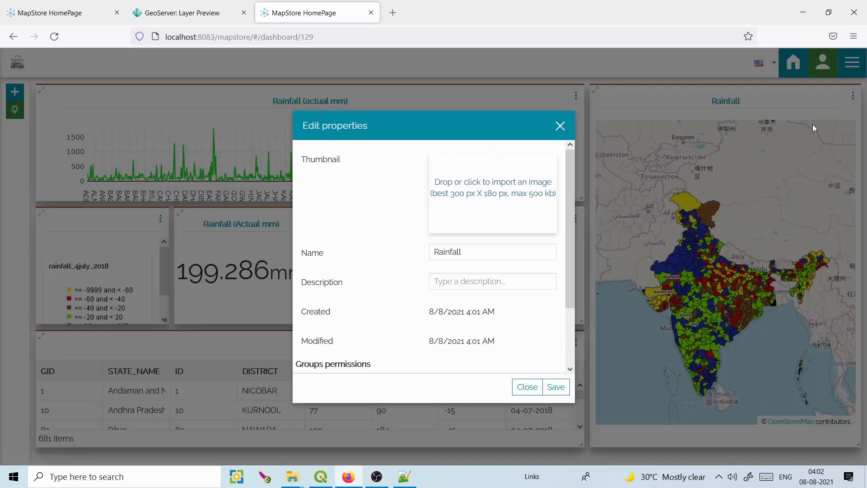
pyautogui.click(556, 386)
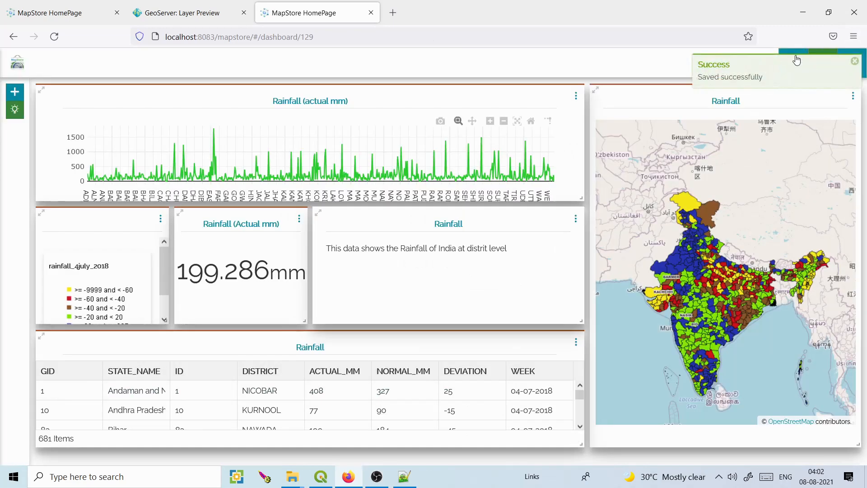
pyautogui.click(798, 66)
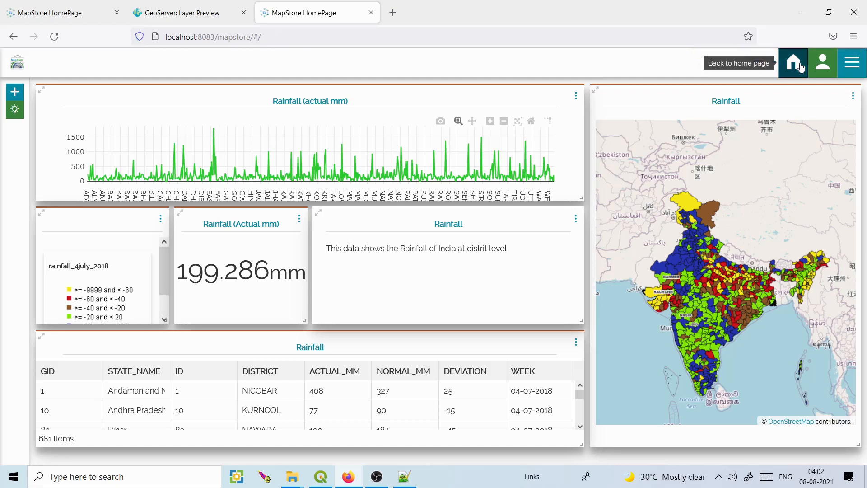
pyautogui.click(135, 322)
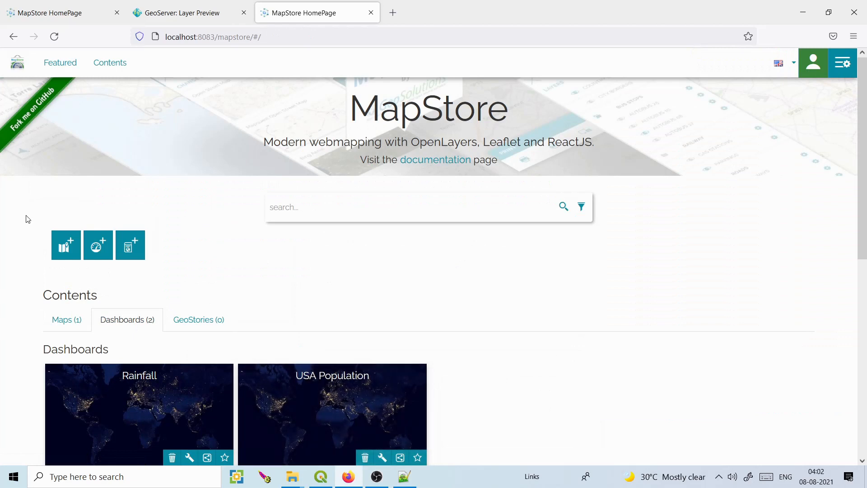
# Create a new dashboard and start a map widget from an empty map.
pyautogui.click(93, 241)
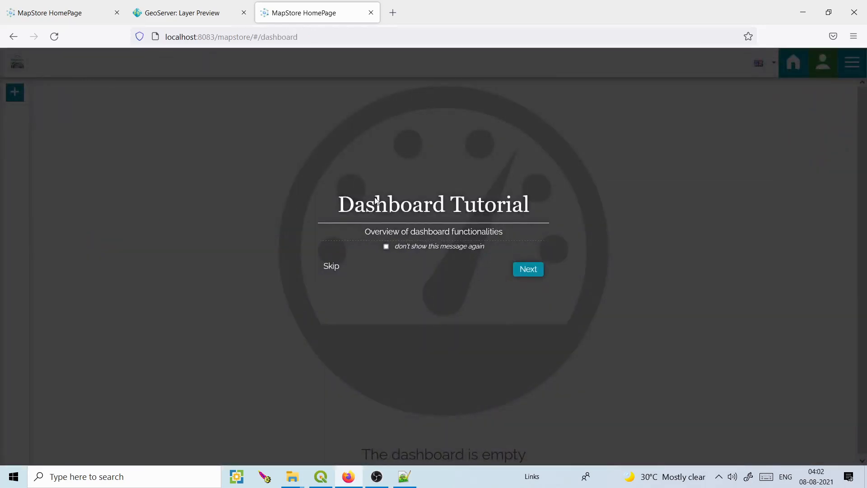
pyautogui.click(333, 262)
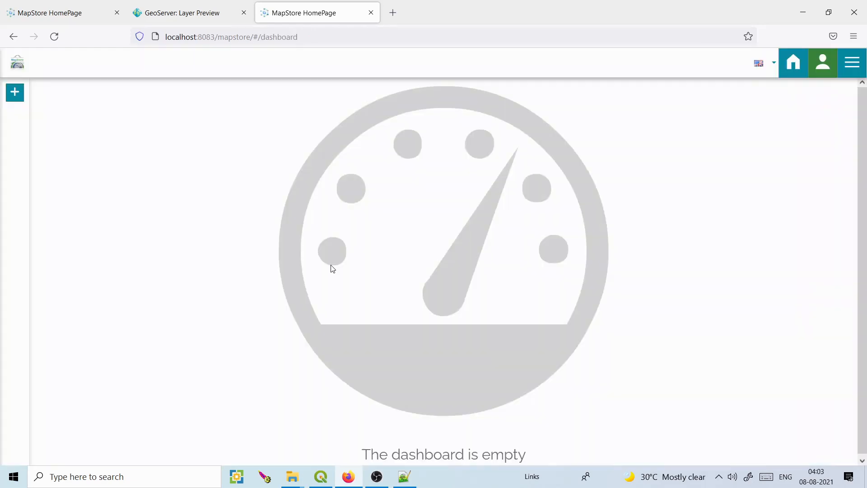
pyautogui.click(15, 92)
pyautogui.click(88, 428)
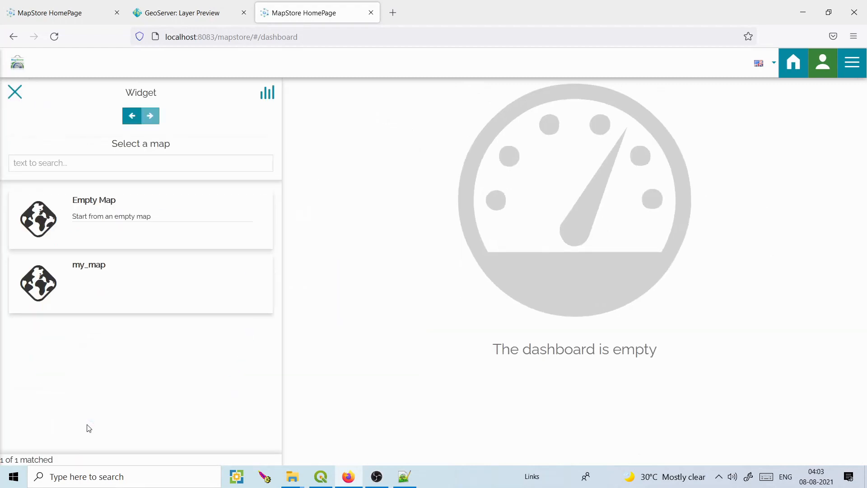
pyautogui.click(102, 214)
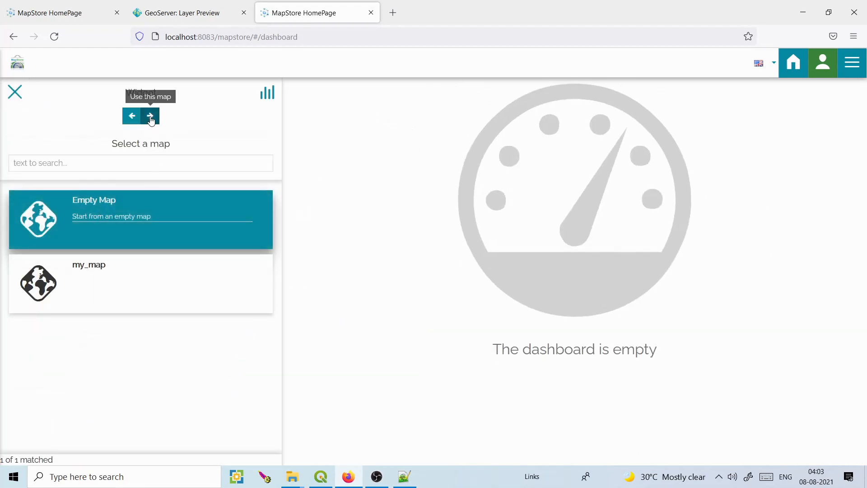
pyautogui.click(150, 116)
# Search 'covid' and add the India_covid_cases layer to the widget's map.
pyautogui.click(151, 117)
pyautogui.click(95, 164)
pyautogui.write('covid')
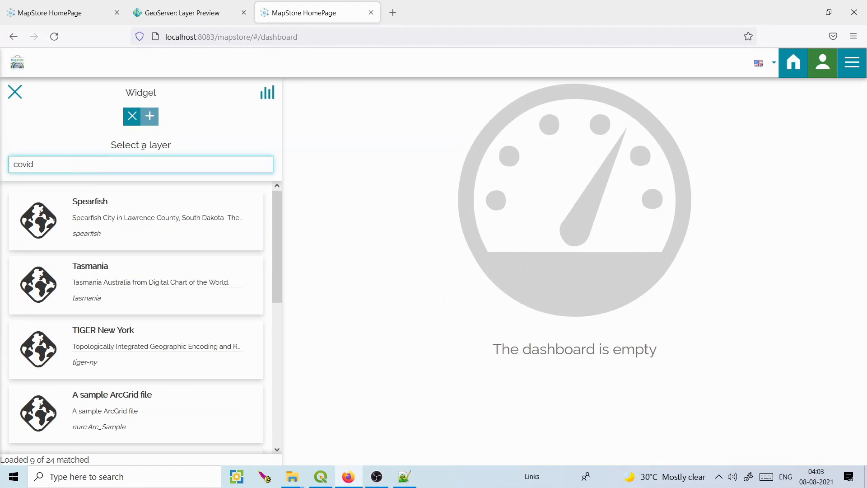
pyautogui.click(108, 212)
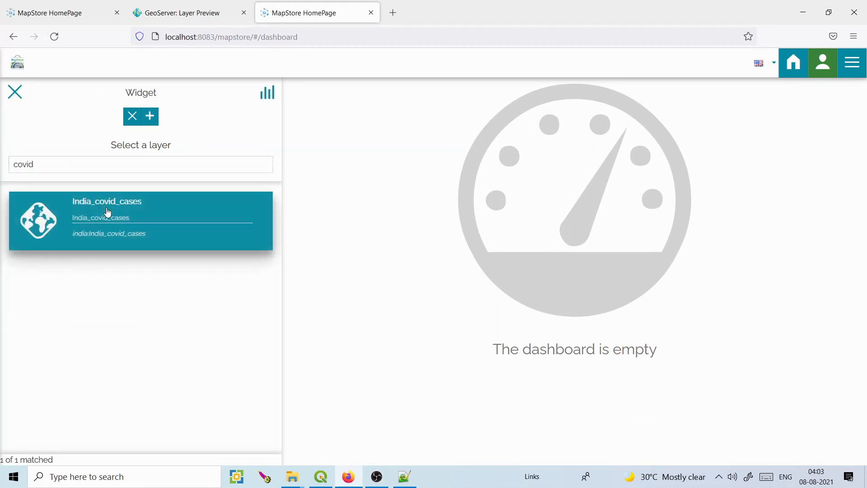
pyautogui.click(150, 119)
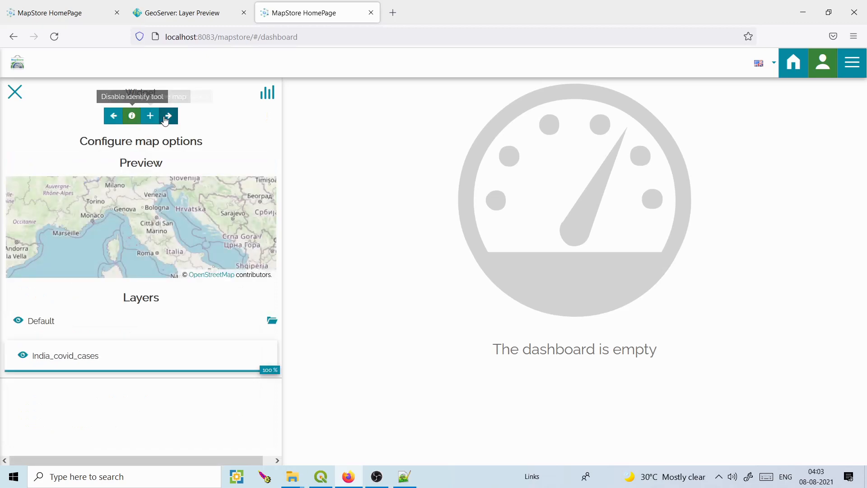
# Zoom to the India_covid_cases layer and apply the Base SLD style to it.
pyautogui.click(73, 360)
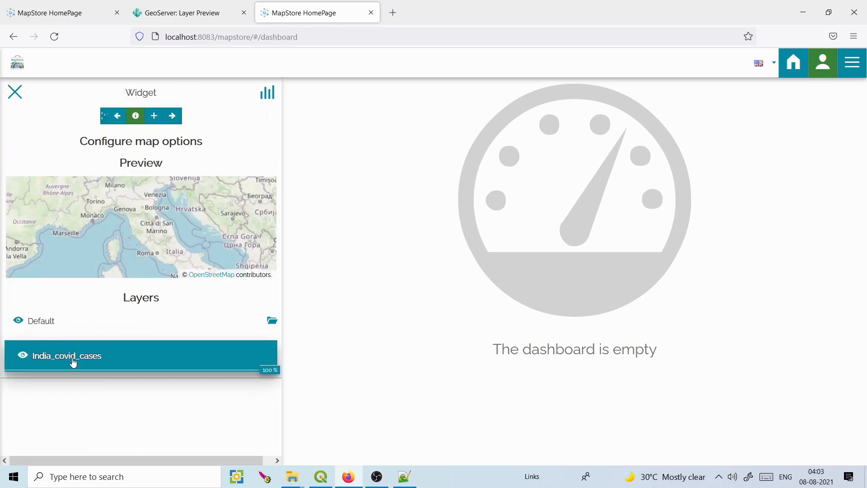
pyautogui.click(85, 115)
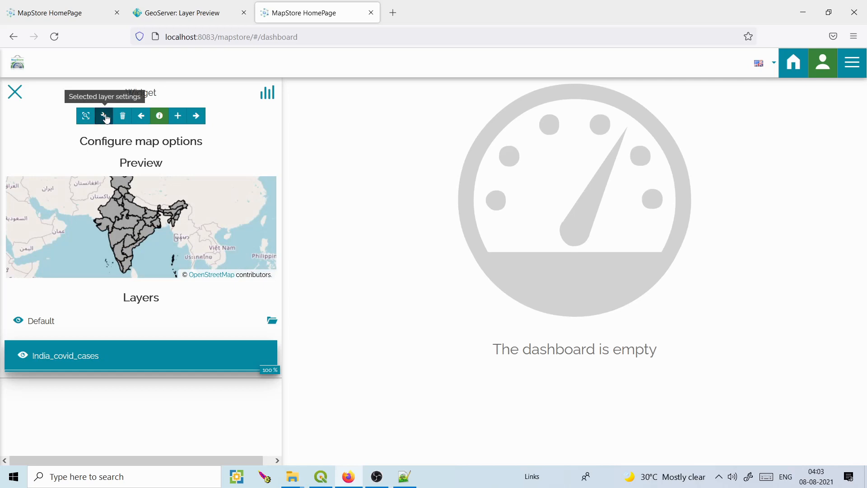
pyautogui.click(105, 117)
pyautogui.click(237, 318)
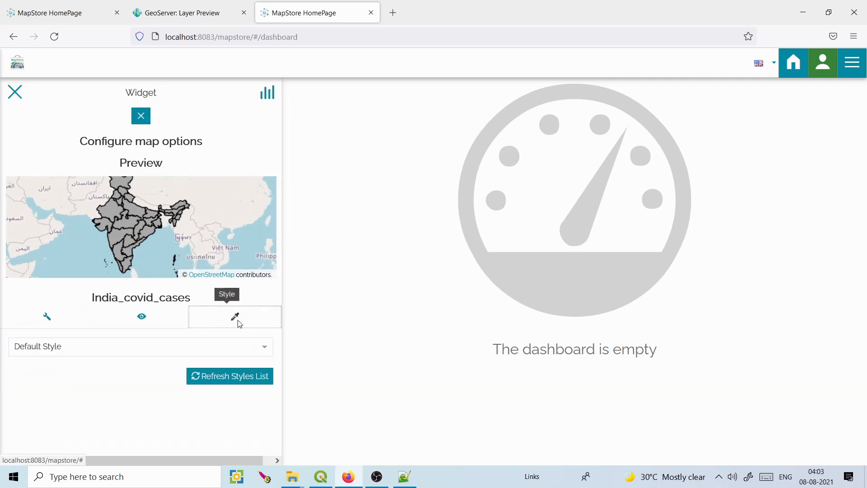
pyautogui.click(270, 349)
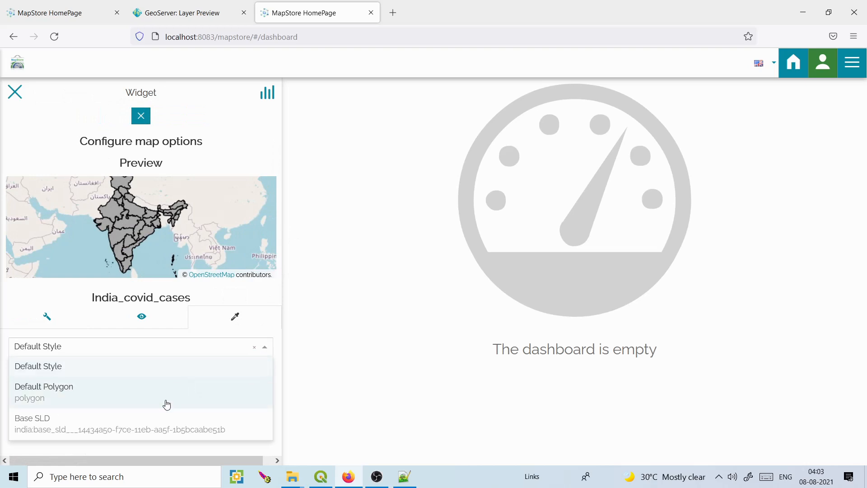
pyautogui.click(153, 422)
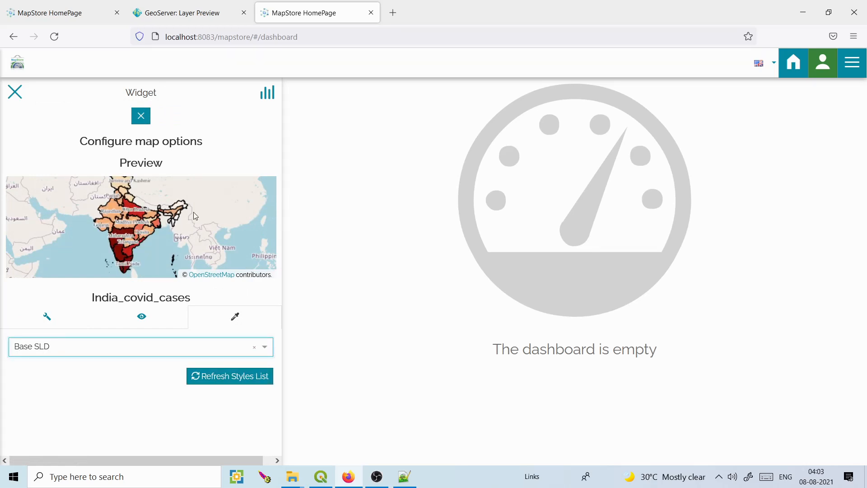
pyautogui.click(141, 116)
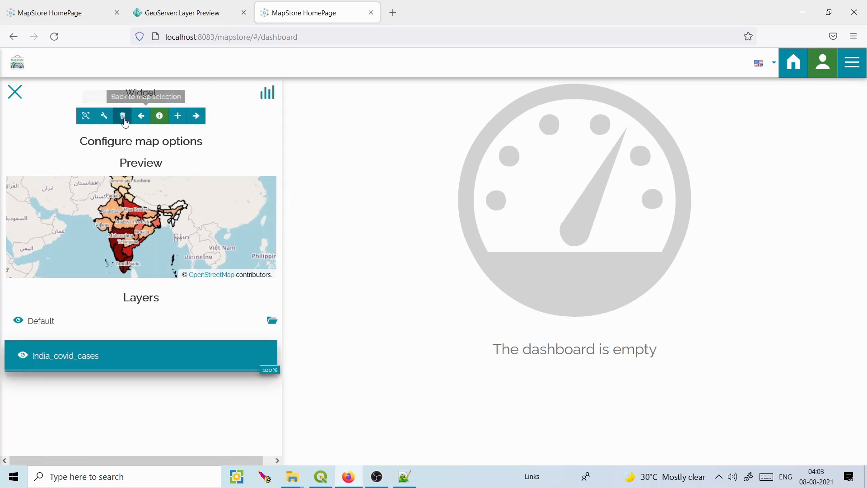
# Title the map widget 'India Covid cases at state level'.
pyautogui.click(196, 116)
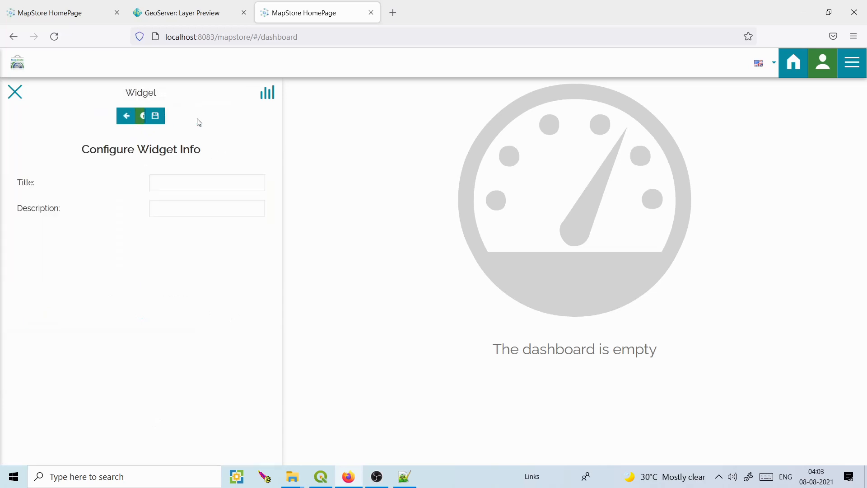
pyautogui.click(173, 179)
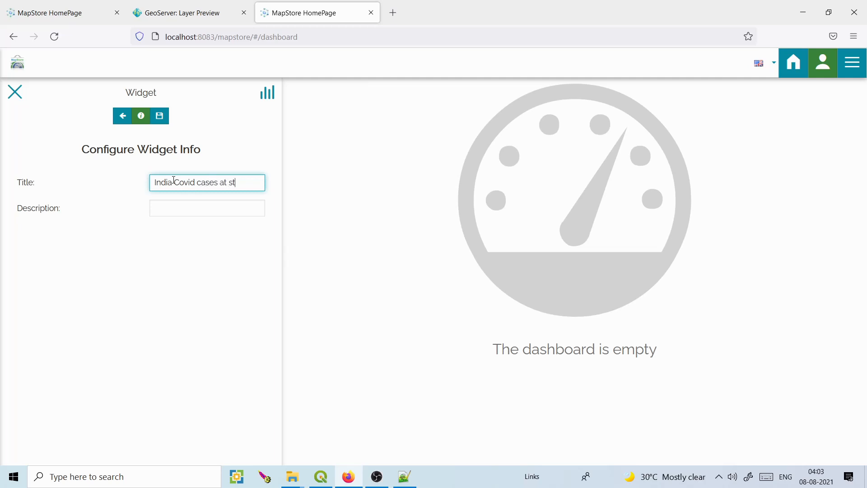
pyautogui.write('India Covid cases at state level')
# Add the map widget, enlarge it, move it to the right edge, and zoom in on India.
pyautogui.click(160, 116)
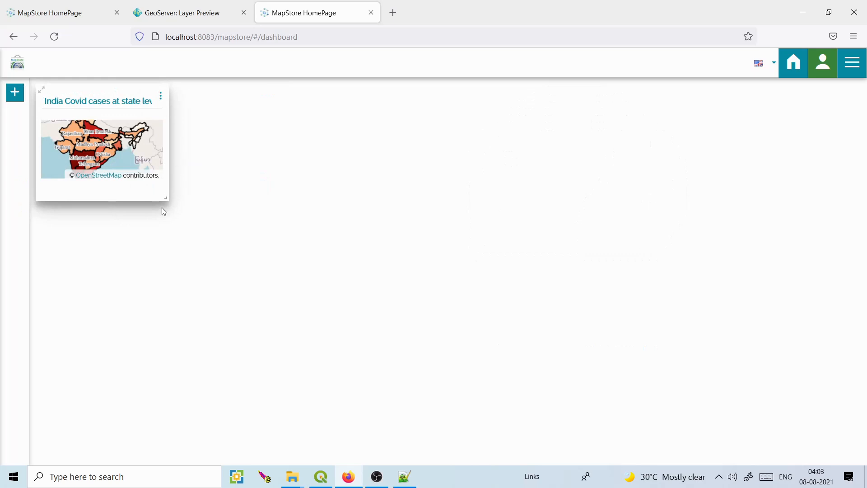
pyautogui.moveTo(164, 198); pyautogui.dragTo(248, 391)
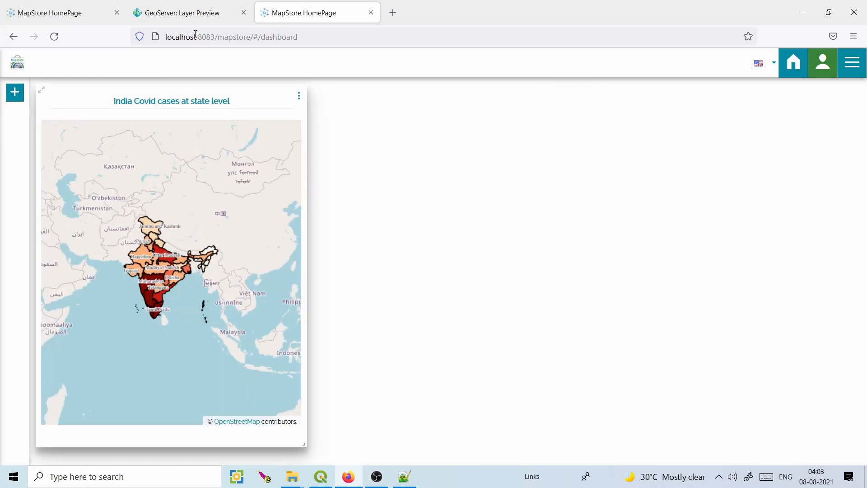
pyautogui.moveTo(175, 104); pyautogui.dragTo(727, 72)
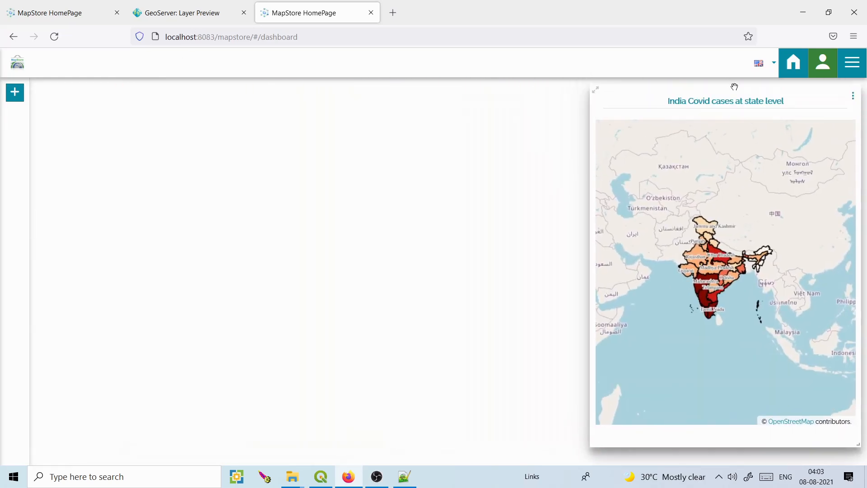
pyautogui.scroll(2, 703, 256)
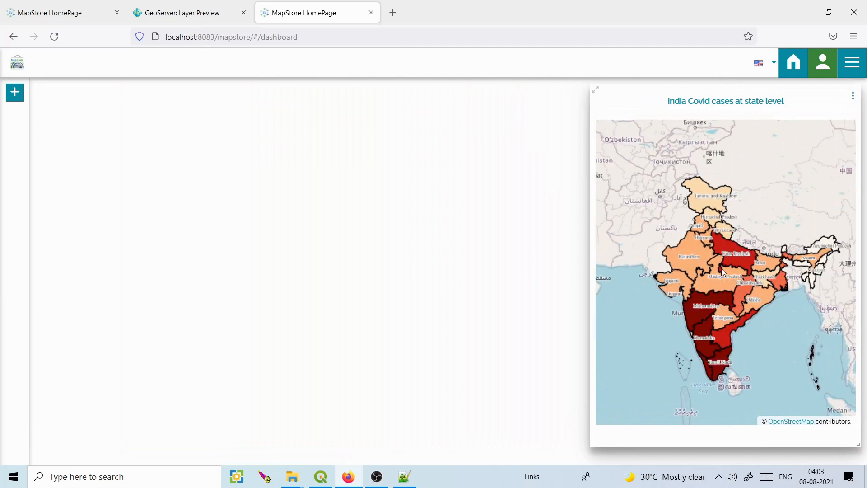
pyautogui.click(15, 93)
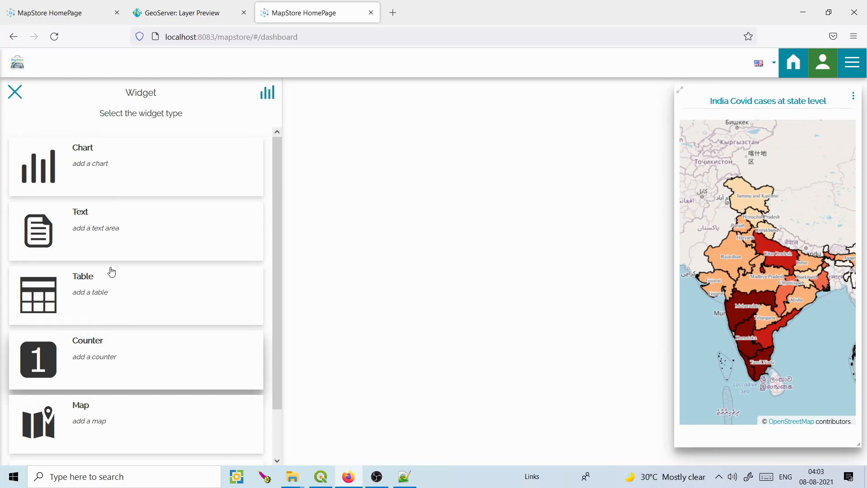
# Start a bar chart widget from the India_covid_cases layer.
pyautogui.click(102, 185)
pyautogui.click(114, 164)
pyautogui.write('covid')
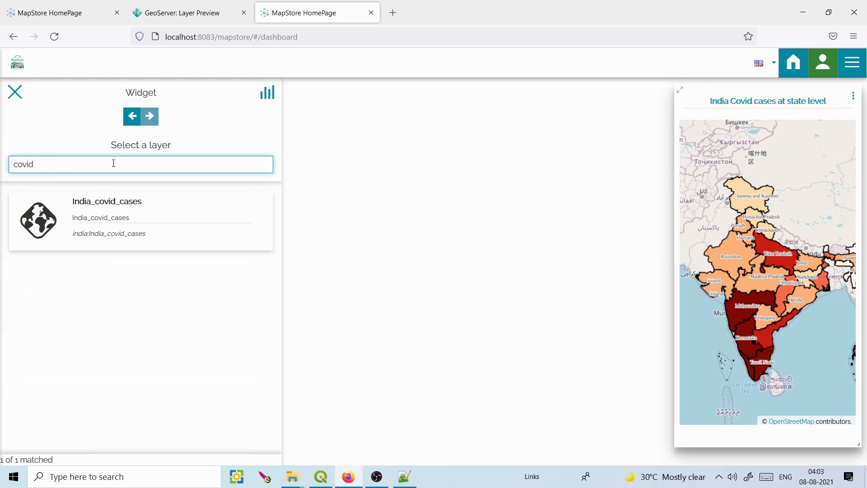
pyautogui.click(106, 204)
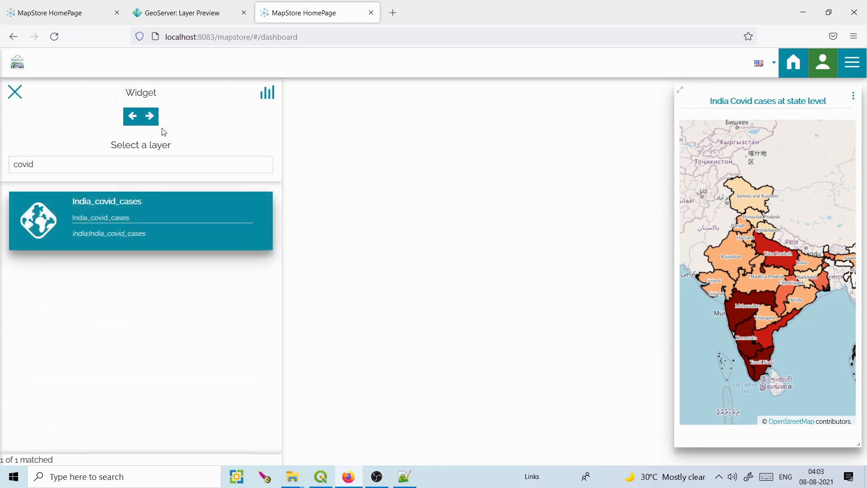
pyautogui.click(150, 116)
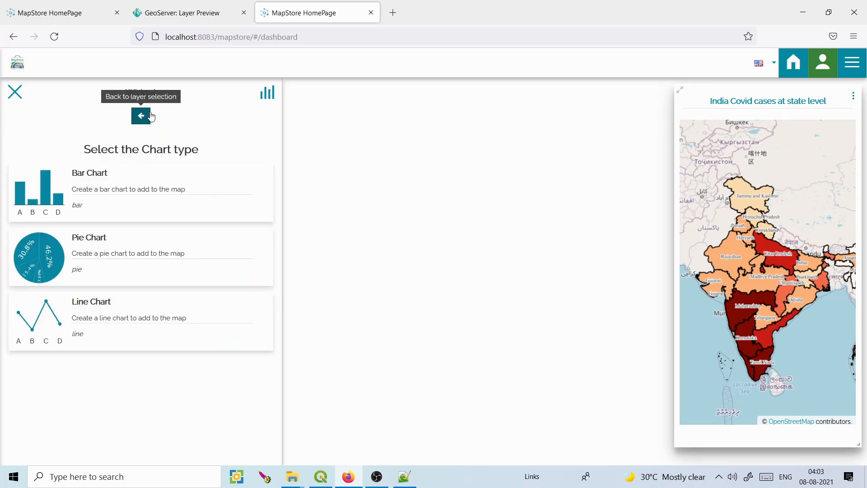
pyautogui.click(105, 179)
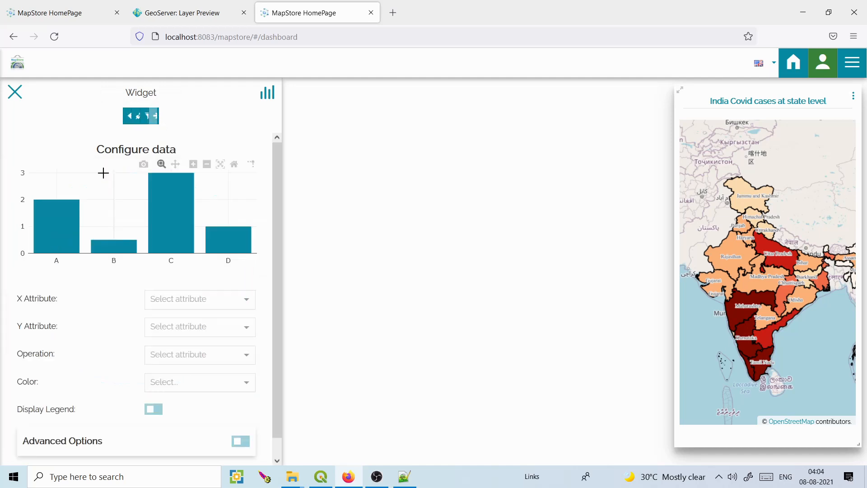
# Plot N29_05_202 per STATE_NAME with no aggregation, coloured red.
pyautogui.click(246, 301)
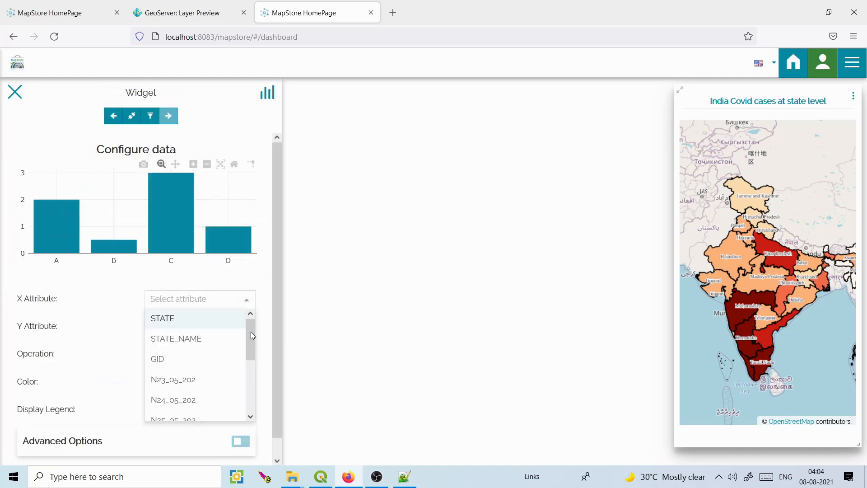
pyautogui.moveTo(251, 331); pyautogui.dragTo(250, 334)
pyautogui.click(215, 345)
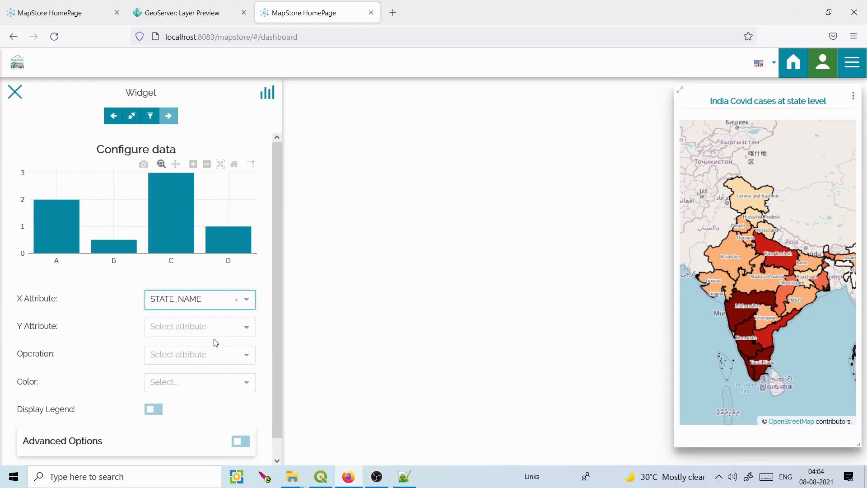
pyautogui.click(247, 328)
pyautogui.moveTo(247, 367); pyautogui.dragTo(247, 418)
pyautogui.click(209, 420)
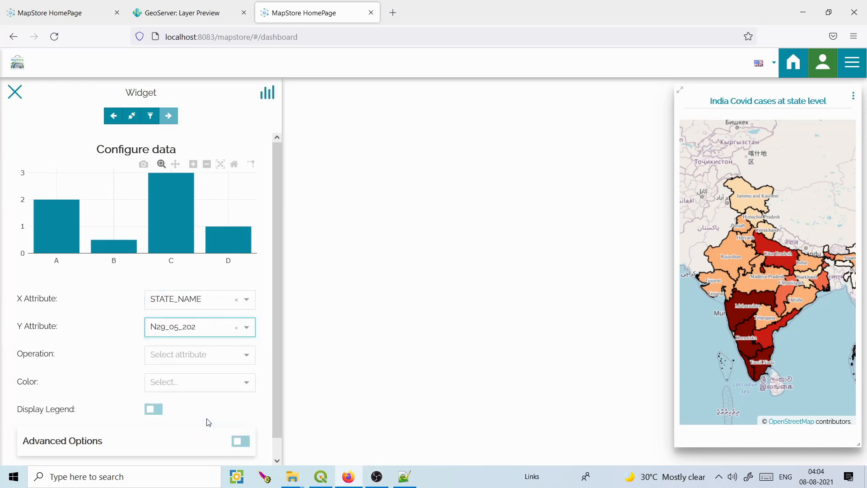
pyautogui.click(243, 349)
pyautogui.click(224, 380)
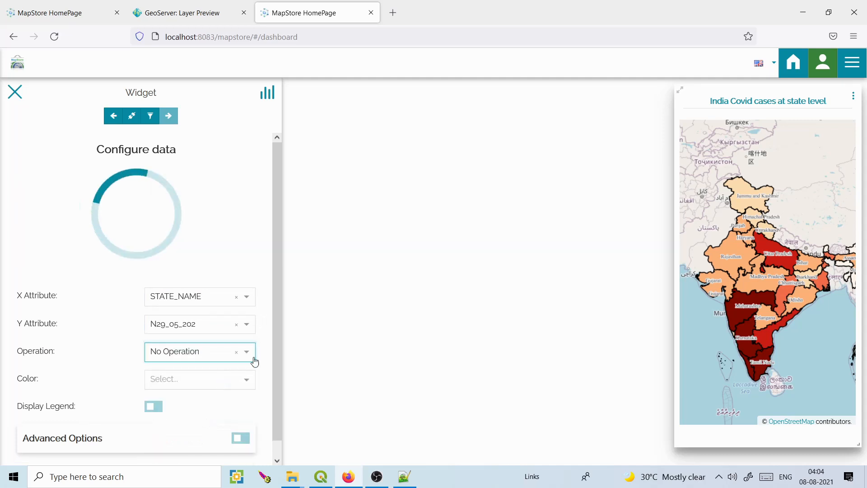
pyautogui.moveTo(276, 361); pyautogui.dragTo(282, 389)
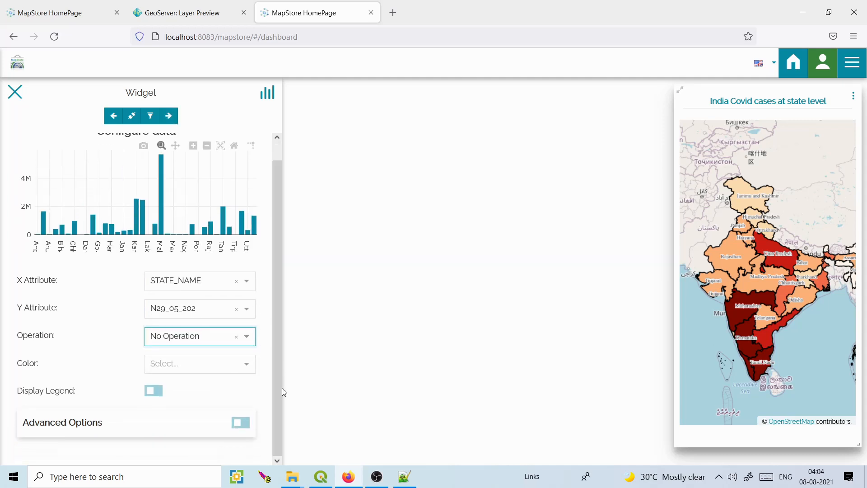
pyautogui.click(245, 364)
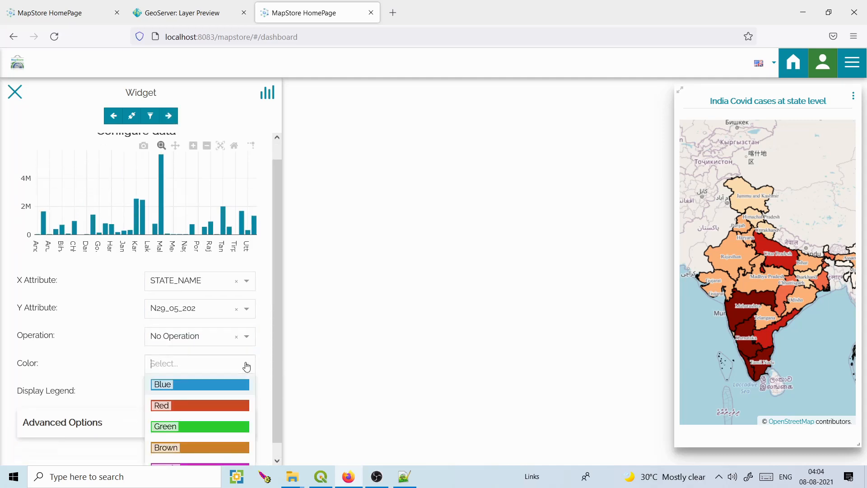
pyautogui.click(218, 408)
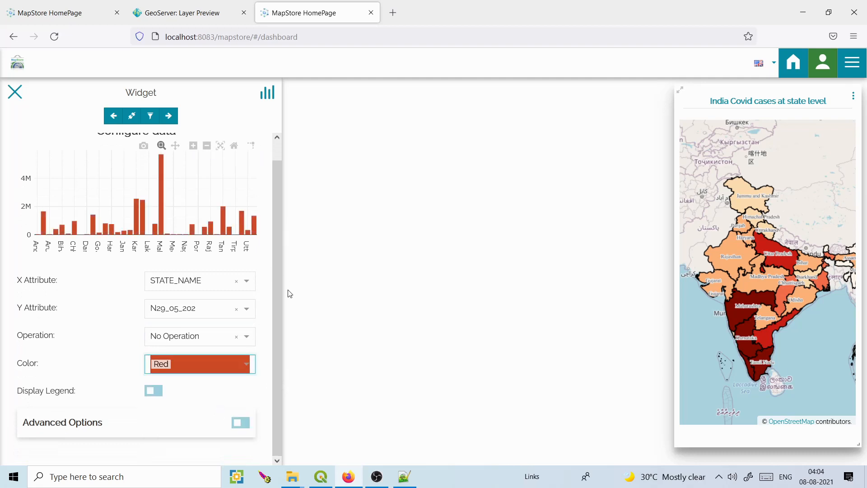
# Connect the chart to the map, title it 'India Covid cases', add it and widen it.
pyautogui.click(132, 118)
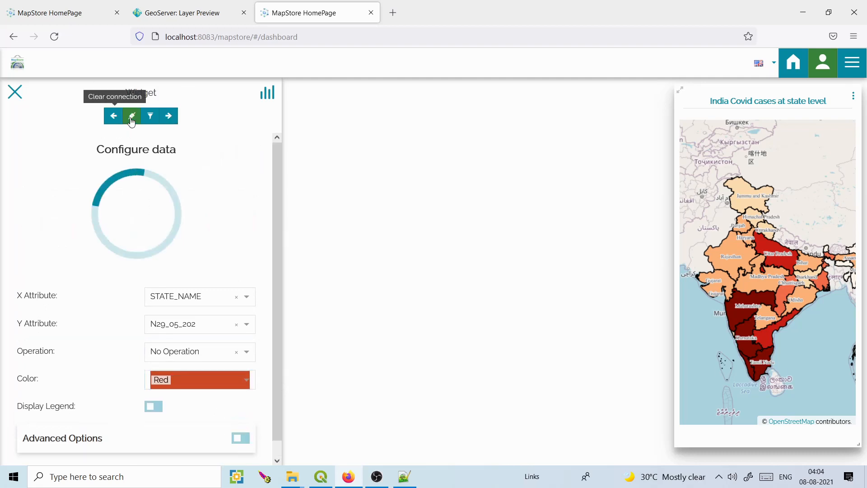
pyautogui.click(168, 116)
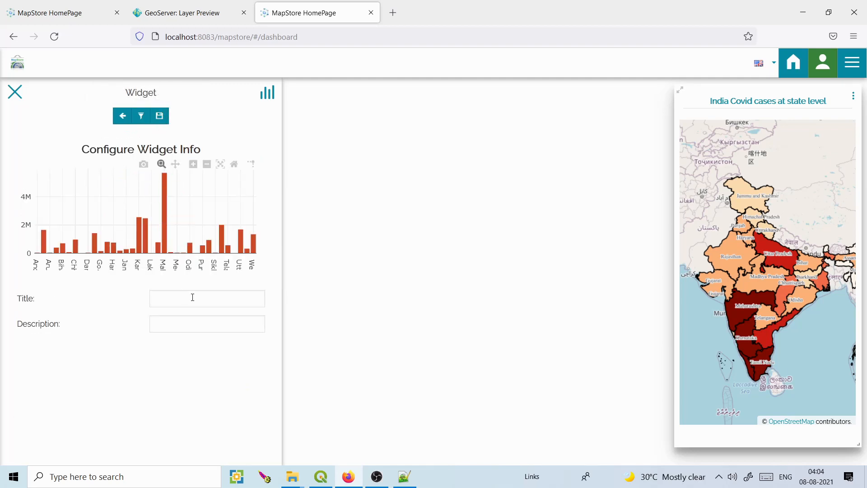
pyautogui.click(202, 304)
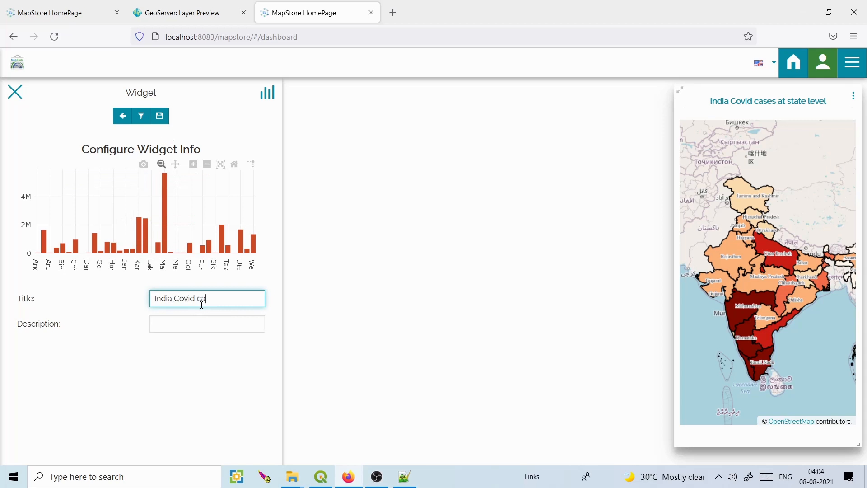
pyautogui.click(160, 116)
pyautogui.moveTo(166, 197); pyautogui.dragTo(529, 191)
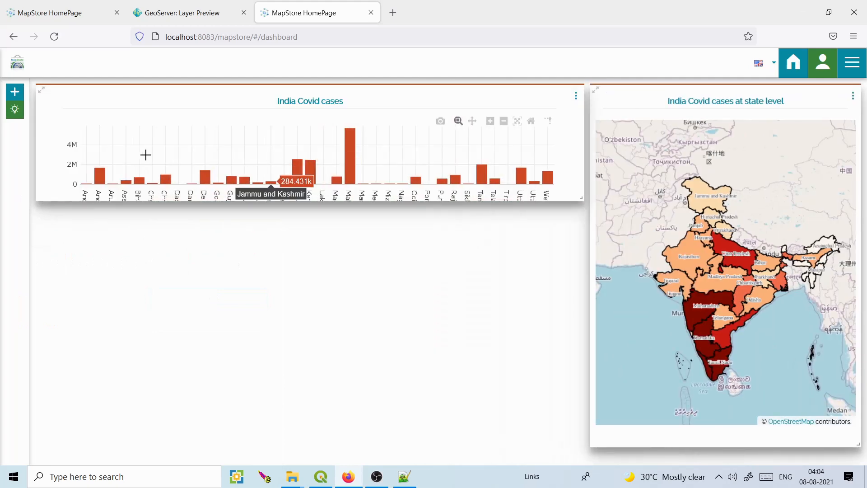
pyautogui.click(15, 92)
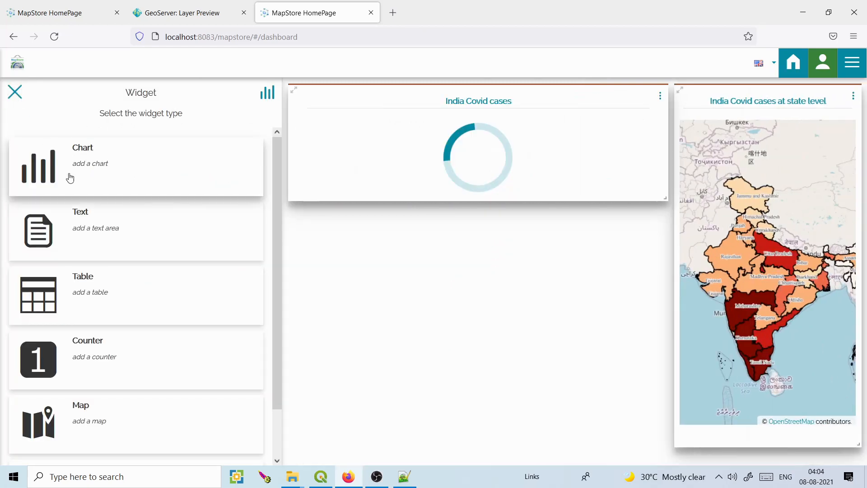
# Start a table widget from the India_covid_cases layer.
pyautogui.click(84, 294)
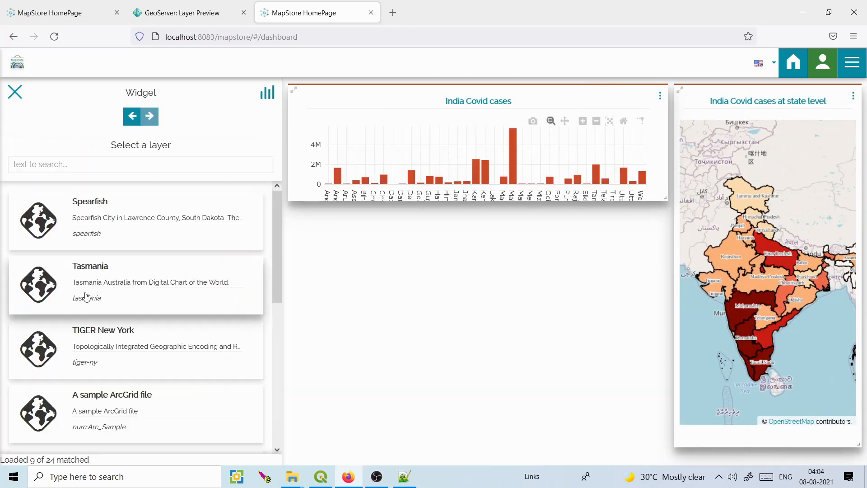
pyautogui.click(137, 161)
pyautogui.write('covid')
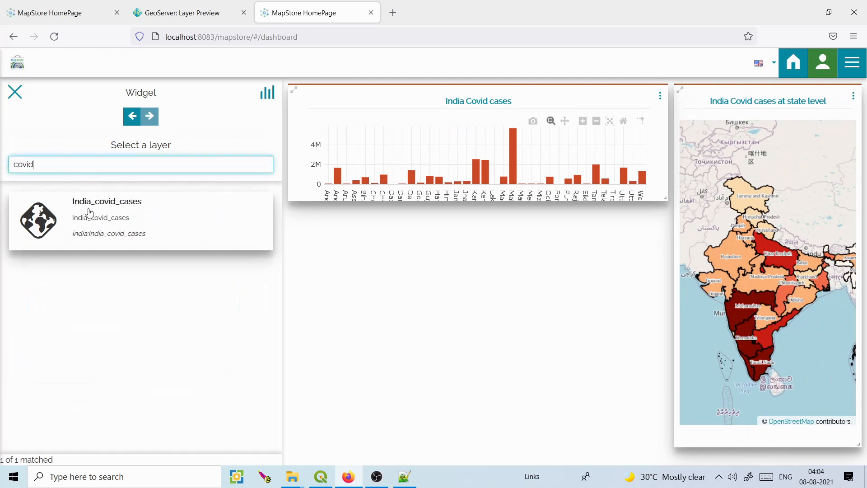
pyautogui.click(87, 210)
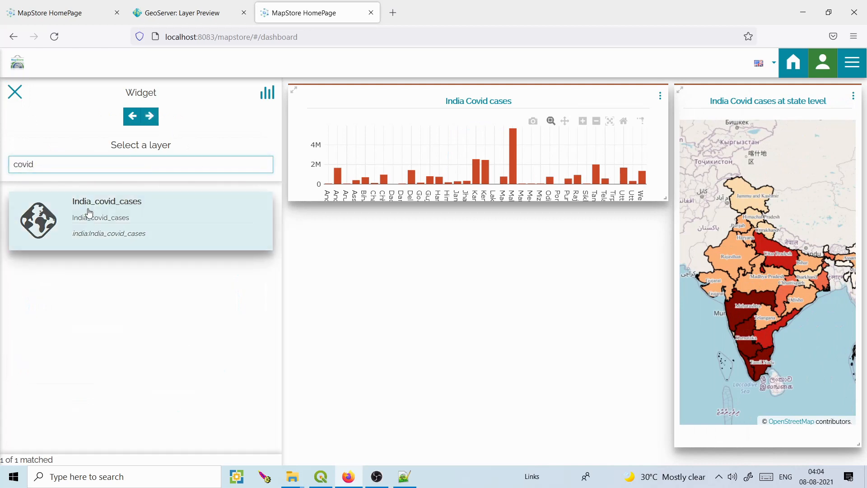
pyautogui.click(150, 118)
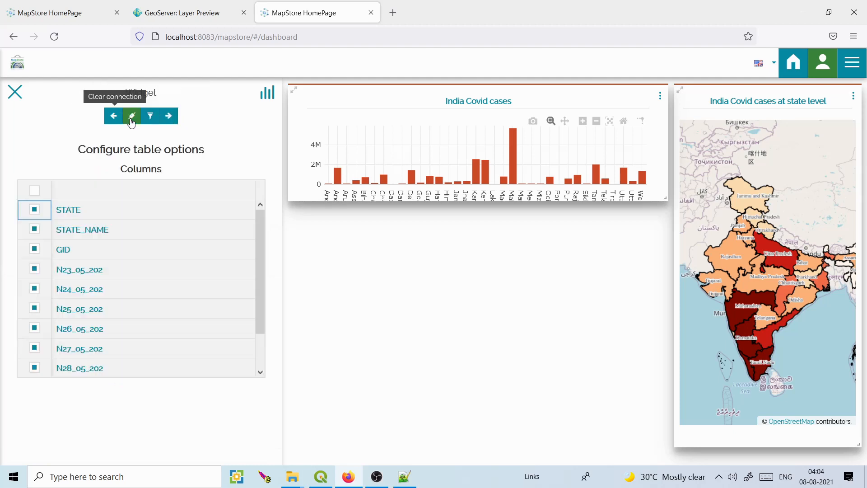
# Title the table 'India Covid cases', add it, and widen it to the chart's full width.
pyautogui.click(168, 116)
pyautogui.click(169, 179)
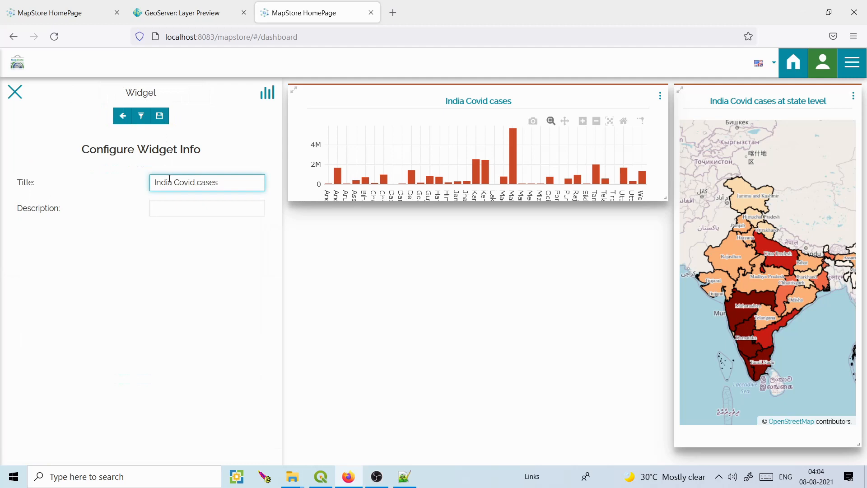
pyautogui.click(159, 116)
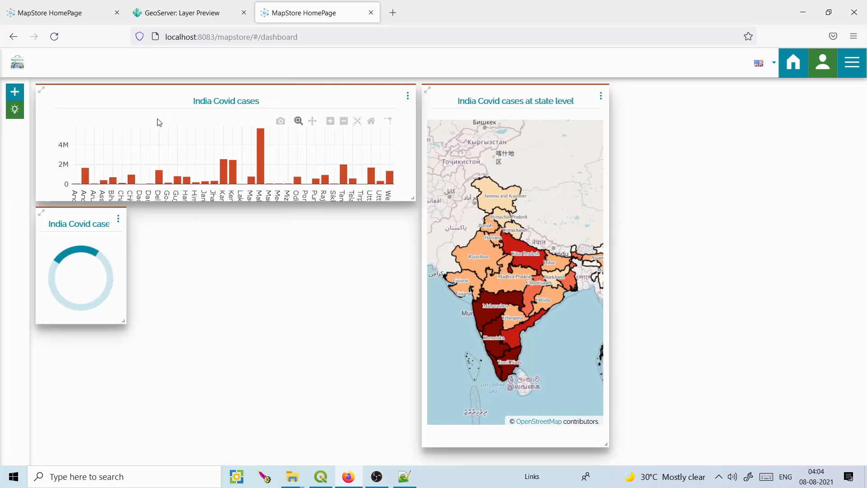
pyautogui.moveTo(165, 319); pyautogui.dragTo(516, 318)
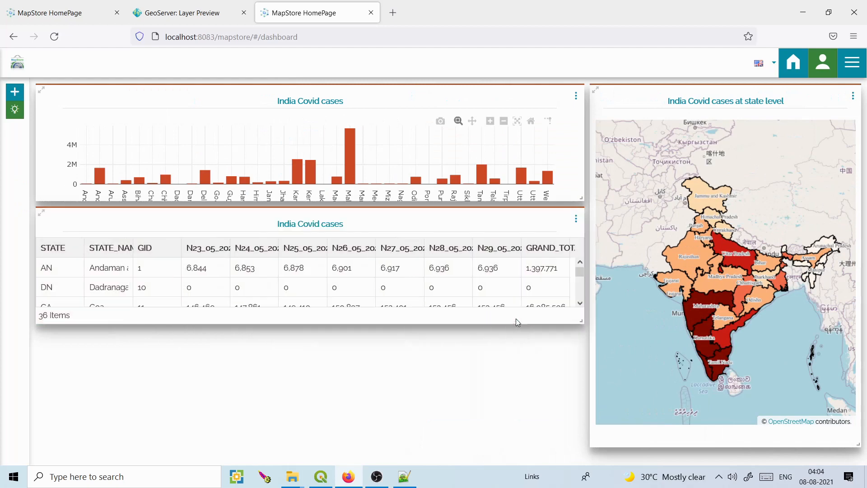
# Start a counter widget from the India_covid_cases layer.
pyautogui.click(15, 92)
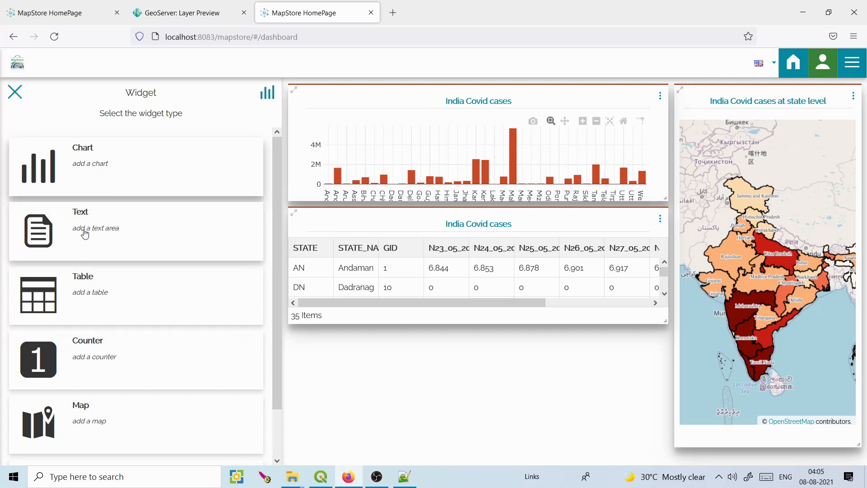
pyautogui.click(96, 352)
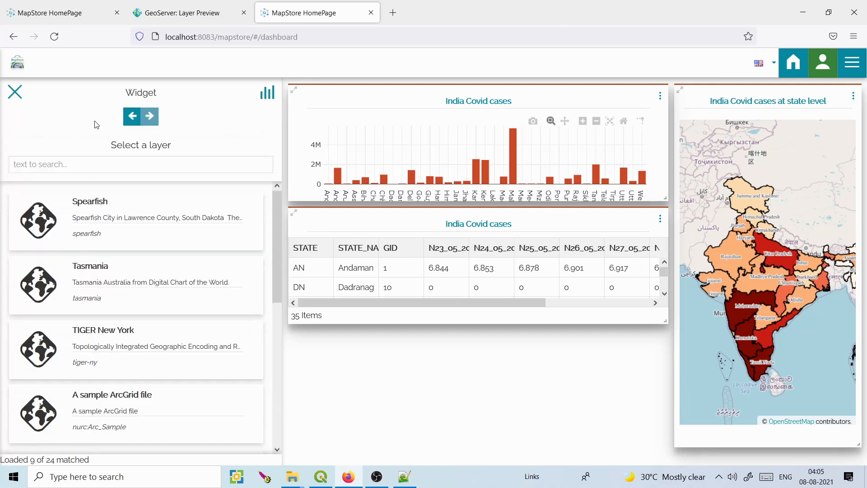
pyautogui.click(124, 164)
pyautogui.write('covid')
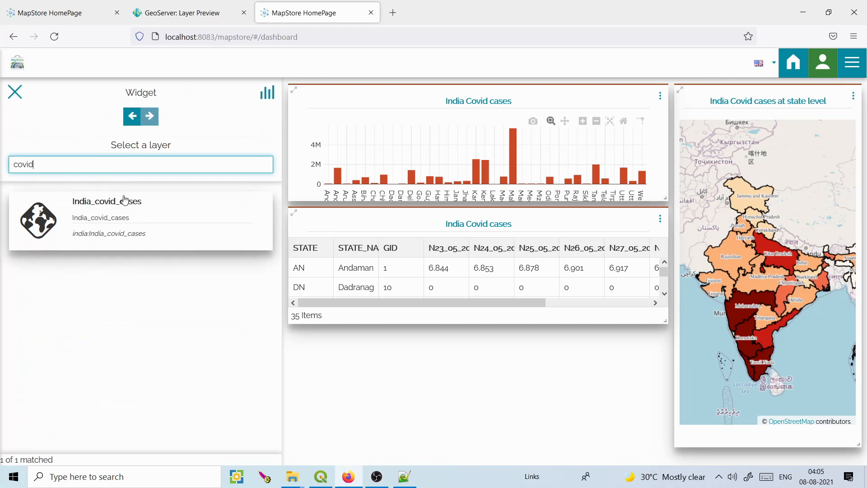
pyautogui.click(124, 200)
pyautogui.click(149, 117)
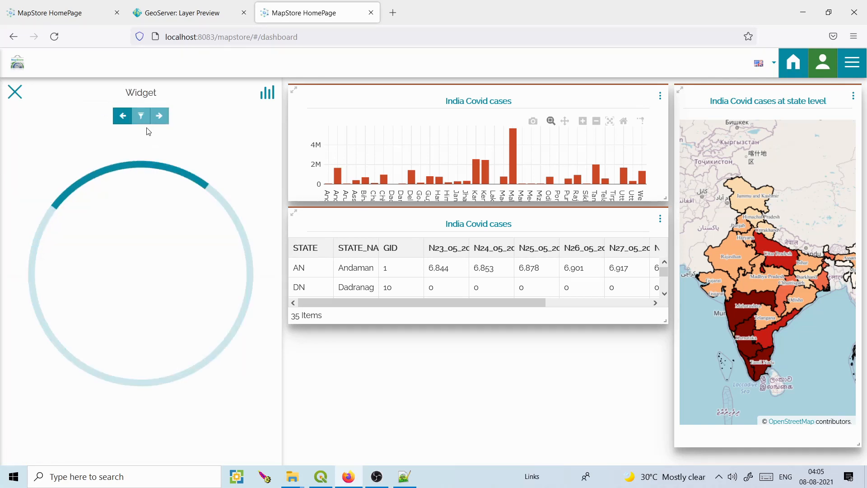
# Make the counter sum N29_05_202 with the unit 'Covid cases'.
pyautogui.click(246, 234)
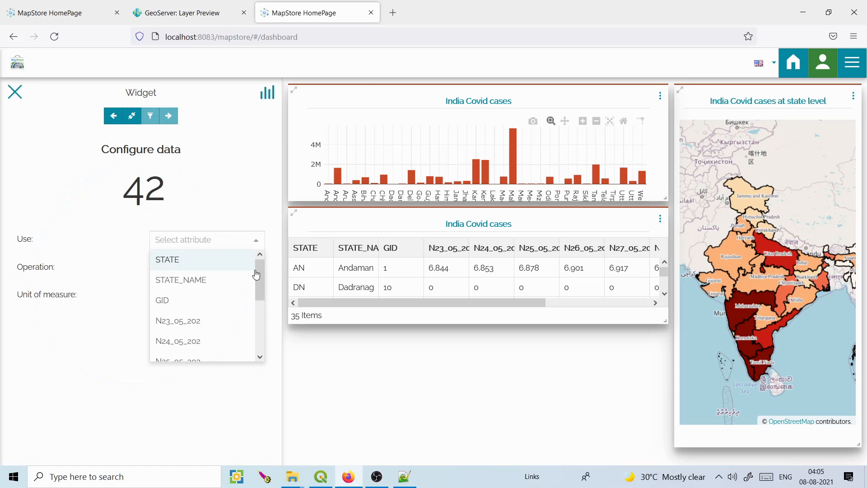
pyautogui.moveTo(256, 273); pyautogui.dragTo(258, 325)
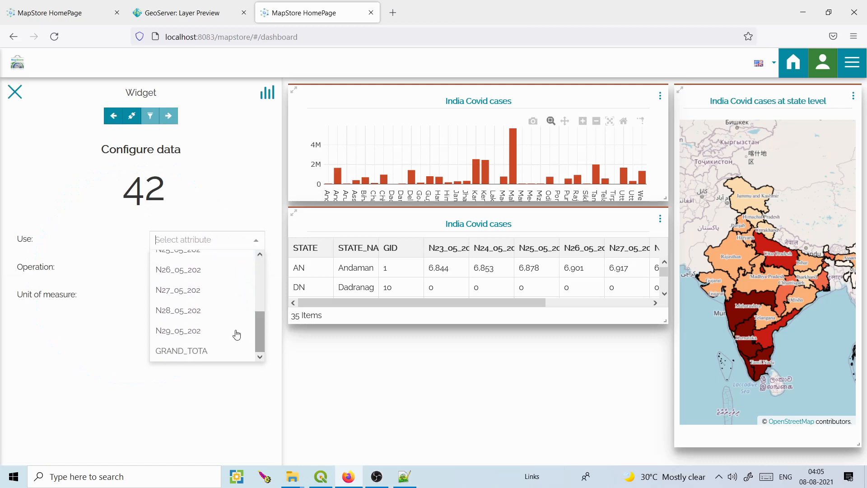
pyautogui.click(236, 332)
pyautogui.click(257, 267)
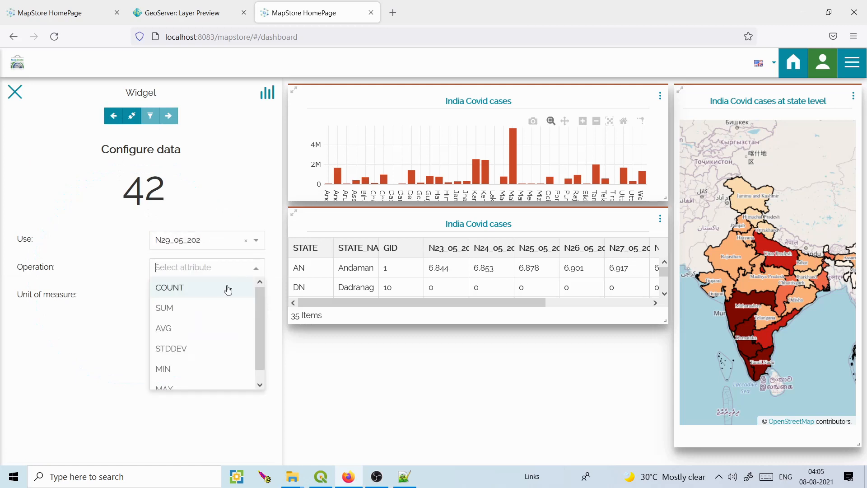
pyautogui.click(204, 304)
pyautogui.click(203, 302)
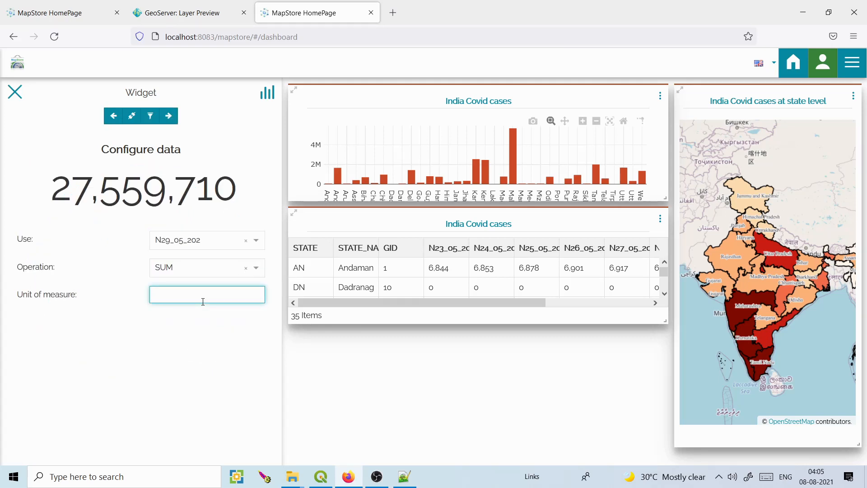
pyautogui.write('Covid cases')
# Title the counter 'Covid cases' and add it to the dashboard.
pyautogui.click(168, 116)
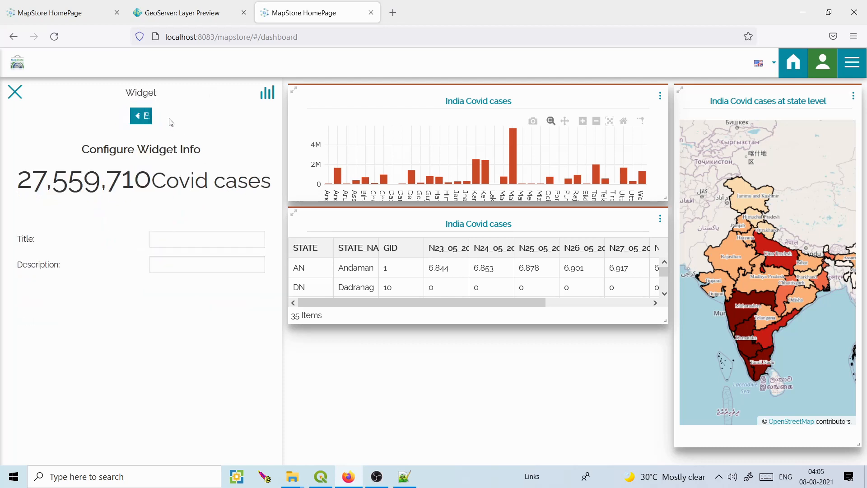
pyautogui.click(184, 234)
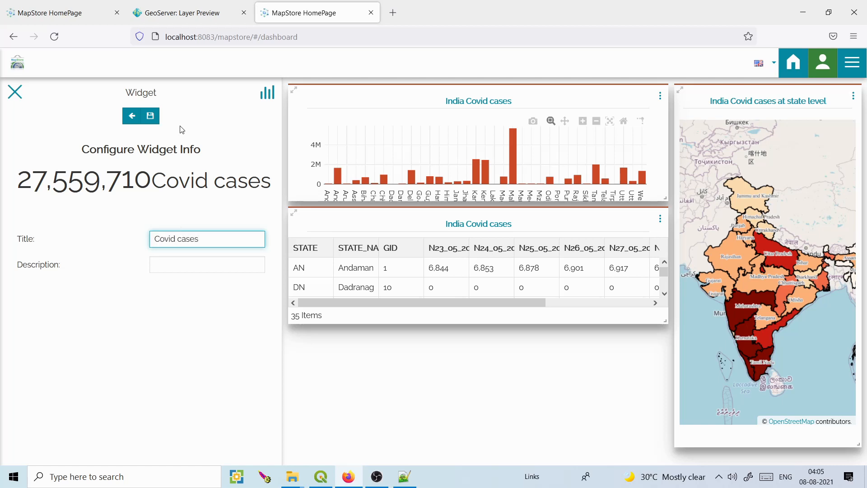
pyautogui.click(151, 115)
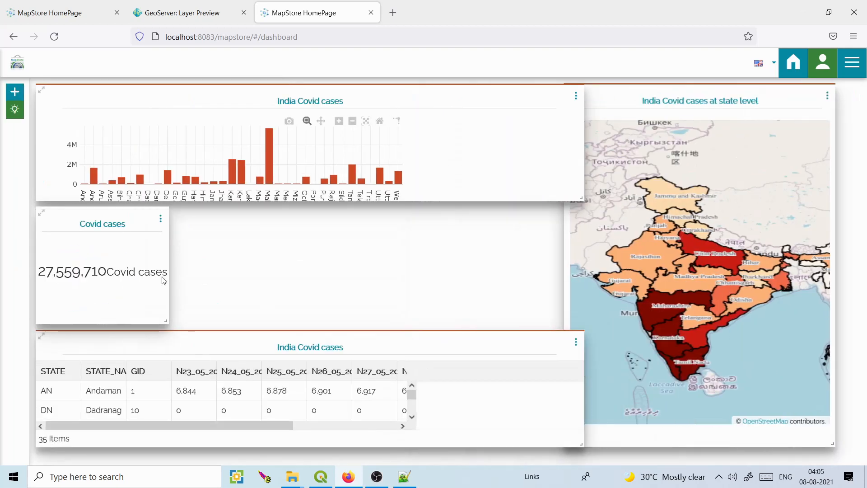
# Add a legend widget for the map titled 'Covid cases' to the dashboard.
pyautogui.click(15, 92)
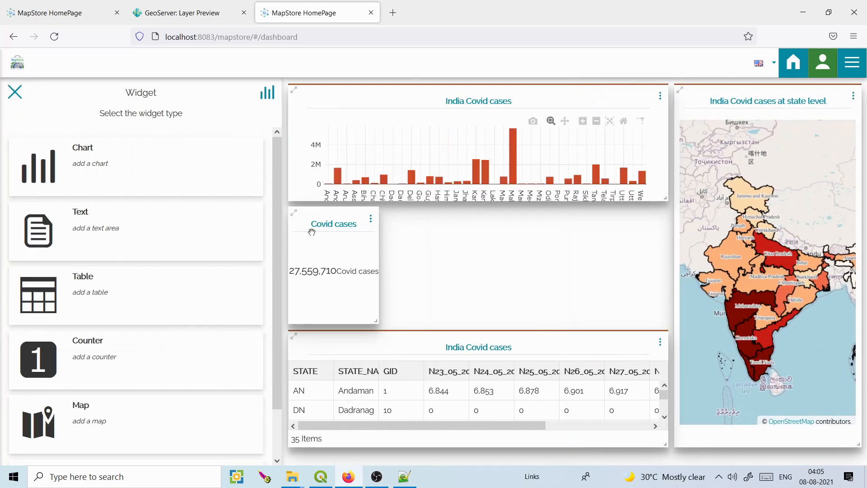
pyautogui.moveTo(276, 239); pyautogui.dragTo(286, 370)
pyautogui.click(134, 412)
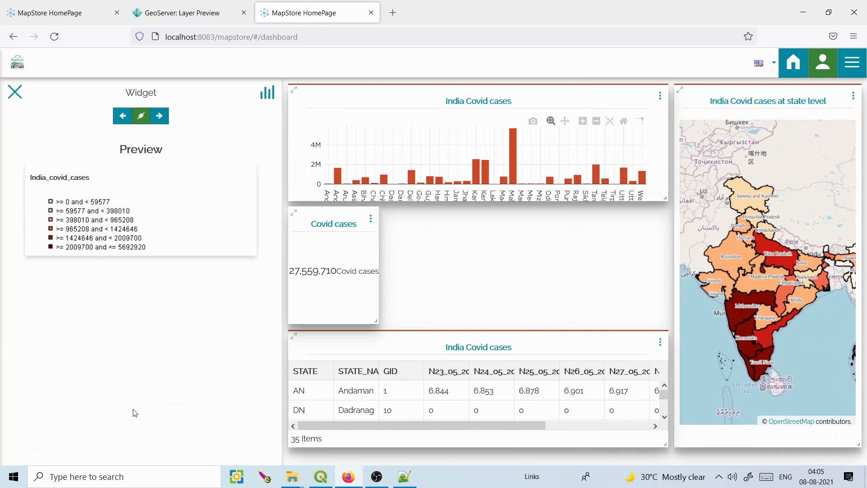
pyautogui.click(160, 116)
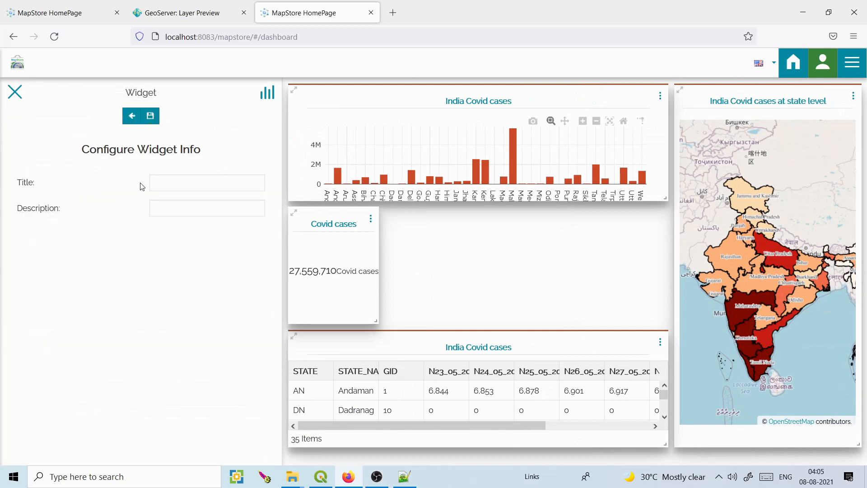
pyautogui.click(174, 189)
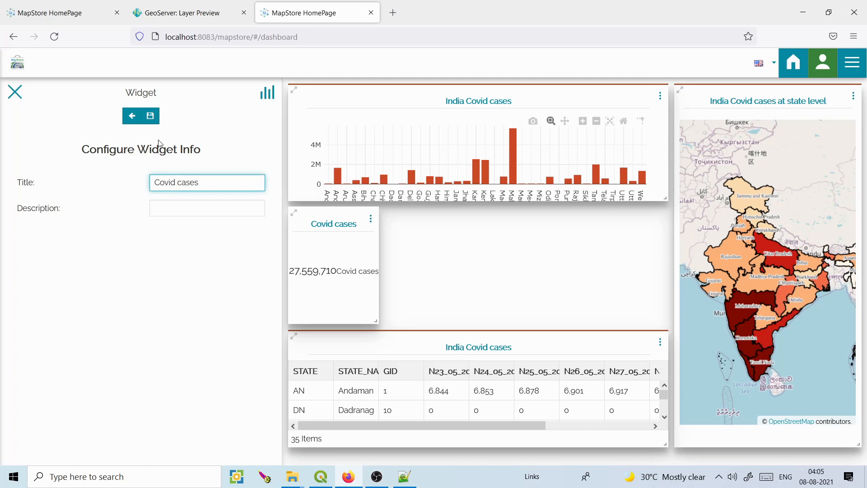
pyautogui.click(156, 122)
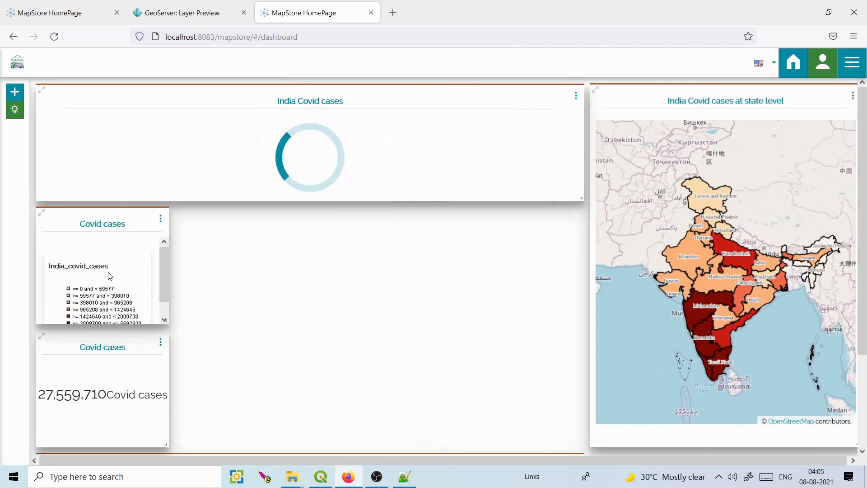
# Place the legend beside the counter below the chart, and move the table up beneath them.
pyautogui.moveTo(325, 239); pyautogui.dragTo(95, 268)
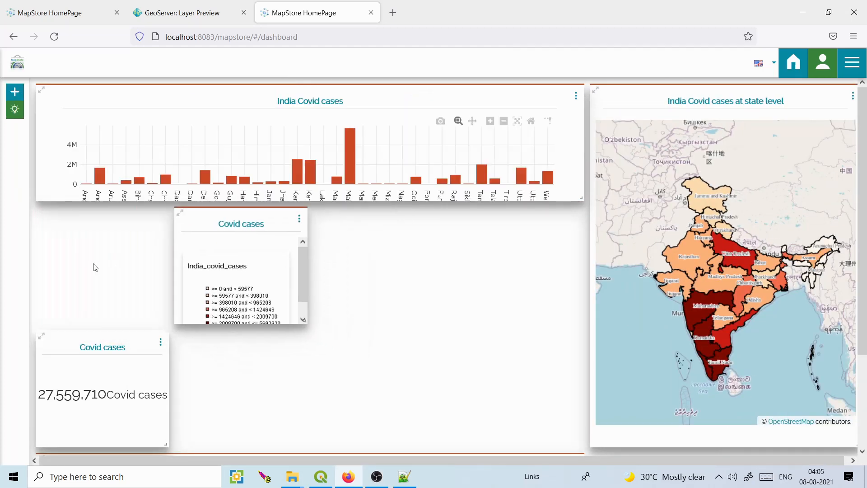
pyautogui.moveTo(98, 352); pyautogui.dragTo(88, 235)
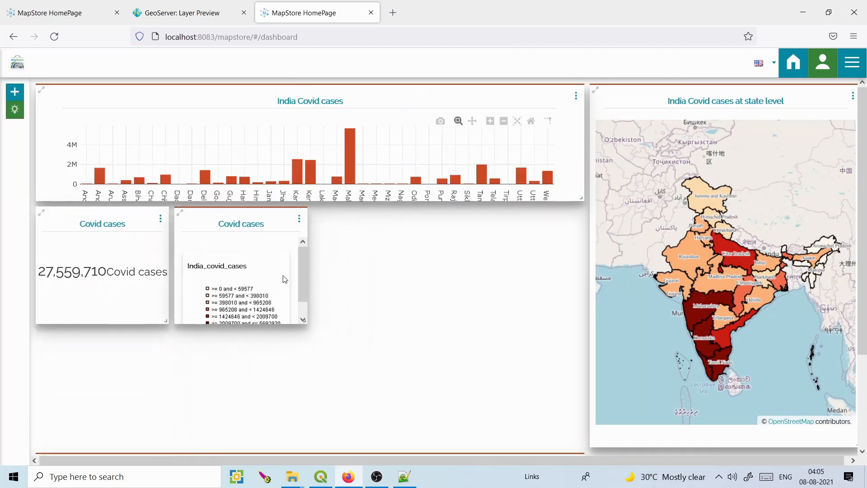
pyautogui.moveTo(299, 274); pyautogui.dragTo(305, 291)
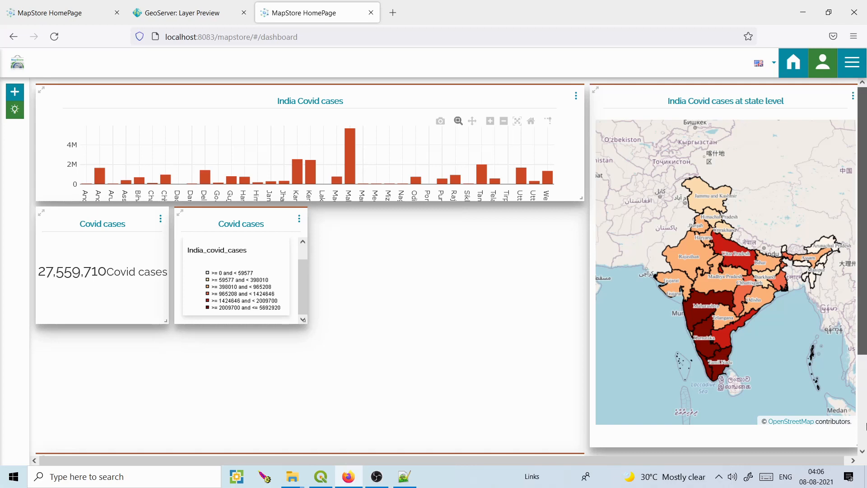
pyautogui.click(863, 450)
pyautogui.click(863, 450)
pyautogui.click(863, 450)
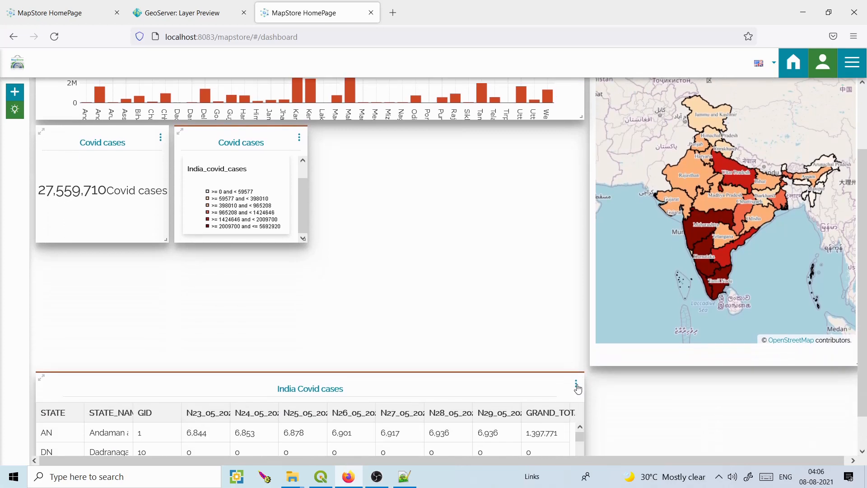
pyautogui.moveTo(448, 384); pyautogui.dragTo(436, 347)
# Add a text widget titled 'India Covid cases' with body 'This dashboard shows India covid cases'.
pyautogui.click(14, 91)
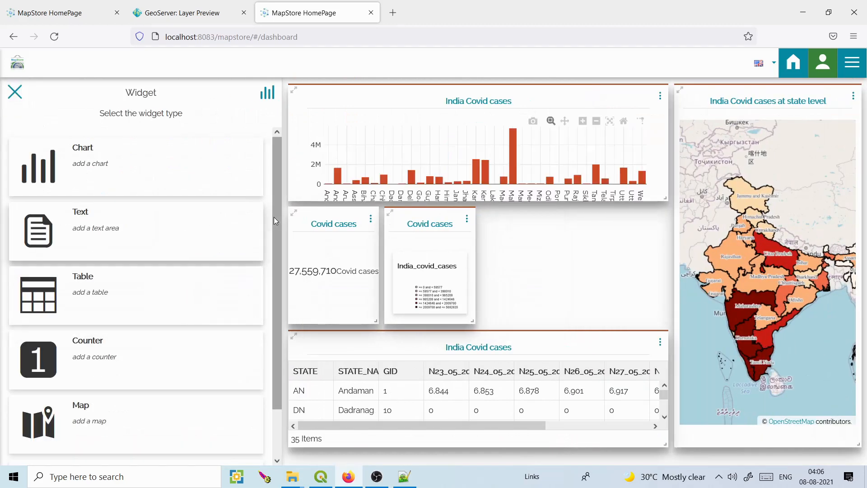
pyautogui.click(154, 225)
pyautogui.click(117, 151)
pyautogui.write('India Covid cases')
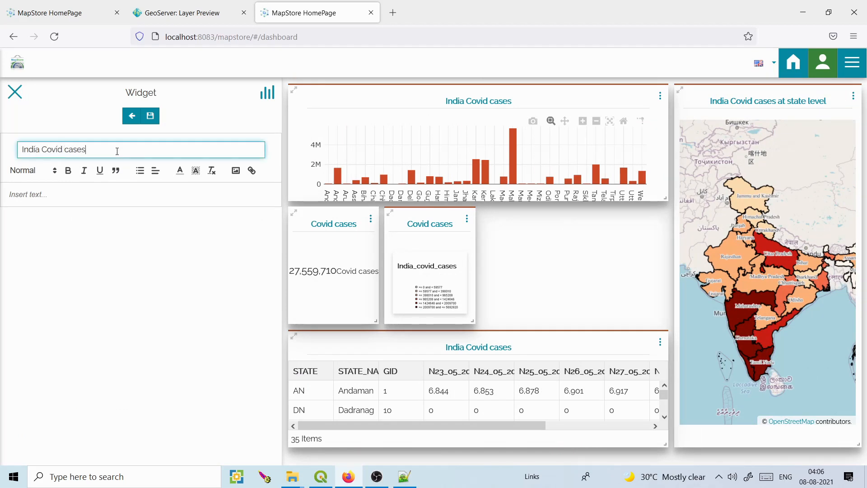
pyautogui.click(65, 194)
pyautogui.write('This dashboard shows India covid cases')
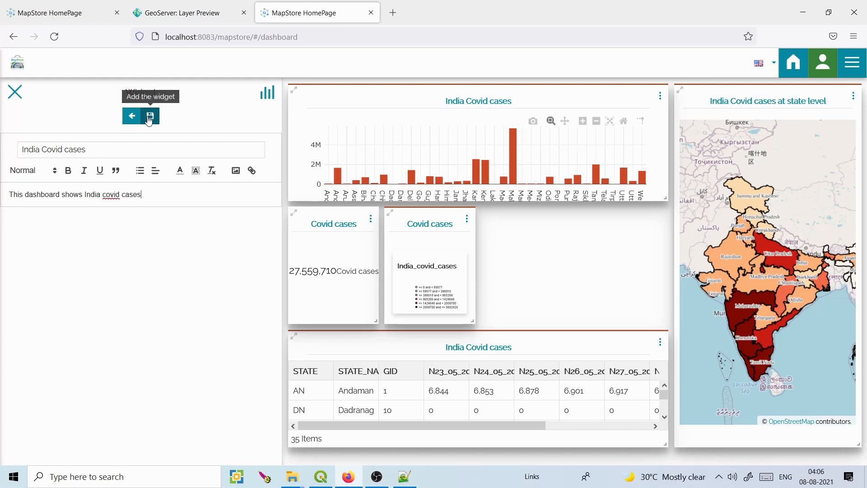
pyautogui.click(150, 116)
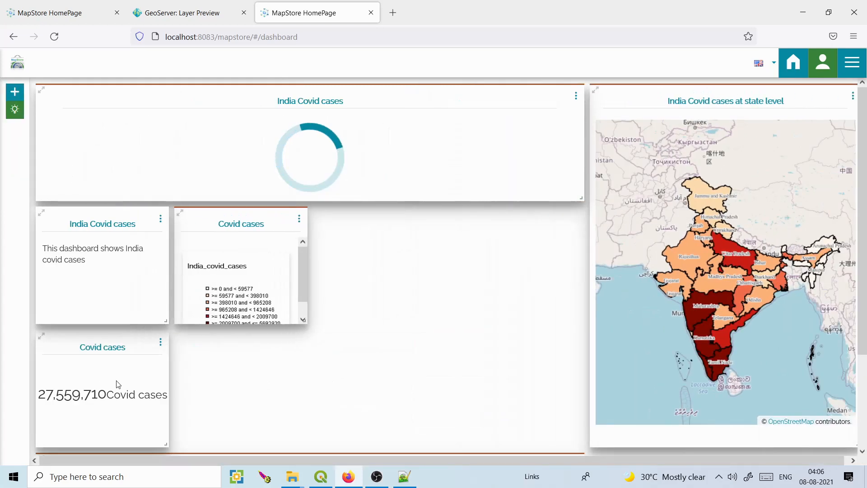
# Line up the counter, legend and widened text widget in one row, with the table directly below.
pyautogui.moveTo(126, 233); pyautogui.dragTo(402, 233)
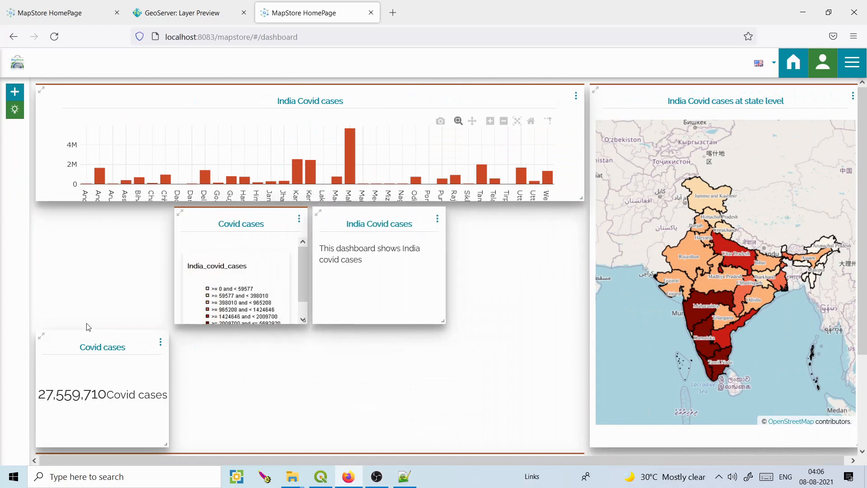
pyautogui.moveTo(82, 346); pyautogui.dragTo(81, 223)
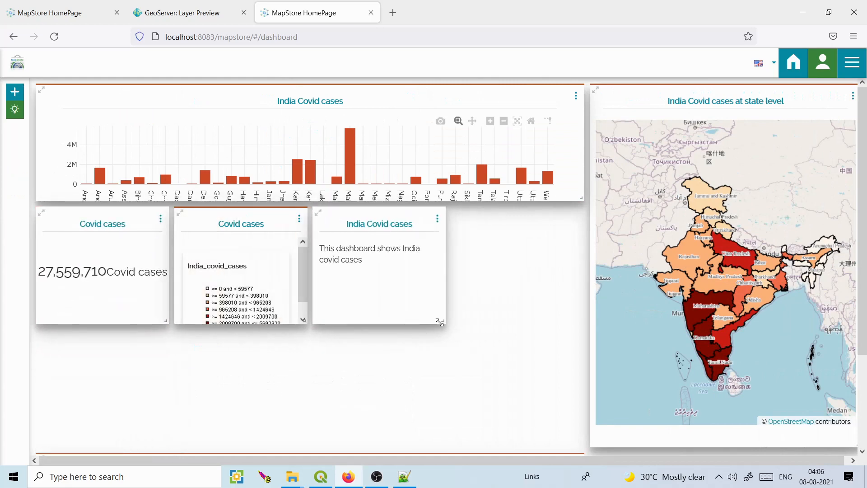
pyautogui.moveTo(457, 318); pyautogui.dragTo(581, 318)
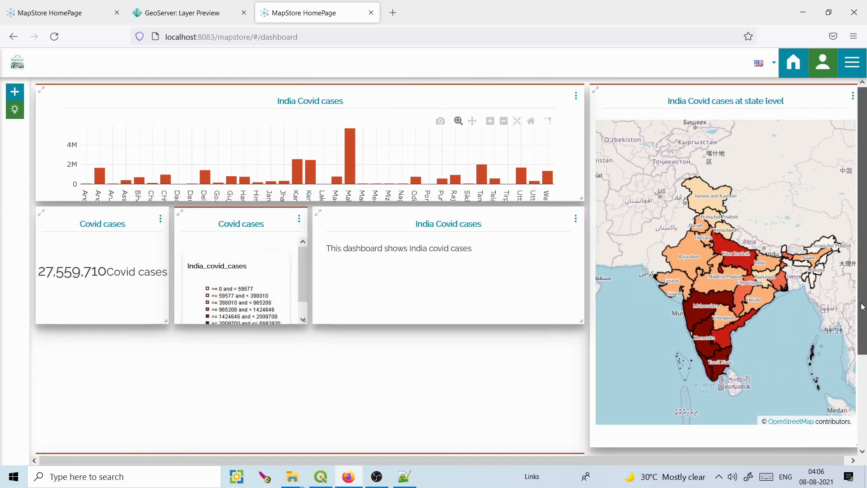
pyautogui.scroll(-3, 862, 402)
pyautogui.moveTo(473, 344)
pyautogui.mouseDown()
pyautogui.moveTo(470, 248)
pyautogui.moveTo(471, 344)
pyautogui.mouseUp()
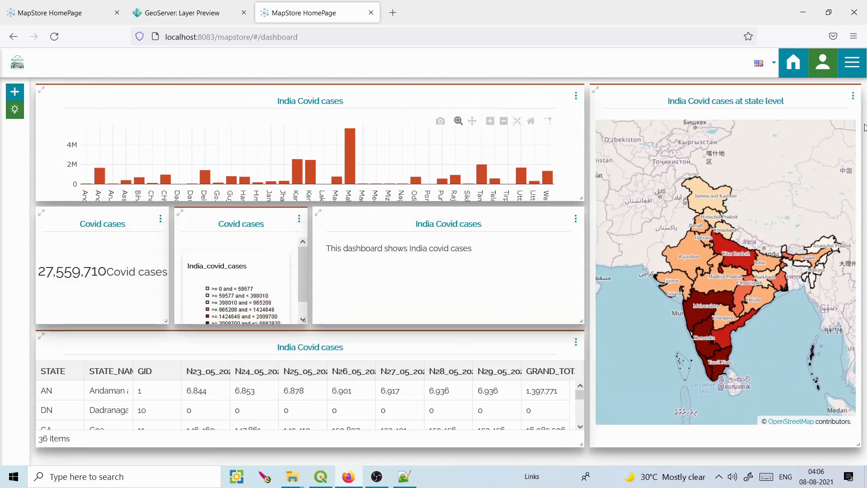
# Save the dashboard as 'Covid cases' and skip the dashboard tutorial.
pyautogui.click(855, 70)
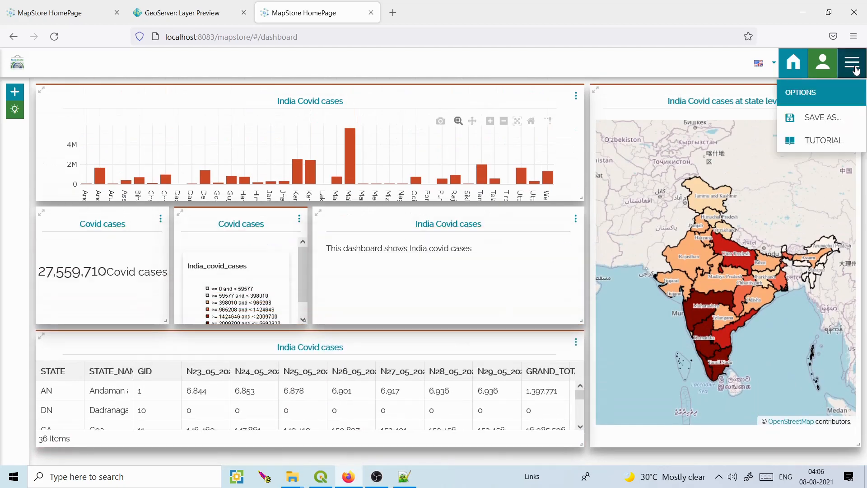
pyautogui.click(813, 117)
pyautogui.click(475, 251)
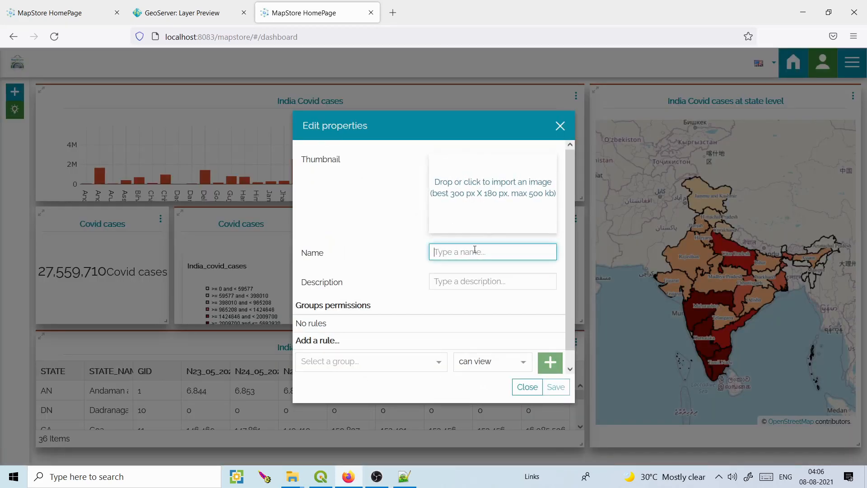
pyautogui.write('v')
pyautogui.press('BackSpace')
pyautogui.write('Covid cases')
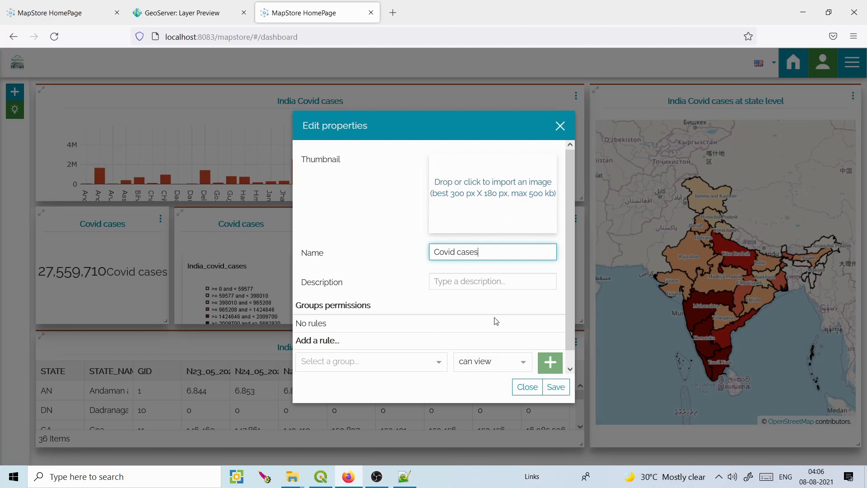
pyautogui.click(555, 387)
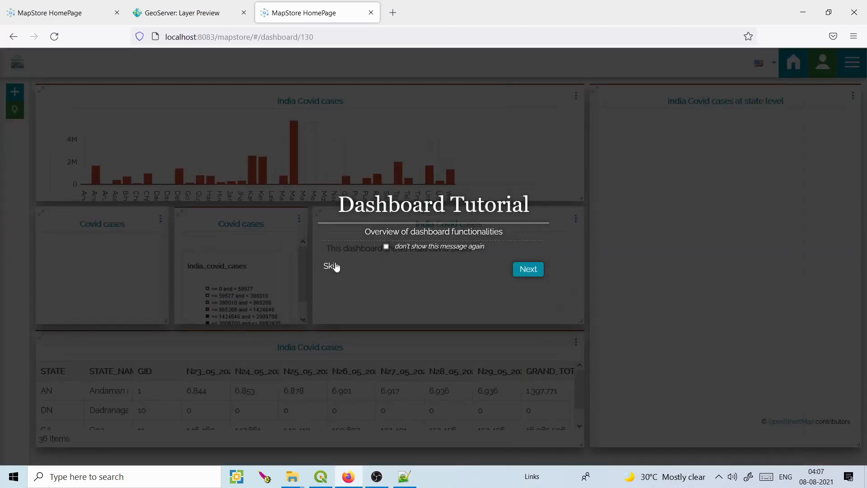
pyautogui.click(335, 266)
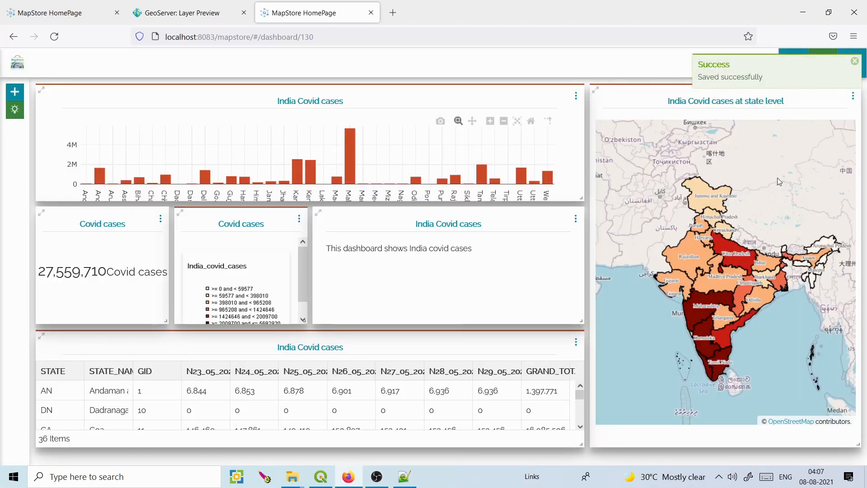
# Maximize the state map and check attributes for Uttar Pradesh, Rajasthan and a sea point, then restore it.
pyautogui.click(856, 62)
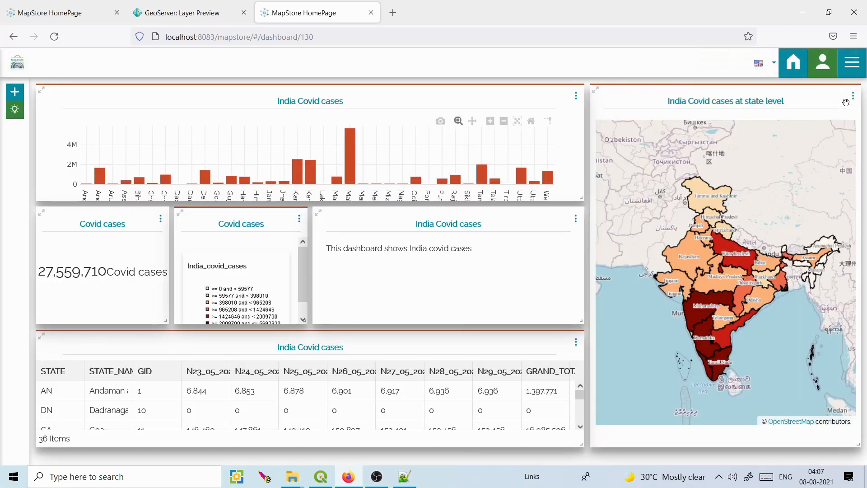
pyautogui.click(597, 90)
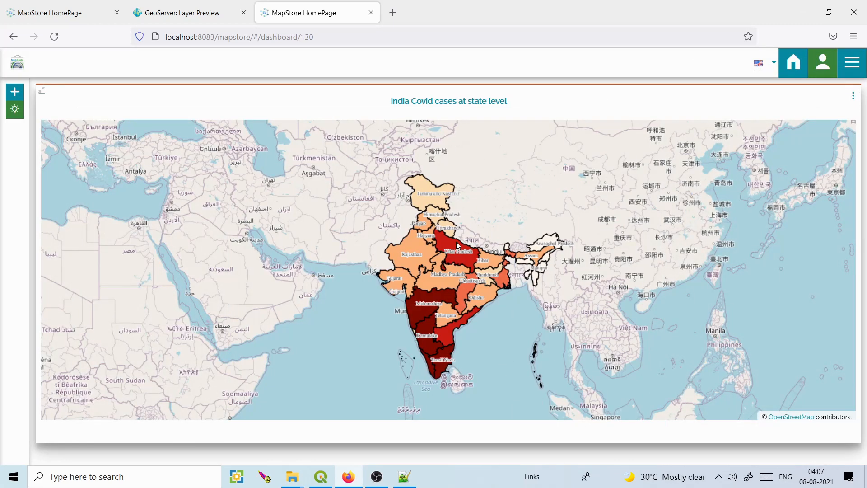
pyautogui.click(458, 246)
pyautogui.click(424, 245)
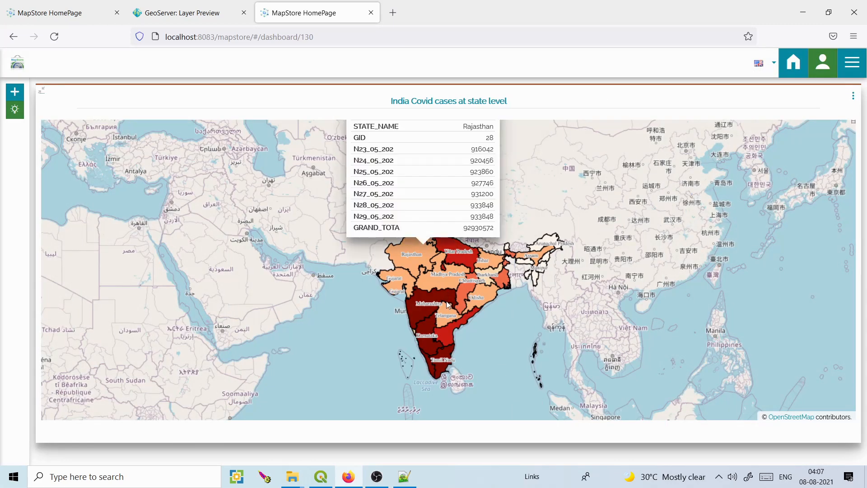
pyautogui.click(512, 336)
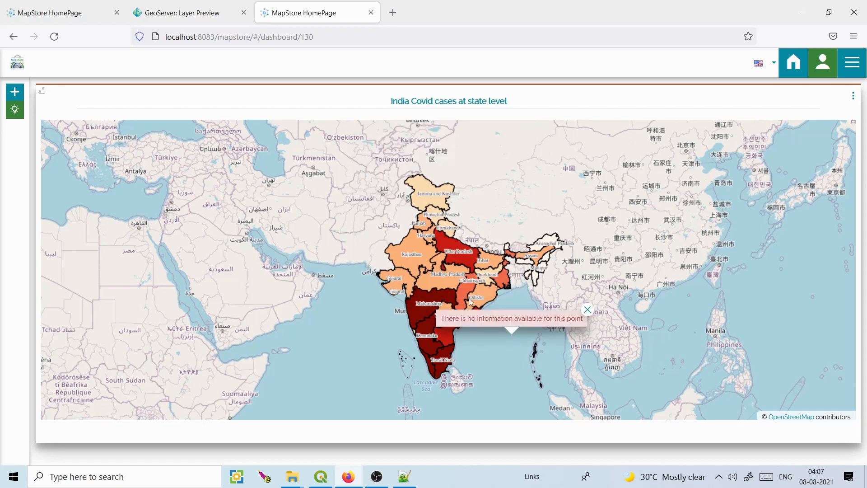
pyautogui.click(41, 90)
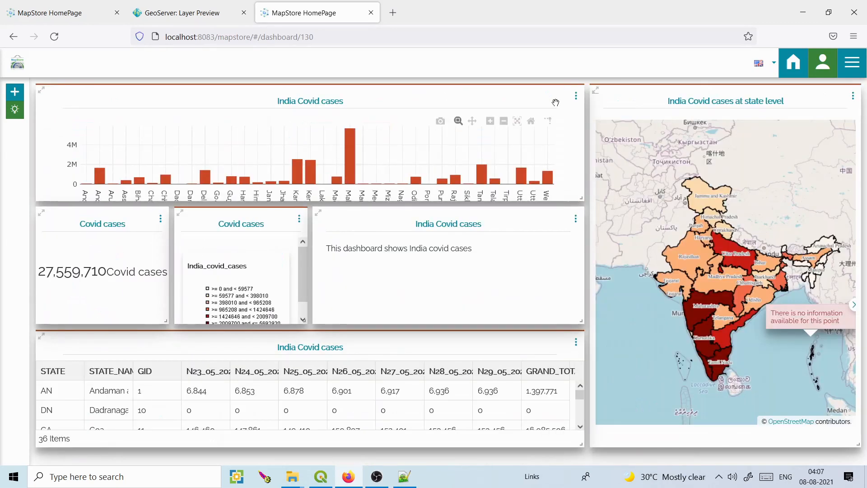
# Maximize and restore the bar chart and table, then zoom the map onto Uttar Pradesh.
pyautogui.click(41, 90)
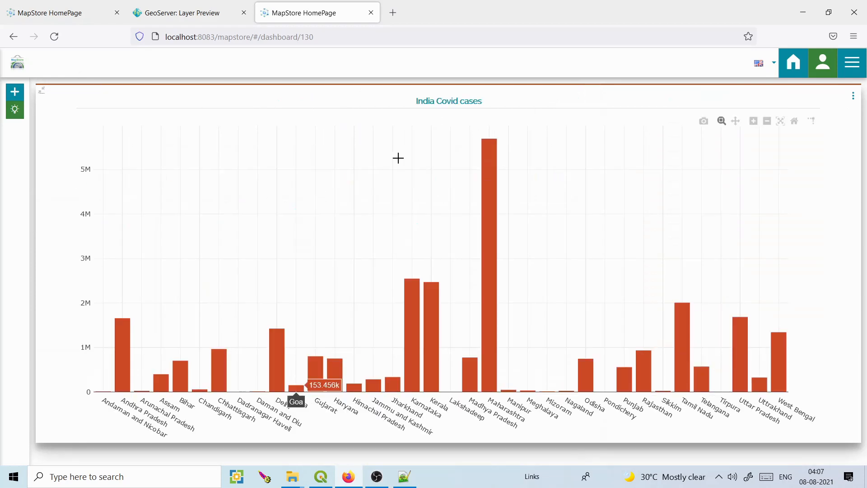
pyautogui.click(41, 90)
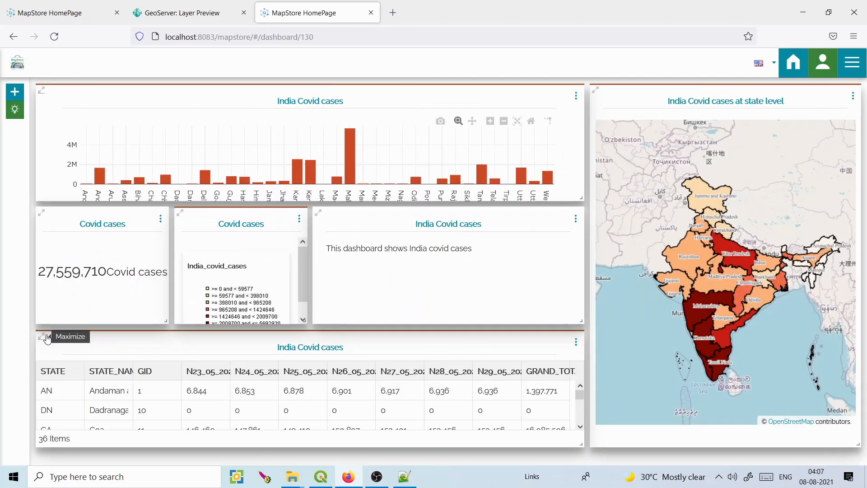
pyautogui.click(41, 336)
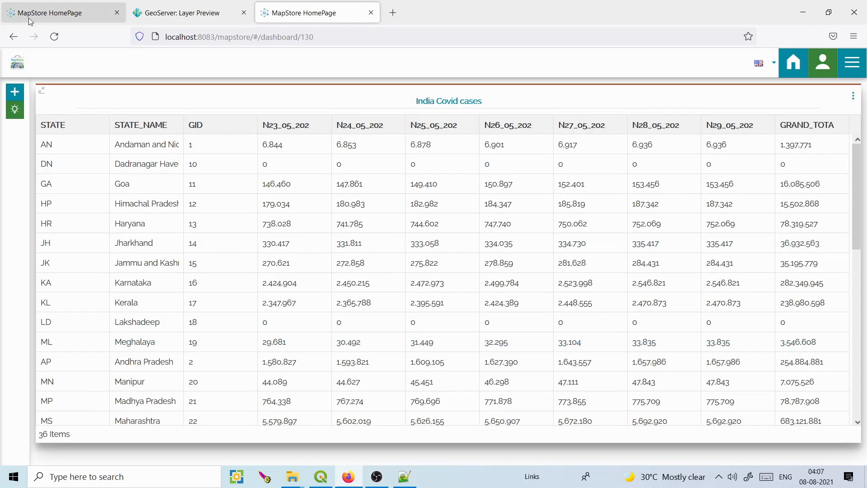
pyautogui.click(43, 91)
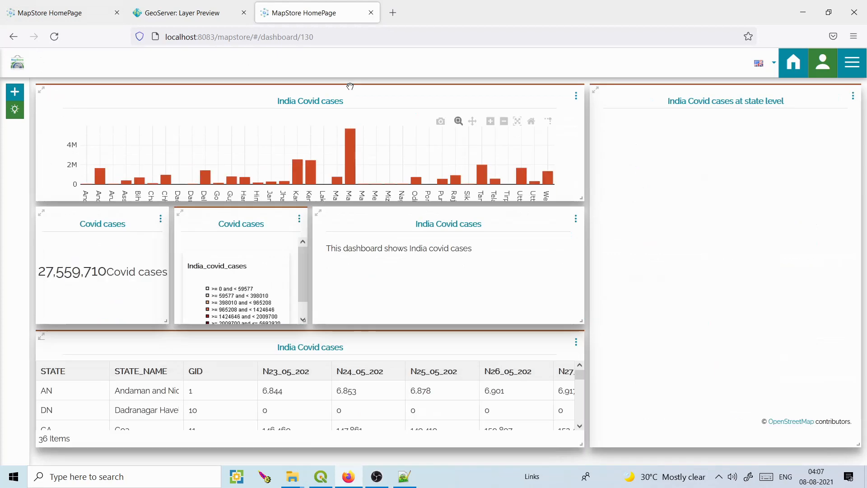
pyautogui.scroll(3, 718, 257)
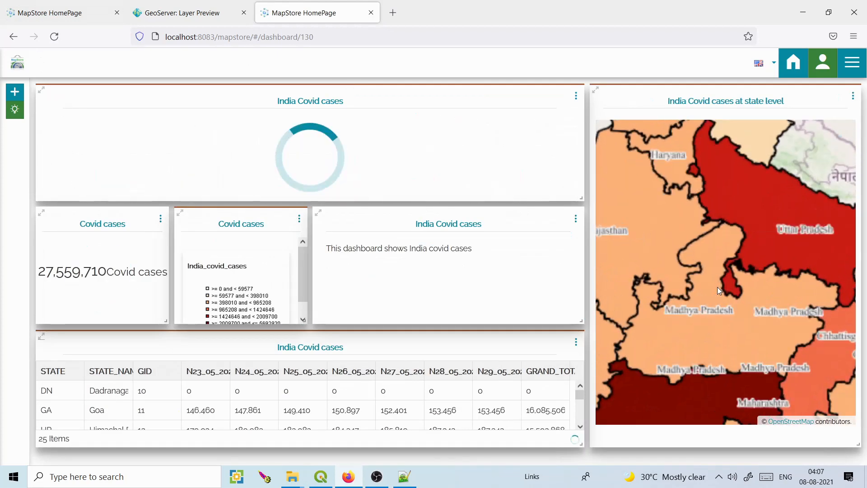
# Link the Covid cases counter to the state-level map and save the widget.
pyautogui.click(161, 219)
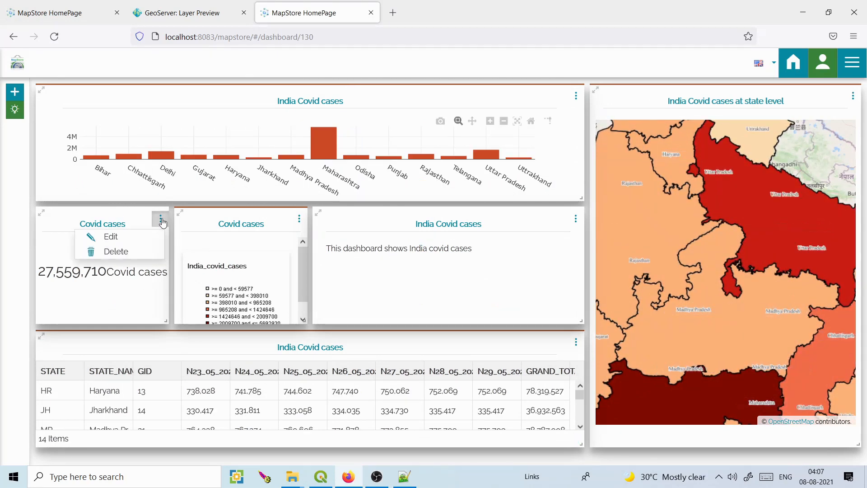
pyautogui.click(129, 237)
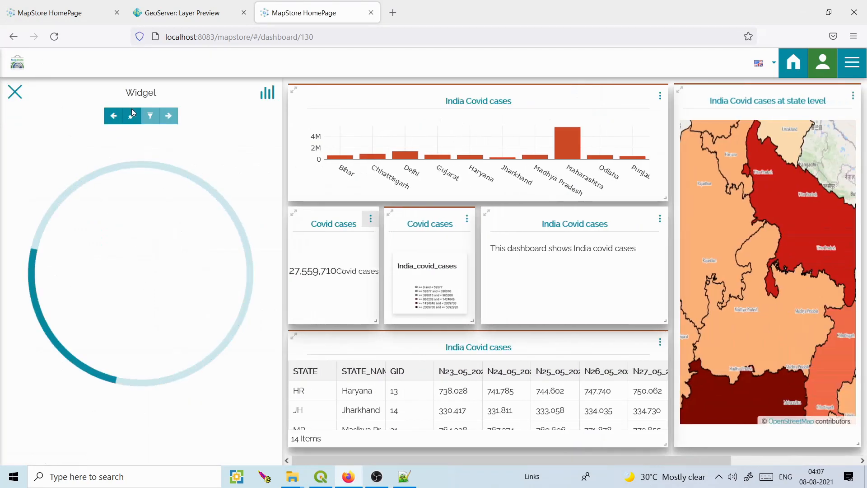
pyautogui.click(132, 116)
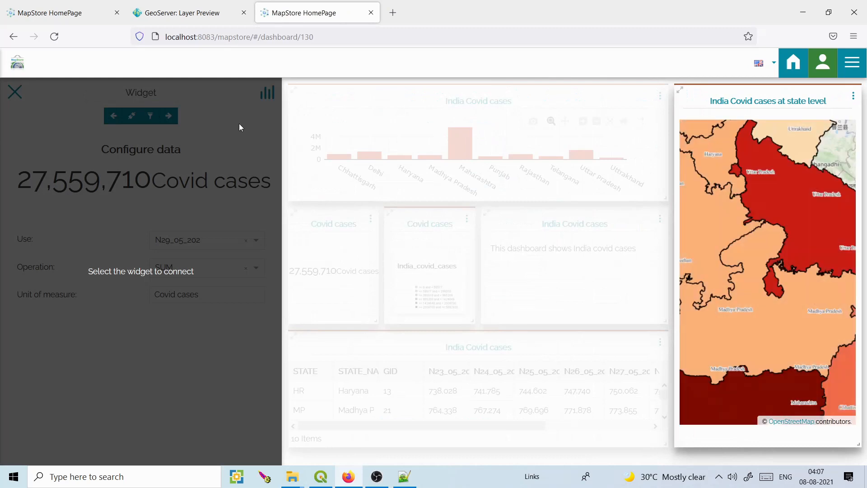
pyautogui.click(749, 97)
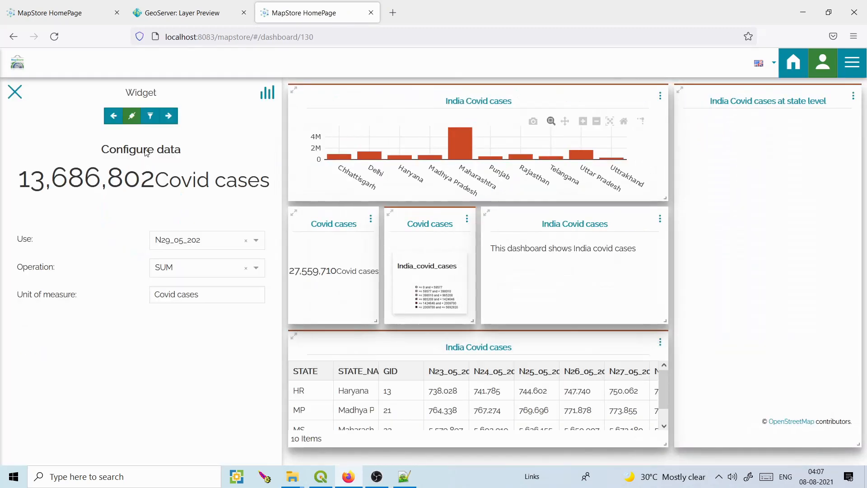
pyautogui.click(169, 116)
pyautogui.click(158, 117)
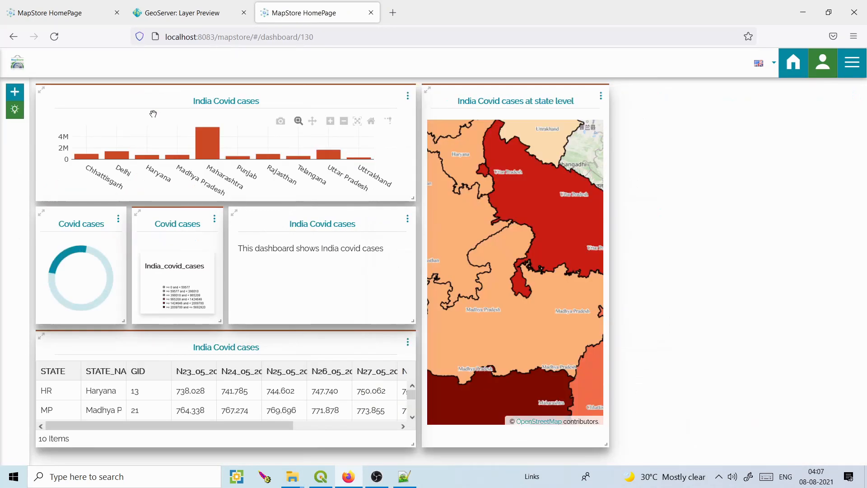
# Zoom and pan the state map, inspecting Madhya Pradesh, to test filtering, ending on all of India.
pyautogui.scroll(1, 722, 313)
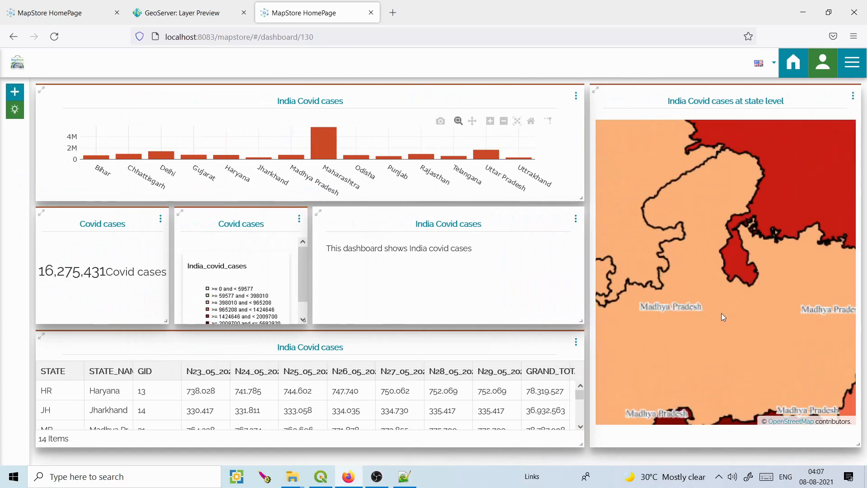
pyautogui.click(721, 313)
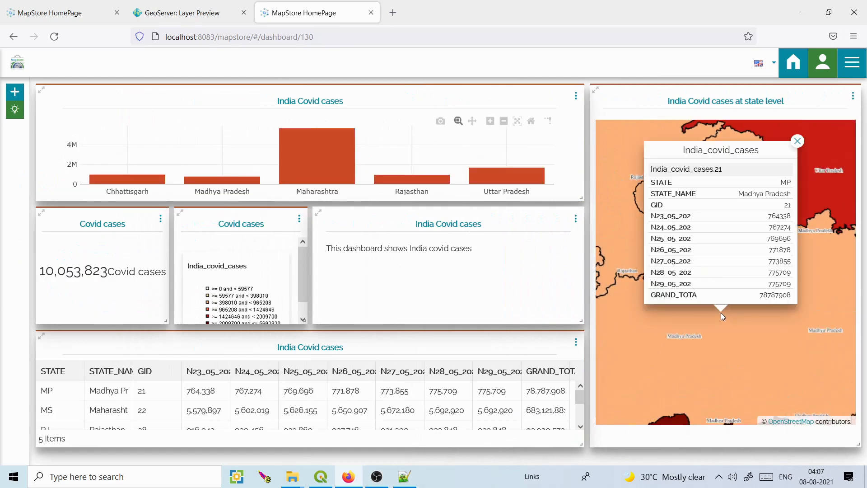
pyautogui.scroll(1, 721, 313)
pyautogui.click(797, 145)
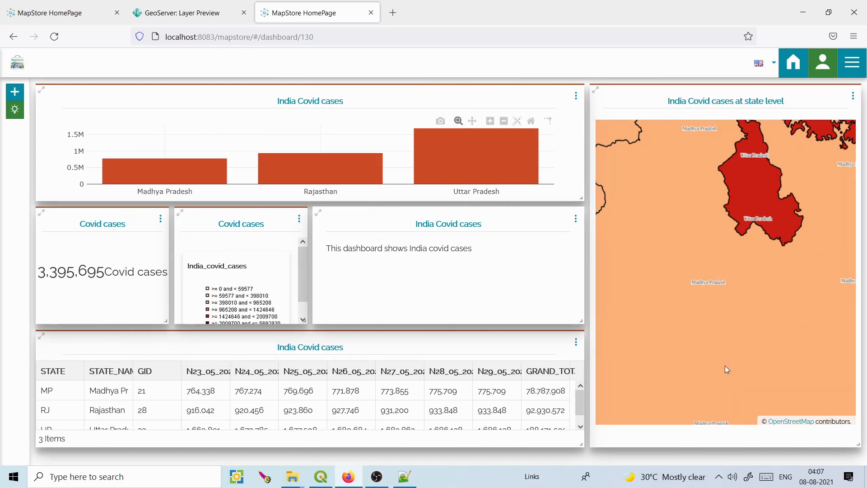
pyautogui.scroll(1, 724, 365)
pyautogui.scroll(1, 746, 281)
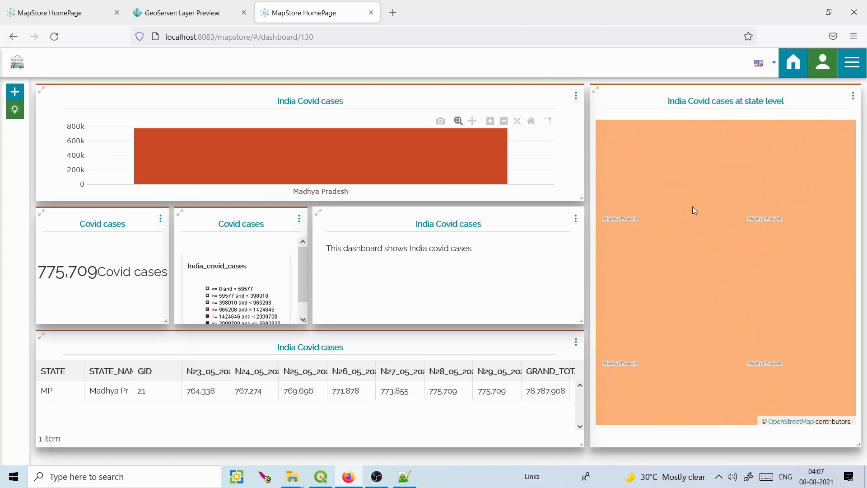
pyautogui.scroll(-3, 715, 211)
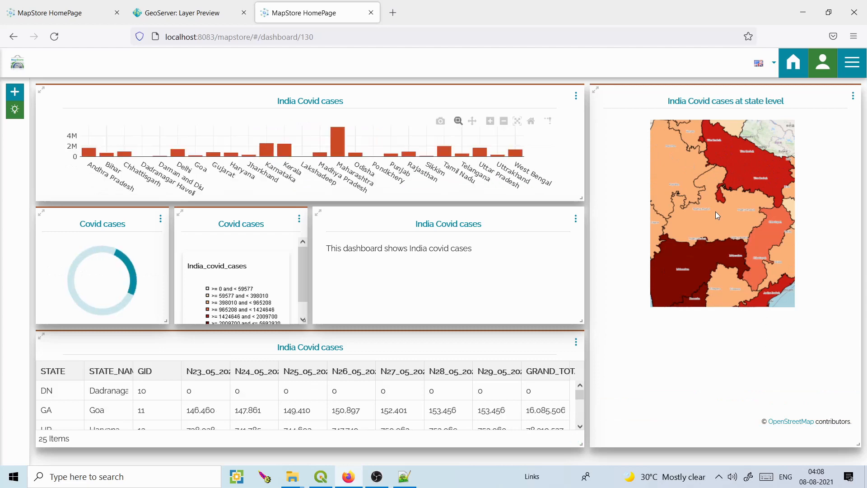
pyautogui.moveTo(716, 211); pyautogui.dragTo(717, 256)
pyautogui.click(852, 69)
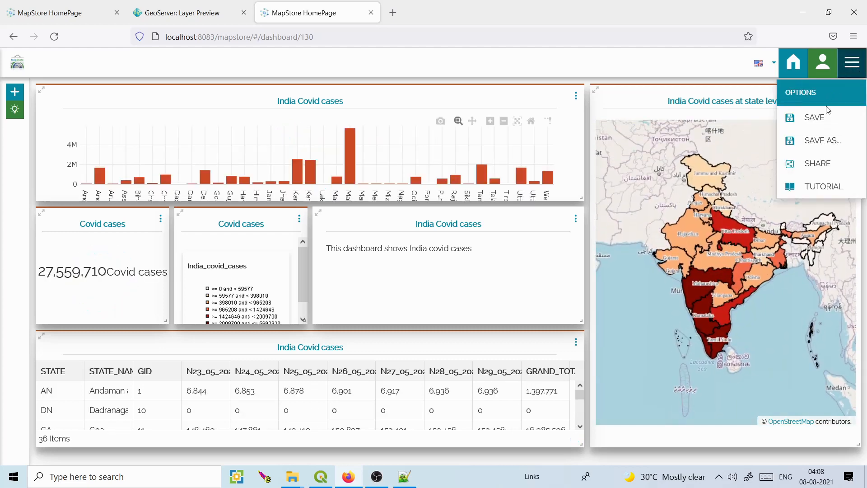
# Save the Covid cases dashboard and dismiss the success message.
pyautogui.click(823, 117)
pyautogui.click(555, 387)
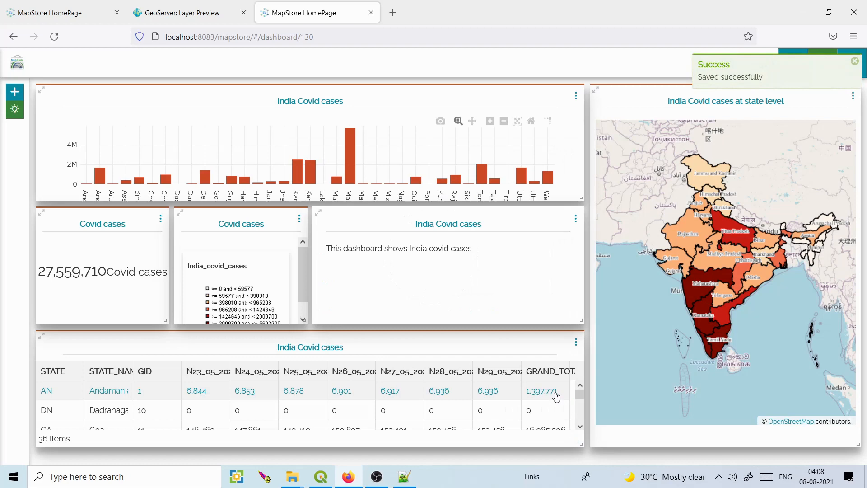
pyautogui.click(855, 62)
# Go to the MapStore home page and browse the saved Maps and Dashboards lists.
pyautogui.click(794, 62)
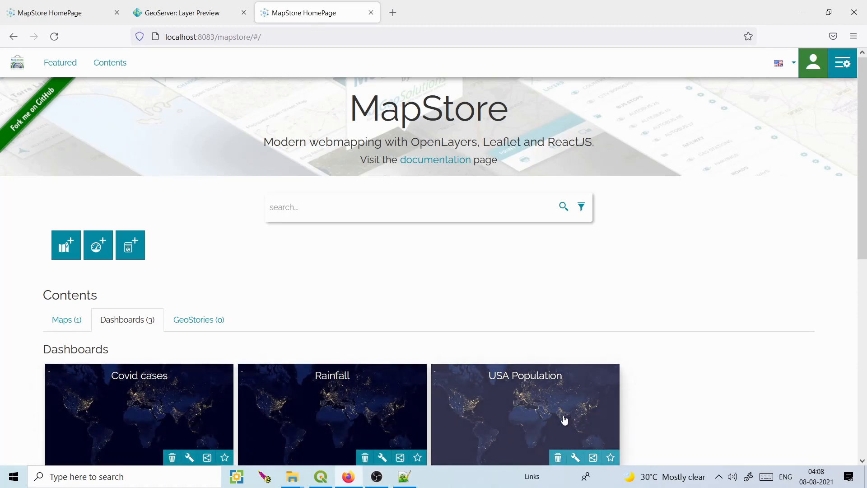
pyautogui.click(236, 18)
pyautogui.click(304, 17)
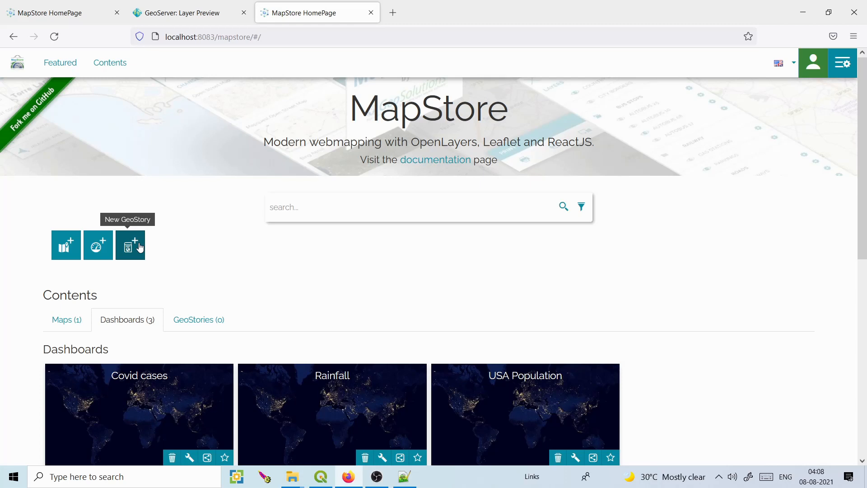
pyautogui.click(67, 319)
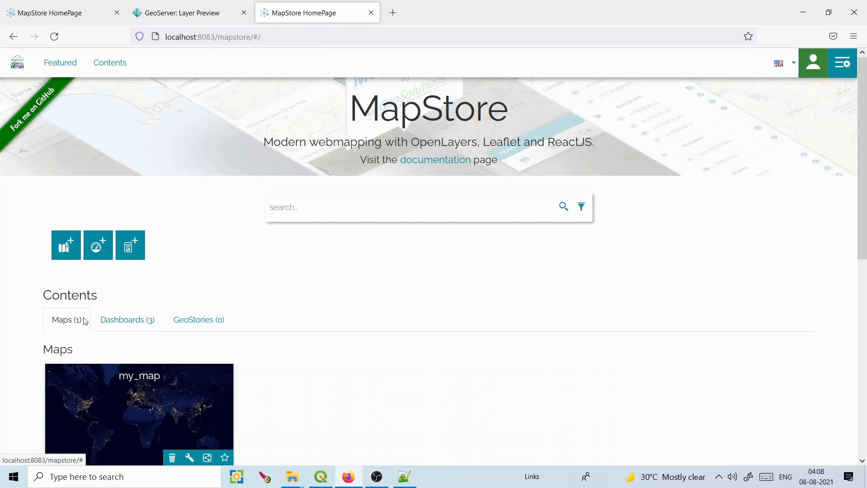
pyautogui.click(134, 317)
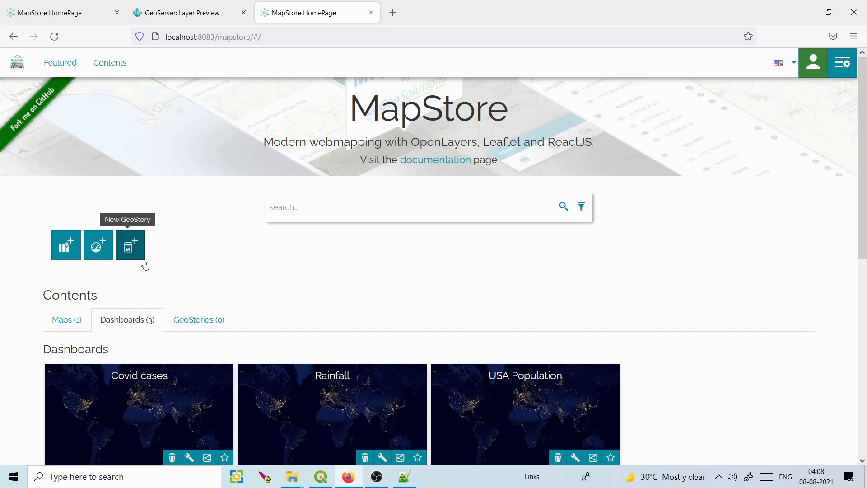
pyautogui.click(68, 7)
# Open the Rainfall dashboard, skip its tutorial, and bring the GeoServer Layer Preview tab forward.
pyautogui.click(336, 13)
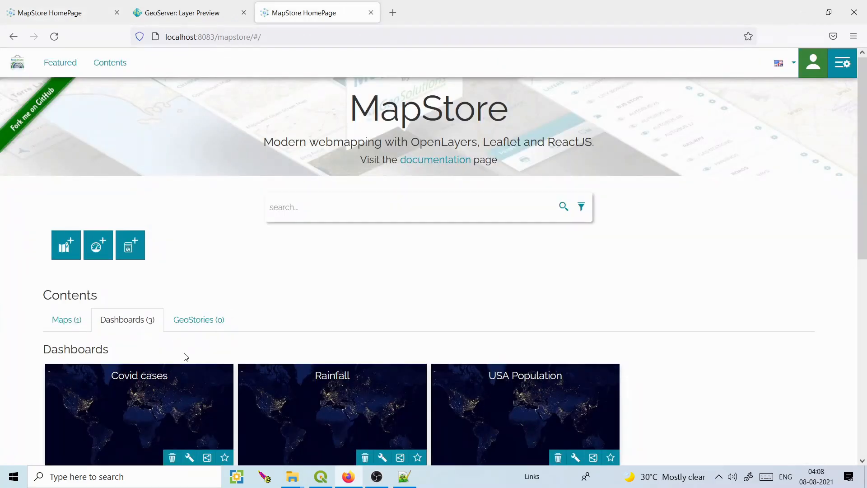
pyautogui.click(357, 384)
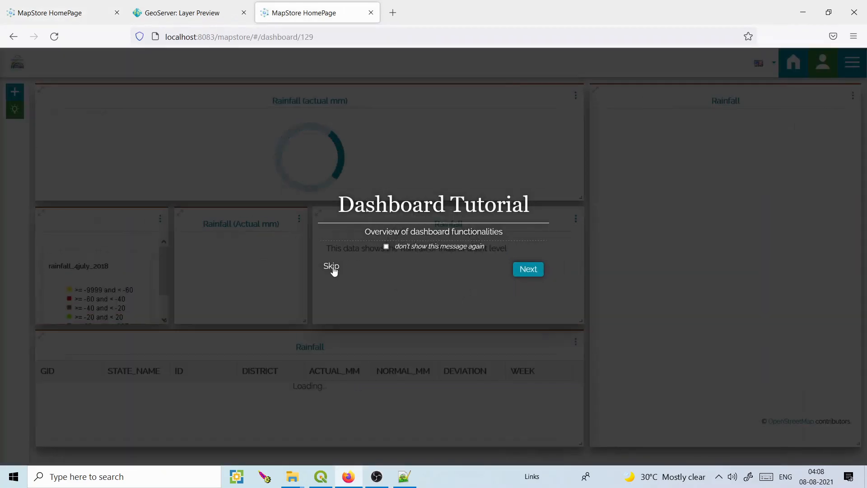
pyautogui.click(331, 266)
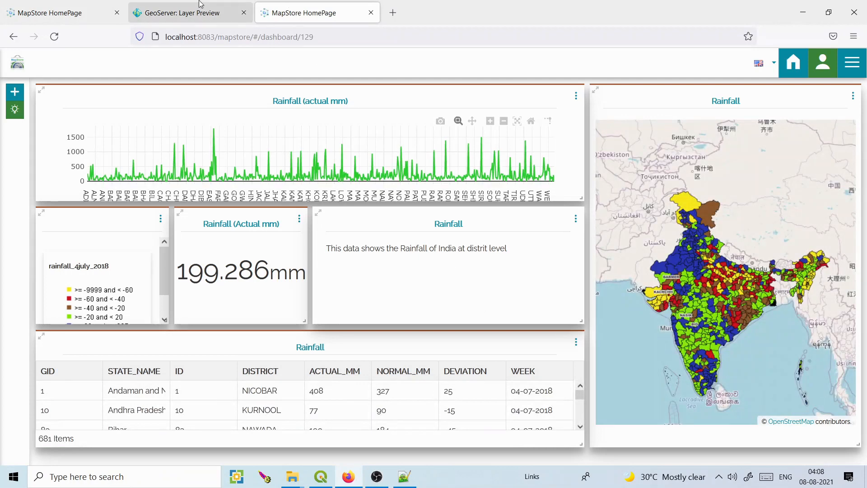
pyautogui.click(238, 4)
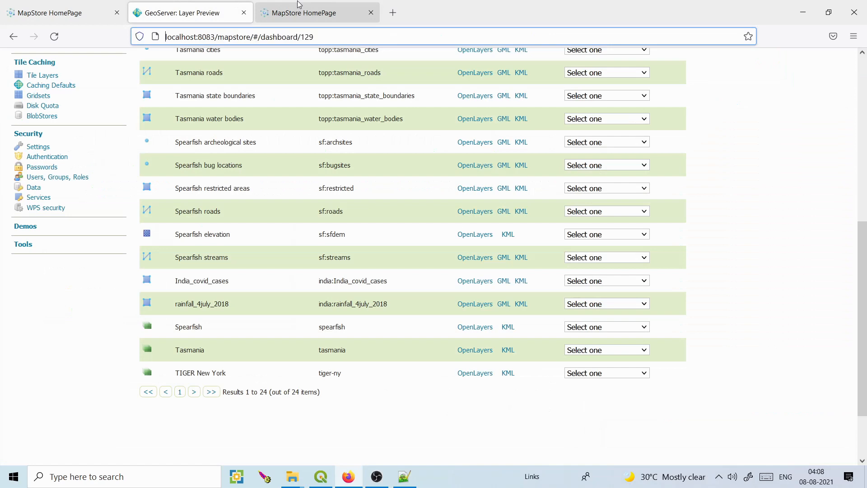
# Review the GeoServer layer list, then return to the Rainfall dashboard tab.
pyautogui.click(296, 5)
pyautogui.click(200, 4)
pyautogui.click(293, 4)
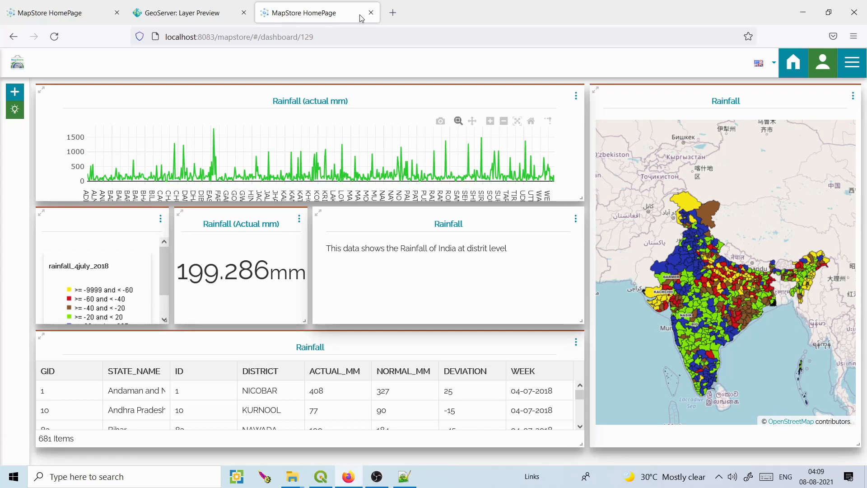
pyautogui.click(185, 13)
pyautogui.click(38, 5)
pyautogui.click(180, 7)
pyautogui.click(298, 5)
pyautogui.click(378, 478)
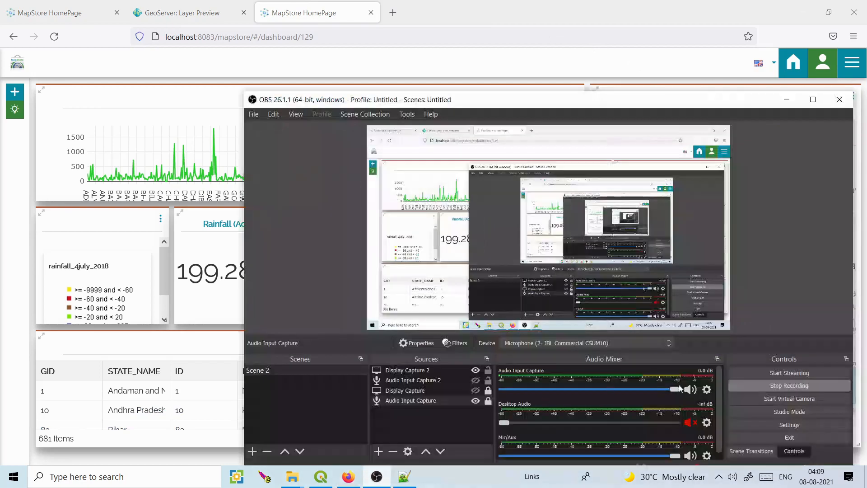